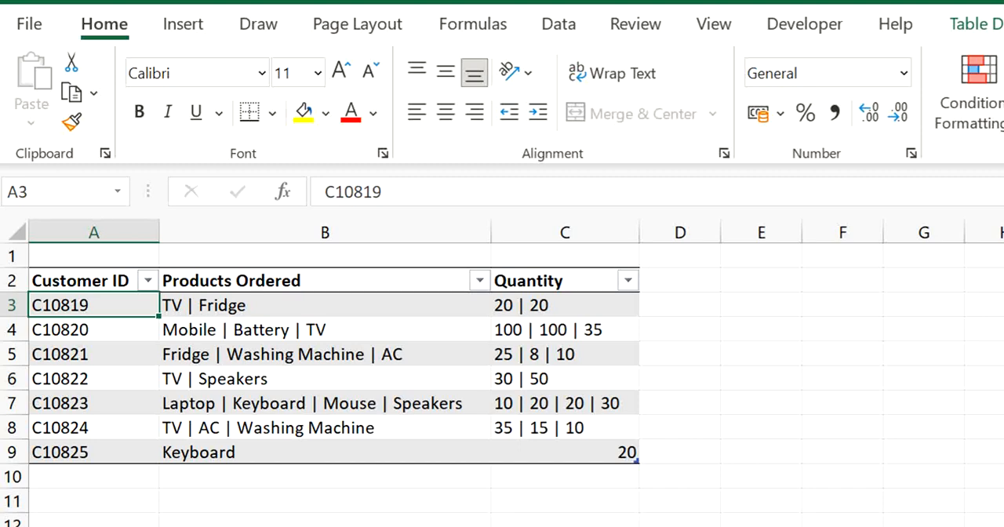
# Examine how the orders table pairs each customer's pipe-separated Products Ordered entries with the matching Quantity values
pyautogui.click(82, 323)
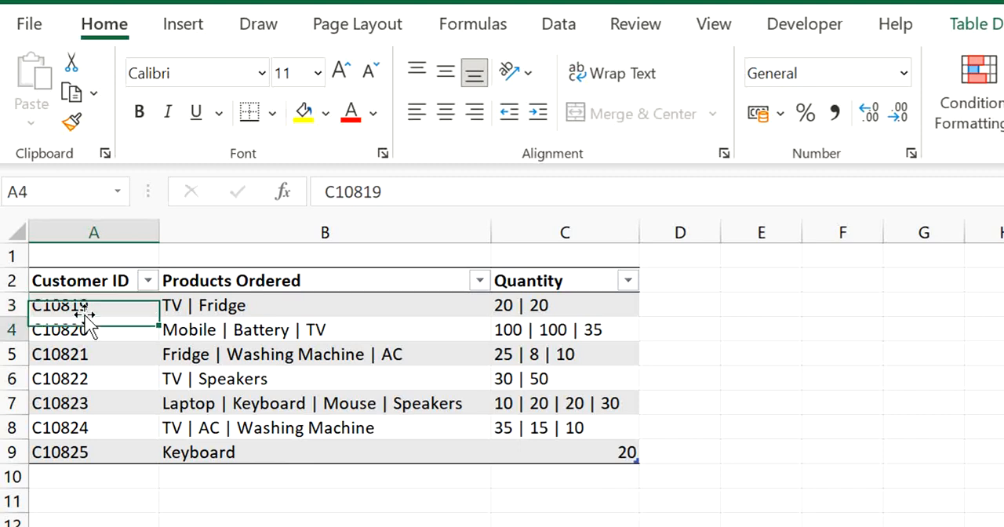
pyautogui.click(82, 312)
pyautogui.click(88, 325)
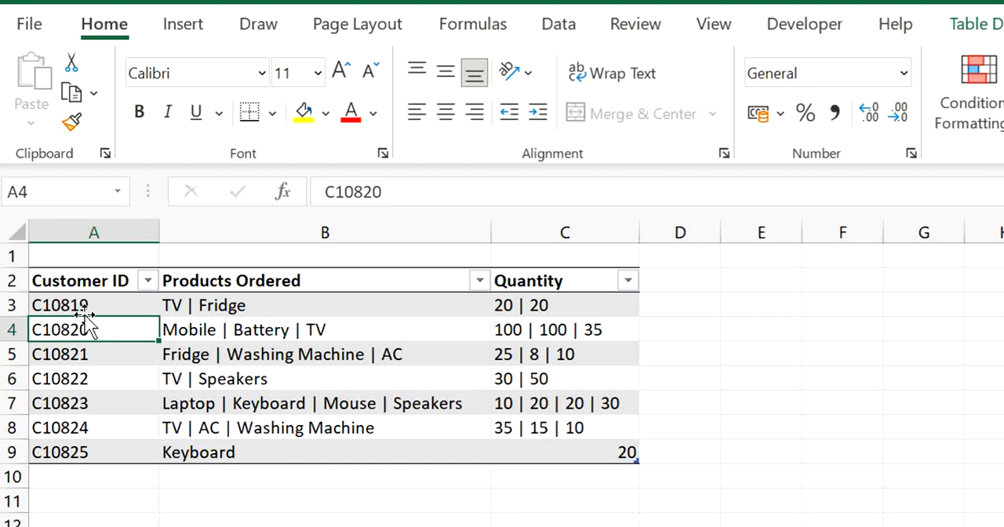
pyautogui.press('Right')
pyautogui.press('Up')
pyautogui.press('Up')
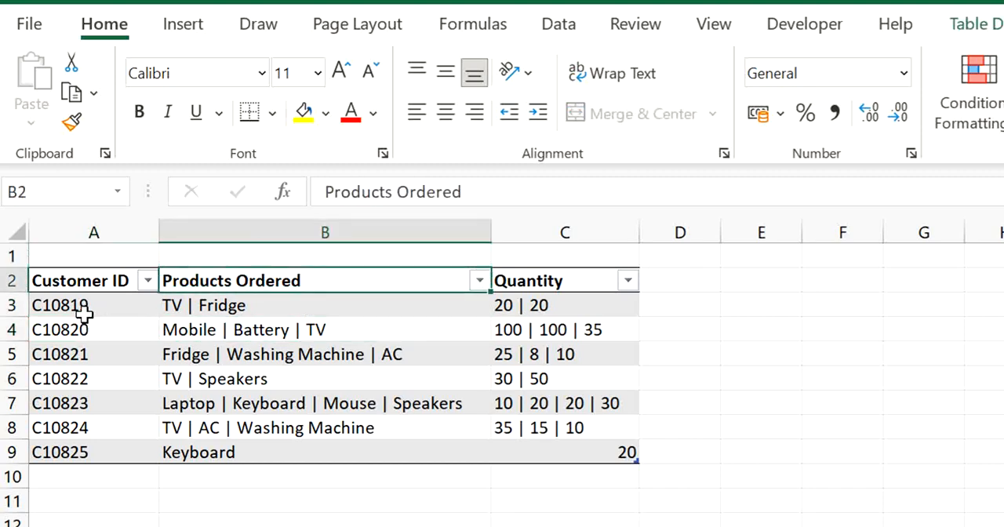
pyautogui.press('Down')
pyautogui.press('Left')
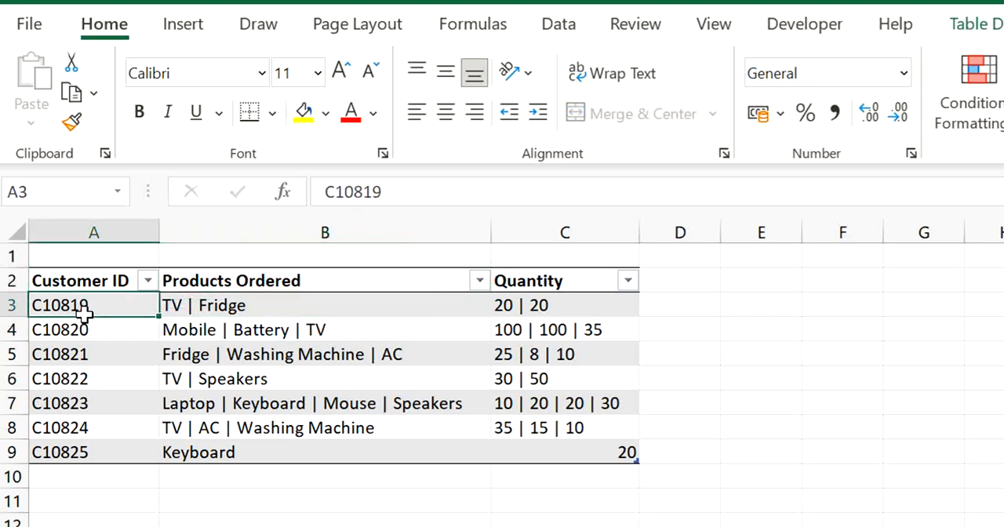
pyautogui.press('Right')
pyautogui.press('Right')
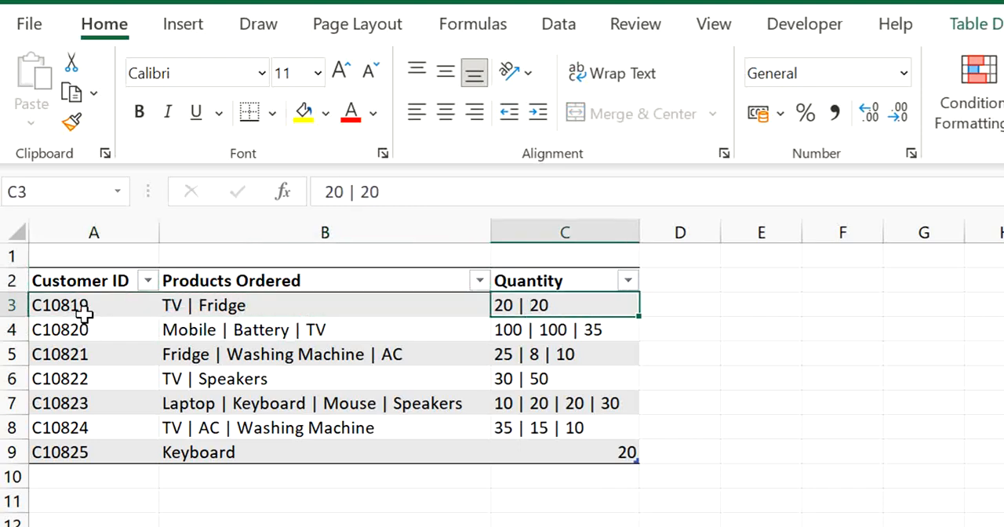
pyautogui.press('Left')
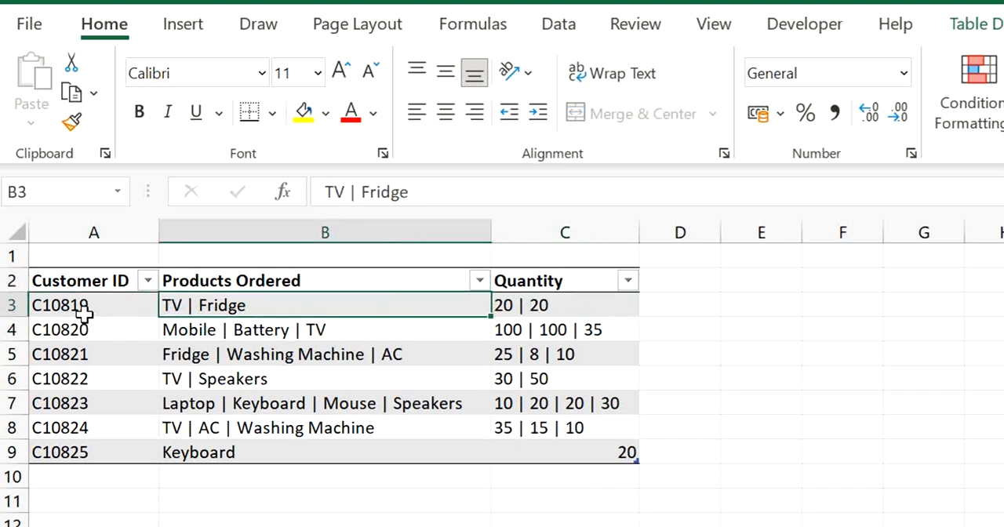
pyautogui.press('Left')
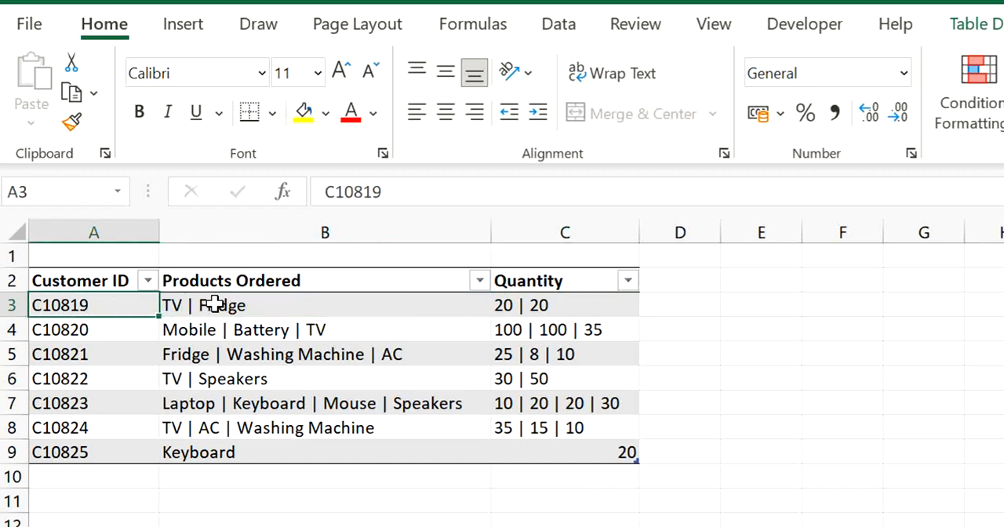
pyautogui.press('Right')
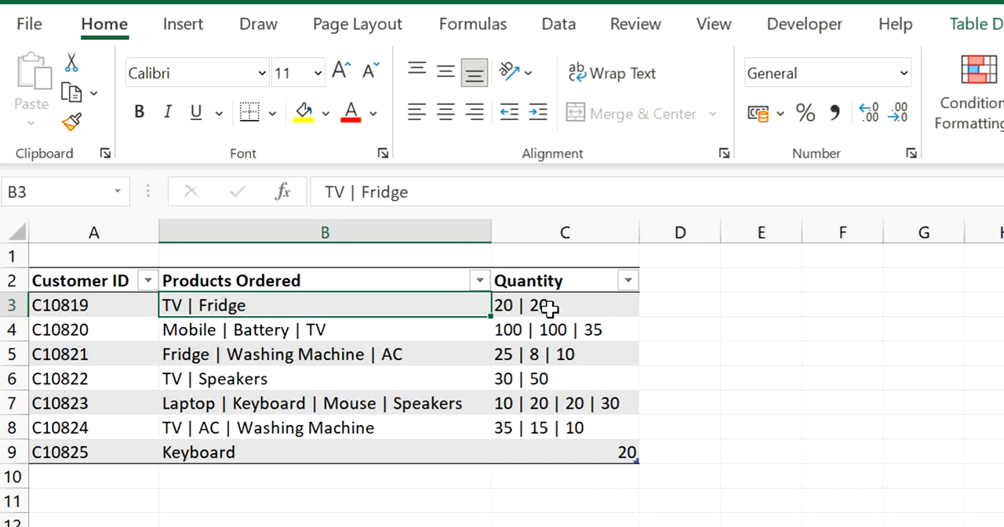
pyautogui.click(251, 330)
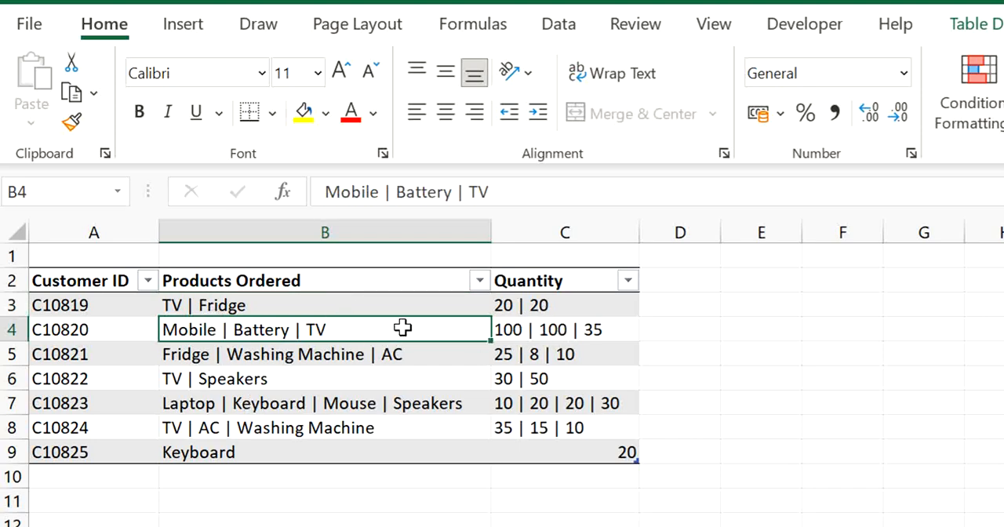
pyautogui.click(480, 374)
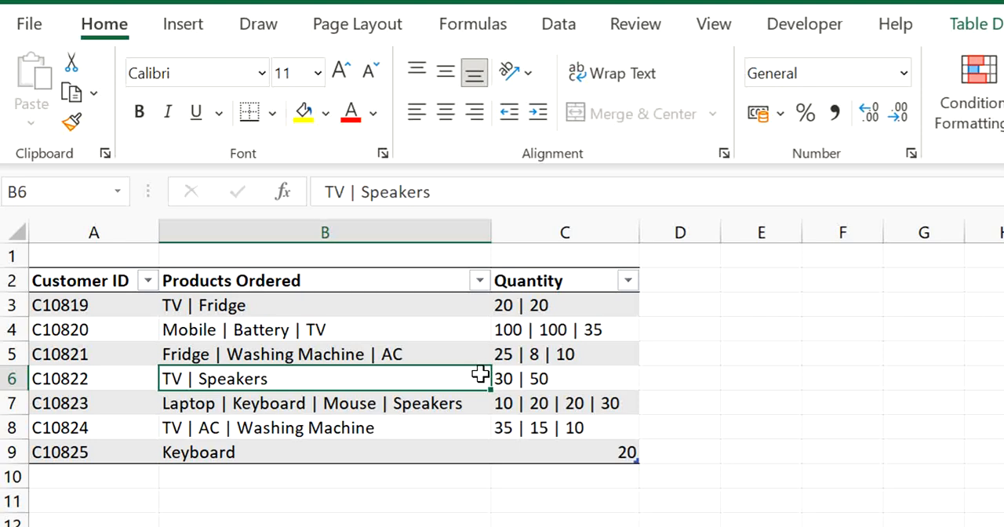
pyautogui.click(314, 305)
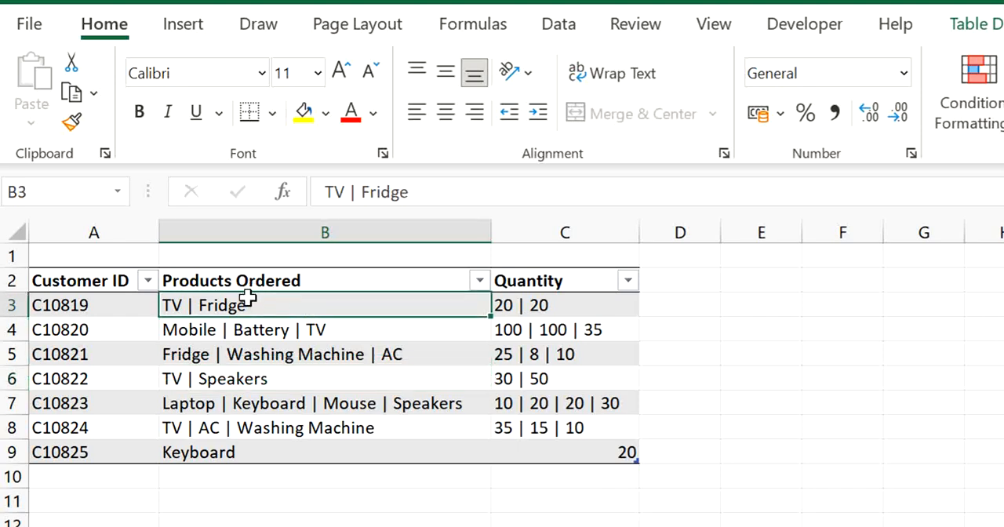
pyautogui.click(555, 307)
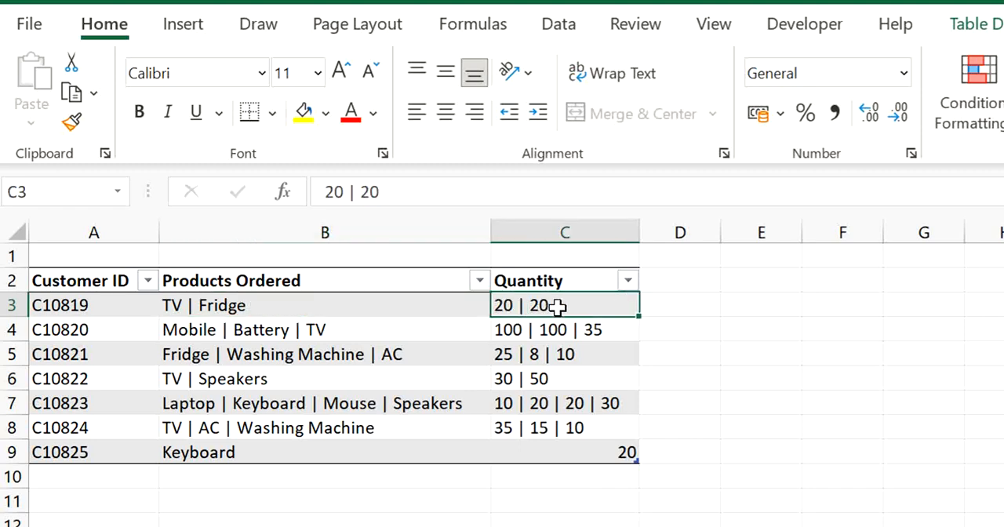
pyautogui.click(283, 334)
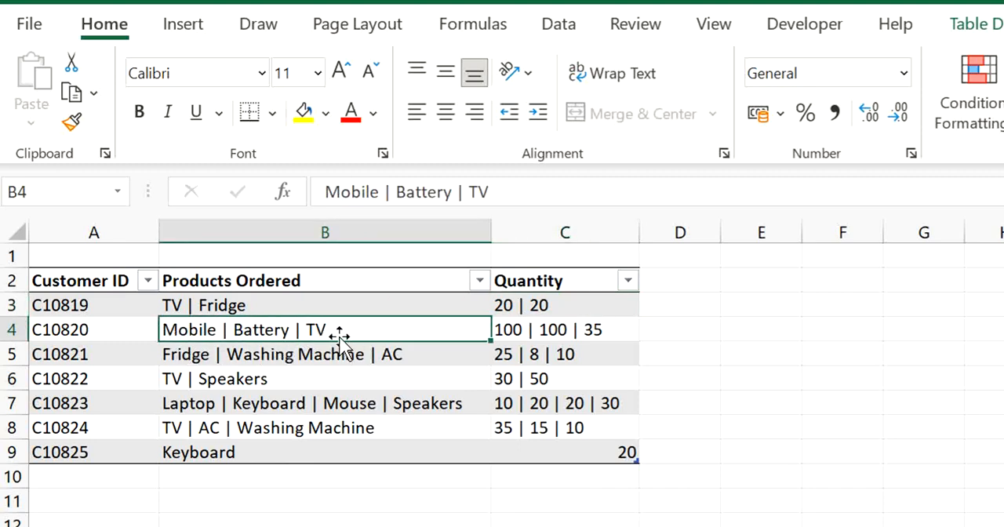
pyautogui.click(608, 335)
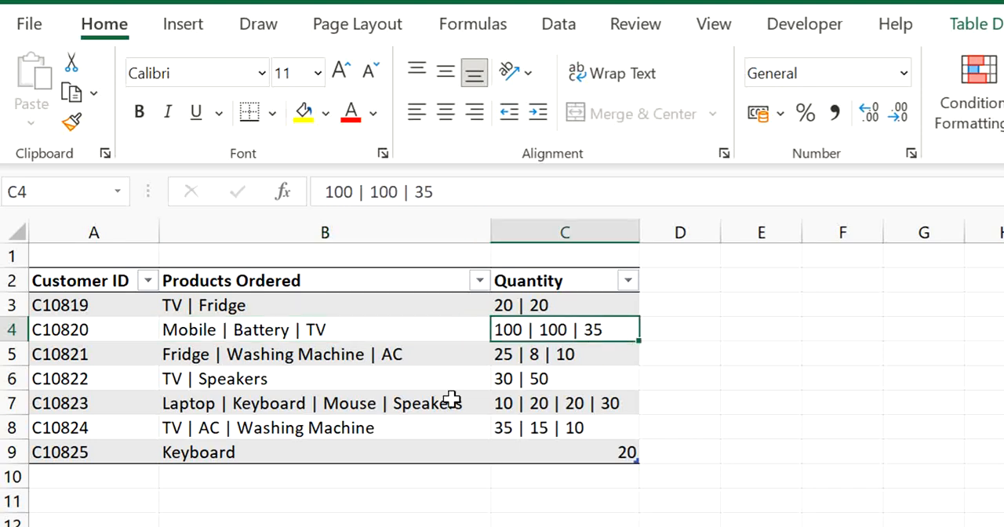
# Load the orders table into the Power Query Editor as a query linked to the table
pyautogui.click(289, 355)
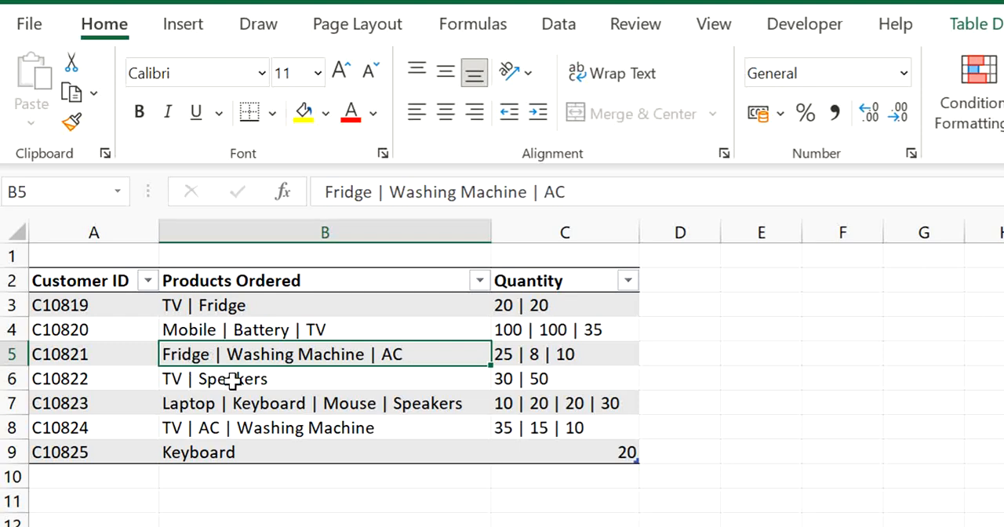
pyautogui.click(557, 25)
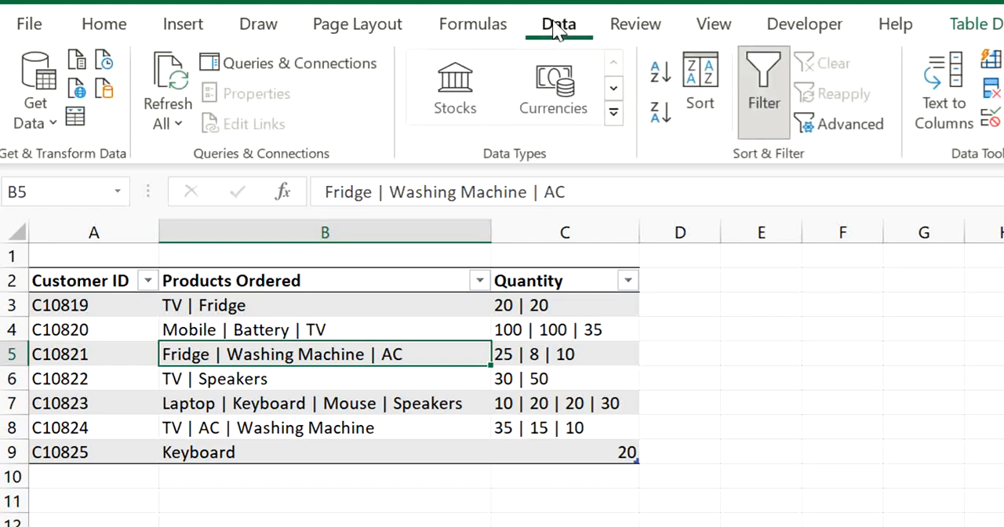
pyautogui.click(71, 118)
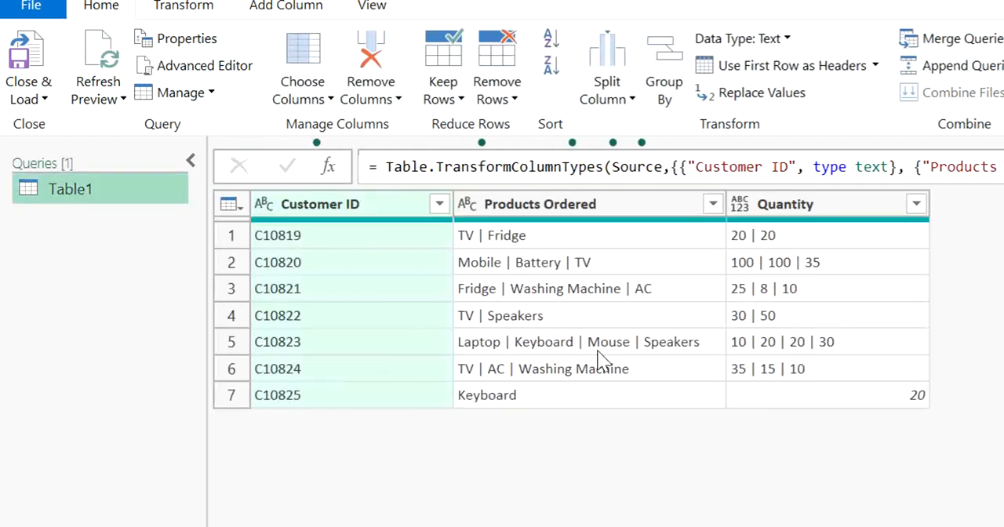
# Examine the loaded rows in the Customer ID, Products Ordered and Quantity columns of the Table1 query
pyautogui.click(634, 312)
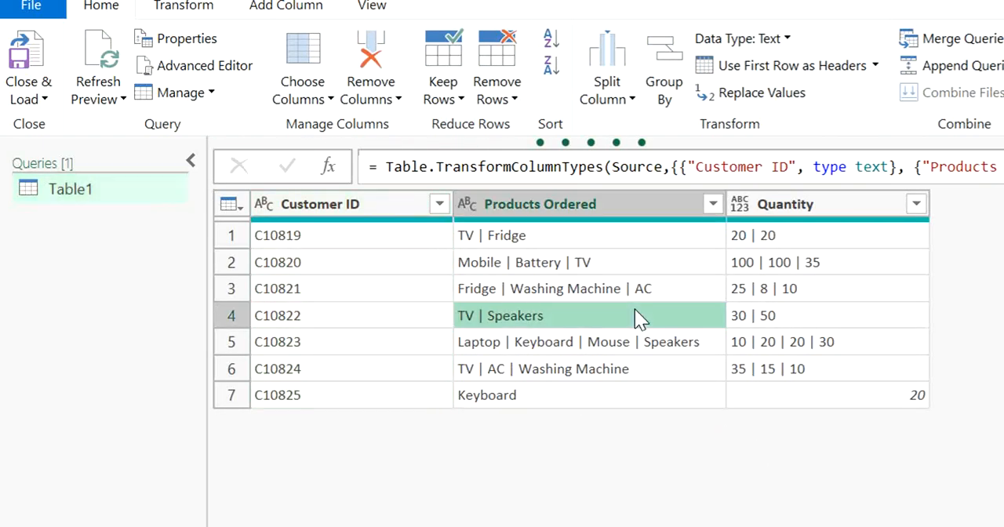
pyautogui.click(792, 380)
pyautogui.click(801, 342)
pyautogui.click(669, 263)
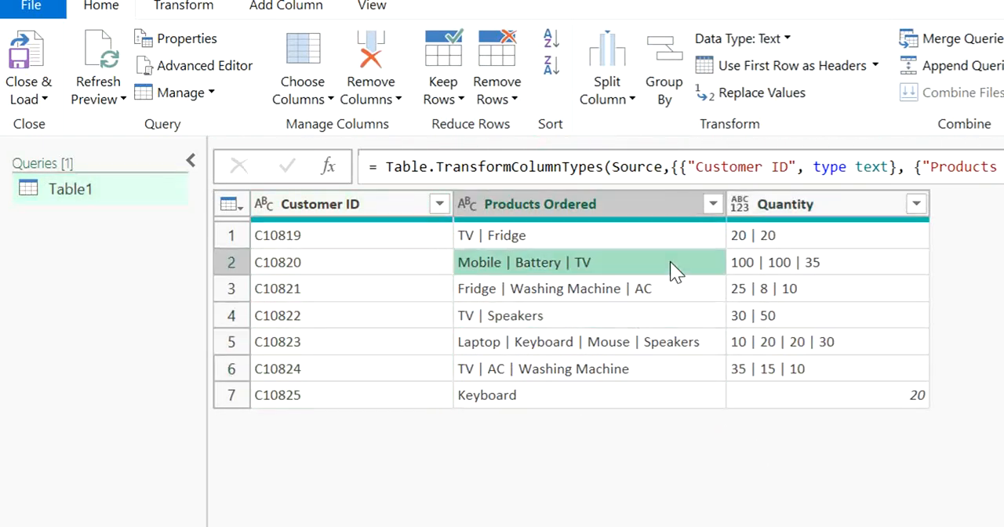
pyautogui.click(1003, 326)
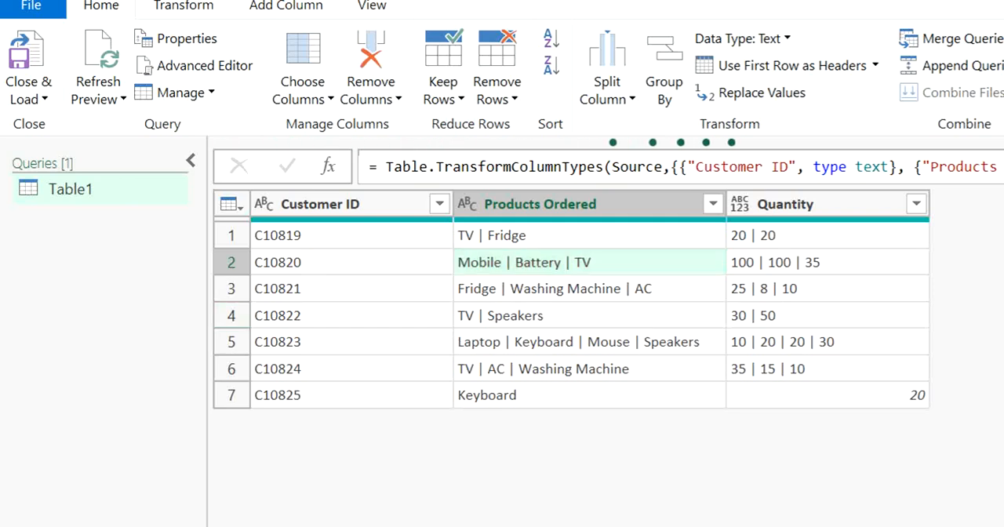
pyautogui.click(1003, 341)
pyautogui.click(721, 342)
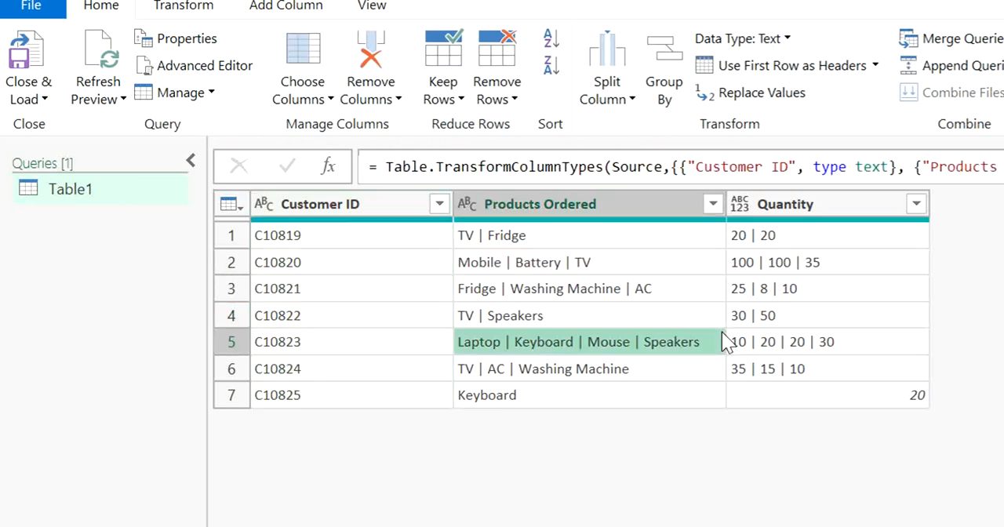
pyautogui.click(645, 282)
pyautogui.click(346, 235)
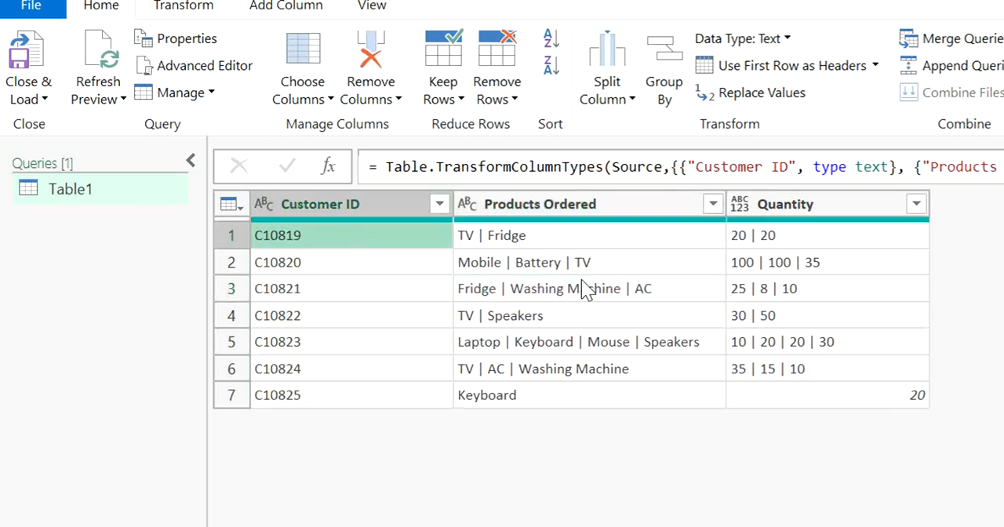
# Split the Products Ordered column into rows at each occurrence of the custom delimiter " | "
pyautogui.click(632, 295)
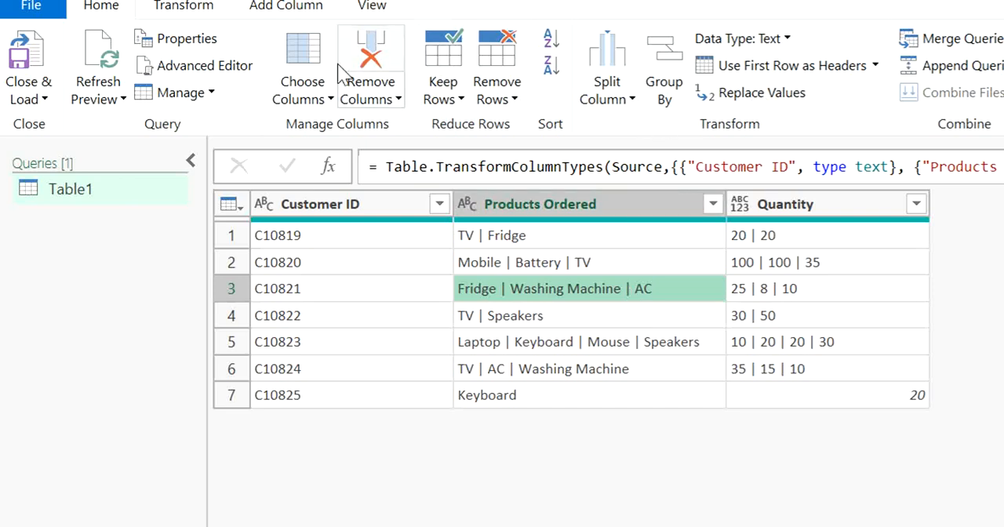
pyautogui.click(196, 8)
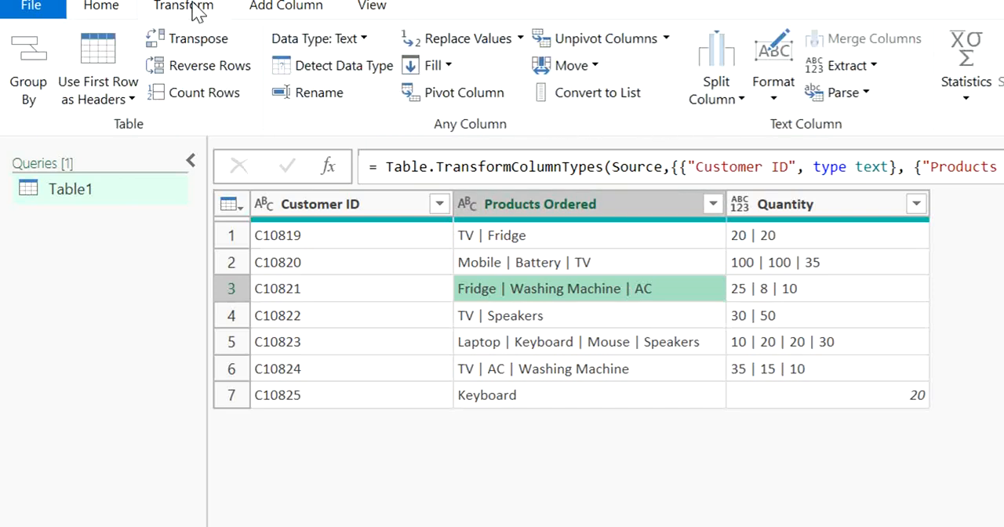
pyautogui.click(718, 102)
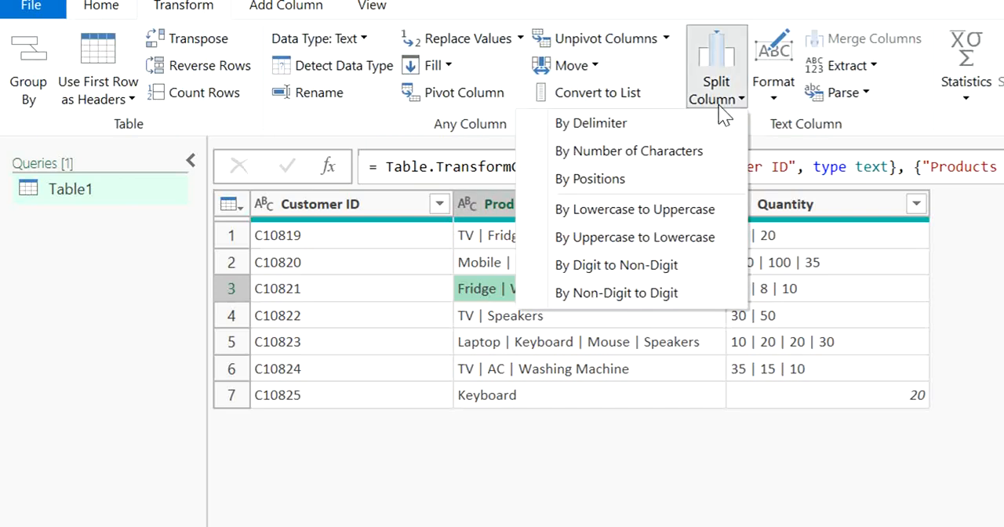
pyautogui.click(687, 126)
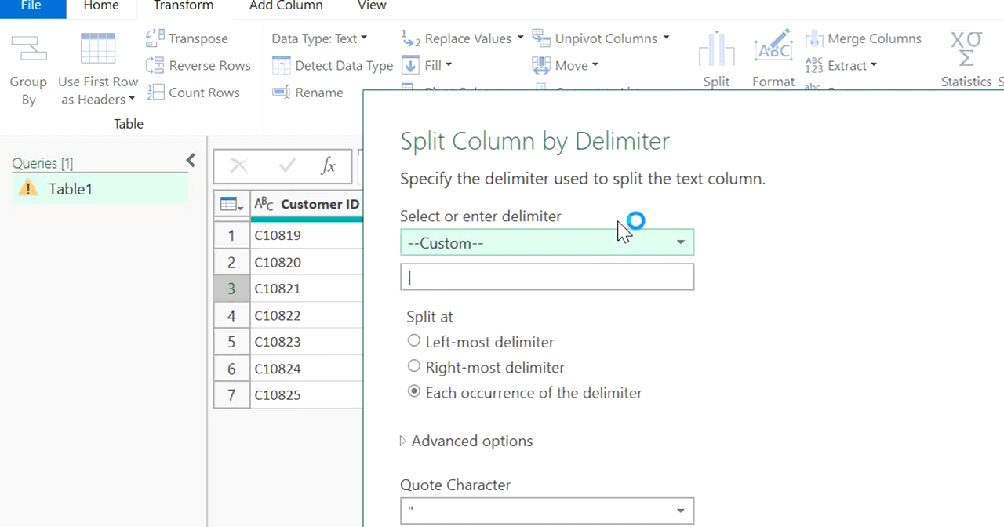
pyautogui.click(540, 242)
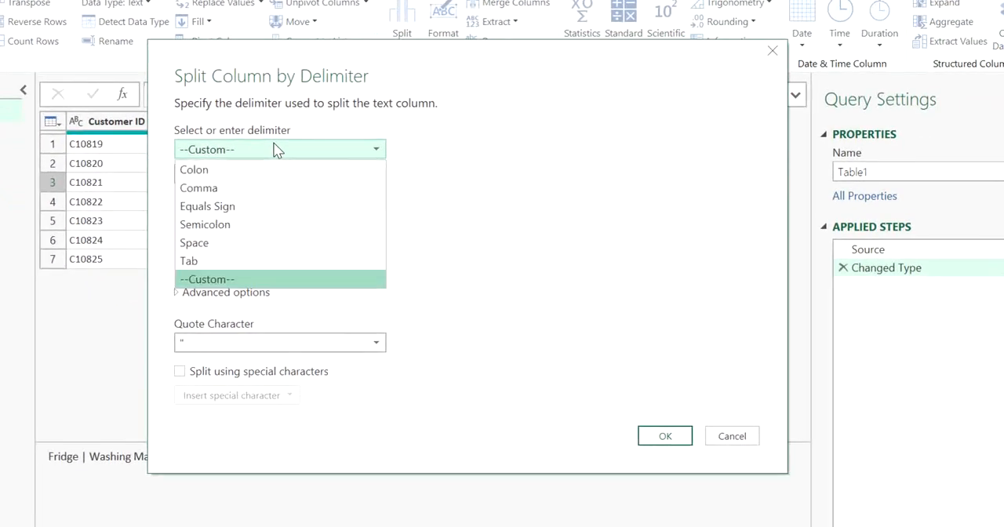
pyautogui.click(276, 149)
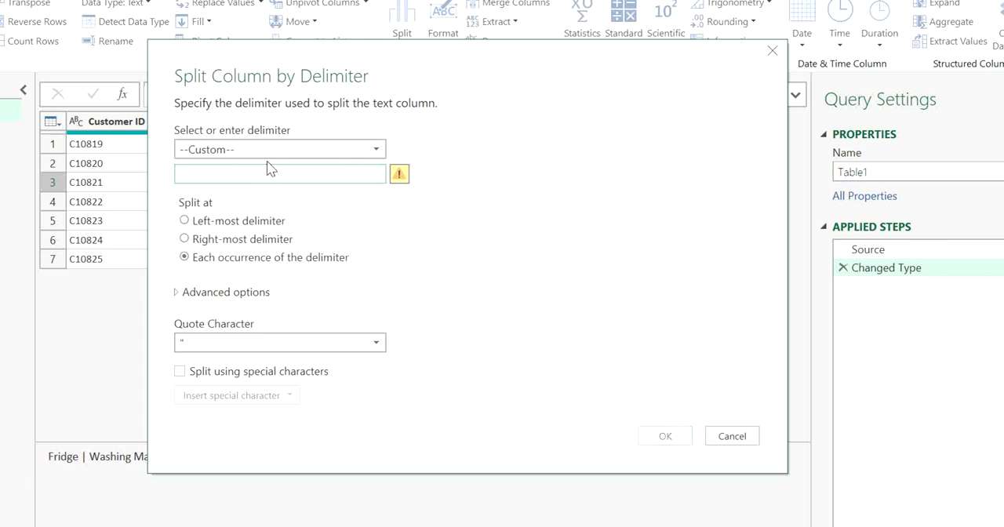
pyautogui.write('|')
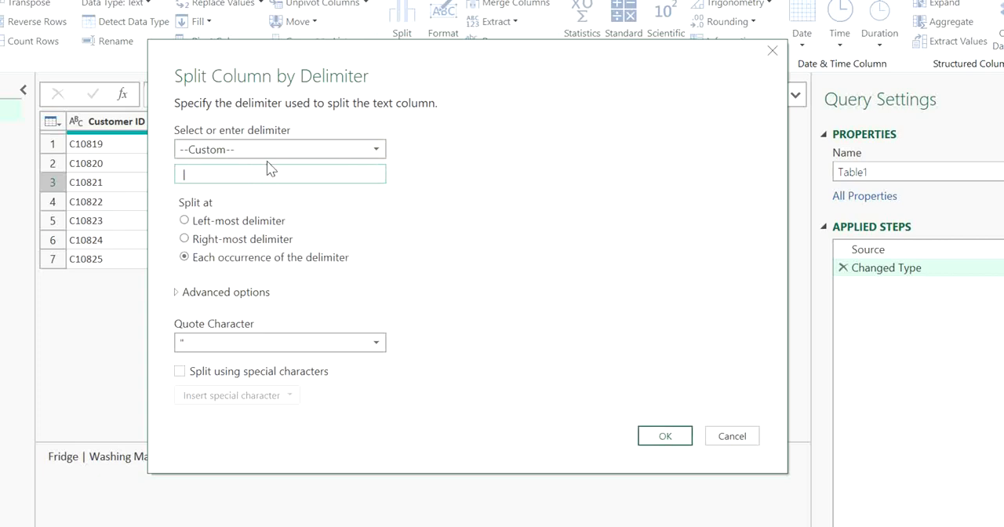
pyautogui.click(240, 293)
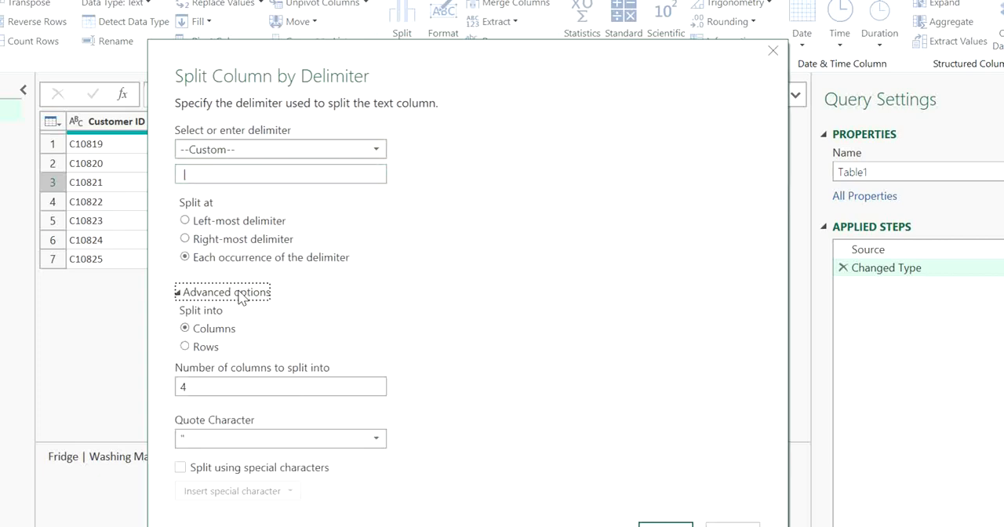
pyautogui.click(205, 348)
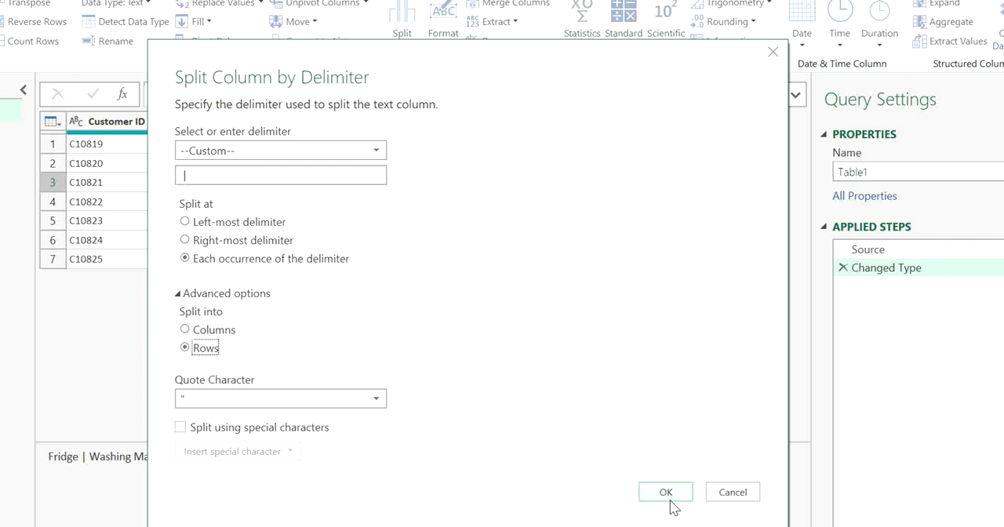
pyautogui.click(666, 493)
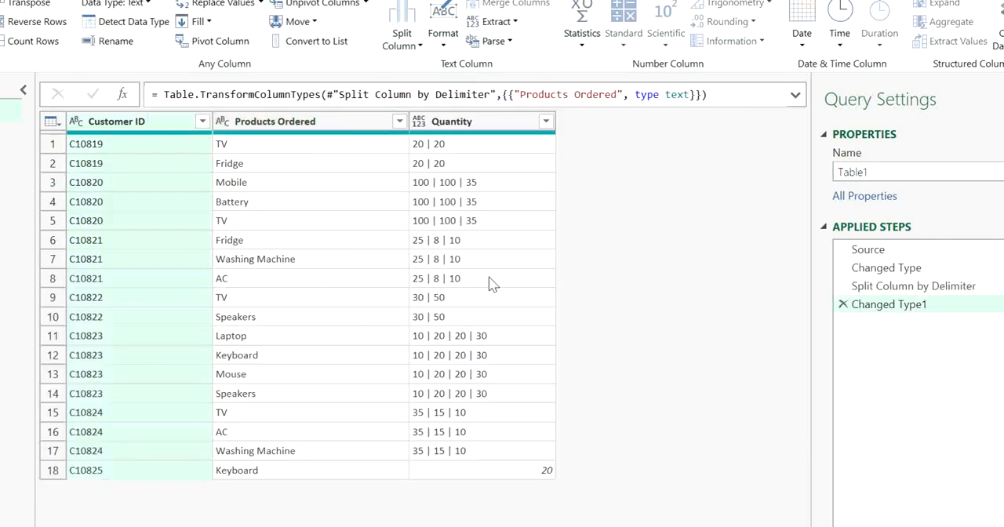
# Try to split the Quantity column into rows at each occurrence of the custom delimiter " | "
pyautogui.click(271, 166)
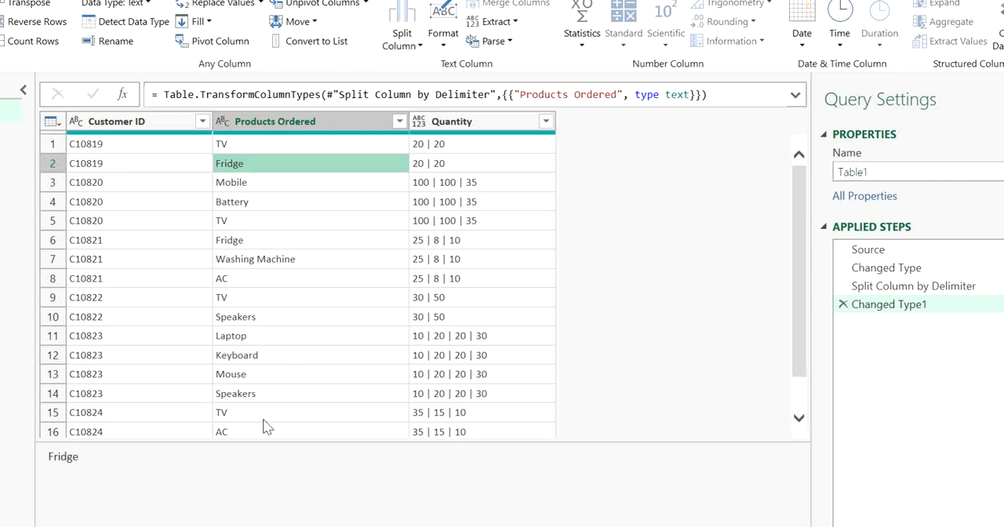
pyautogui.click(305, 429)
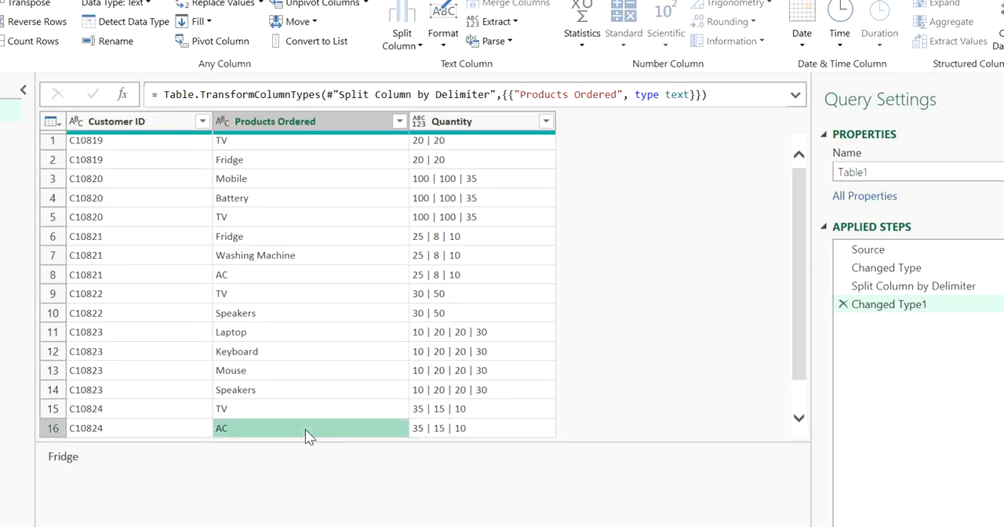
pyautogui.click(461, 123)
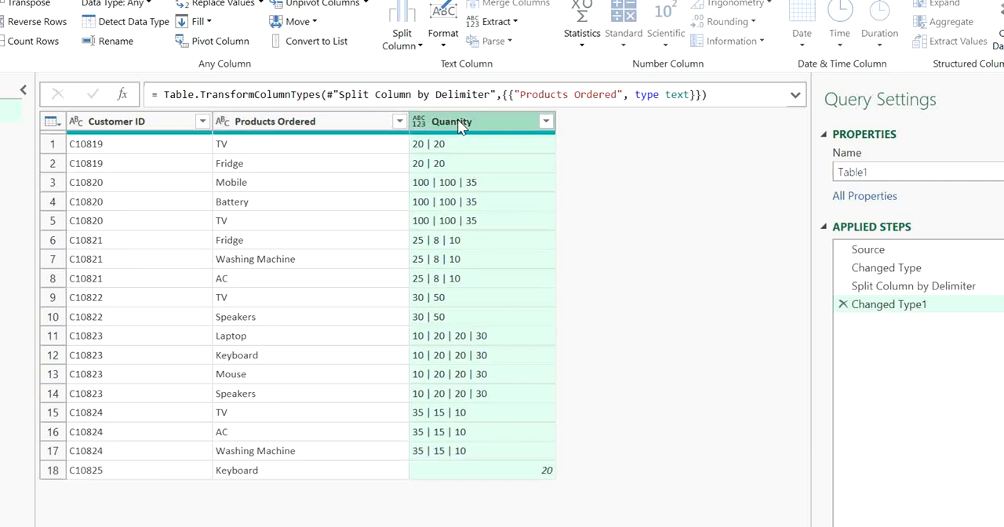
pyautogui.click(418, 45)
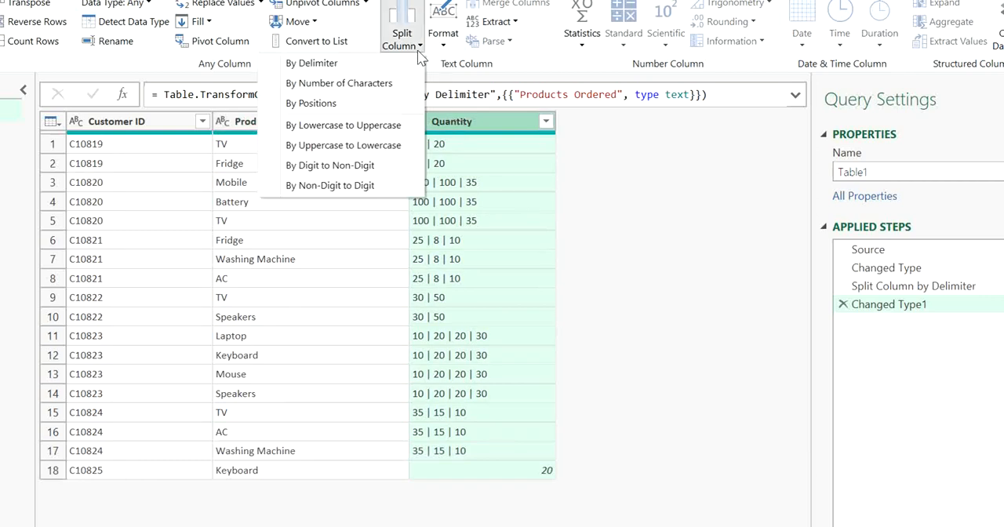
pyautogui.click(359, 66)
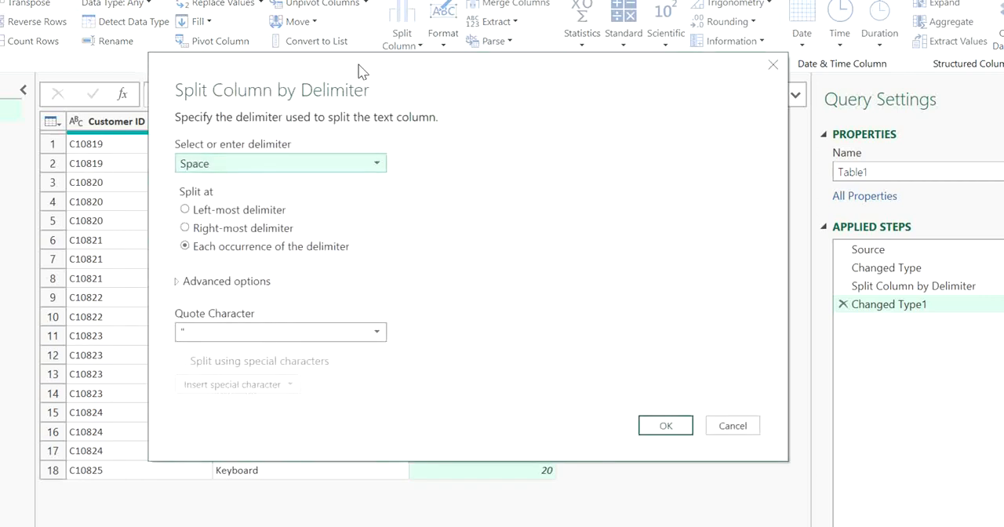
pyautogui.click(334, 163)
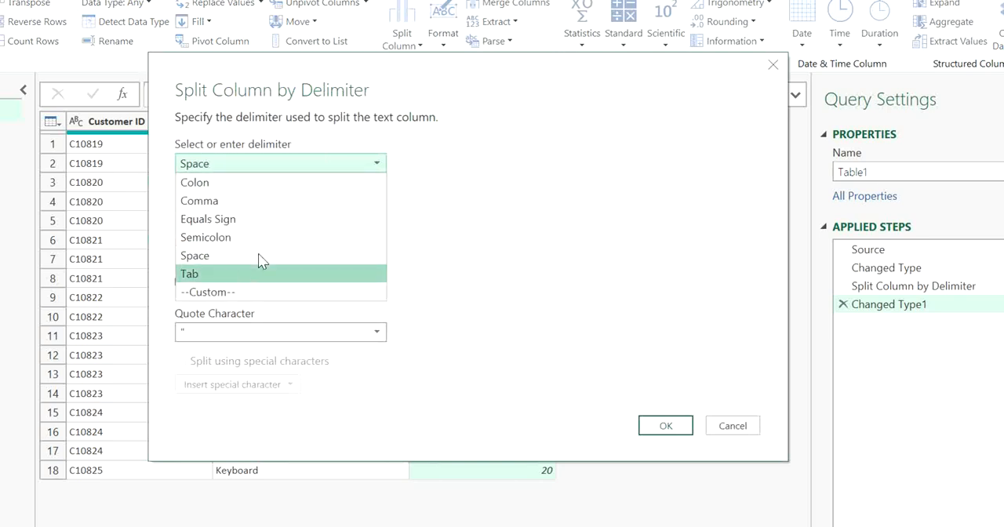
pyautogui.click(229, 292)
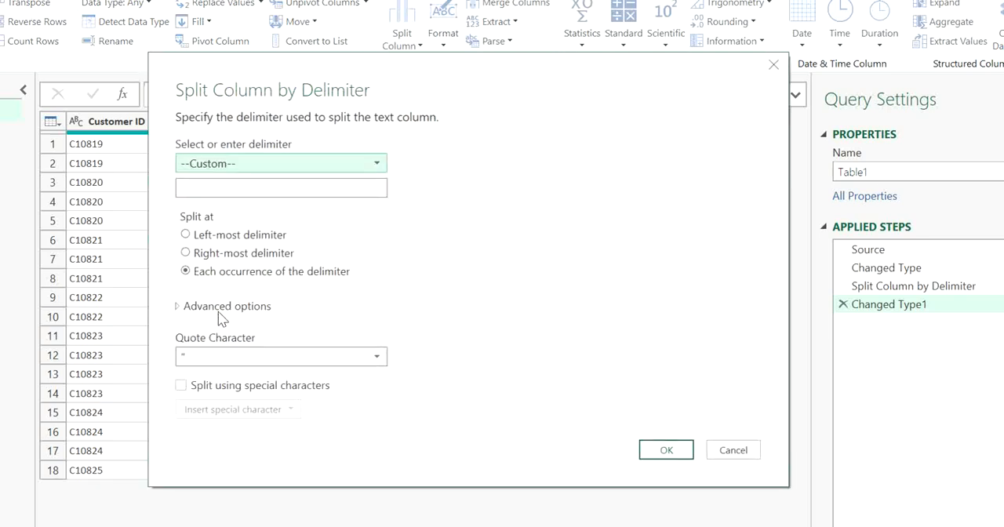
pyautogui.click(223, 309)
pyautogui.click(210, 360)
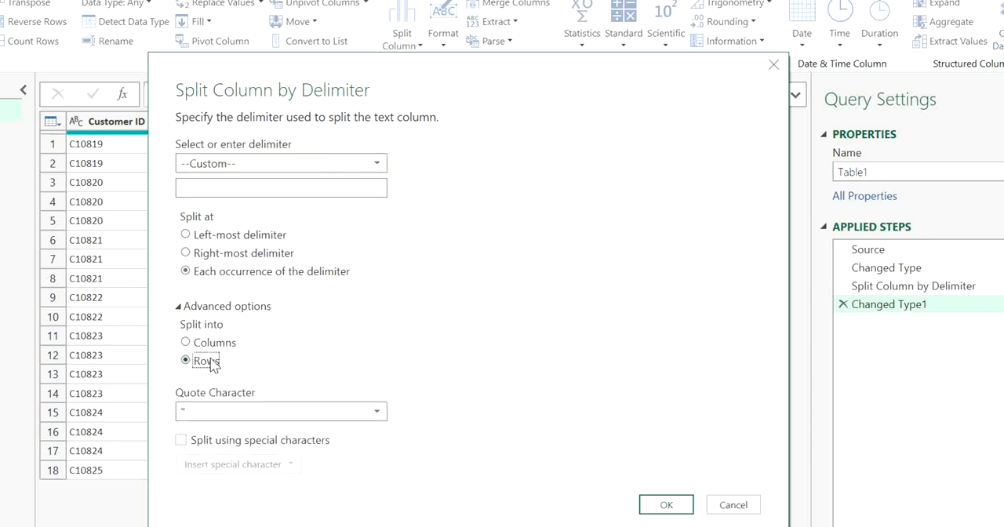
pyautogui.click(281, 188)
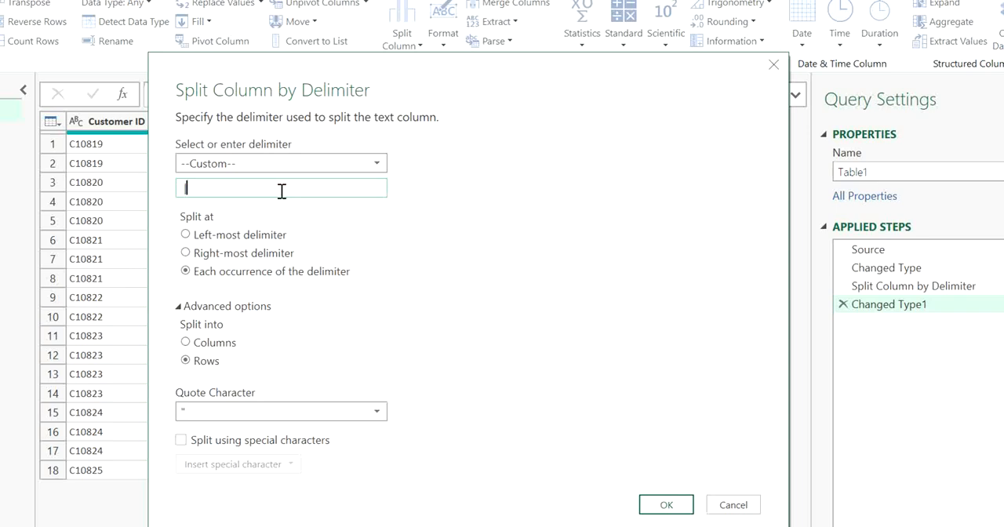
pyautogui.click(673, 510)
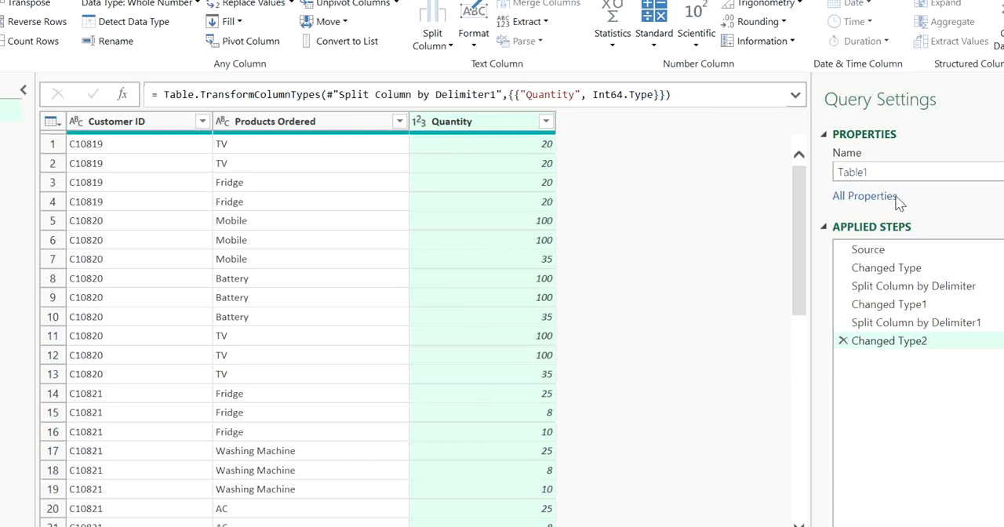
# Compare the query's rows before and after the Quantity split by reviewing the results of the individual applied steps
pyautogui.moveTo(801, 206); pyautogui.dragTo(788, 171)
pyautogui.moveTo(796, 210); pyautogui.dragTo(781, 178)
pyautogui.click(914, 323)
pyautogui.click(906, 305)
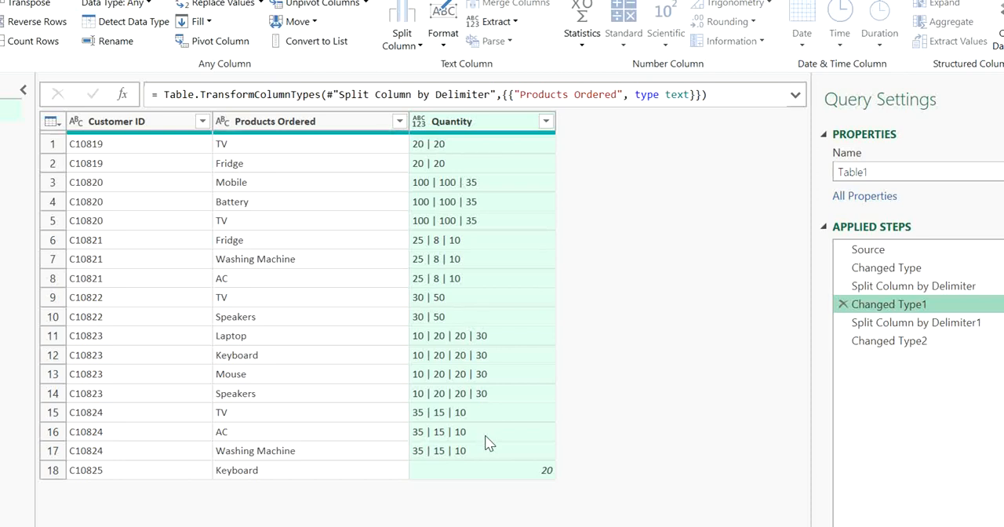
pyautogui.click(336, 284)
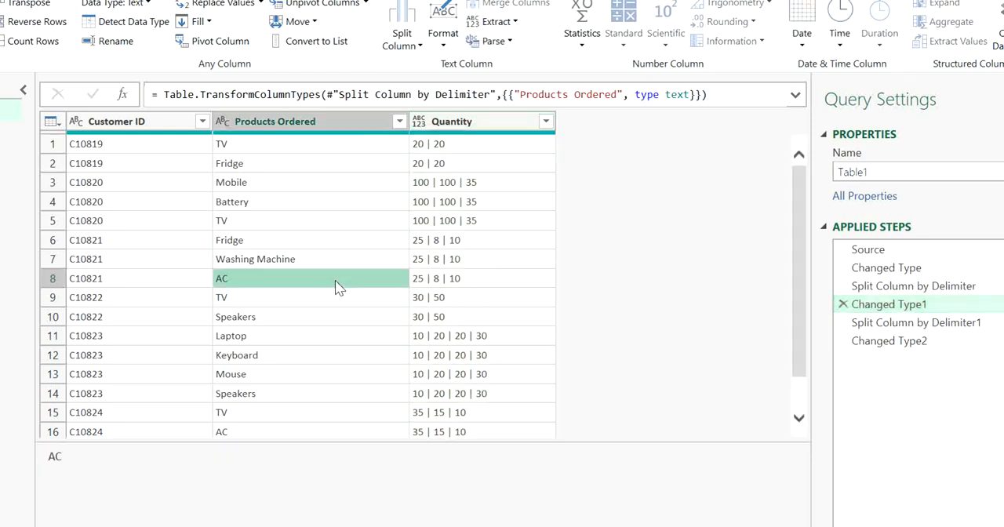
pyautogui.click(336, 149)
pyautogui.click(442, 149)
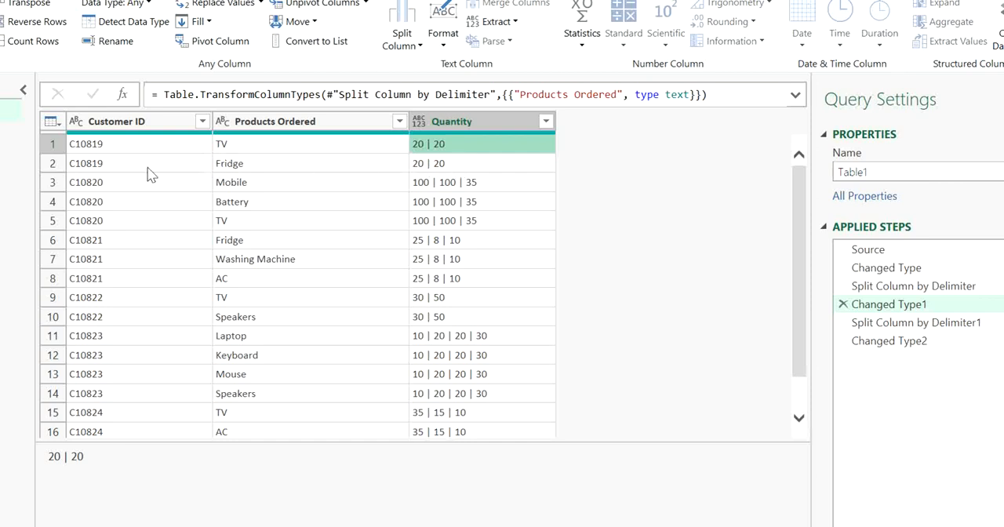
pyautogui.click(933, 348)
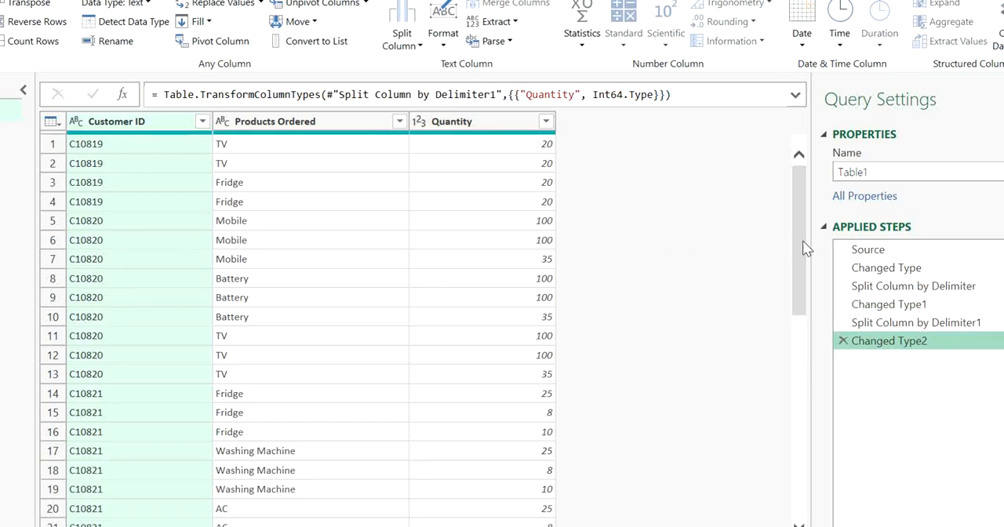
pyautogui.moveTo(799, 244); pyautogui.dragTo(776, 196)
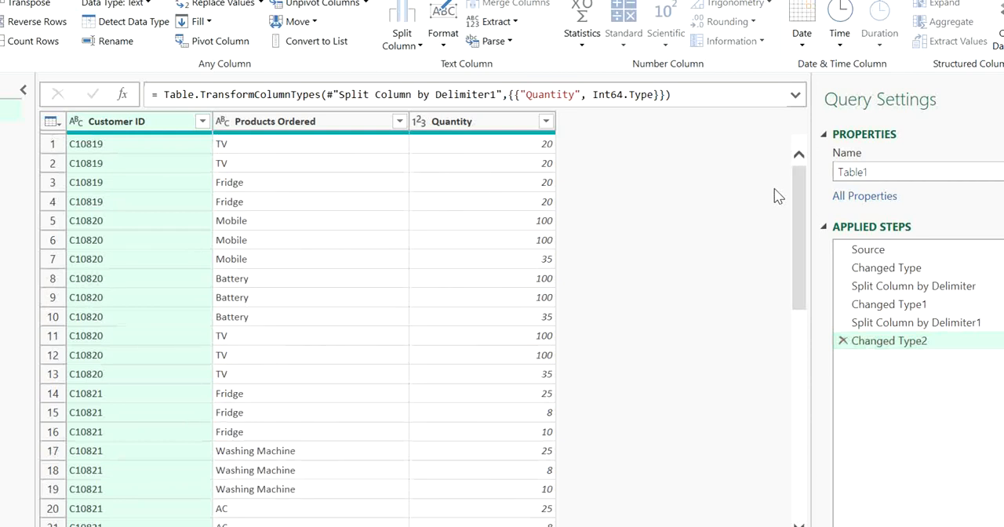
pyautogui.click(955, 324)
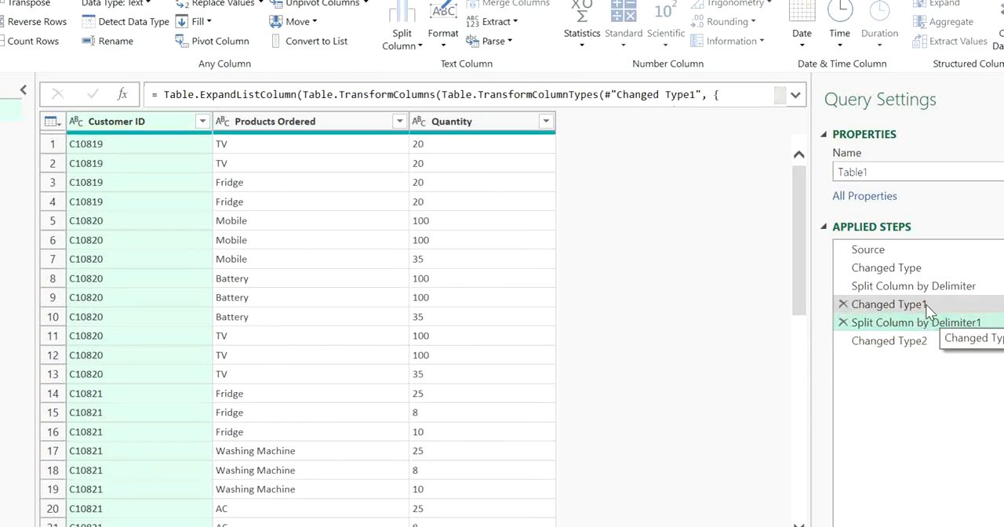
pyautogui.click(925, 305)
pyautogui.click(916, 287)
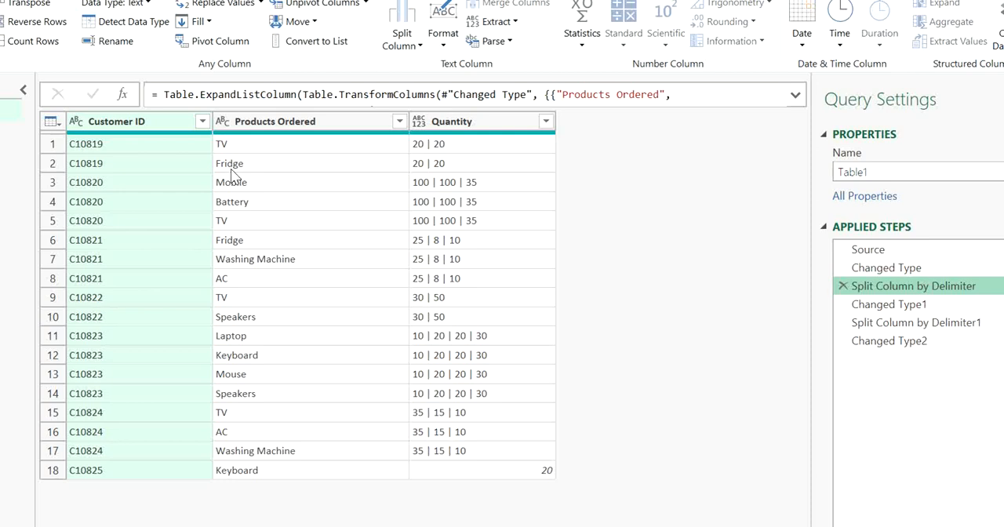
pyautogui.click(895, 269)
pyautogui.click(897, 287)
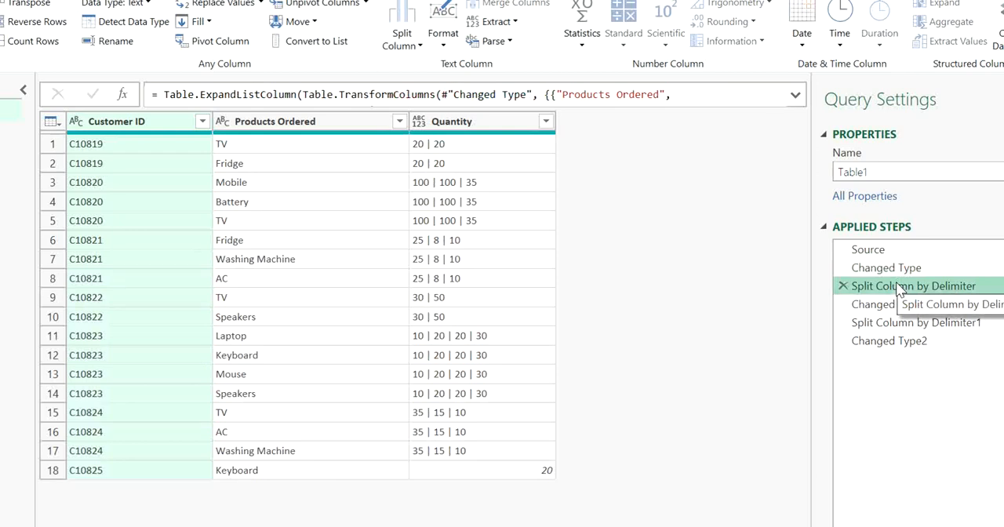
pyautogui.click(900, 305)
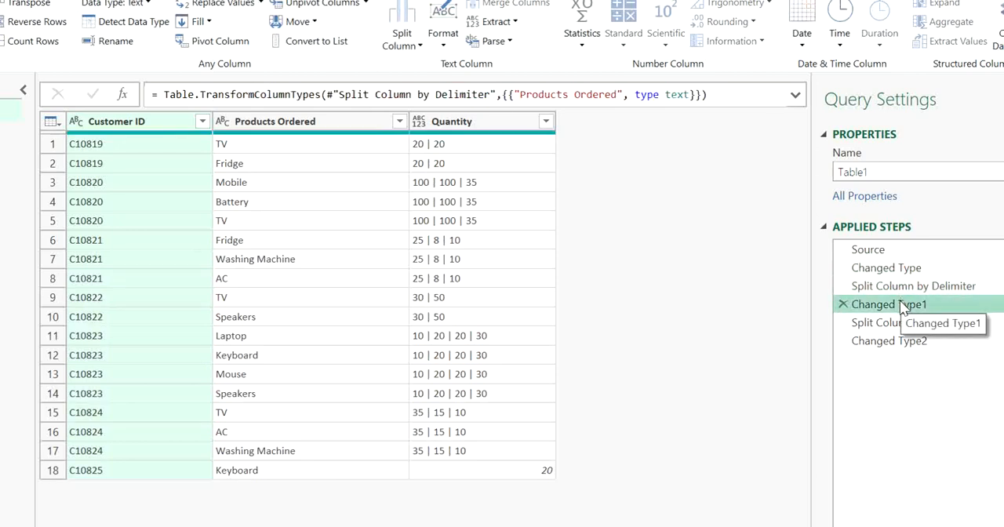
# Delete the Split Column by Delimiter1 step and every step after it from the Table1 query
pyautogui.click(894, 323)
pyautogui.rightClick(894, 323)
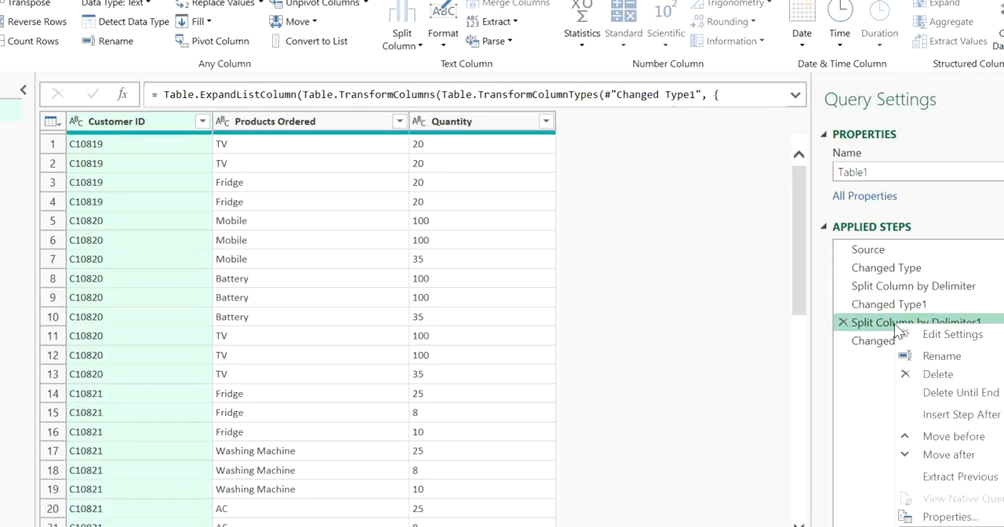
pyautogui.click(948, 394)
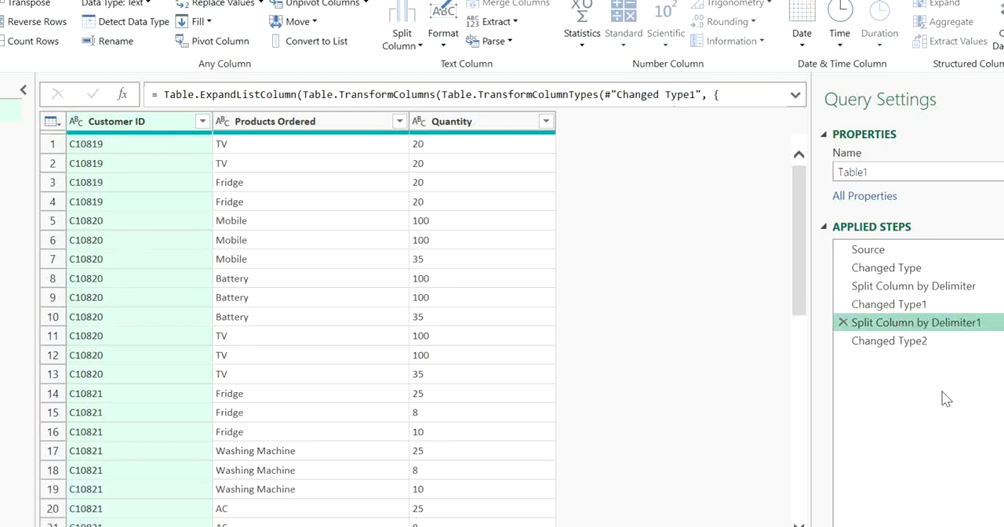
pyautogui.click(552, 302)
# Remove the Quantity column from the Table1 query and duplicate that query
pyautogui.click(454, 126)
pyautogui.press('Delete')
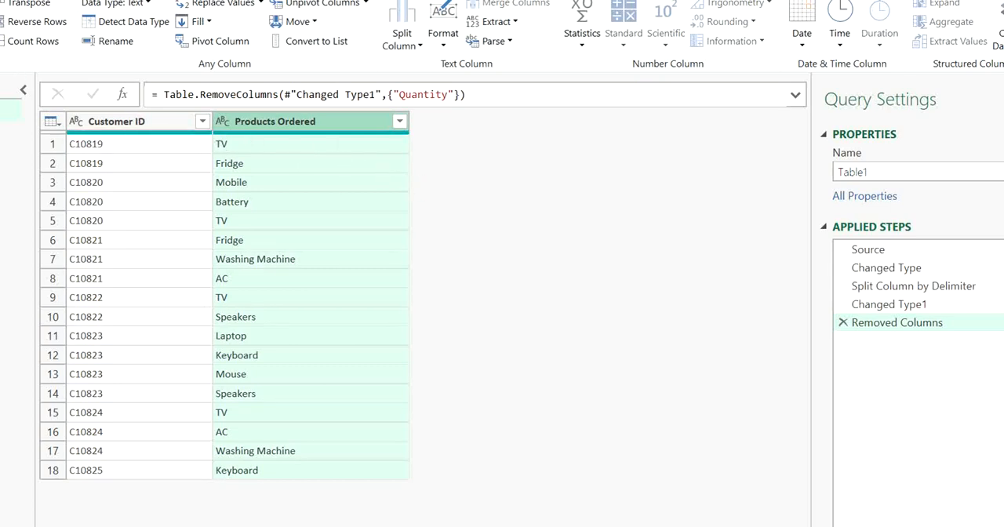
pyautogui.rightClick(2, 104)
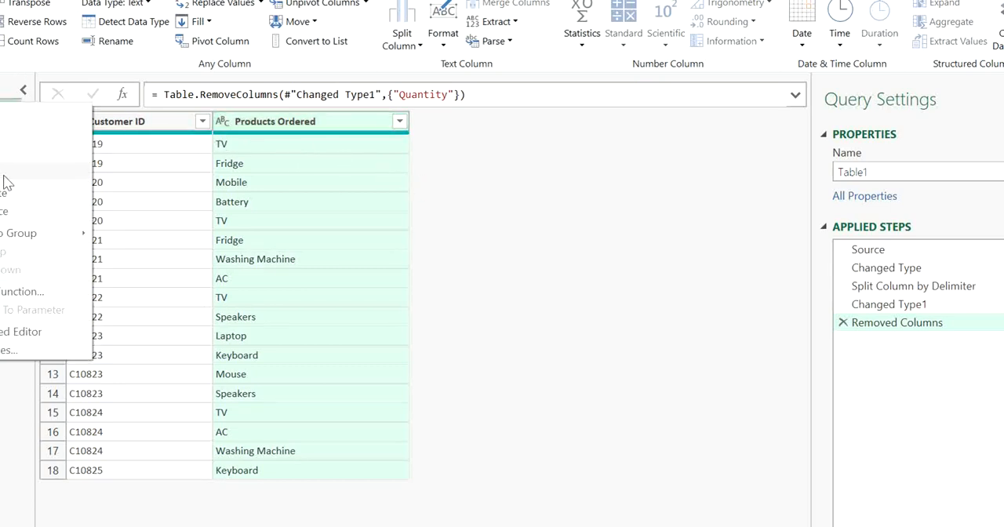
pyautogui.click(5, 194)
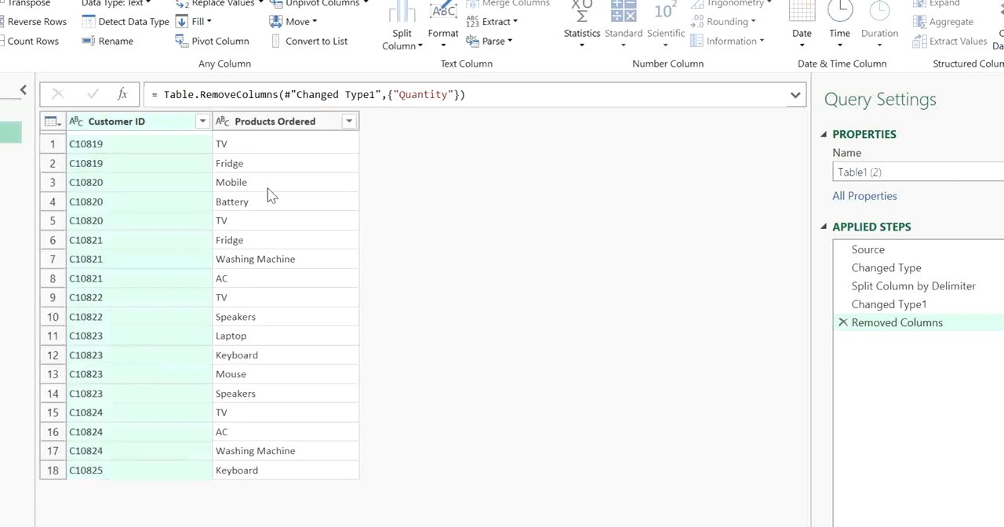
# In the duplicated query, remove the Products Ordered column as an inserted step directly after Changed Type
pyautogui.click(905, 272)
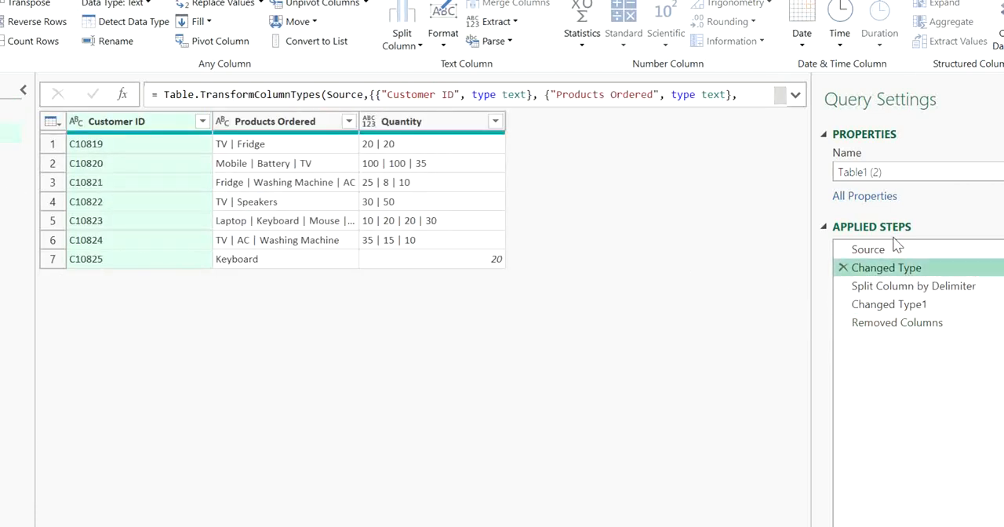
pyautogui.click(908, 287)
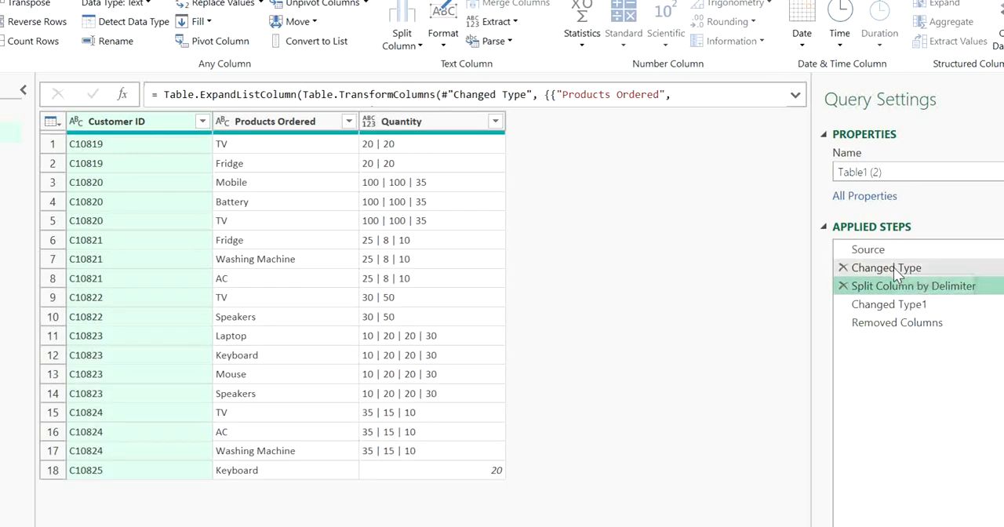
pyautogui.click(894, 268)
pyautogui.click(294, 125)
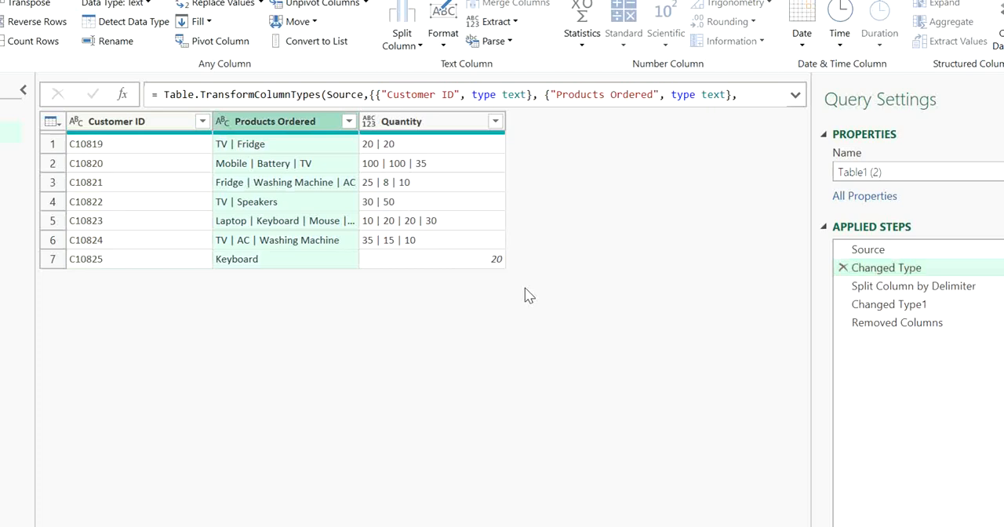
pyautogui.press('Delete')
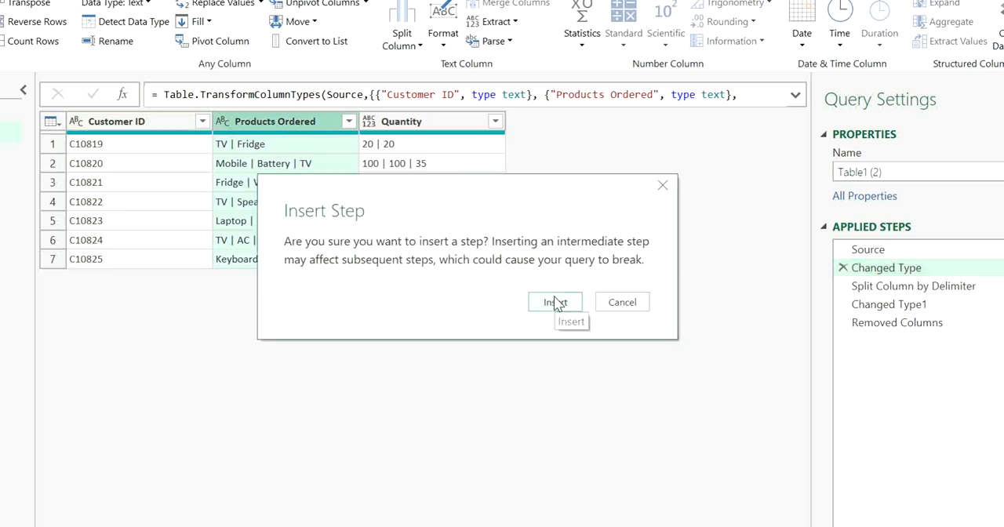
pyautogui.click(559, 303)
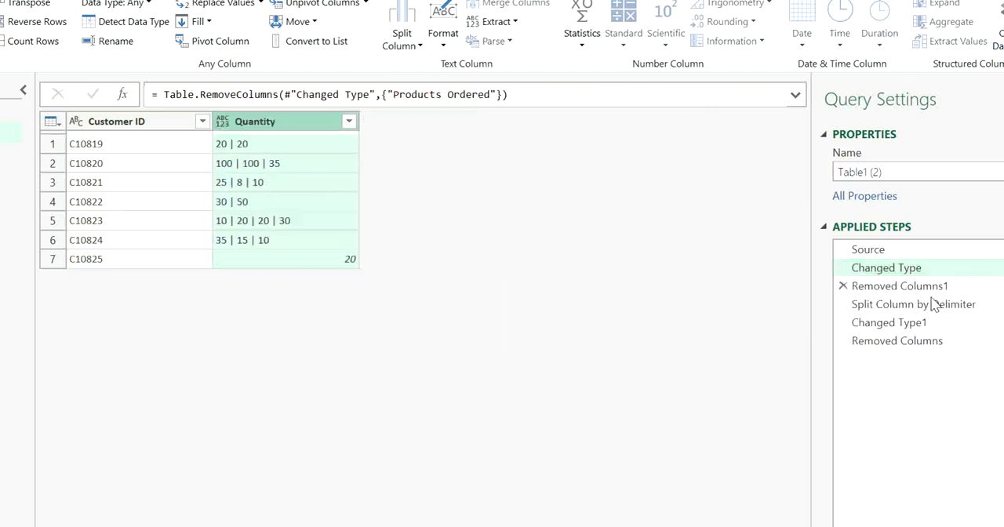
# Delete the Split Column by Delimiter step and all steps after it from the duplicated query
pyautogui.click(917, 307)
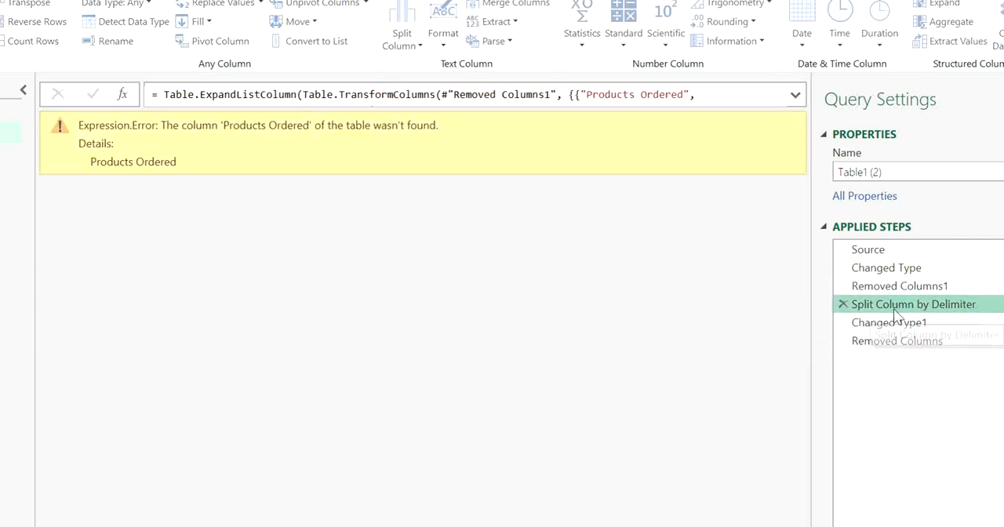
pyautogui.rightClick(869, 307)
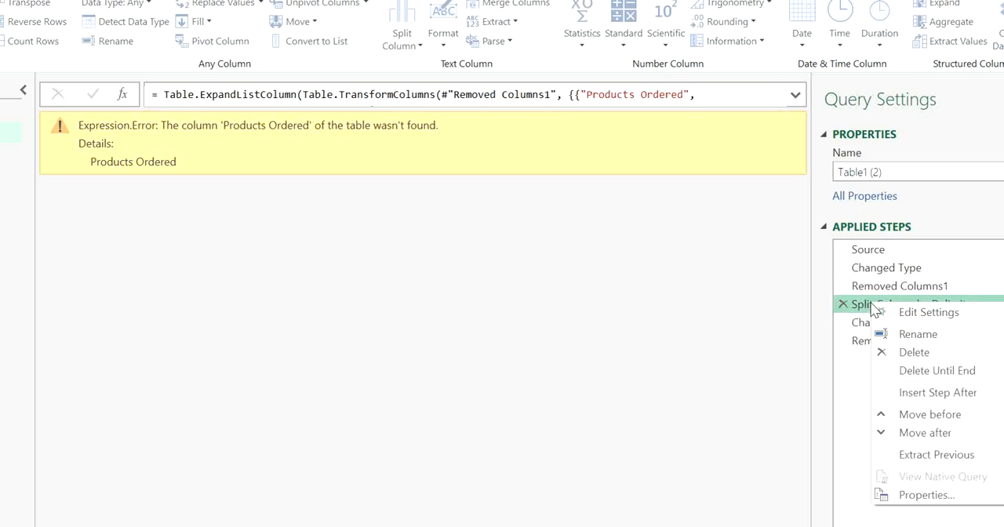
pyautogui.click(907, 378)
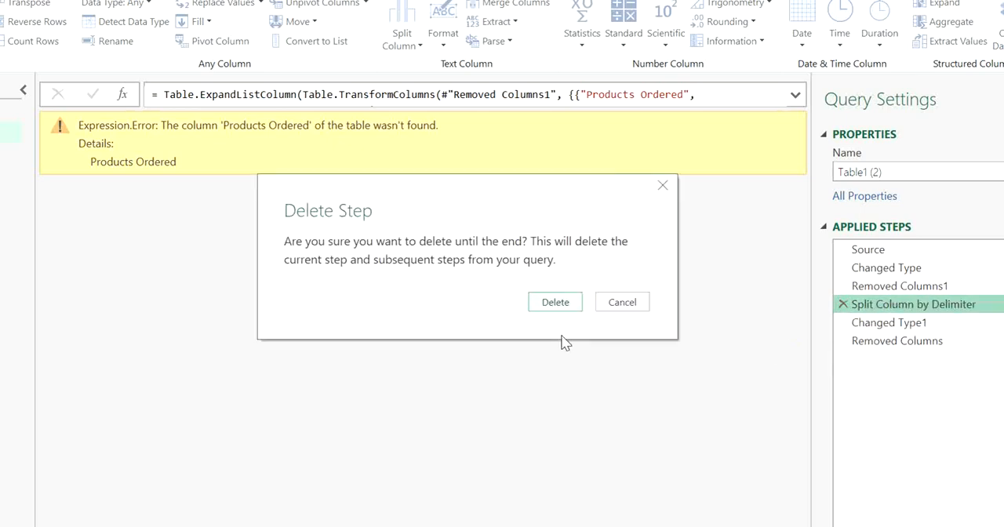
pyautogui.click(546, 306)
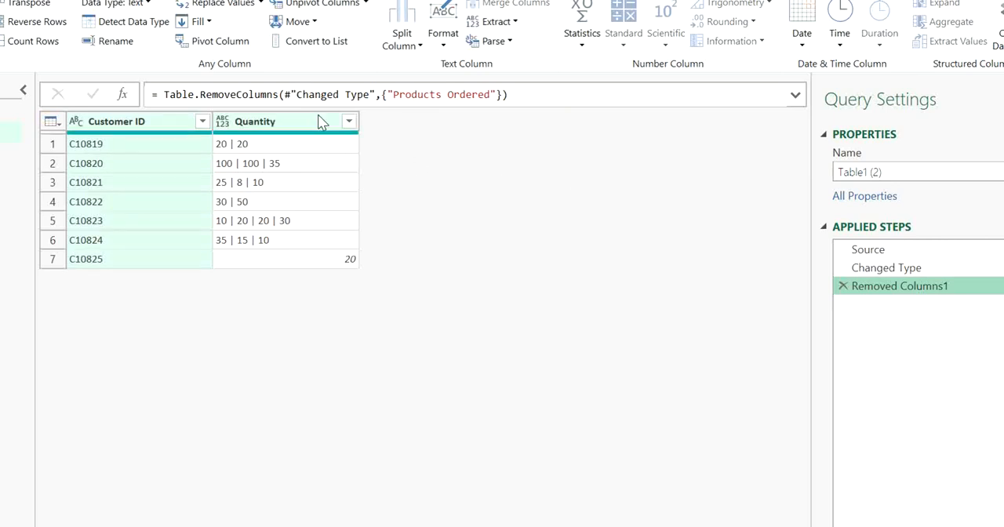
# Split the Quantity column of the duplicated query into rows at each occurrence of the custom delimiter " | "
pyautogui.click(318, 127)
pyautogui.click(407, 45)
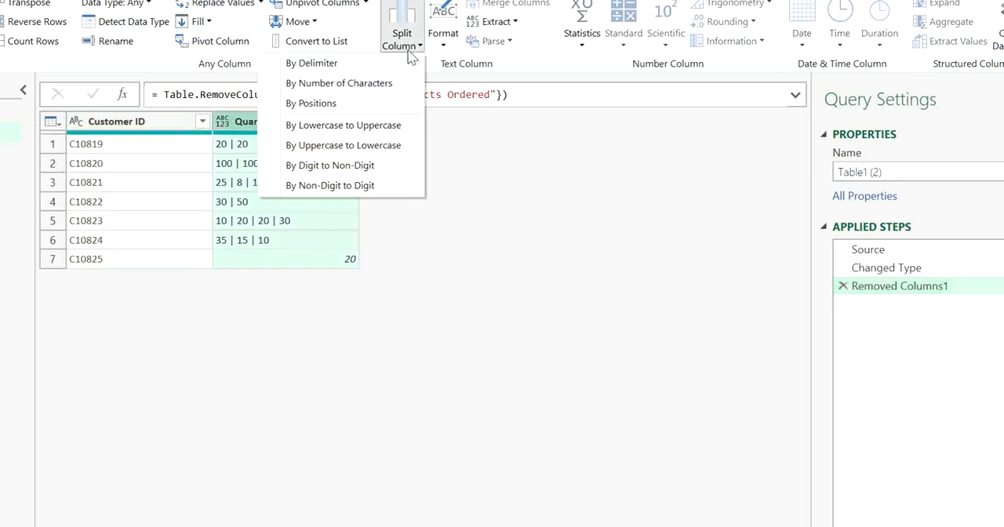
pyautogui.click(365, 67)
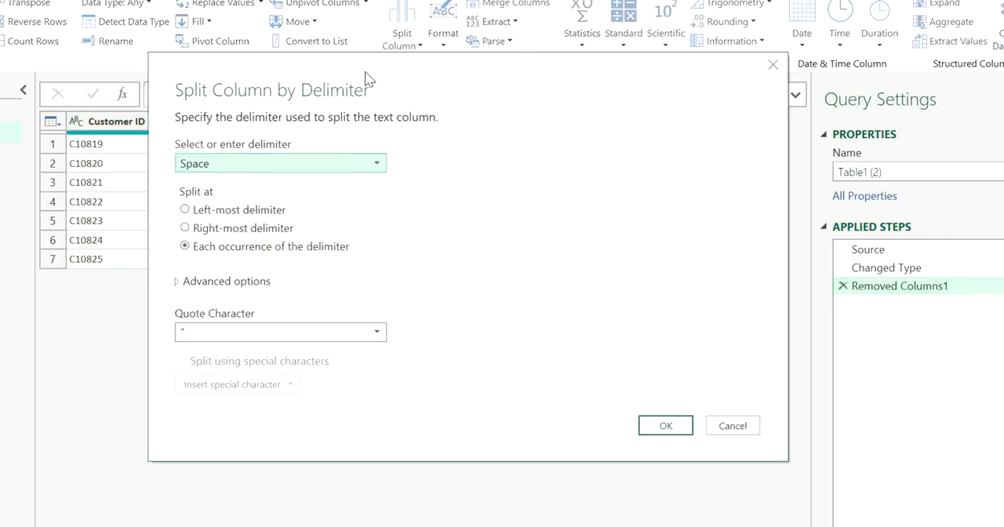
pyautogui.click(263, 166)
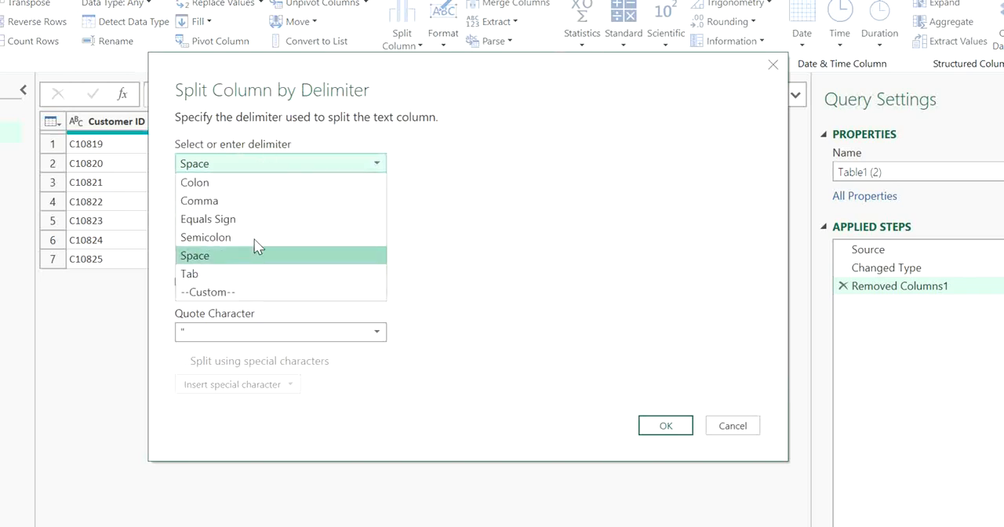
pyautogui.click(248, 293)
pyautogui.click(272, 189)
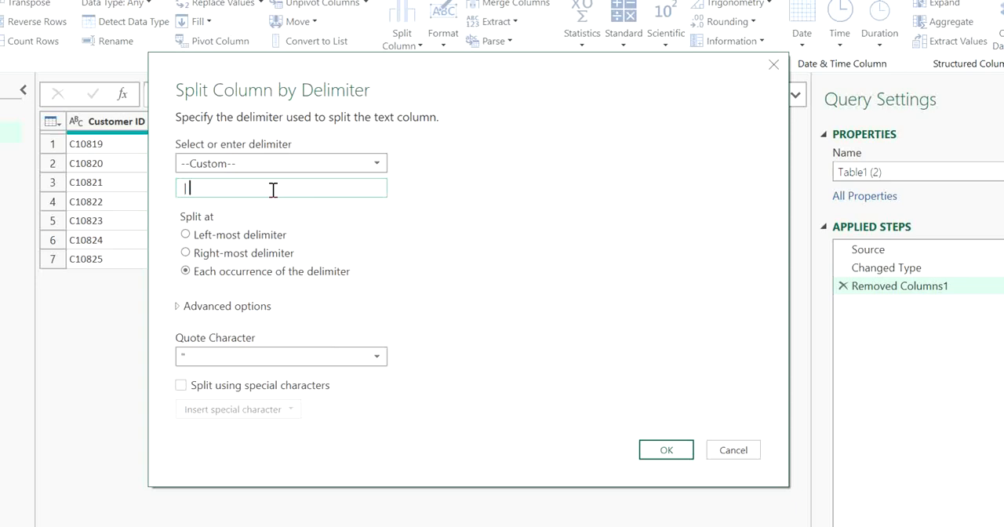
pyautogui.click(256, 307)
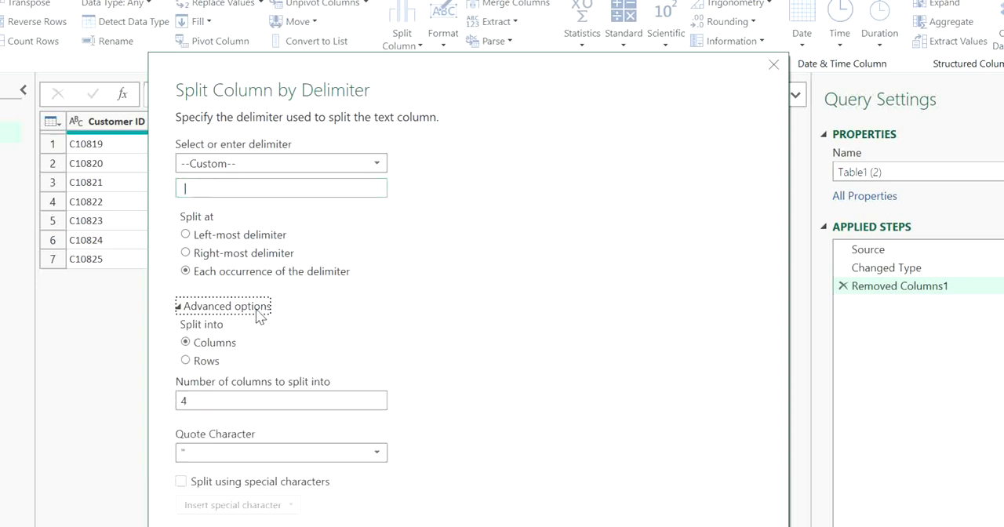
pyautogui.click(213, 365)
pyautogui.click(666, 506)
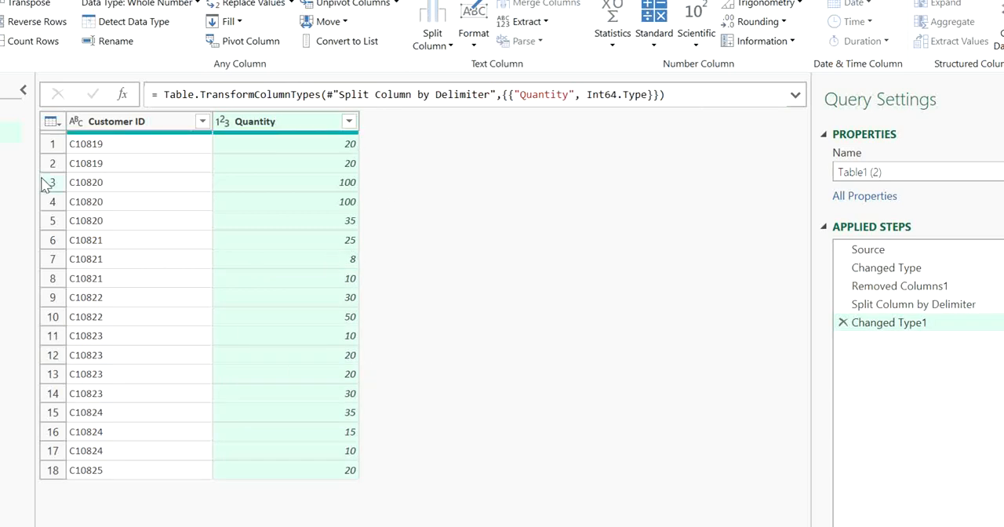
# Merge Table1 with Table1 (2) as a new query, matching on Customer ID with a Left Outer join
pyautogui.click(10, 111)
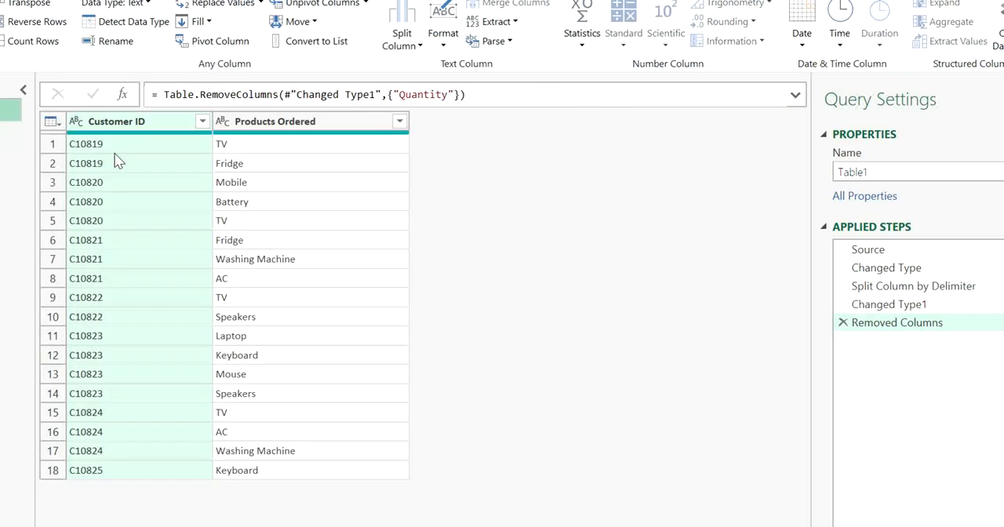
pyautogui.click(9, 132)
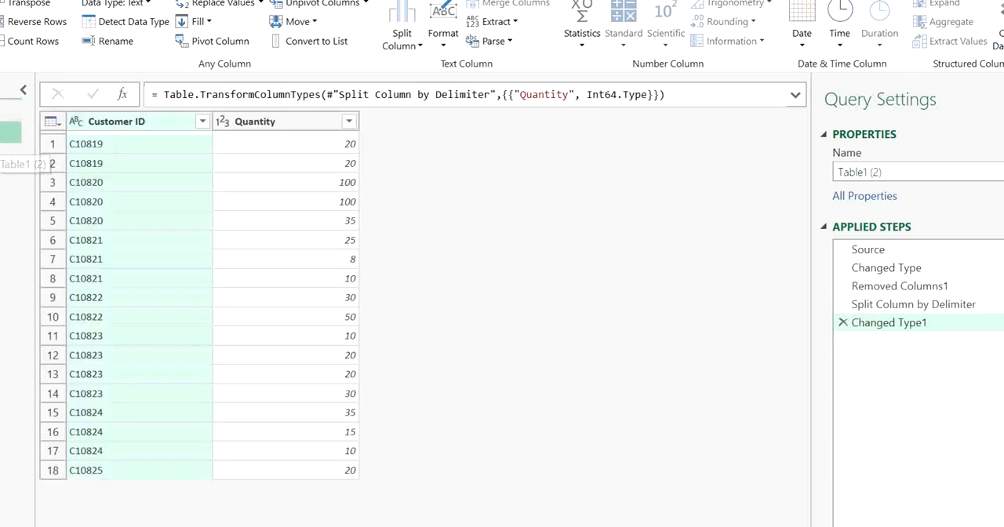
pyautogui.click(10, 110)
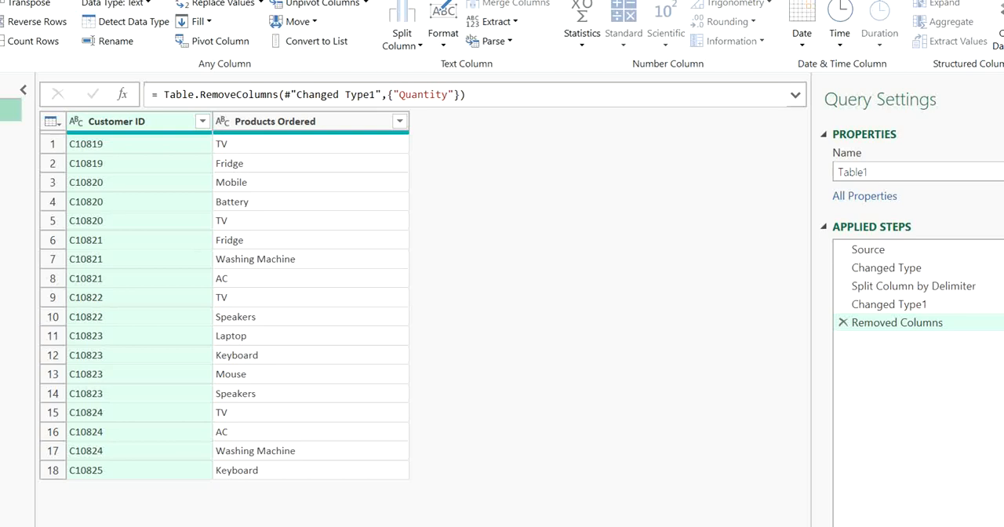
pyautogui.click(4, 1)
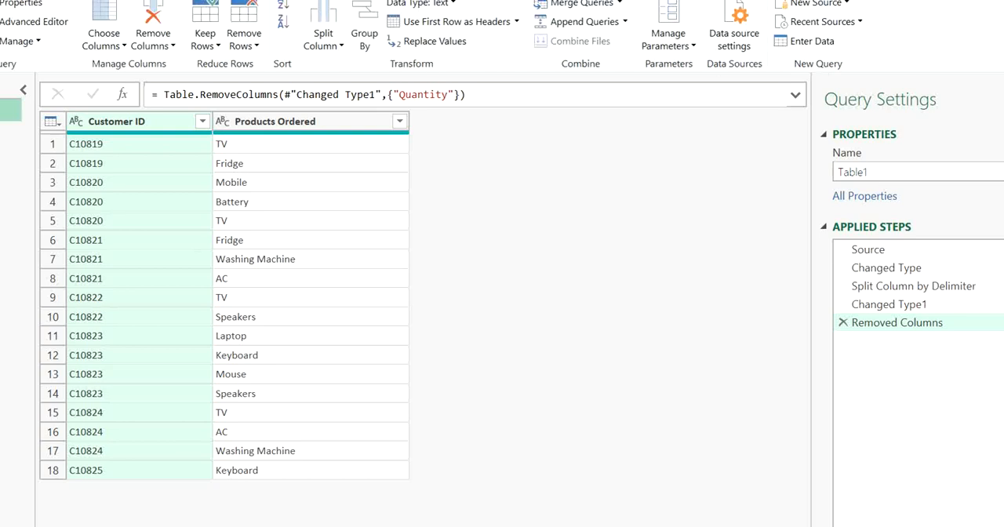
pyautogui.click(620, 5)
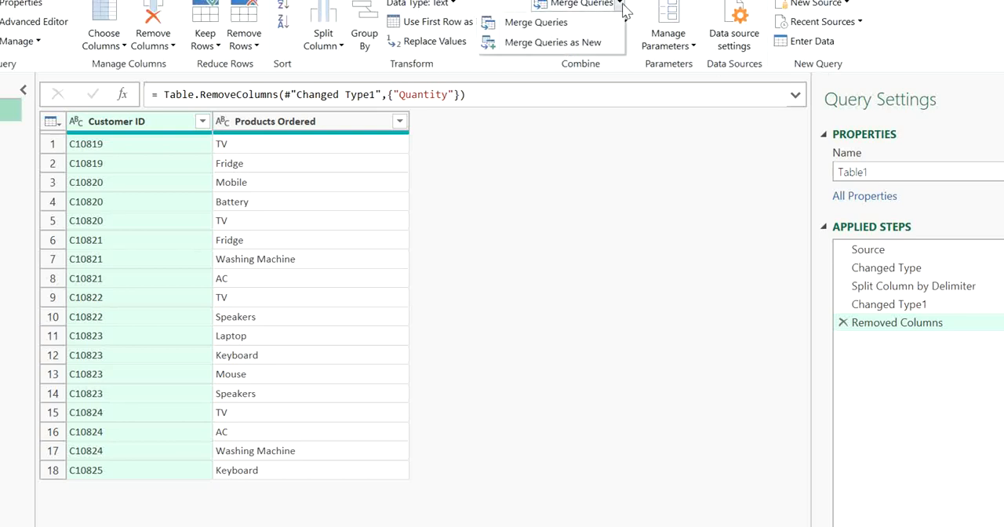
pyautogui.click(590, 44)
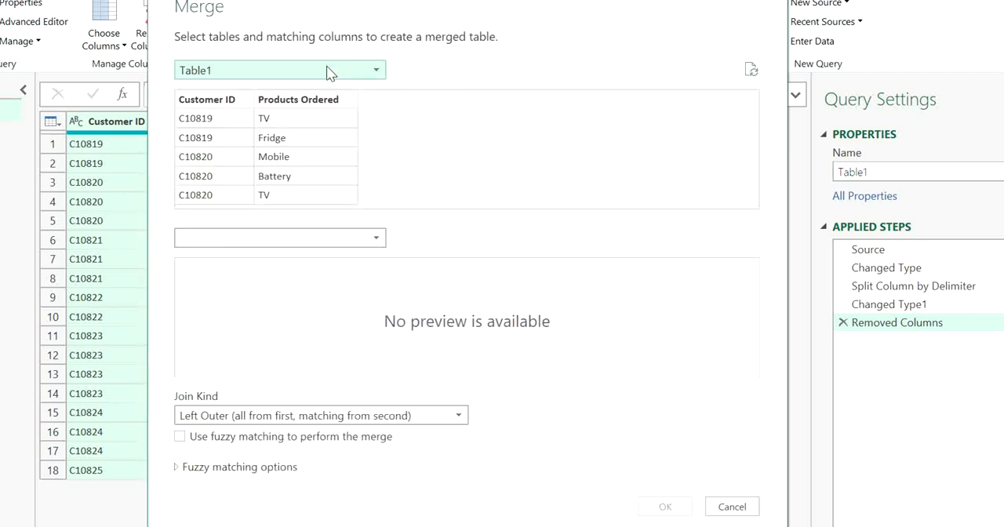
pyautogui.click(321, 240)
pyautogui.click(276, 276)
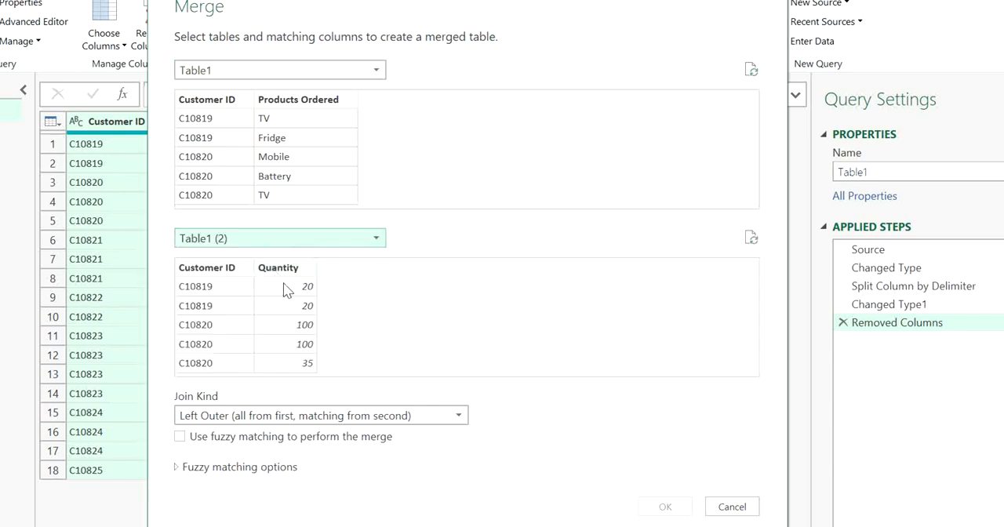
pyautogui.click(218, 105)
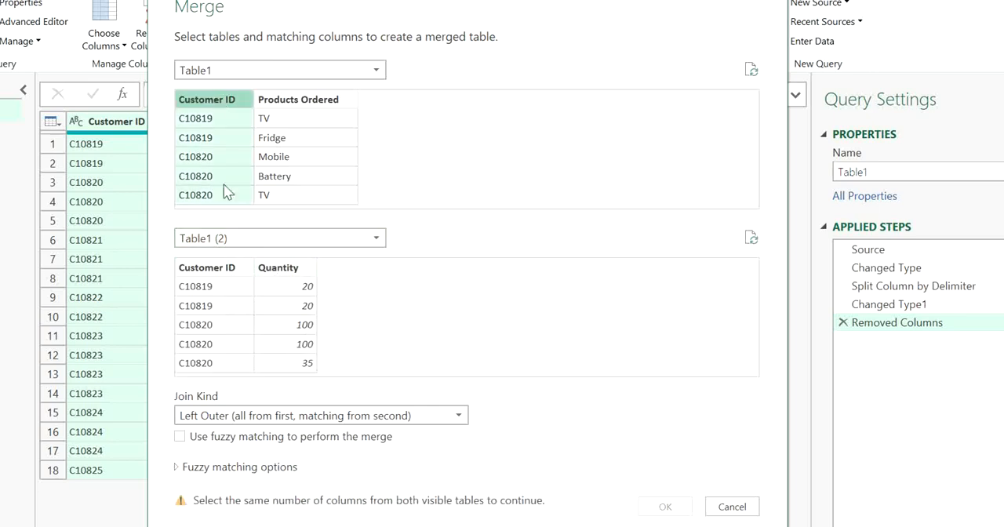
pyautogui.click(206, 272)
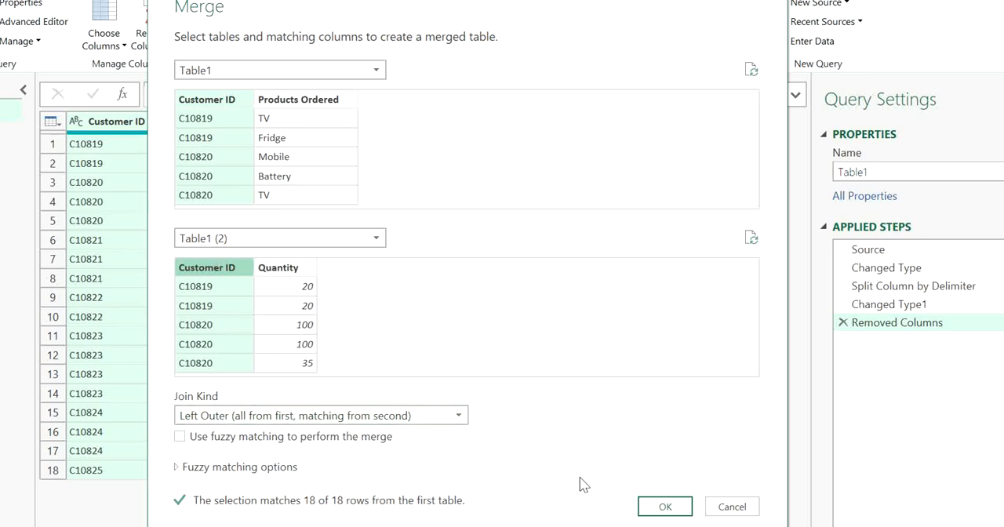
pyautogui.click(663, 508)
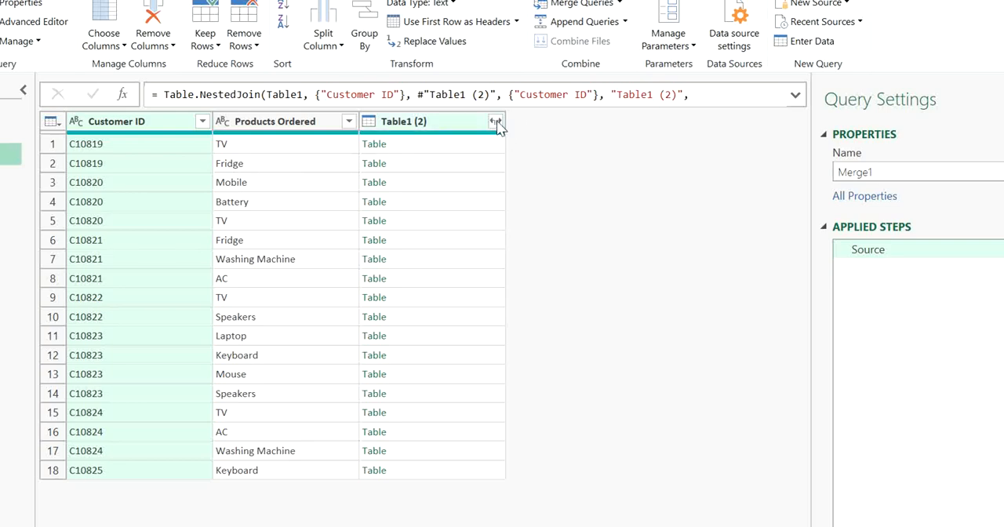
# Expand only Quantity from the merged Table1 (2) column, without the original column name as prefix
pyautogui.click(537, 122)
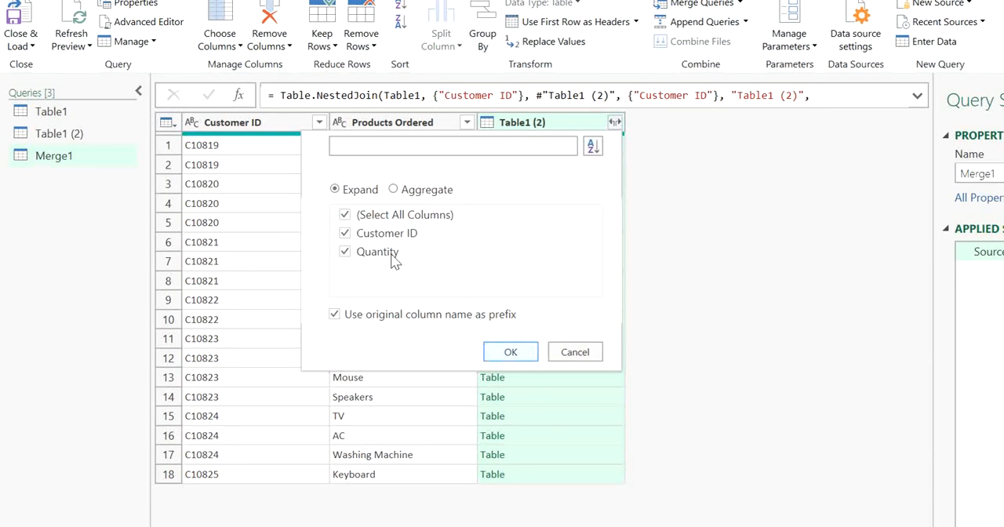
pyautogui.click(382, 235)
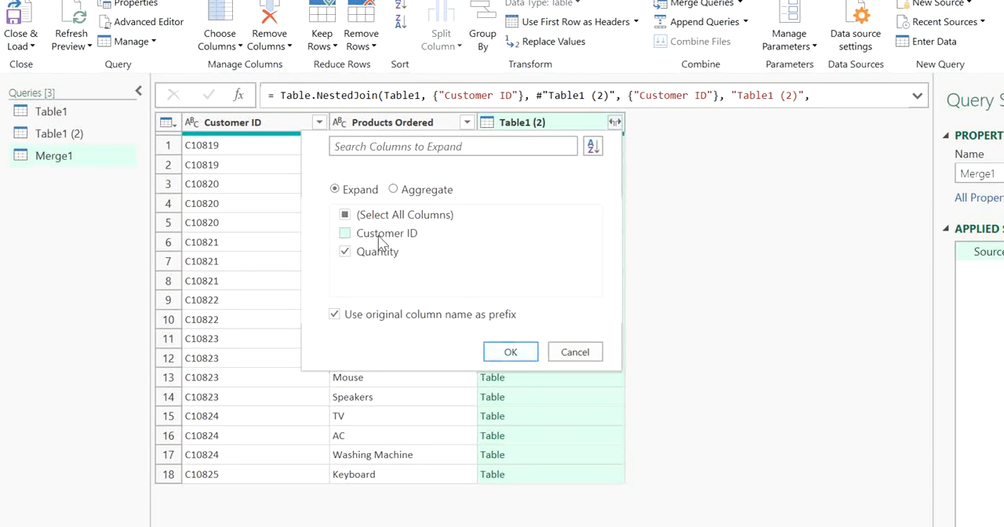
pyautogui.click(335, 314)
pyautogui.click(518, 356)
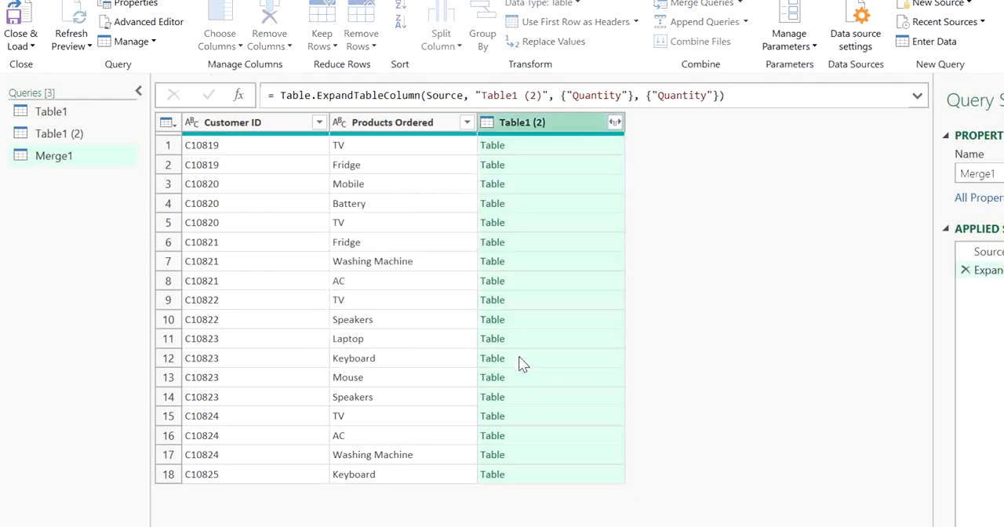
pyautogui.moveTo(924, 286); pyautogui.dragTo(908, 224)
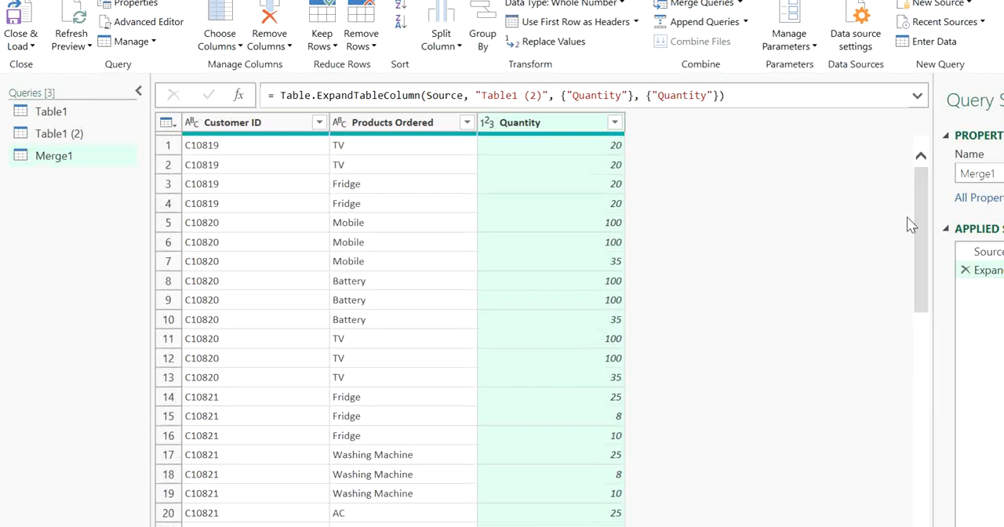
# Examine the merge settings and compare the C10819 rows in the merged query before and after the expansion
pyautogui.click(984, 251)
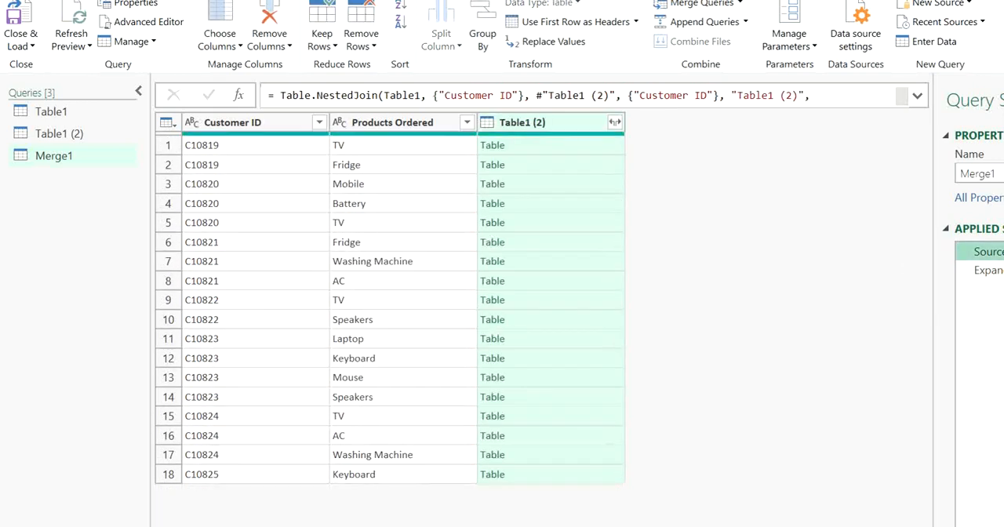
pyautogui.click(1002, 252)
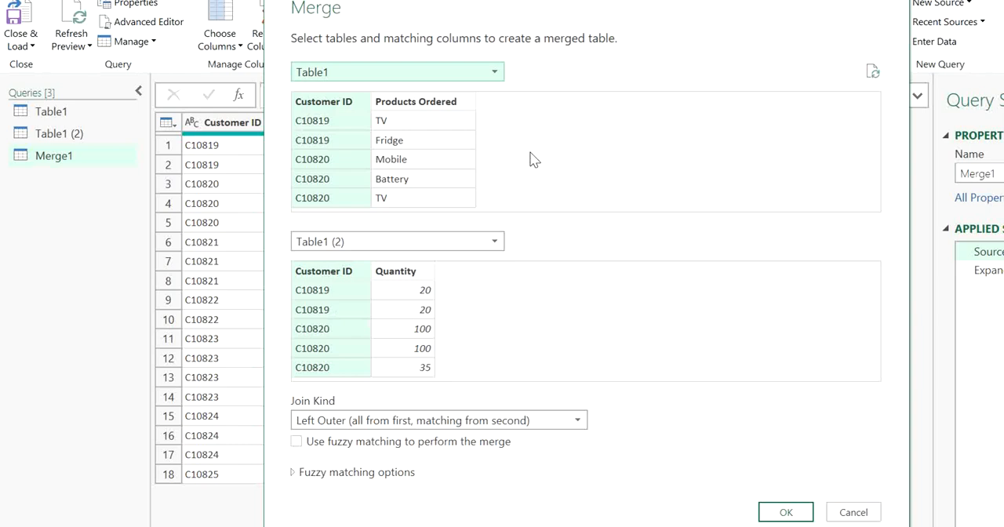
pyautogui.click(852, 510)
pyautogui.click(263, 153)
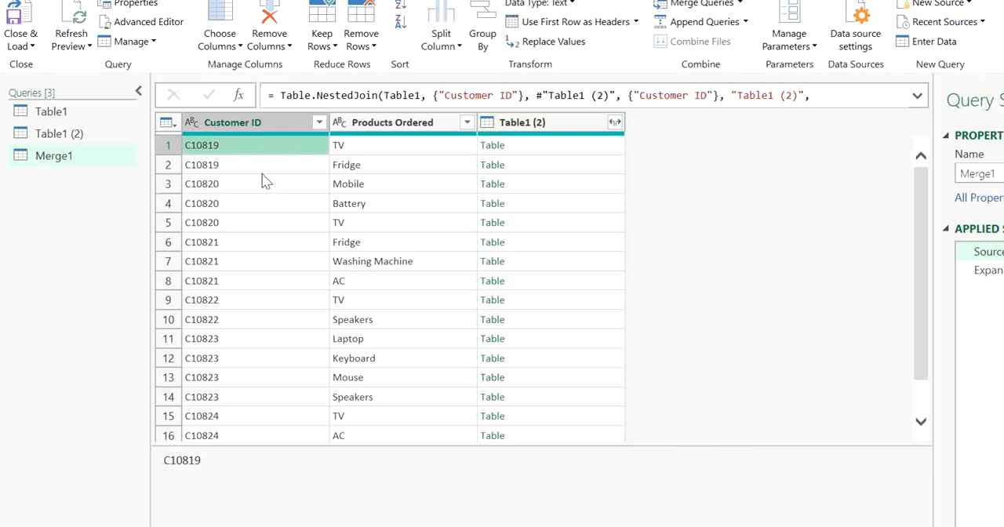
pyautogui.click(261, 173)
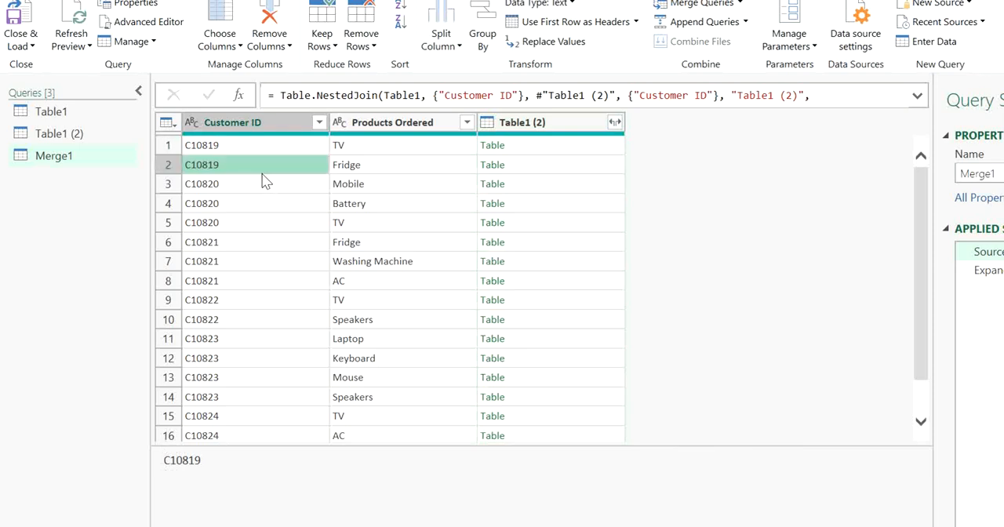
pyautogui.click(614, 124)
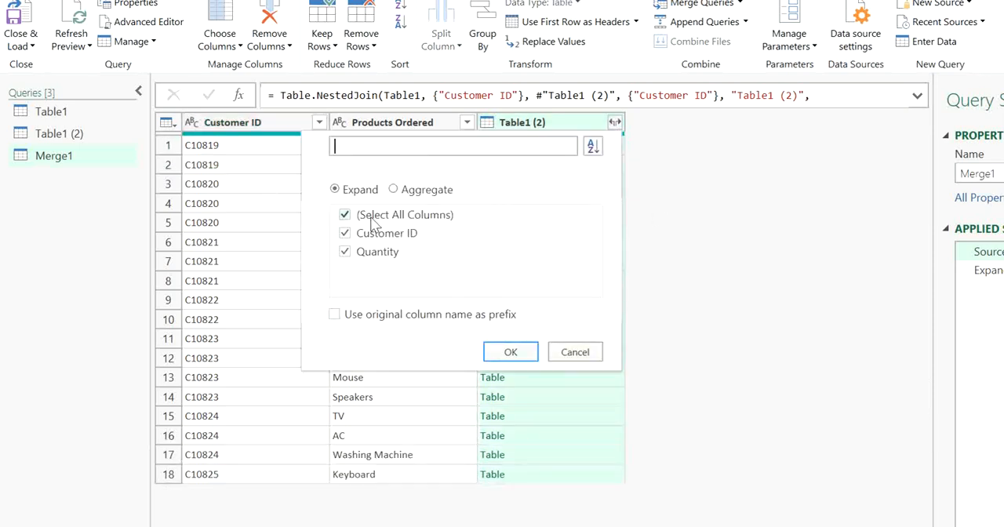
pyautogui.click(595, 353)
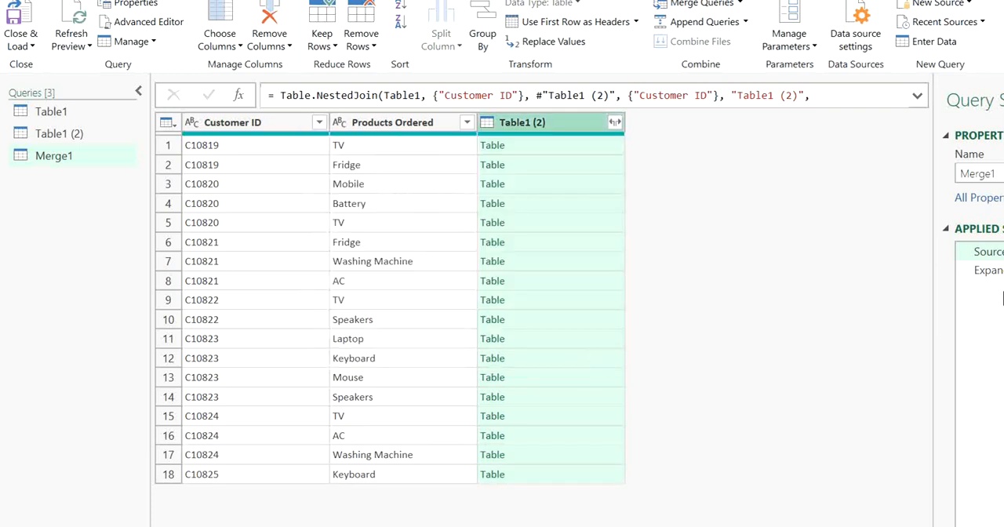
pyautogui.click(986, 270)
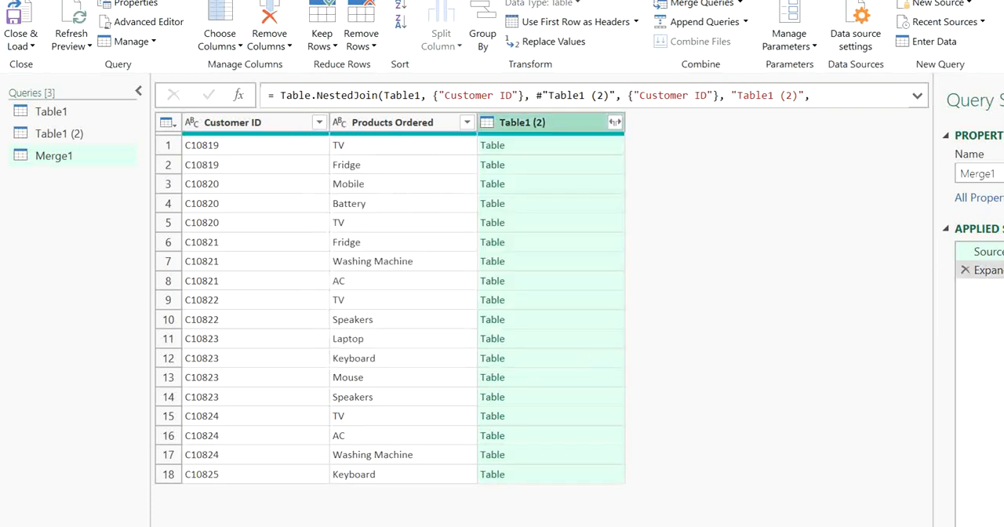
pyautogui.click(280, 148)
pyautogui.click(272, 186)
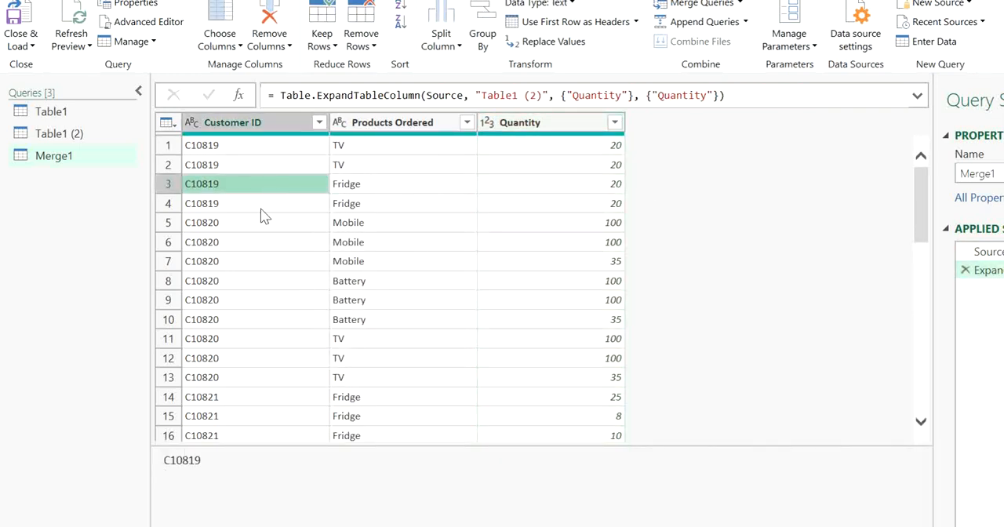
pyautogui.click(262, 210)
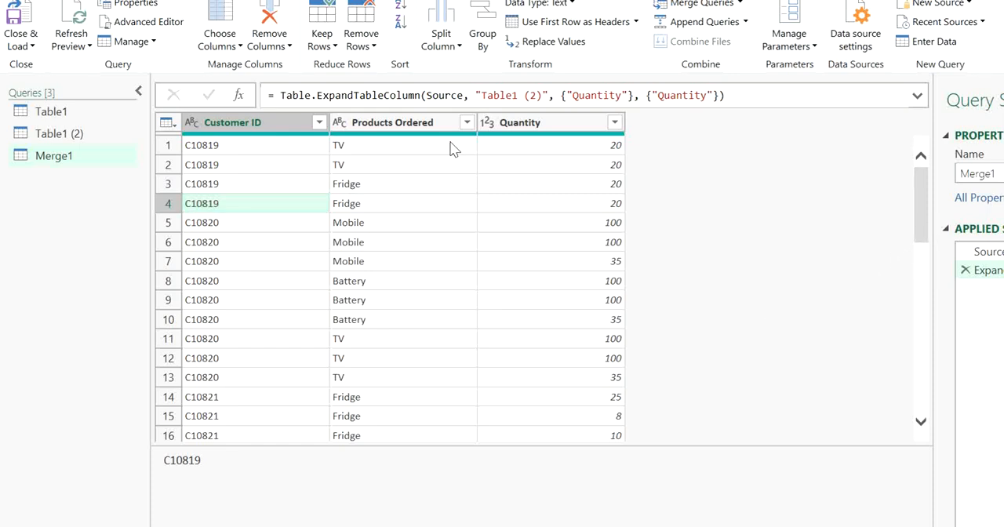
# Delete the Merge1 query
pyautogui.rightClick(70, 161)
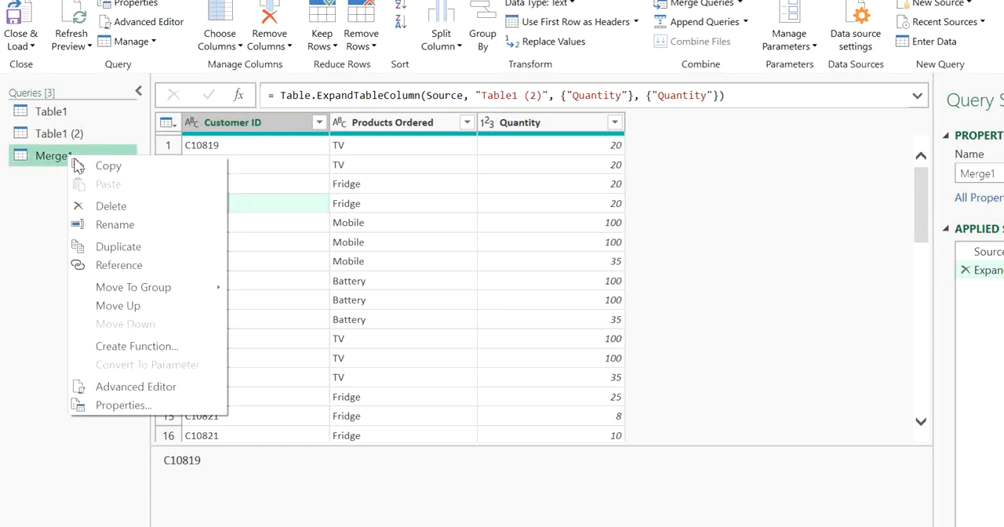
pyautogui.click(115, 210)
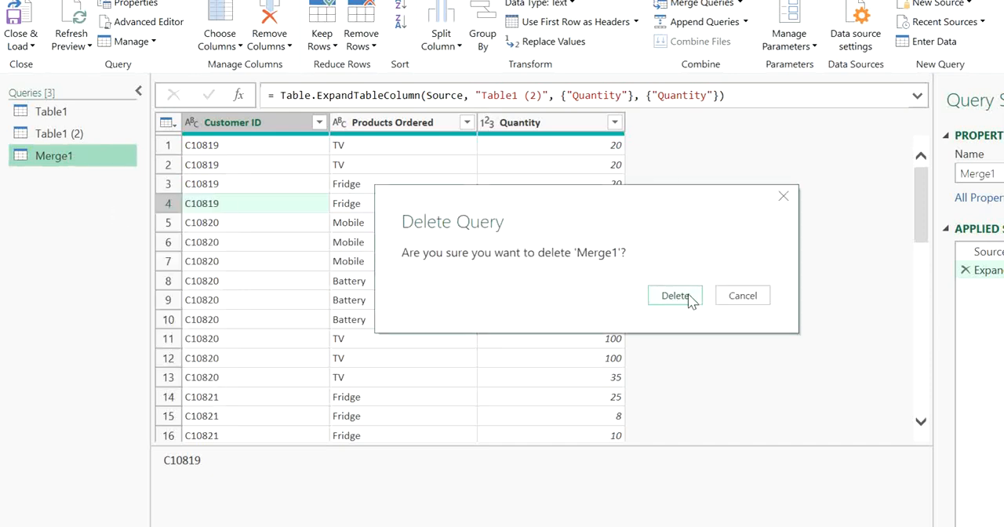
pyautogui.click(690, 297)
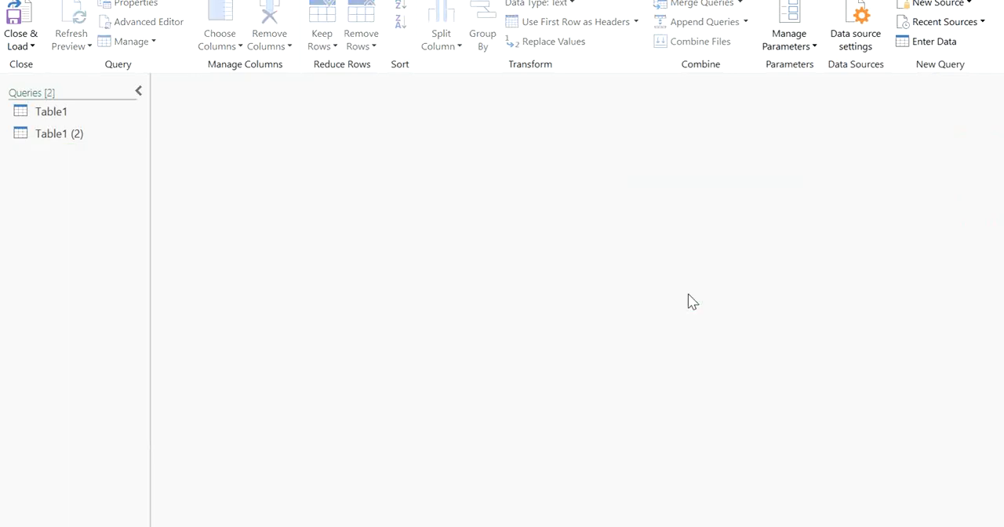
# Add an index column starting from 1 to the Table1 (2) query
pyautogui.click(84, 112)
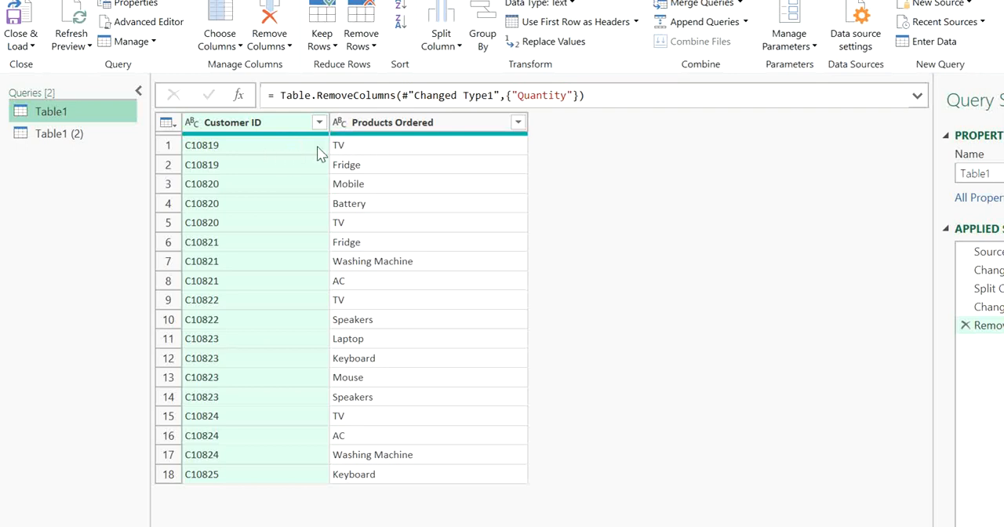
pyautogui.click(78, 132)
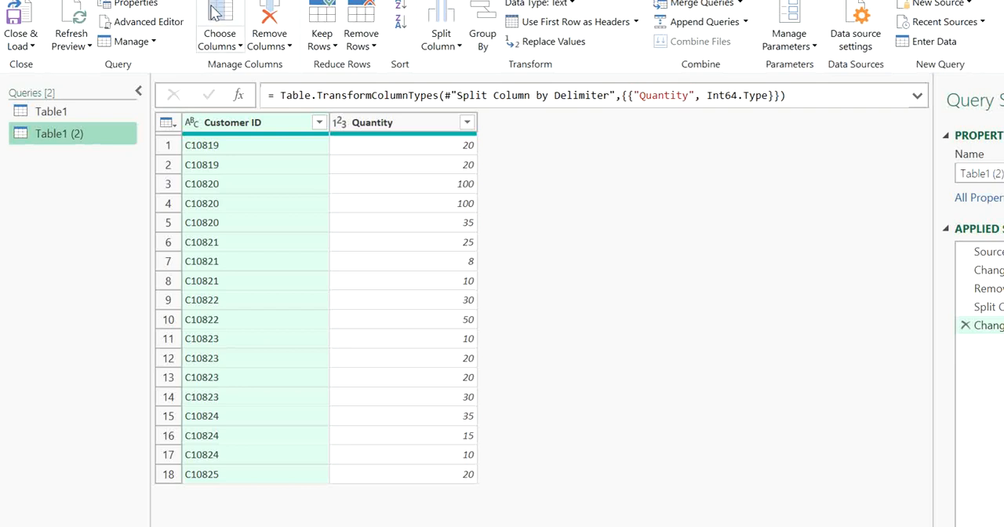
pyautogui.click(161, 1)
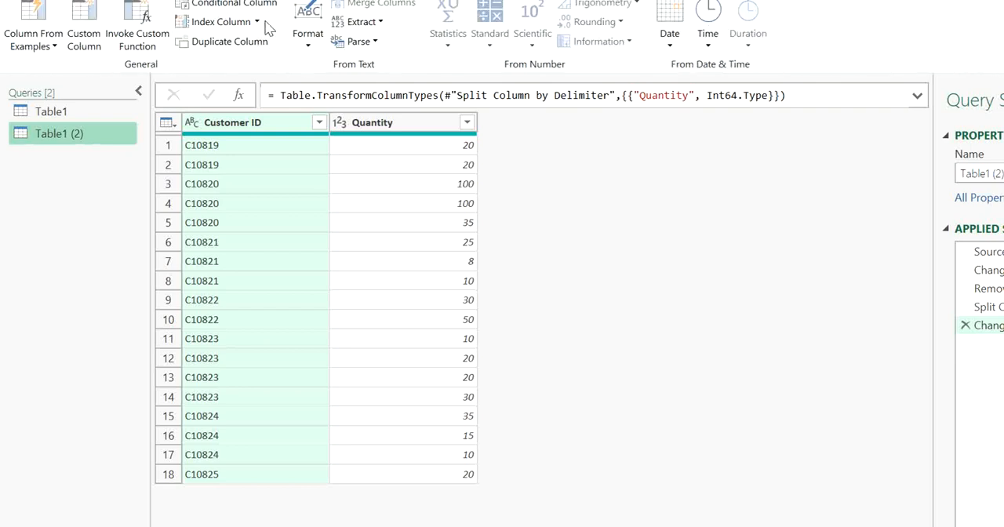
pyautogui.click(257, 24)
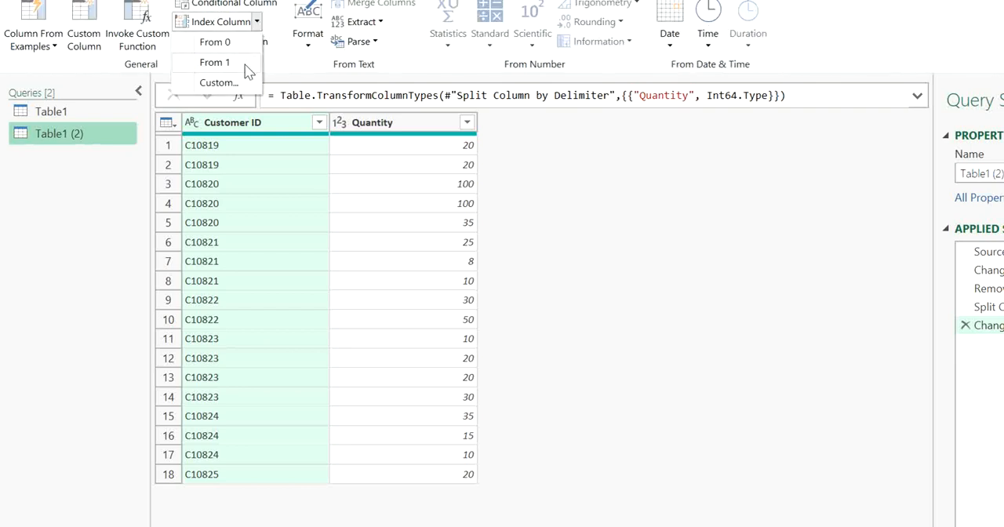
pyautogui.click(246, 66)
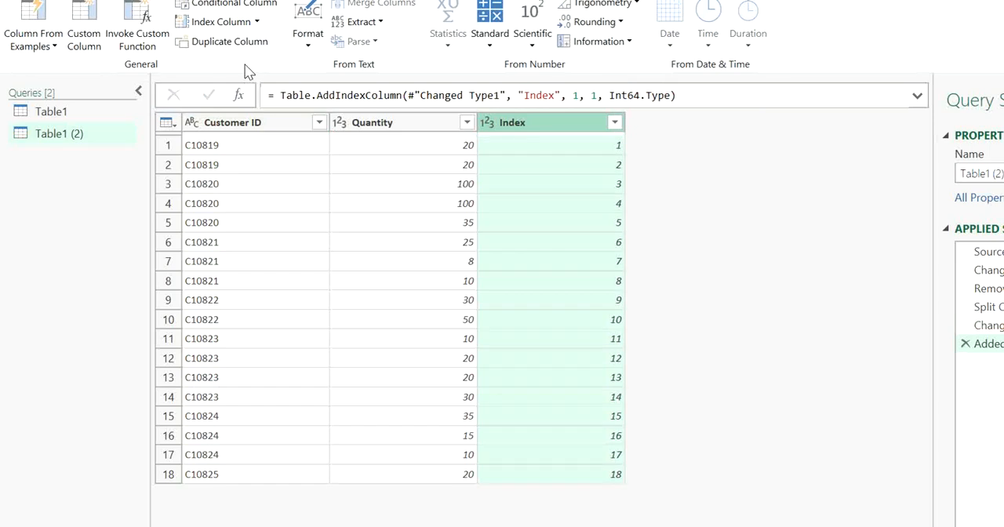
# Add an index column starting from 1 to the Table1 query
pyautogui.click(83, 110)
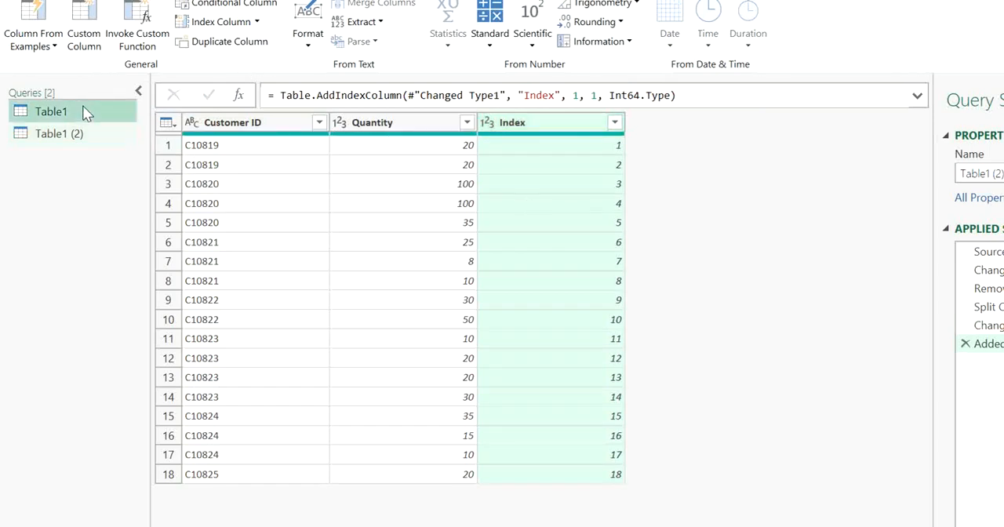
pyautogui.click(256, 23)
pyautogui.click(246, 63)
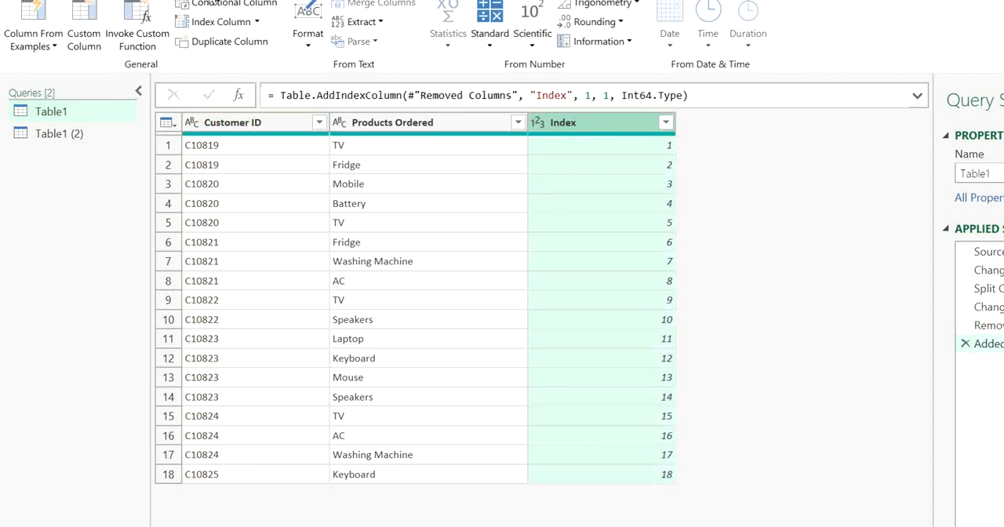
# Merge Table1 with Table1 (2) as a new query, matching on the Index columns with a Left Outer join
pyautogui.click(64, 0)
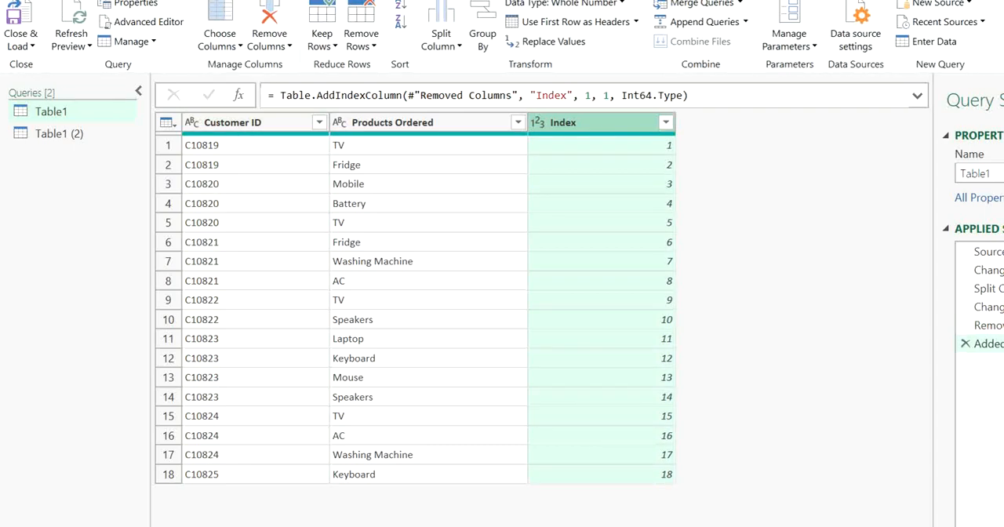
pyautogui.click(740, 5)
pyautogui.click(691, 44)
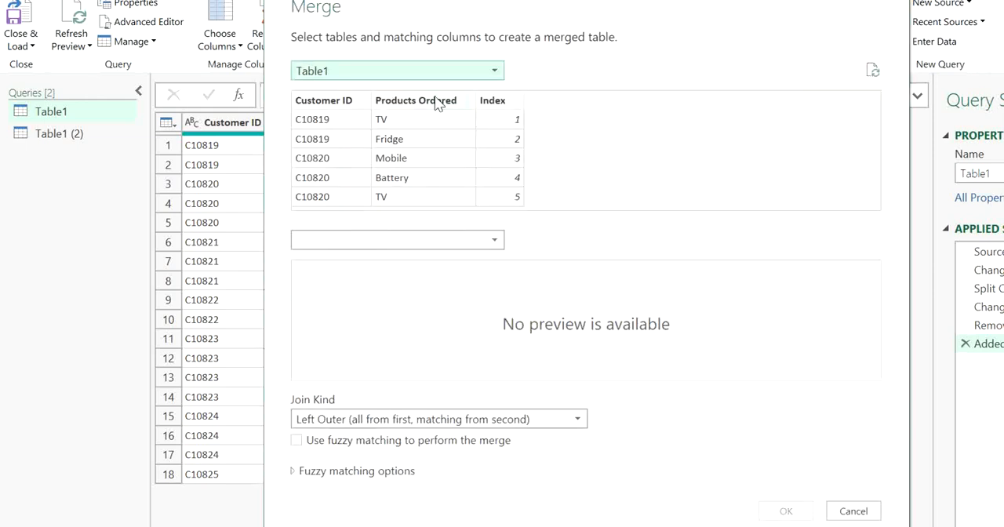
pyautogui.click(426, 240)
pyautogui.click(416, 279)
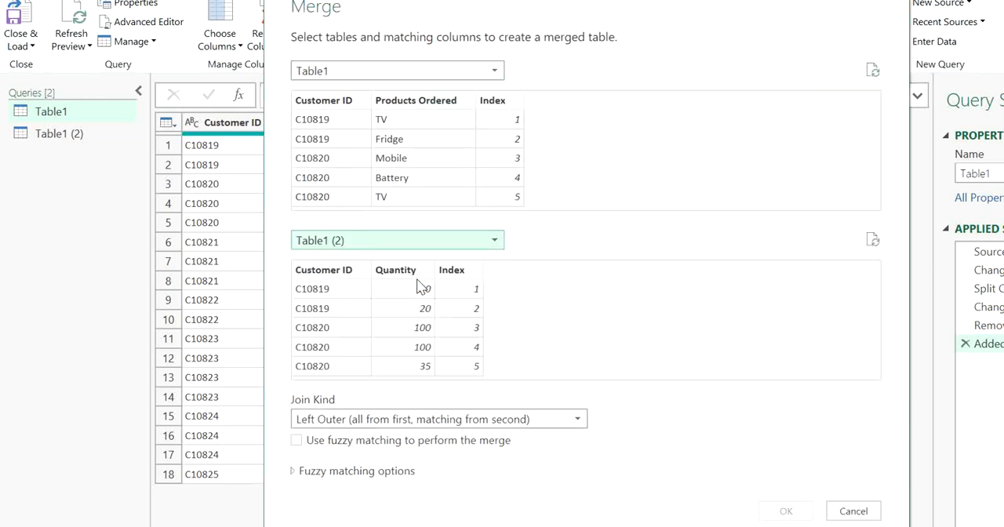
pyautogui.click(504, 109)
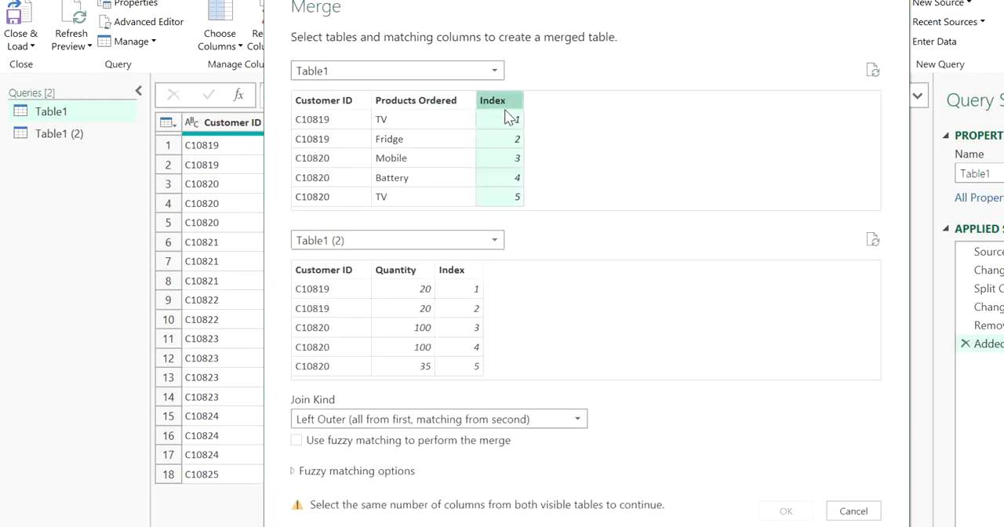
pyautogui.click(453, 270)
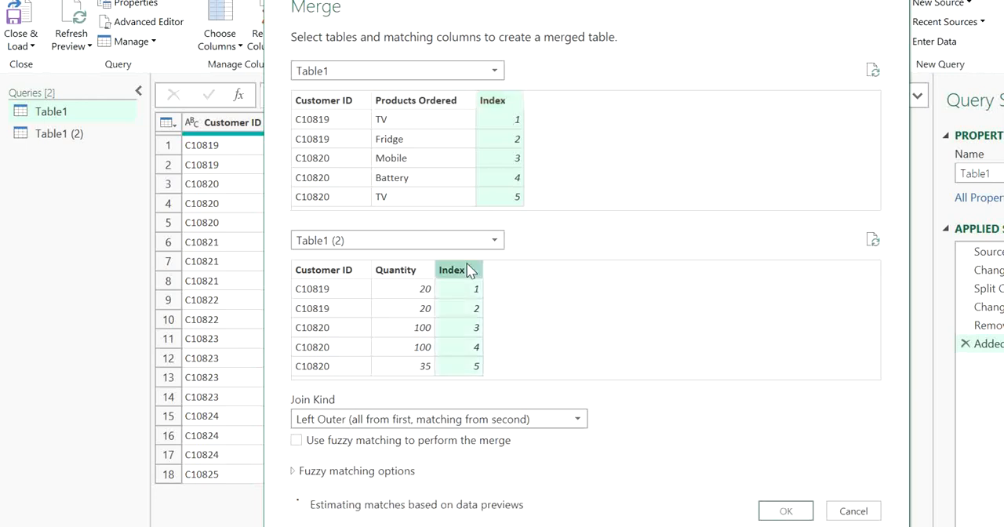
pyautogui.click(784, 511)
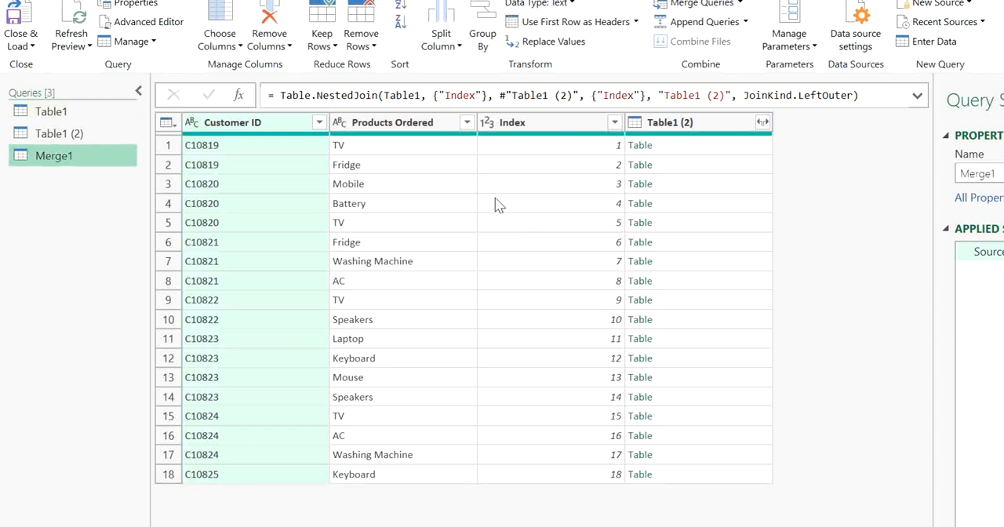
# Expand only Quantity from the Table1 (2) column of the index-based merge, without the original column name as prefix
pyautogui.click(729, 154)
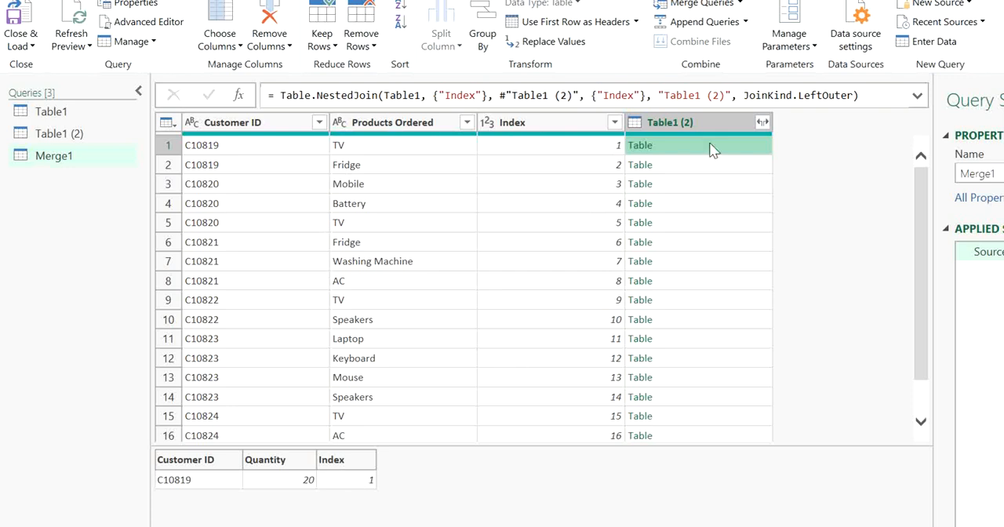
pyautogui.click(762, 122)
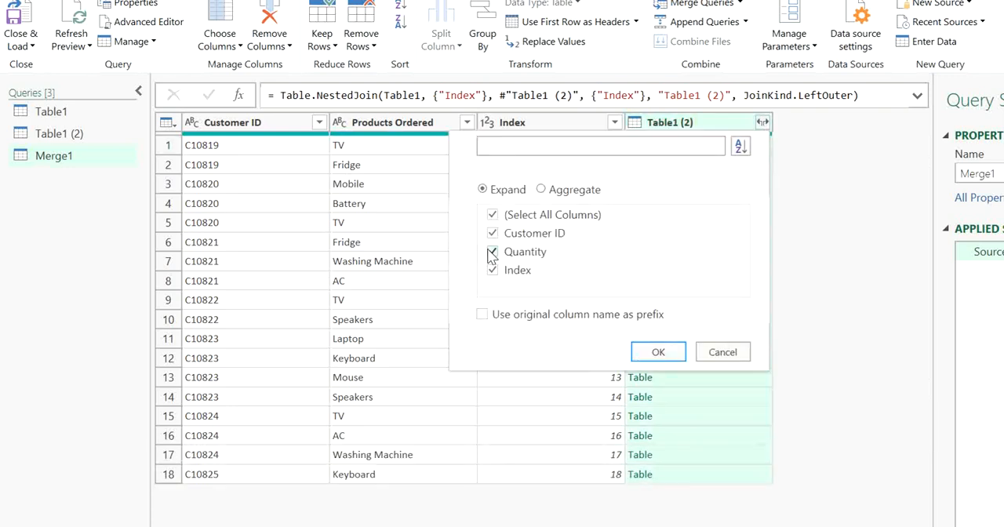
pyautogui.click(493, 235)
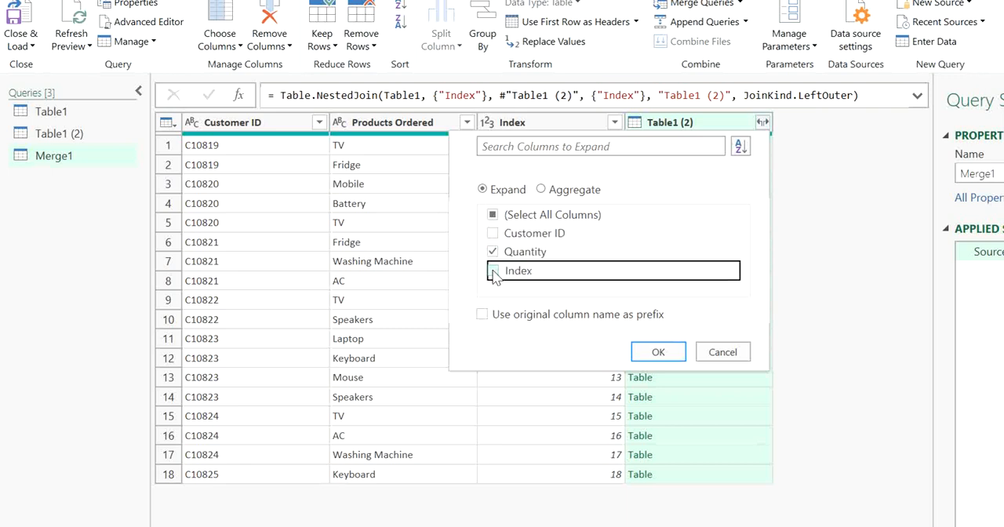
pyautogui.click(655, 352)
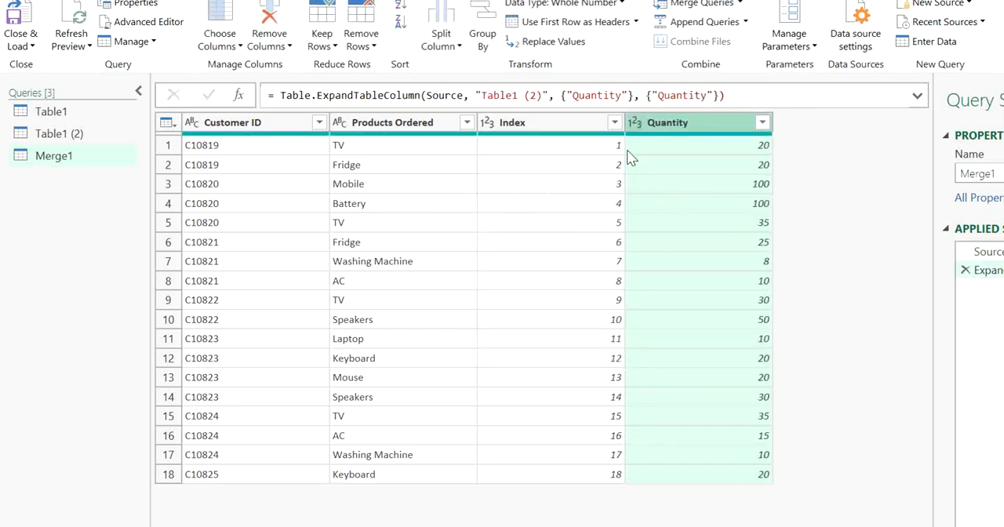
# Remove the Index column from the Merge1 query
pyautogui.click(678, 151)
pyautogui.click(641, 205)
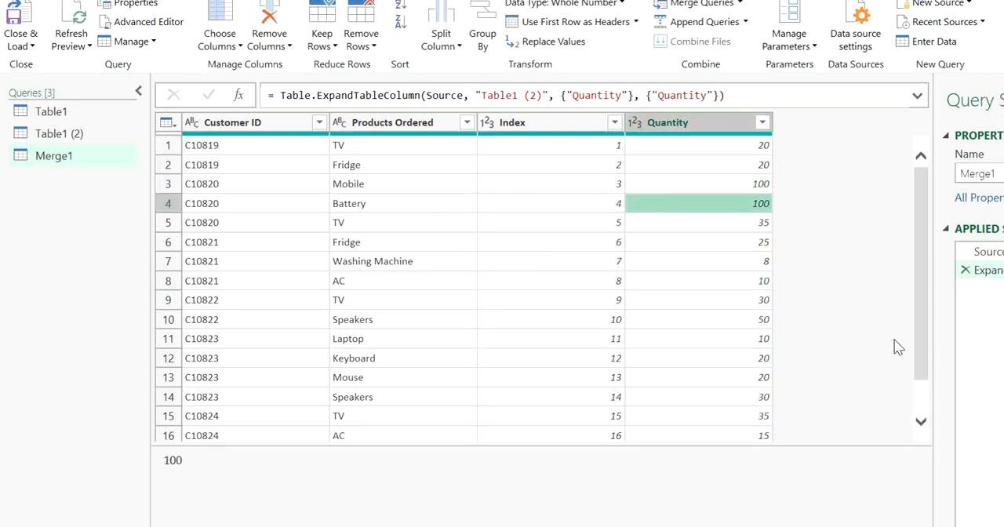
pyautogui.moveTo(920, 343); pyautogui.dragTo(910, 291)
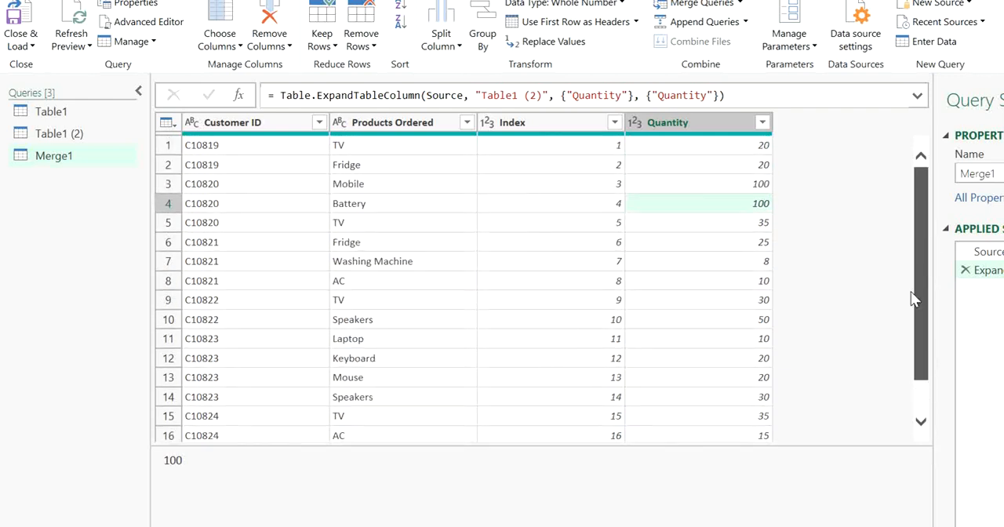
pyautogui.click(515, 134)
pyautogui.press('Delete')
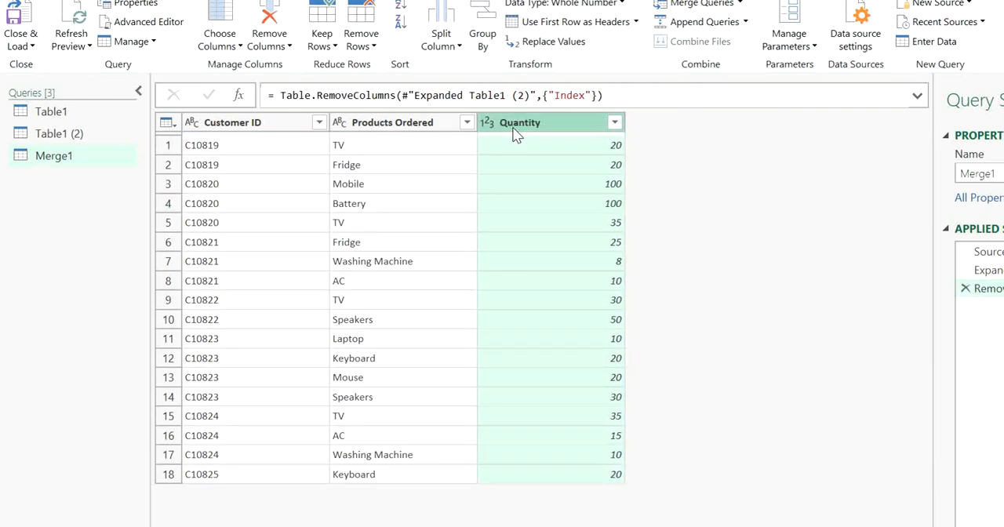
pyautogui.click(245, 126)
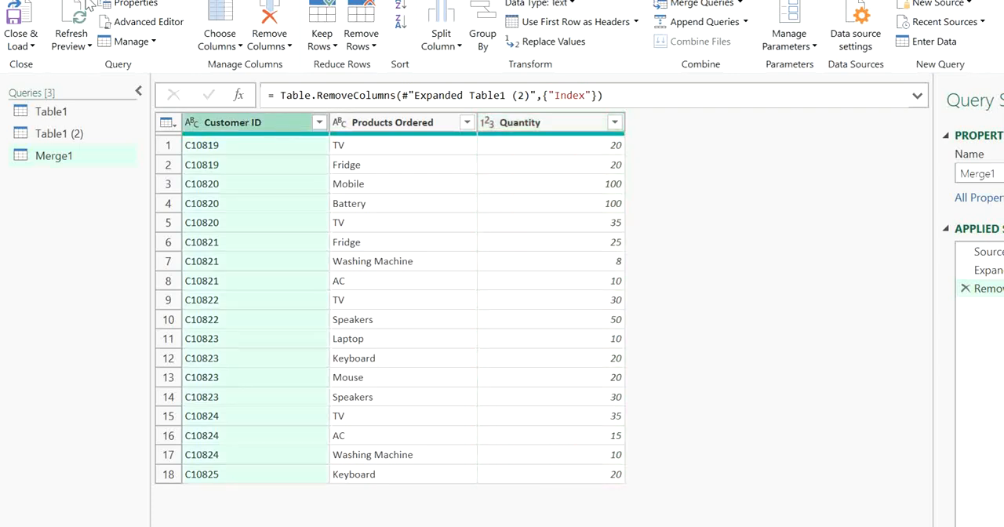
# Close the query editor and load all queries as connections only
pyautogui.click(30, 46)
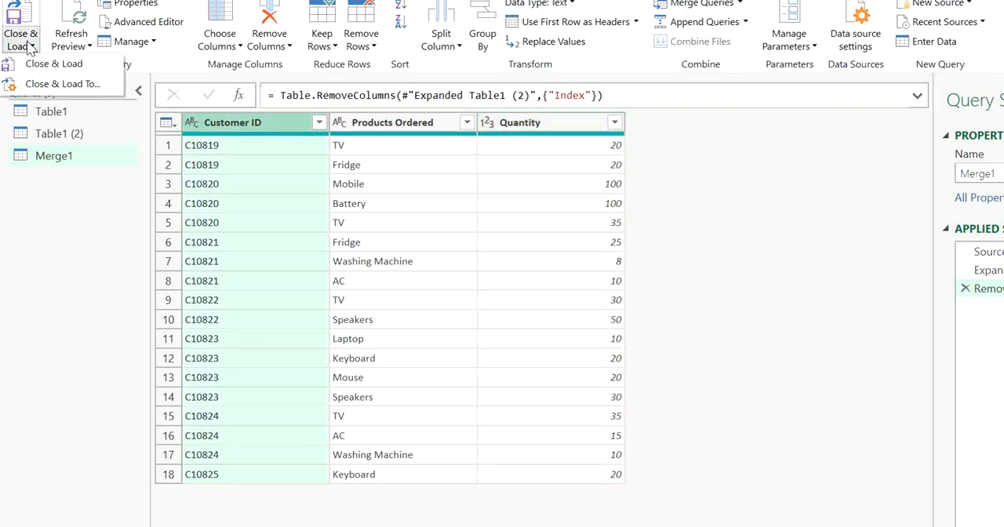
pyautogui.click(55, 83)
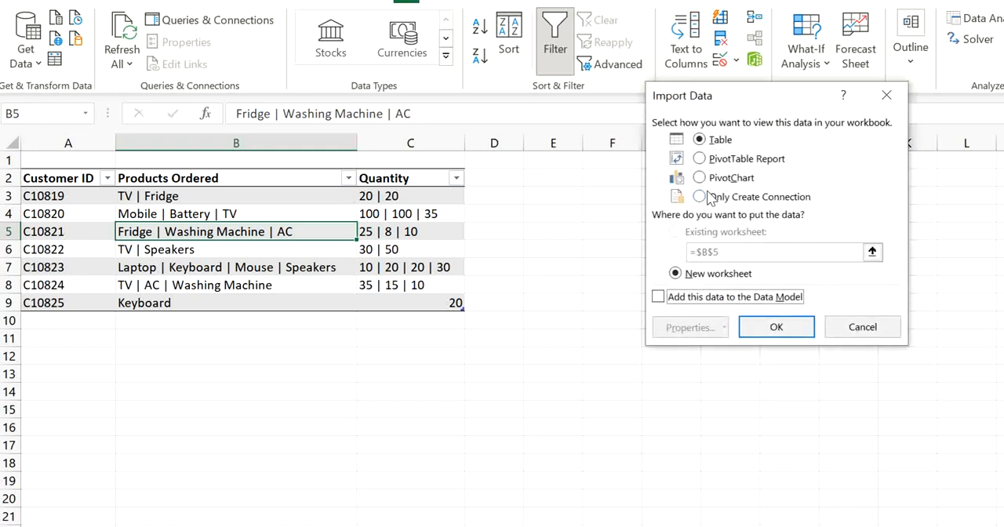
pyautogui.click(700, 196)
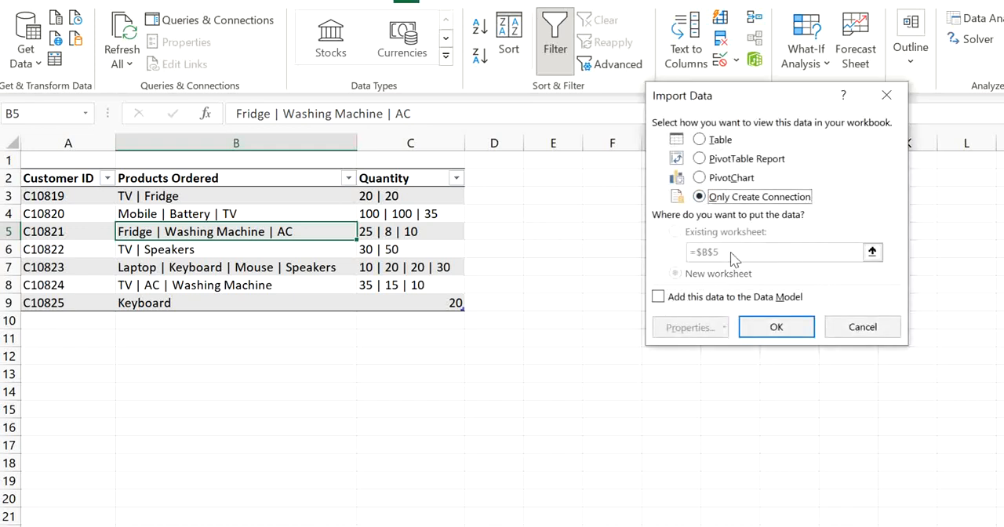
pyautogui.click(787, 332)
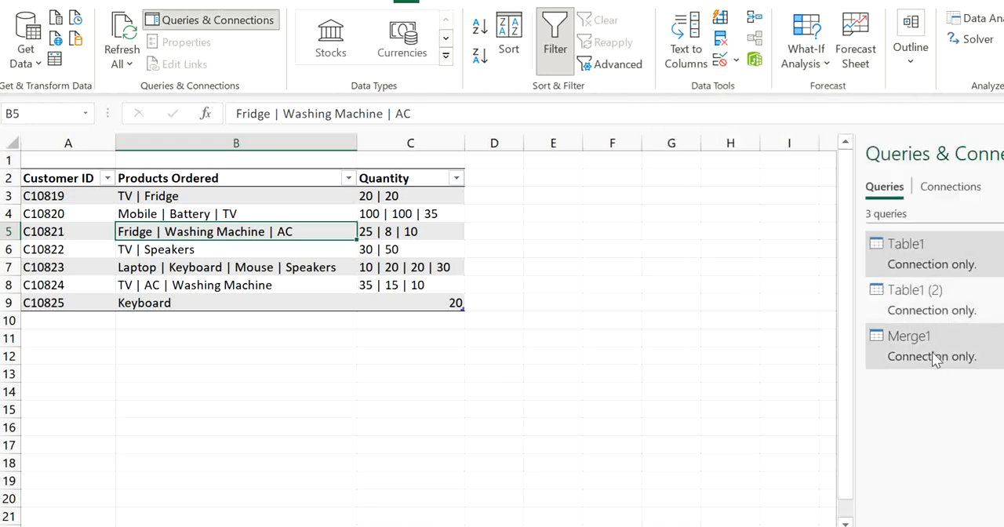
# Load the Merge1 query as a table into the existing Data worksheet at cell E2
pyautogui.click(932, 353)
pyautogui.rightClick(931, 353)
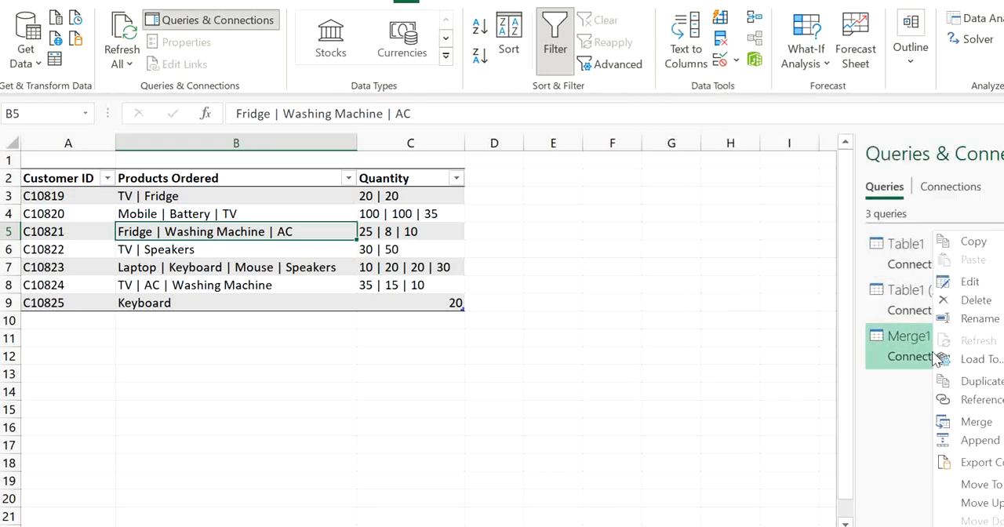
pyautogui.click(989, 358)
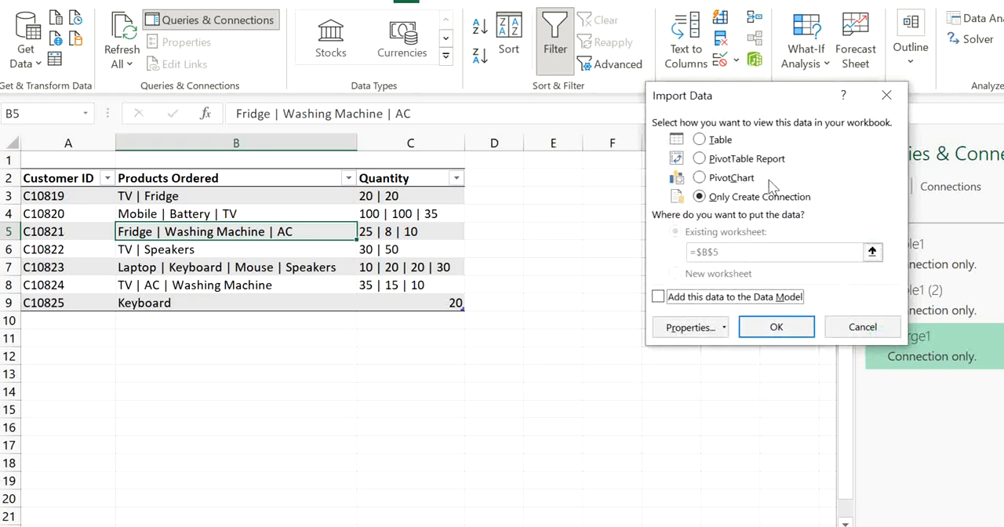
pyautogui.click(710, 139)
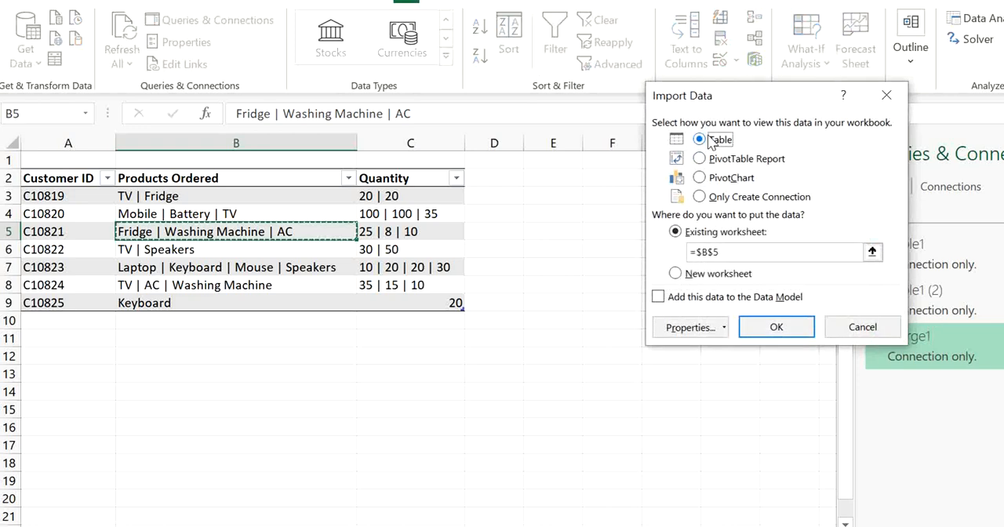
pyautogui.click(537, 182)
pyautogui.click(776, 327)
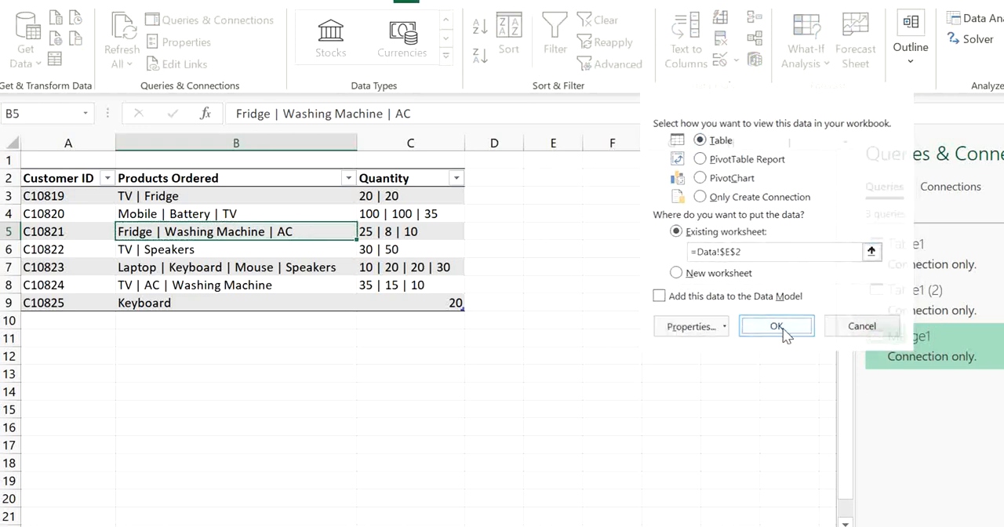
pyautogui.click(661, 334)
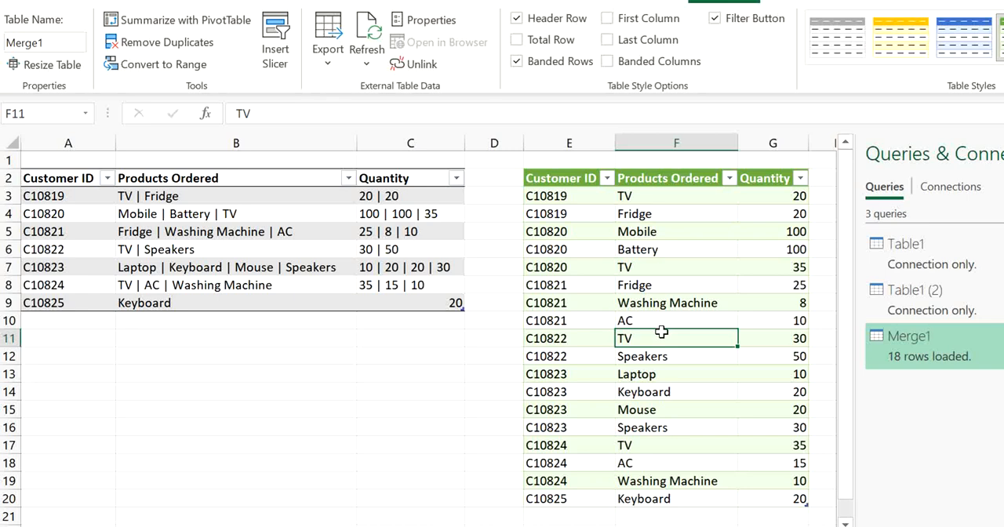
# Remove TV from the source table's products in cell B4 so the entry reads Mobile | Battery
pyautogui.click(337, 254)
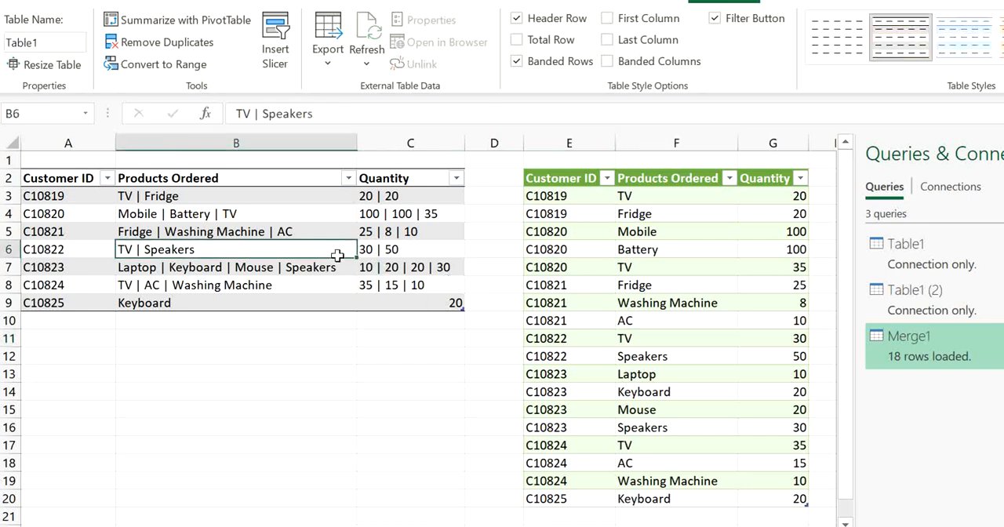
pyautogui.click(253, 217)
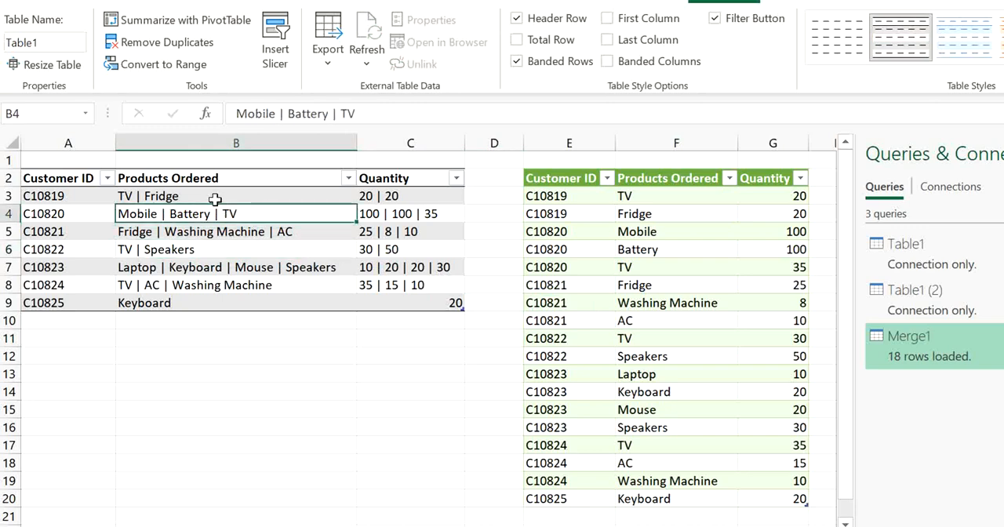
pyautogui.click(213, 197)
pyautogui.click(303, 215)
pyautogui.click(208, 195)
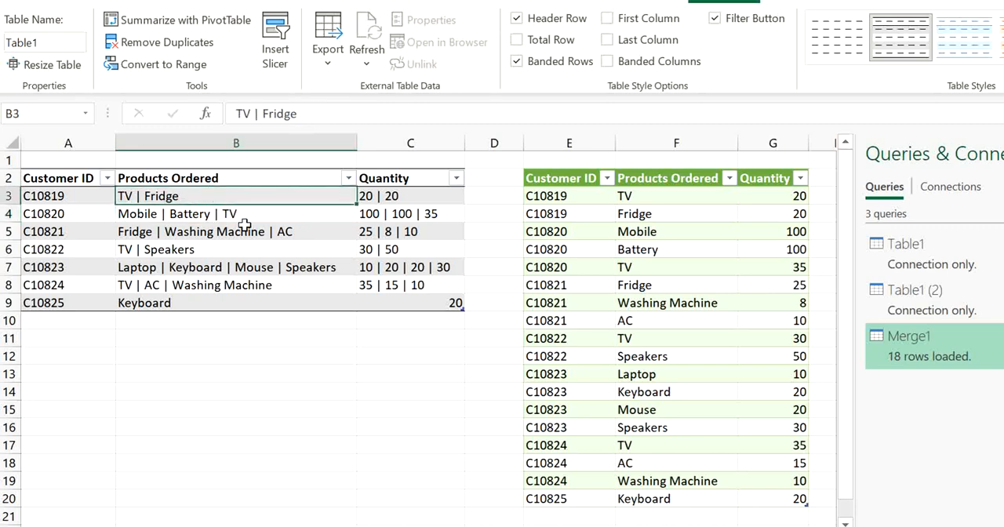
pyautogui.click(245, 219)
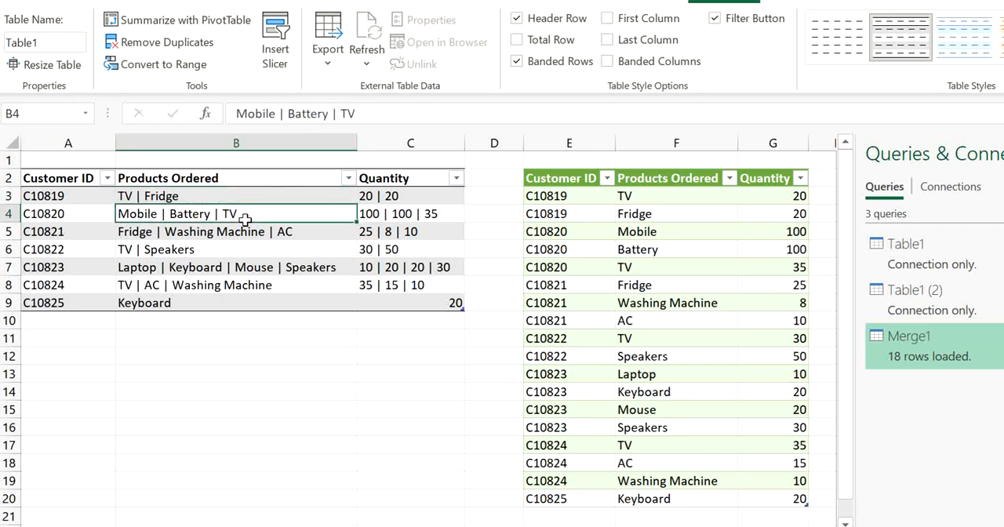
pyautogui.doubleClick(259, 213)
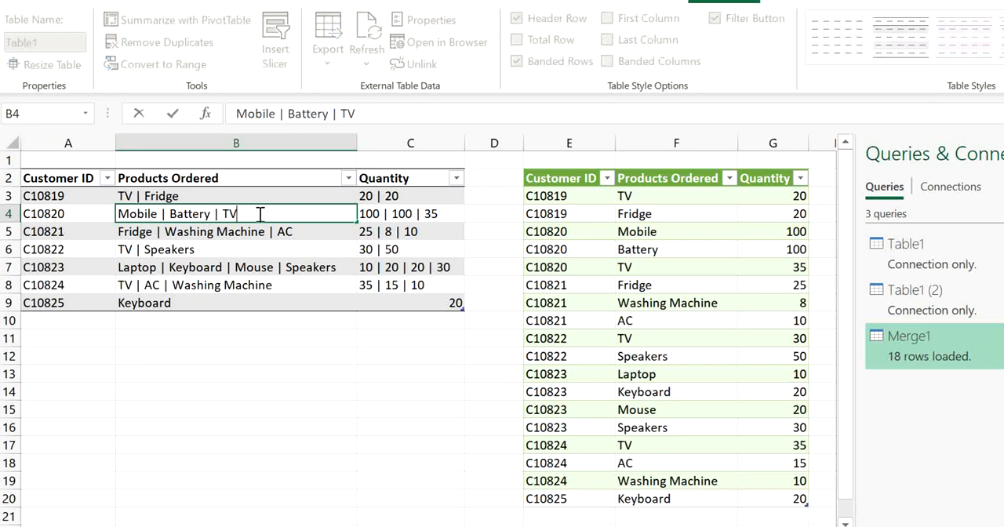
pyautogui.press('BackSpace')
pyautogui.press('BackSpace')
pyautogui.press('BackSpace')
pyautogui.press('BackSpace')
pyautogui.press('BackSpace')
pyautogui.press('Return')
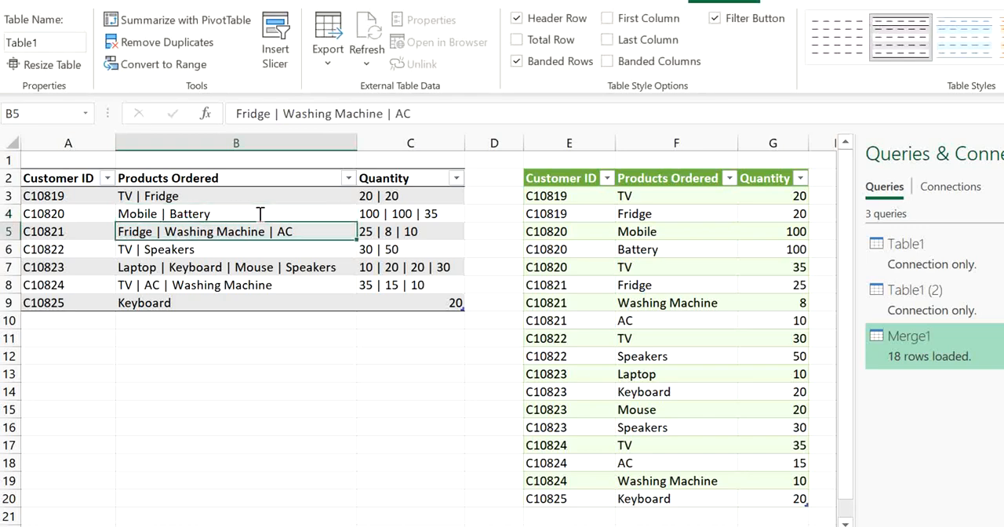
# Refresh the loaded Merge1 table to bring in the edited product entry
pyautogui.click(628, 302)
pyautogui.rightClick(629, 301)
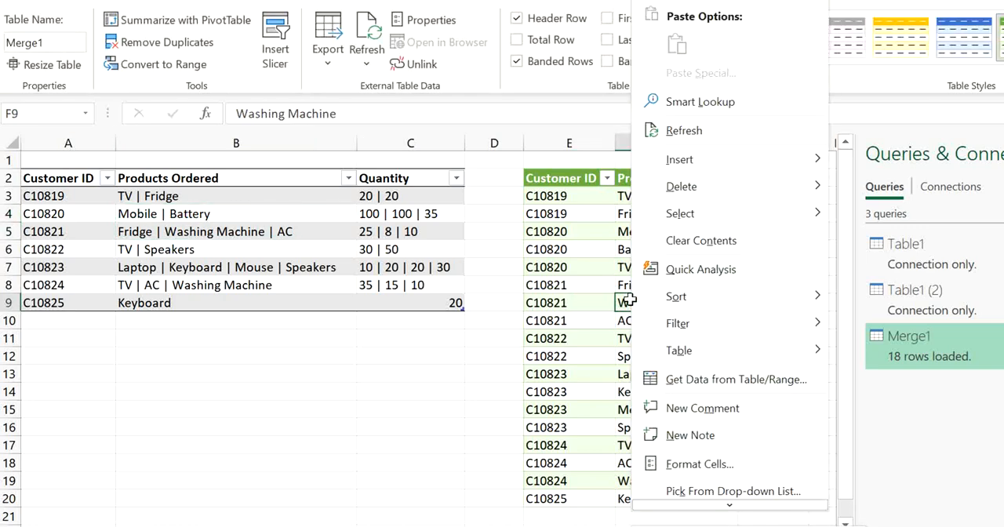
pyautogui.click(681, 130)
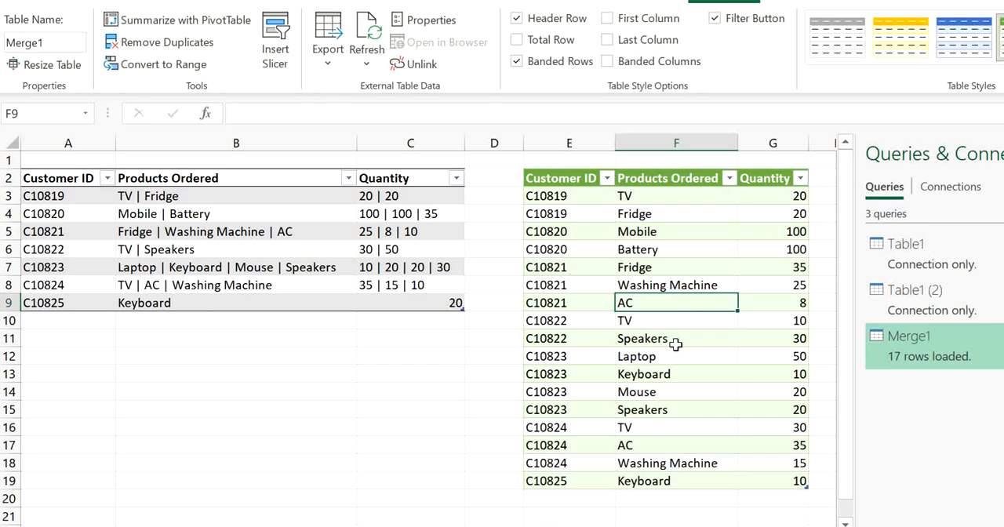
# Remove the last quantity from cell C7 of the source table so it reads 10 | 20 | 20
pyautogui.click(322, 251)
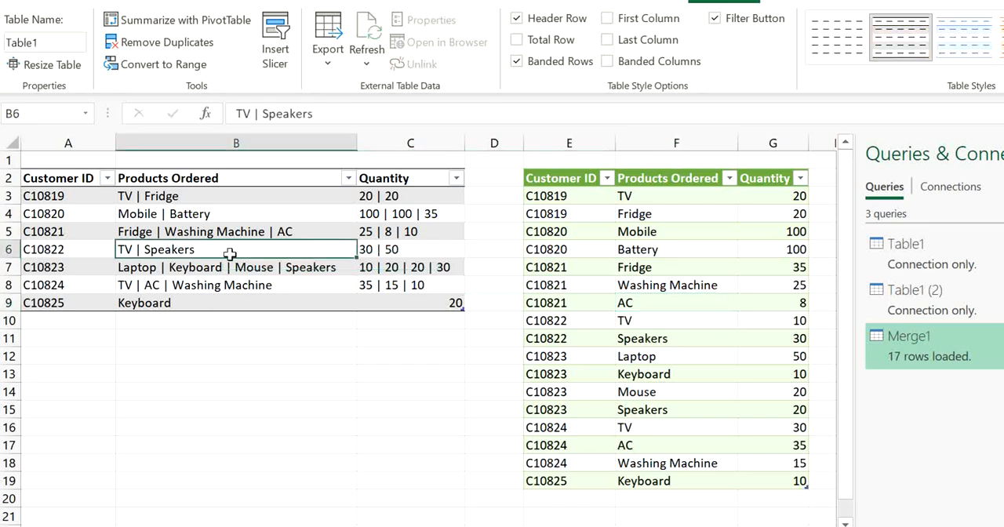
pyautogui.click(268, 270)
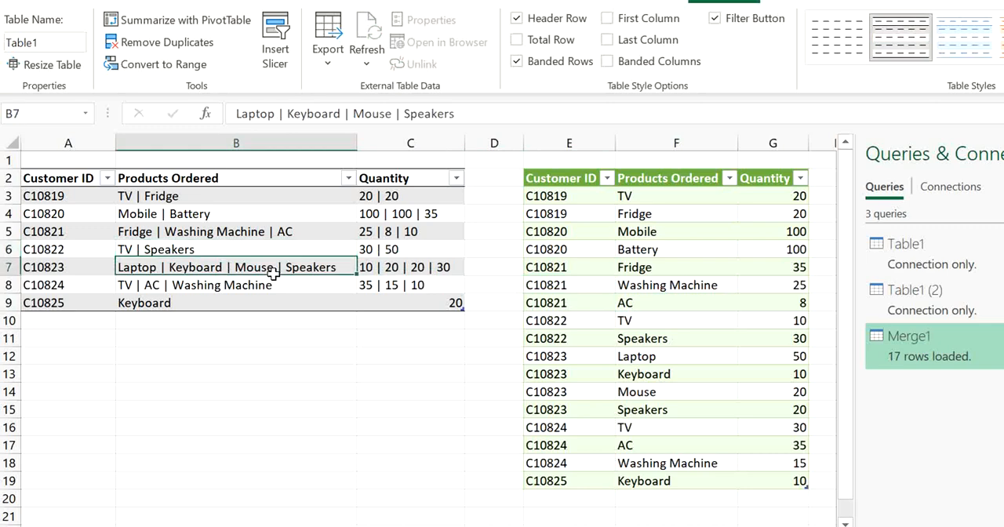
pyautogui.doubleClick(428, 269)
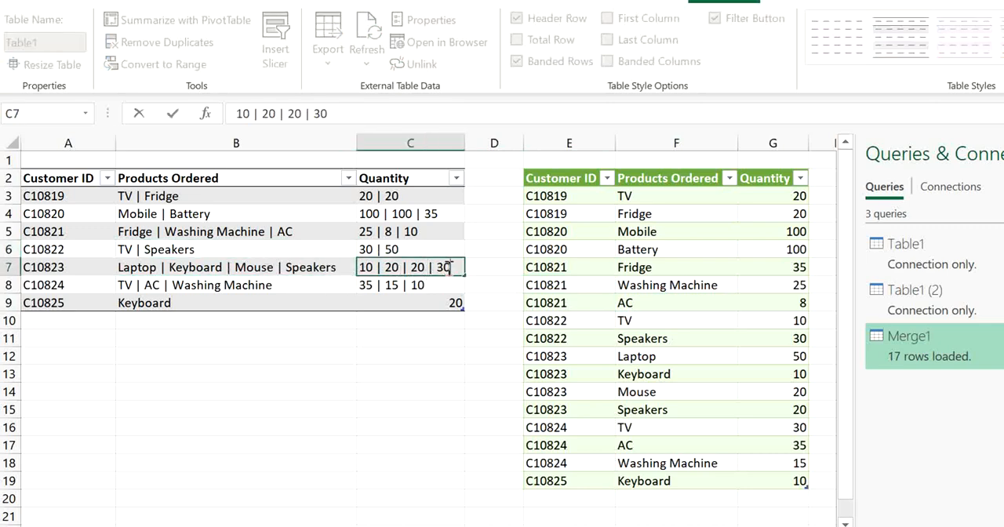
pyautogui.press('BackSpace')
pyautogui.press('BackSpace')
pyautogui.press('BackSpace')
pyautogui.press('BackSpace')
pyautogui.press('BackSpace')
pyautogui.press('Return')
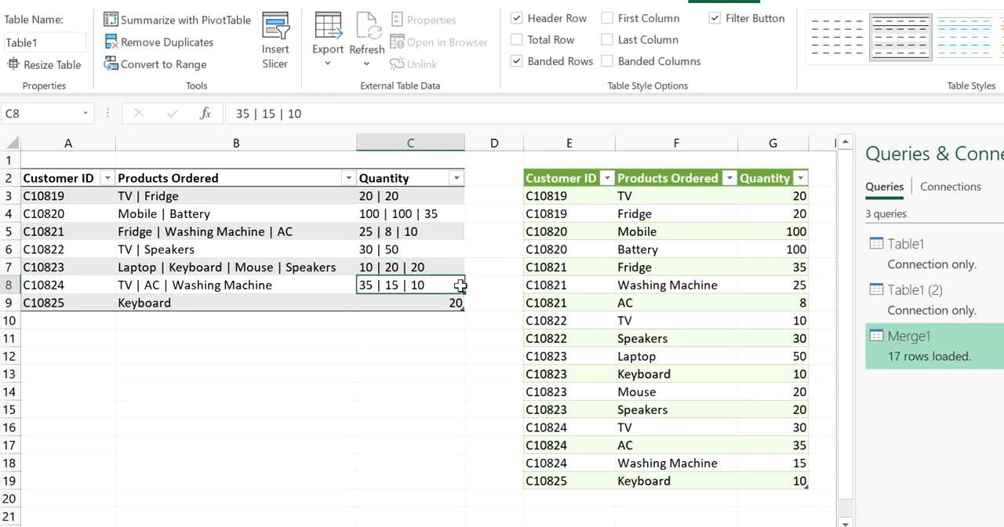
# Refresh the Merge1 results table to apply the shortened quantity list
pyautogui.click(689, 280)
pyautogui.rightClick(688, 281)
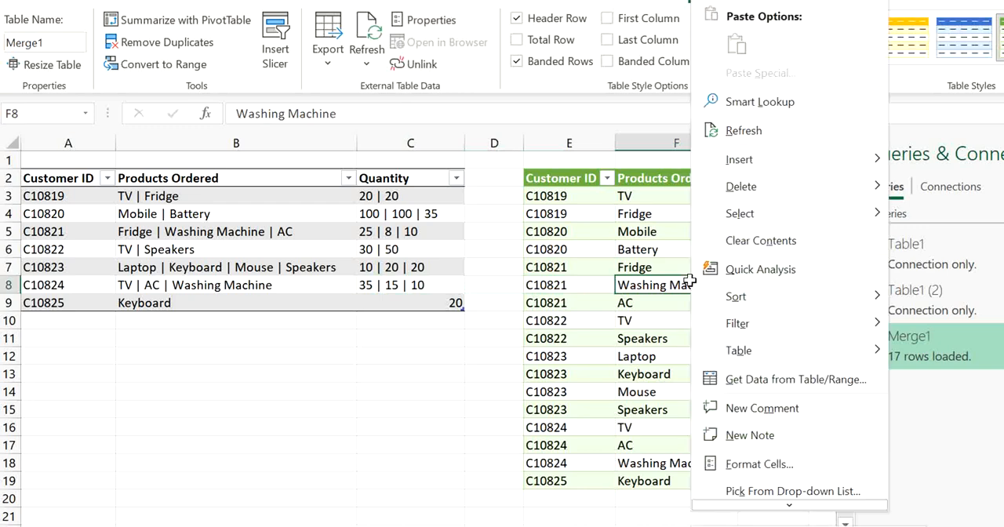
pyautogui.click(743, 131)
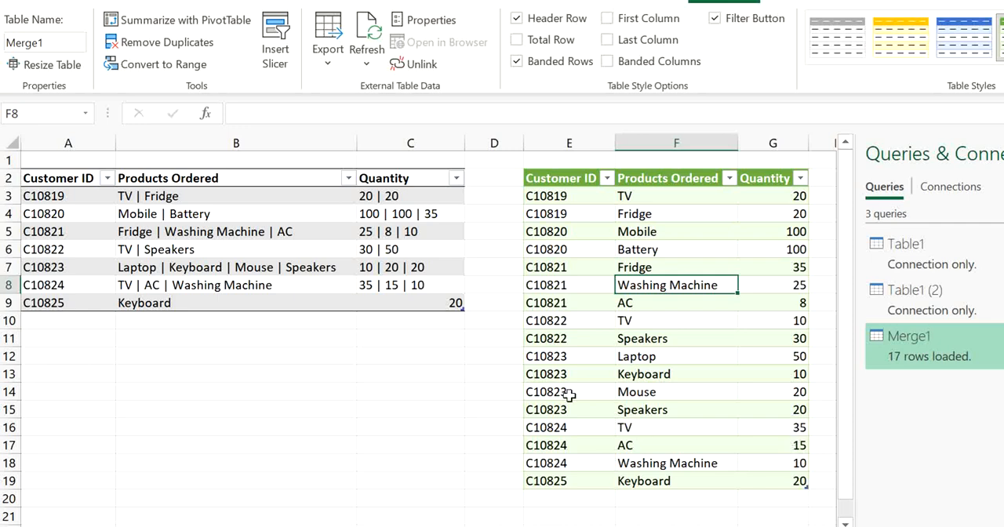
# Delete the space before Washing Machine in cell B8 so the entry reads TV | AC |Washing Machine
pyautogui.click(241, 271)
pyautogui.click(215, 282)
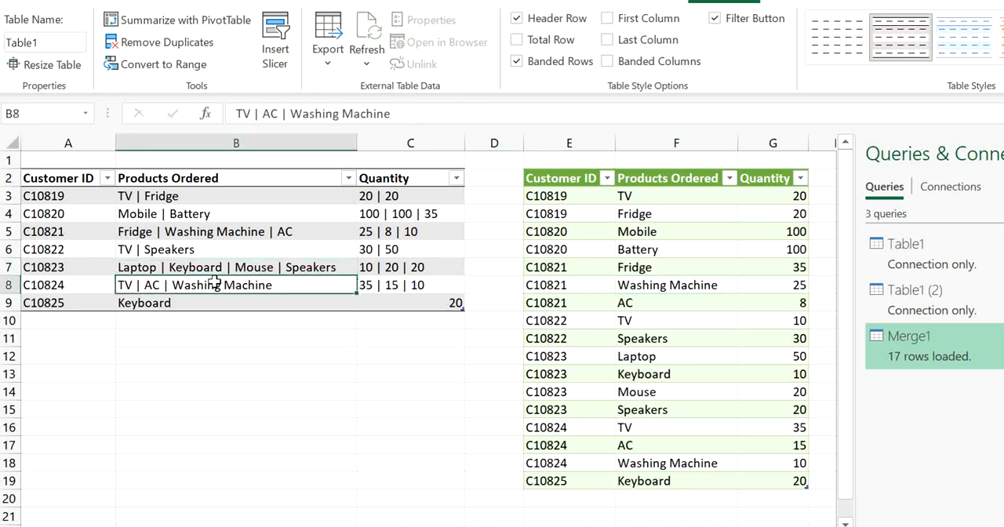
pyautogui.doubleClick(174, 285)
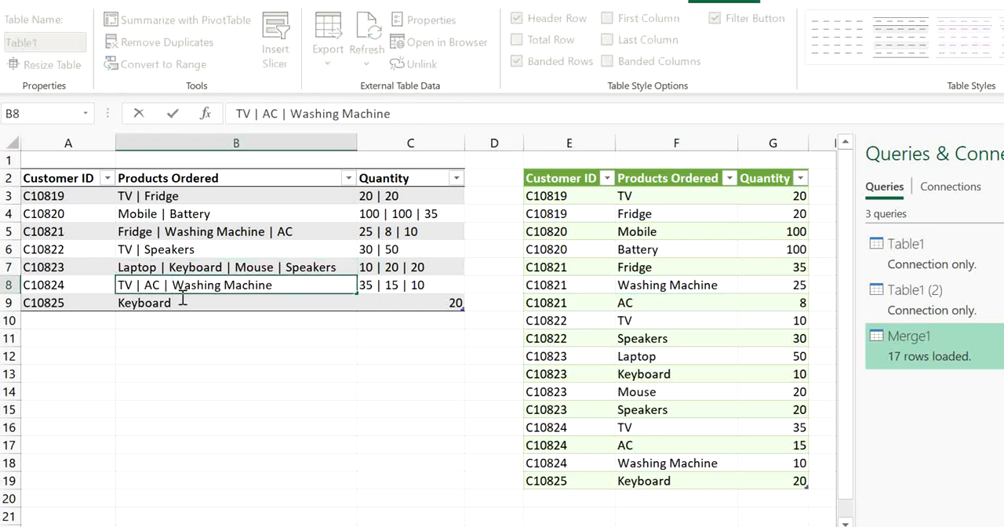
pyautogui.press('BackSpace')
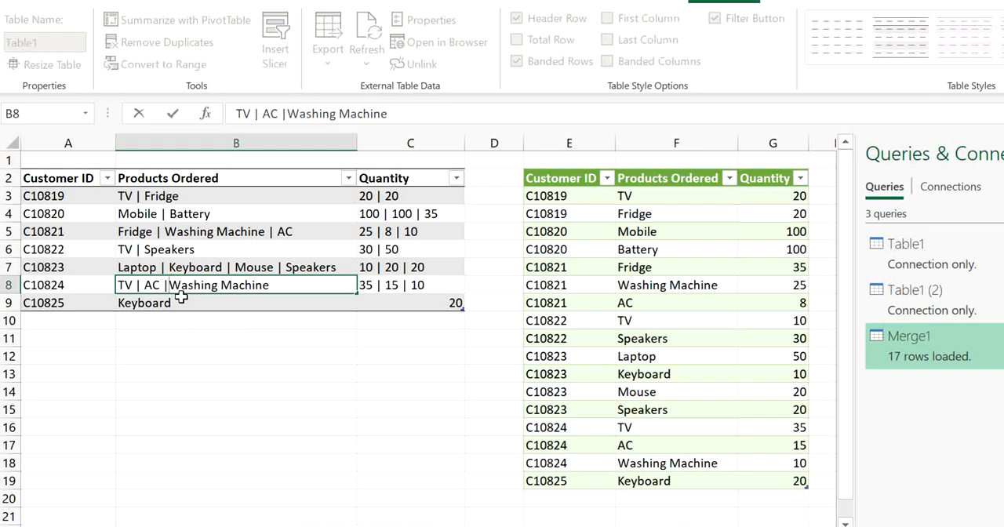
pyautogui.press('Return')
# Refresh the Merge1 table to apply the changed delimiter spacing
pyautogui.click(639, 296)
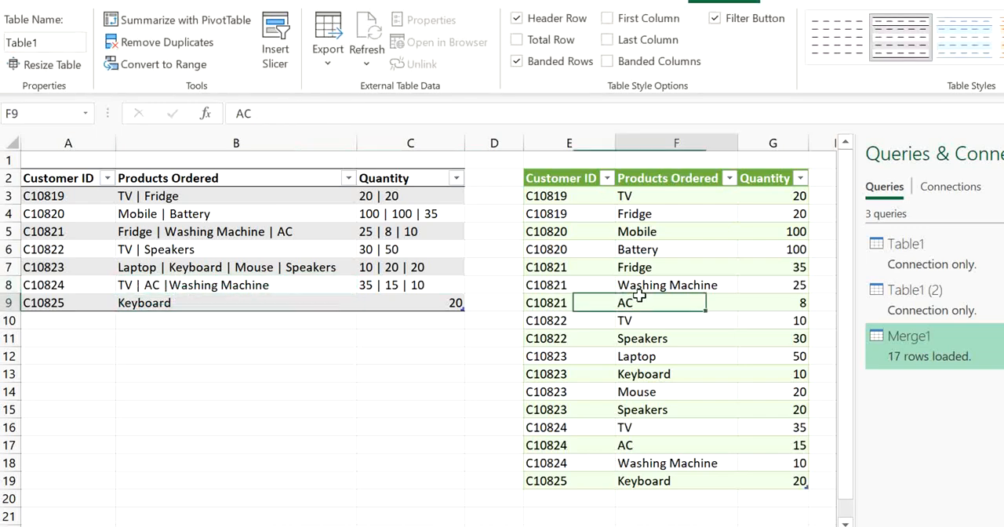
pyautogui.rightClick(647, 305)
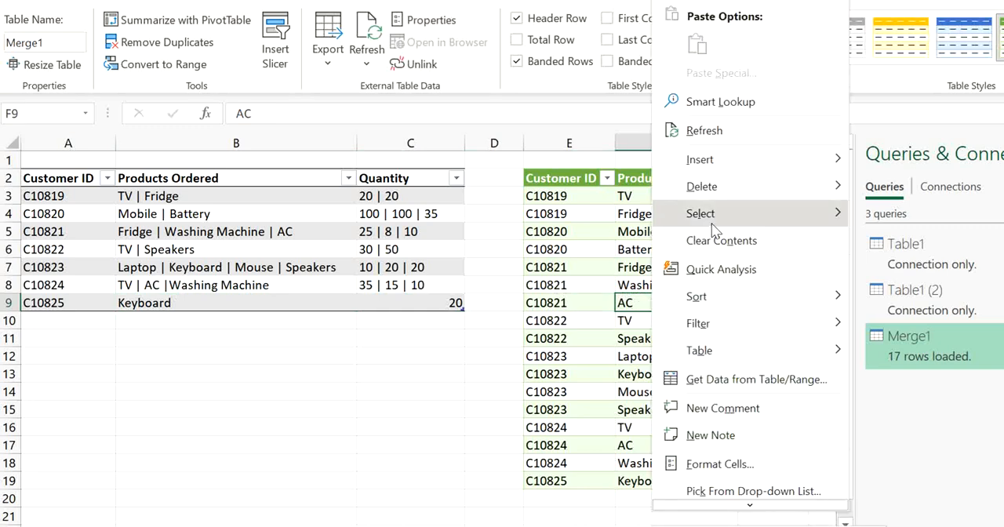
pyautogui.click(705, 130)
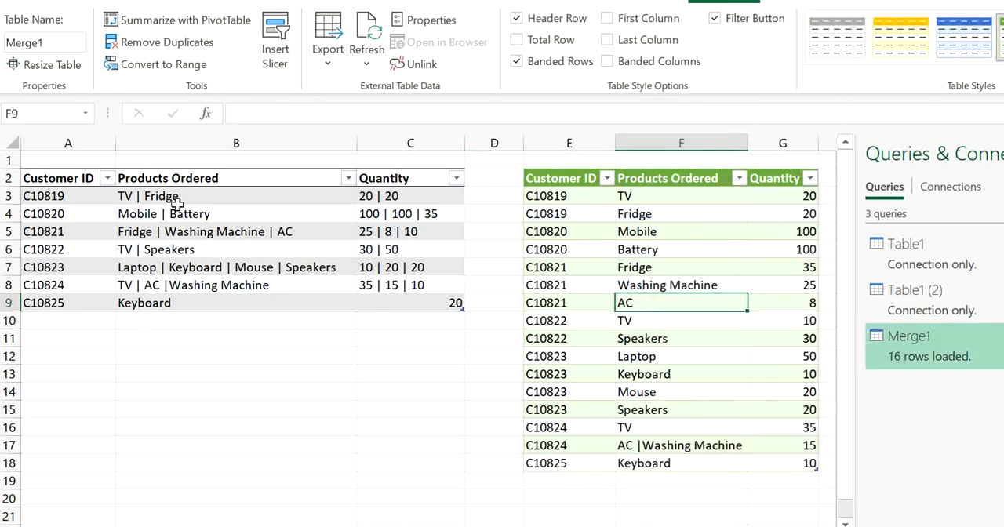
# Compare the product entry in source cell B8 with result cell F17, and check the Keyboard entry in B9
pyautogui.click(203, 287)
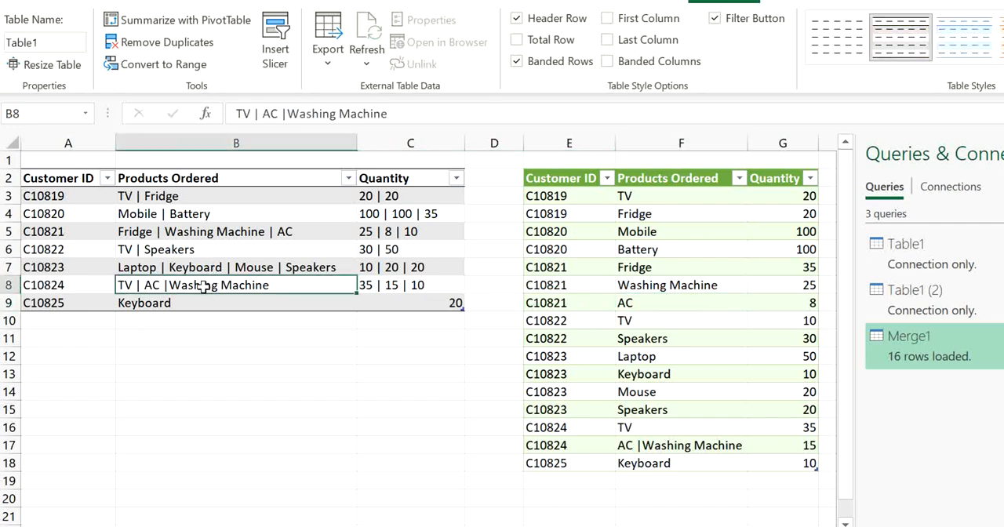
pyautogui.click(693, 444)
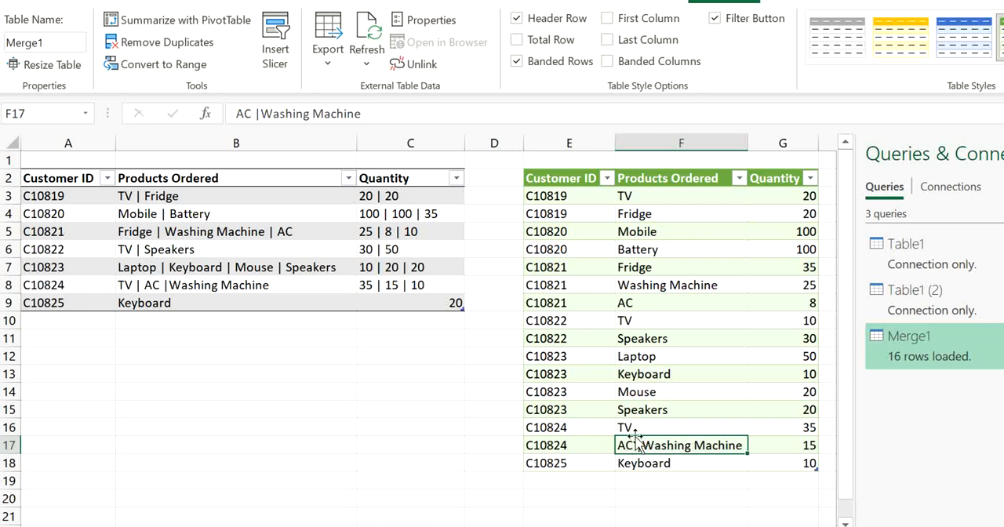
pyautogui.click(305, 284)
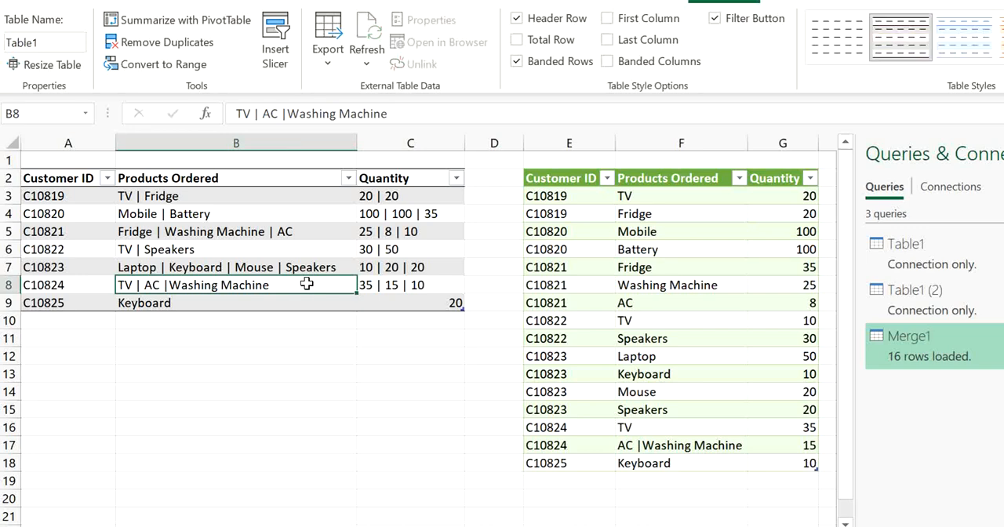
pyautogui.doubleClick(242, 303)
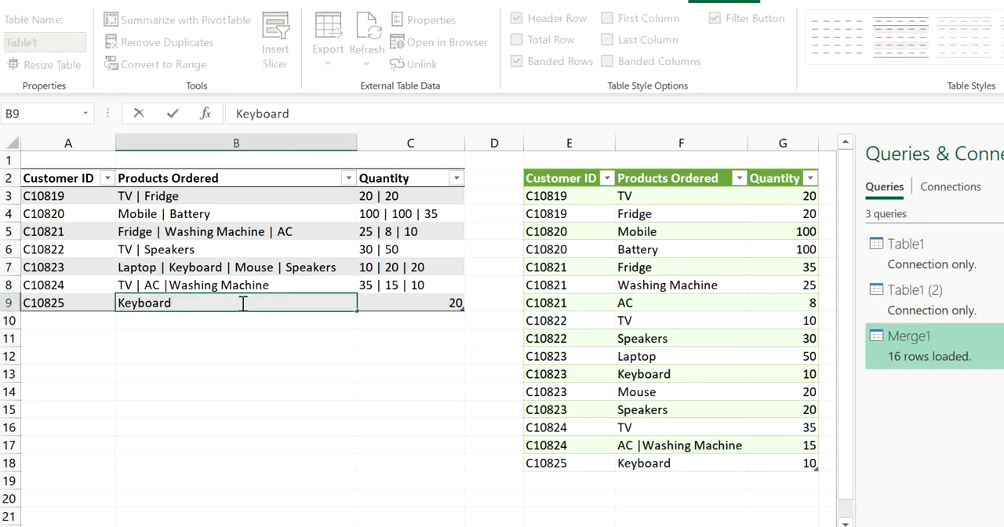
pyautogui.press('Return')
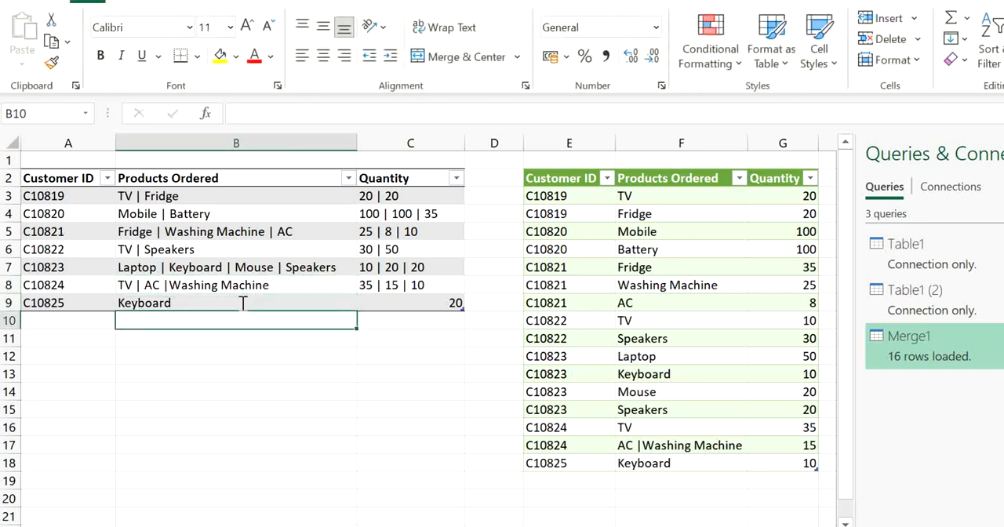
# Refresh the Merge1 query once more and reselect a cell in its results table
pyautogui.click(650, 327)
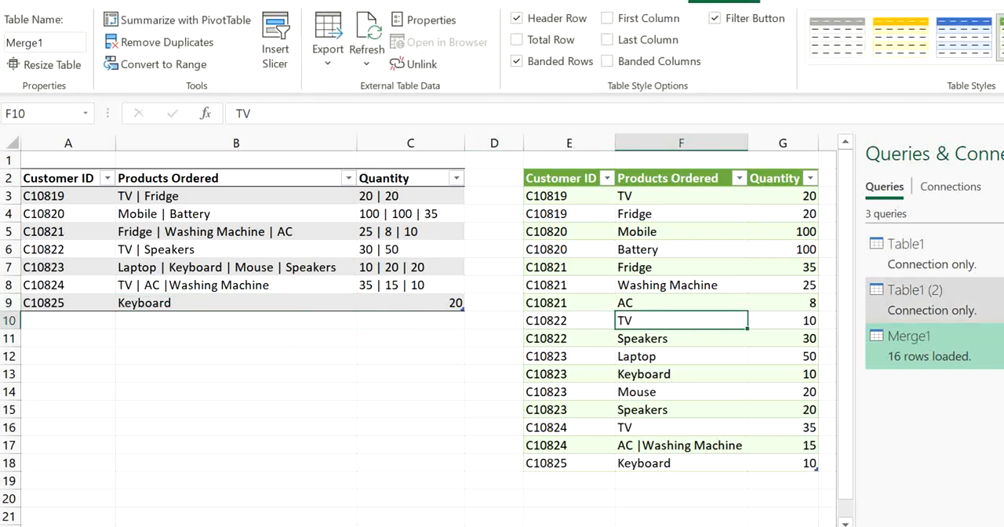
pyautogui.moveTo(918, 345)
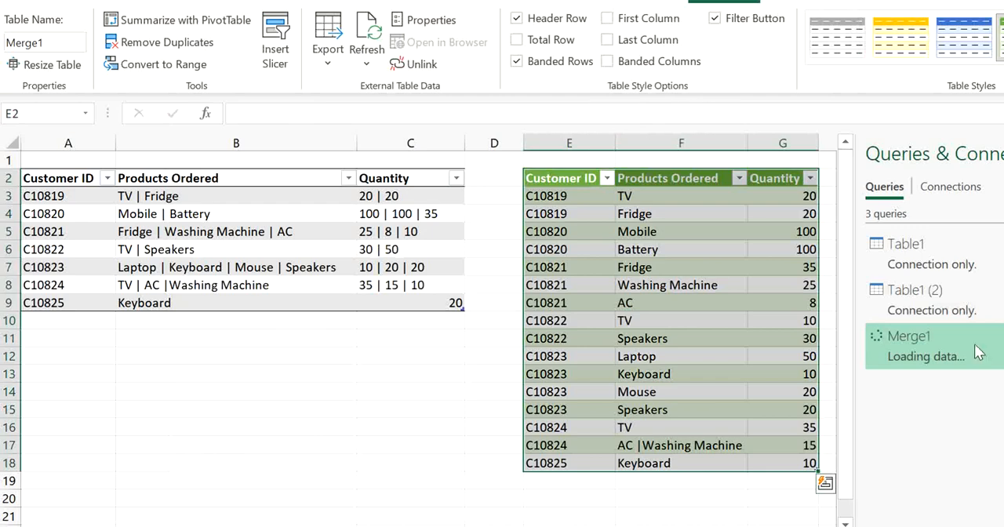
pyautogui.click(611, 392)
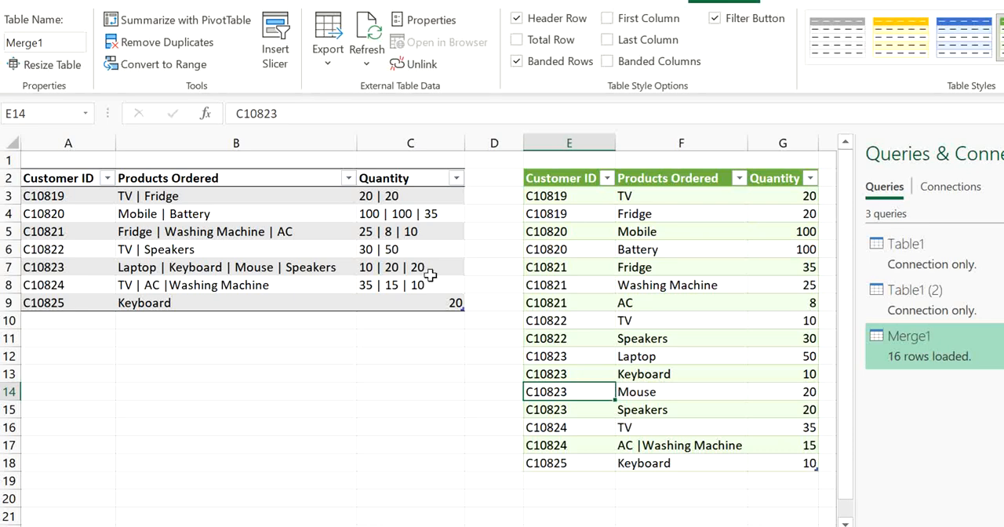
# Open the Merge1 query in the Power Query editor and delete both the Table1 (2) and Merge1 queries
pyautogui.moveTo(956, 348)
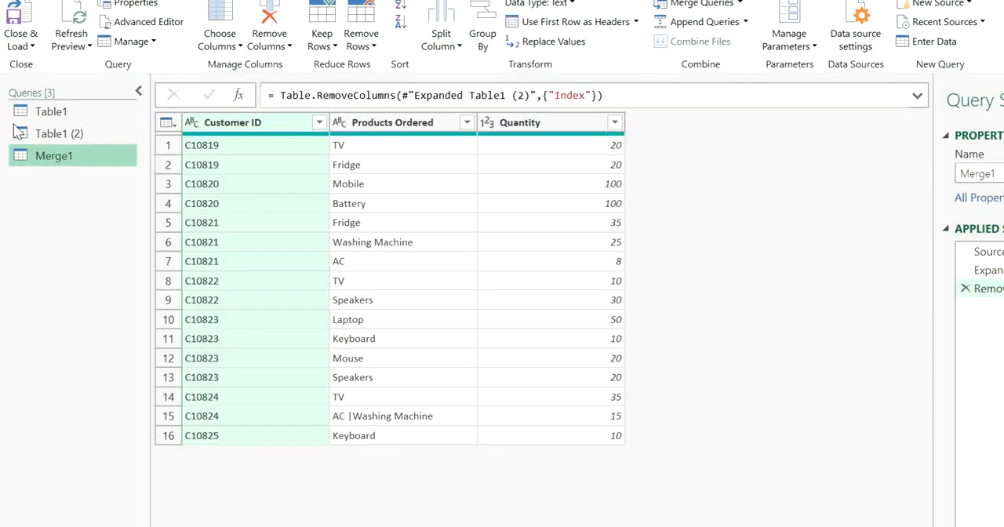
pyautogui.click(64, 144)
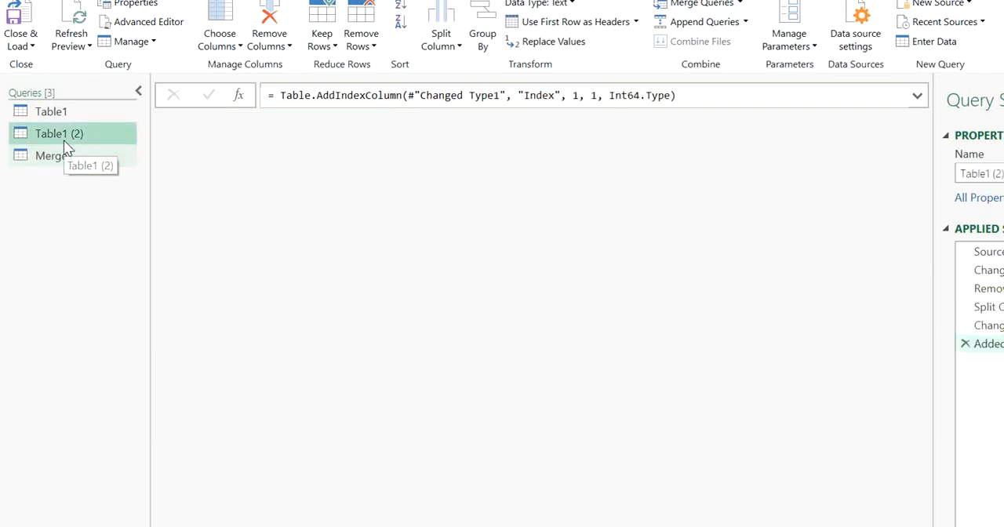
pyautogui.click(65, 157)
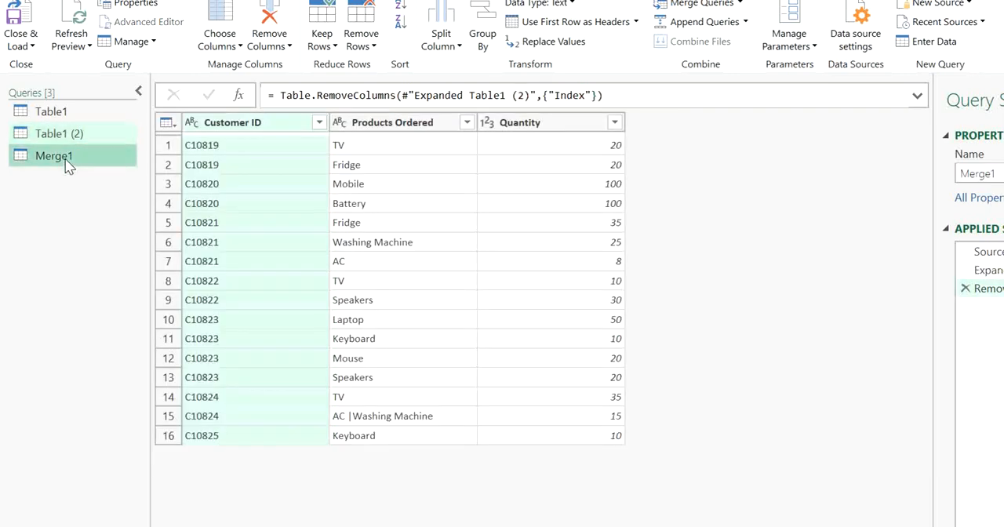
pyautogui.press('Delete')
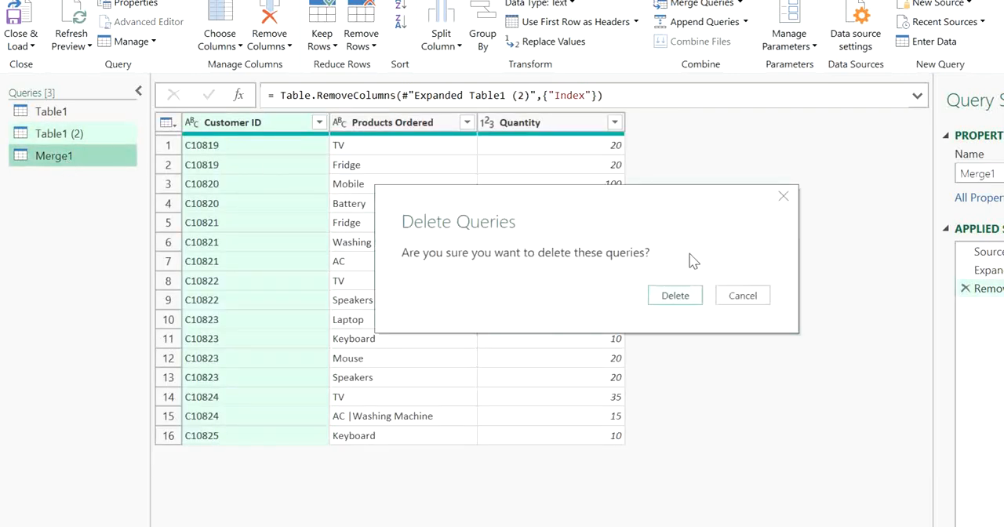
pyautogui.click(688, 295)
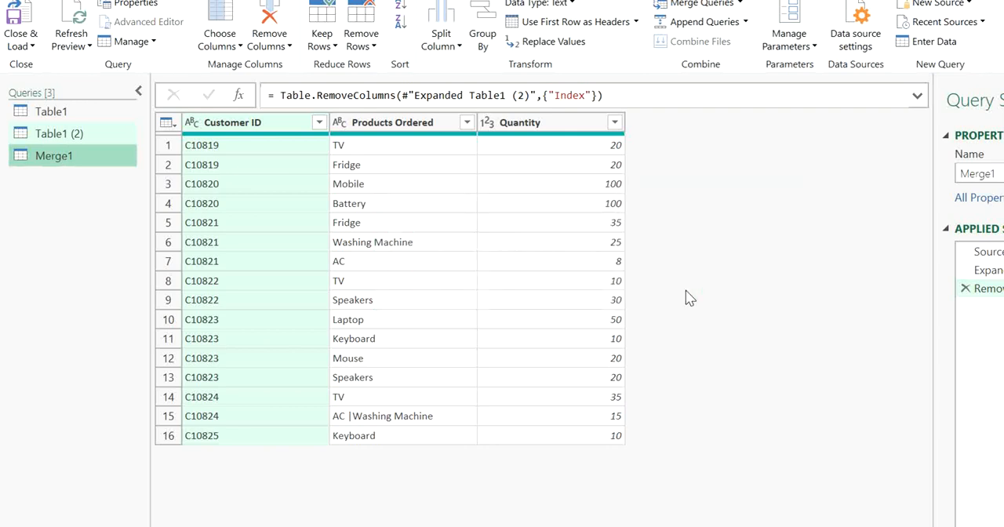
# Delete the applied steps of the Table1 query from Changed Type through the end, leaving only Source
pyautogui.click(69, 114)
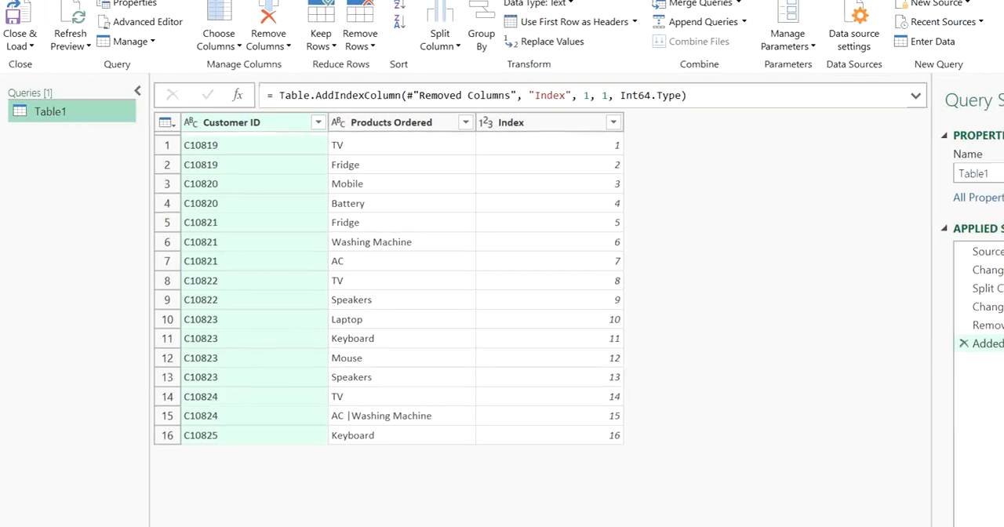
pyautogui.click(989, 272)
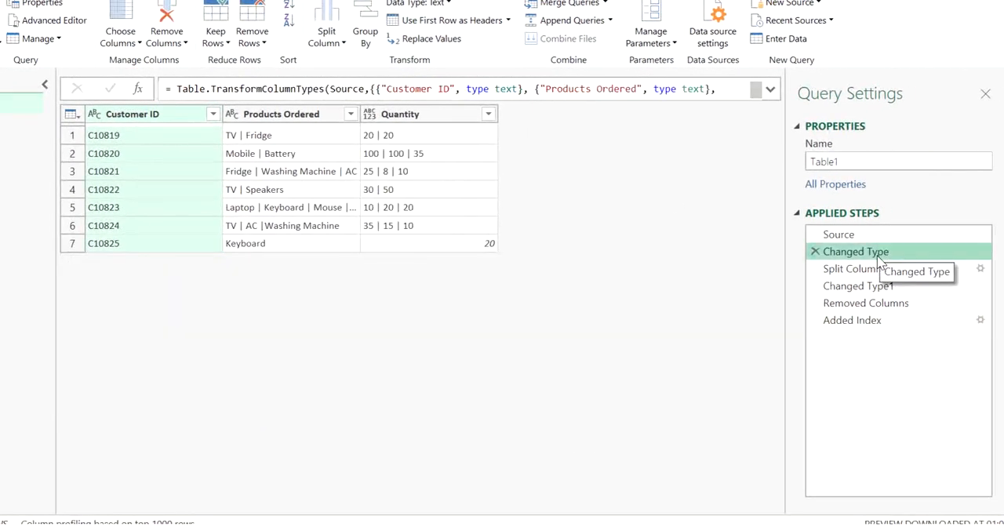
pyautogui.rightClick(874, 252)
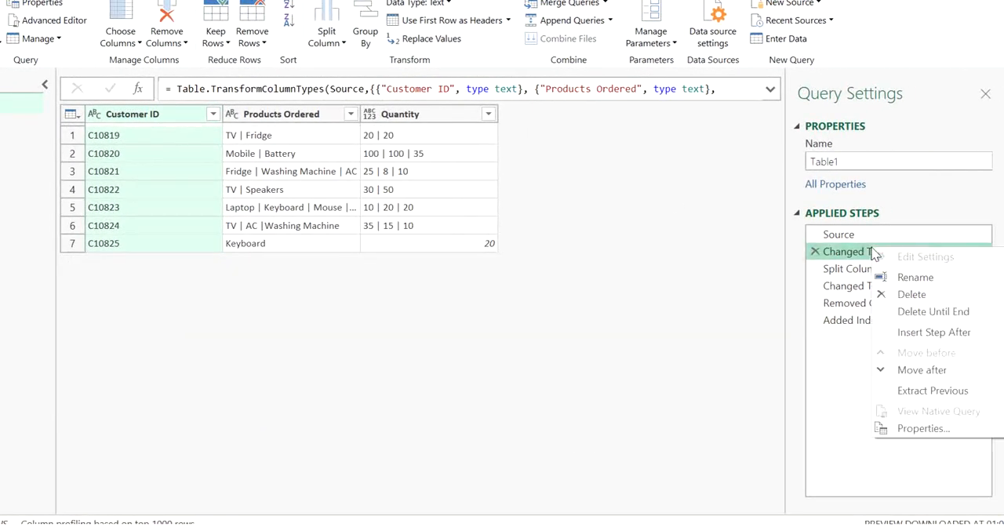
pyautogui.click(934, 313)
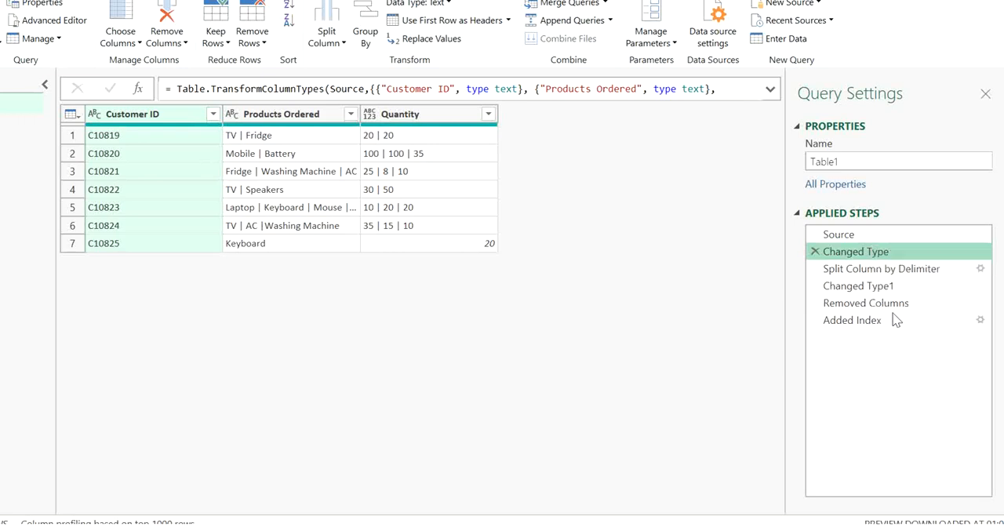
pyautogui.click(540, 284)
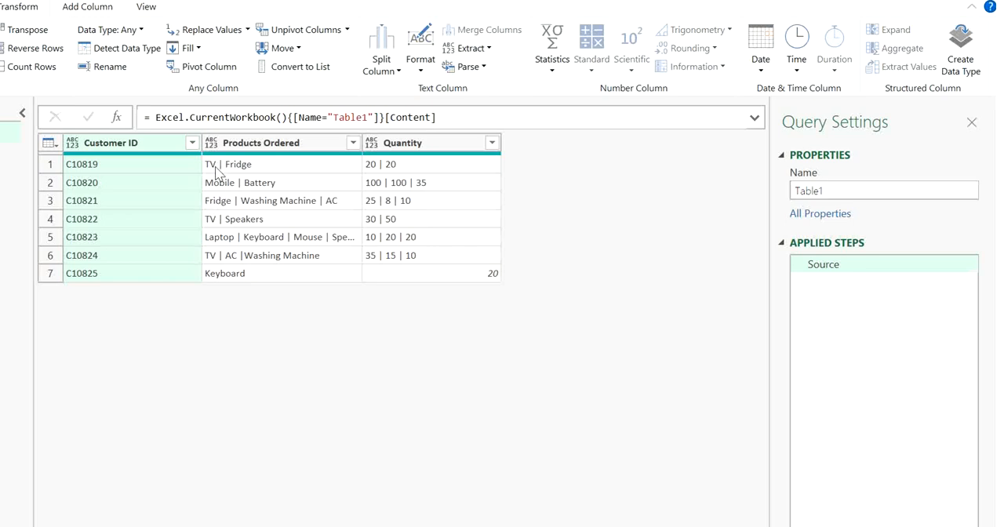
# Trim the text in the Products Ordered and Quantity columns of Table1
pyautogui.click(290, 143)
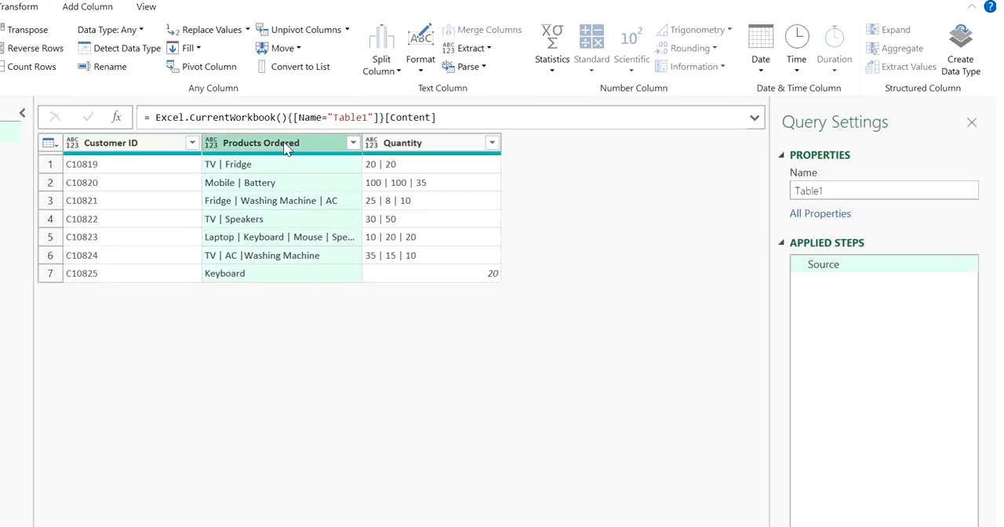
pyautogui.keyDown('ctrl'); pyautogui.click(439, 147); pyautogui.keyUp('ctrl')
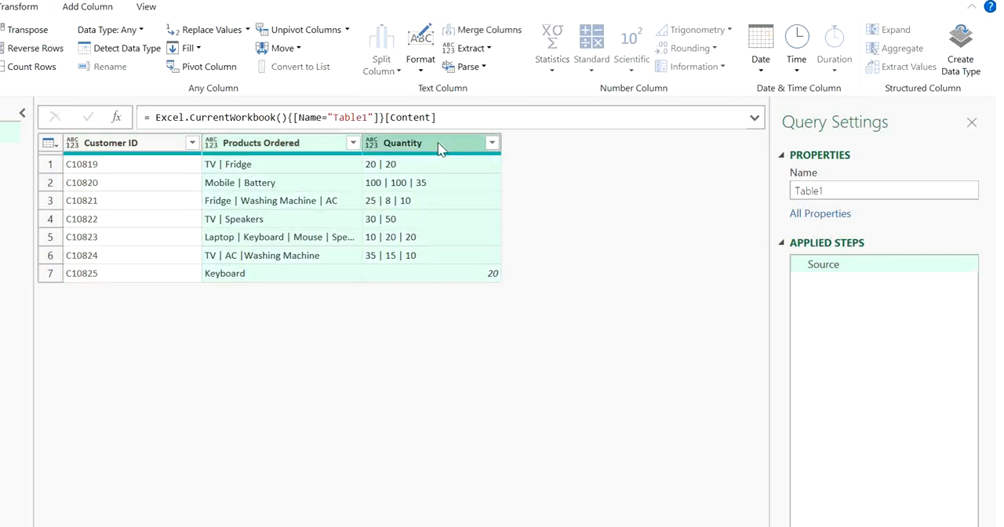
pyautogui.click(419, 78)
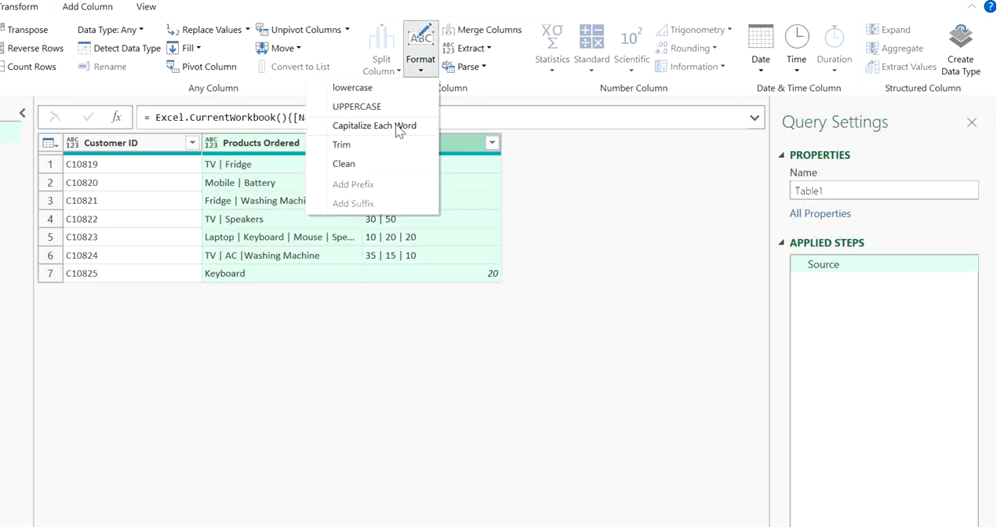
pyautogui.click(385, 149)
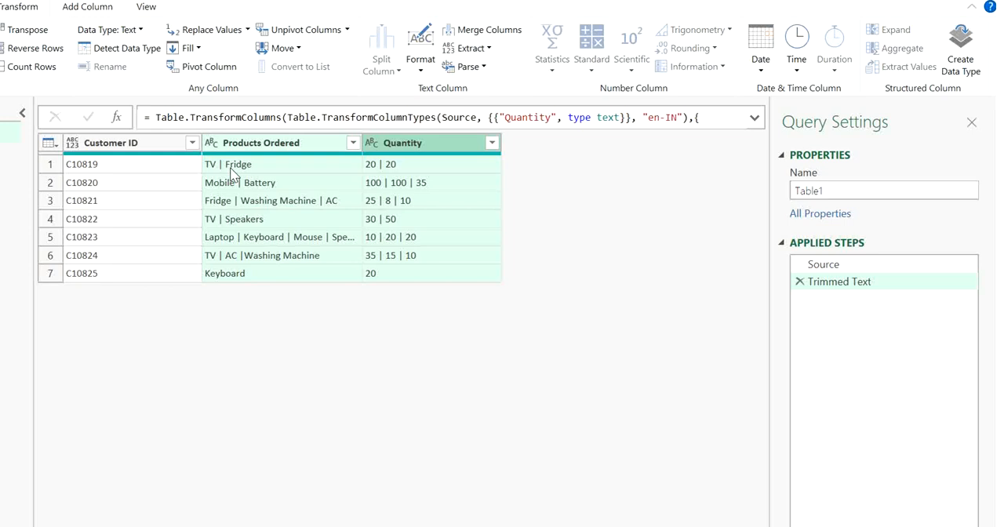
# Replace the space-padded delimiter " | " with "|" in the Products Ordered and Quantity columns
pyautogui.click(140, 30)
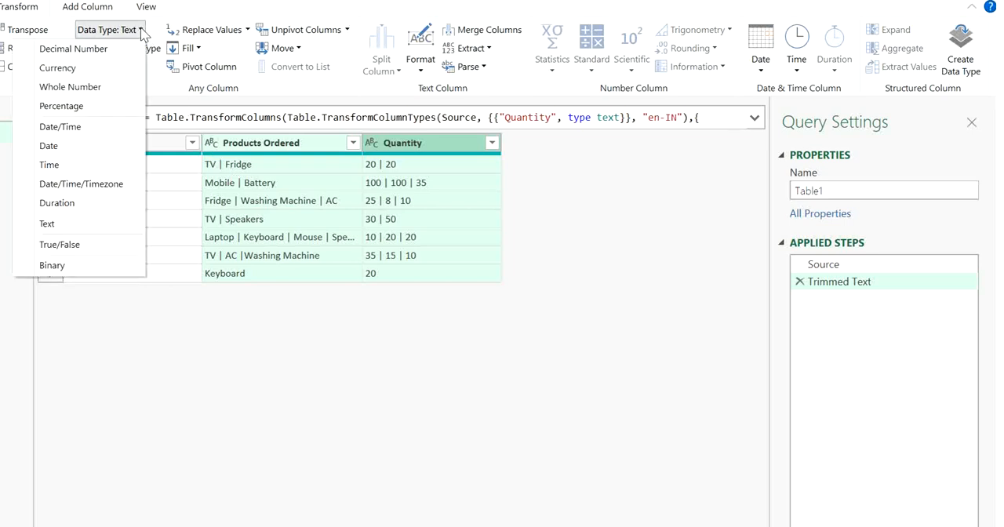
pyautogui.click(244, 33)
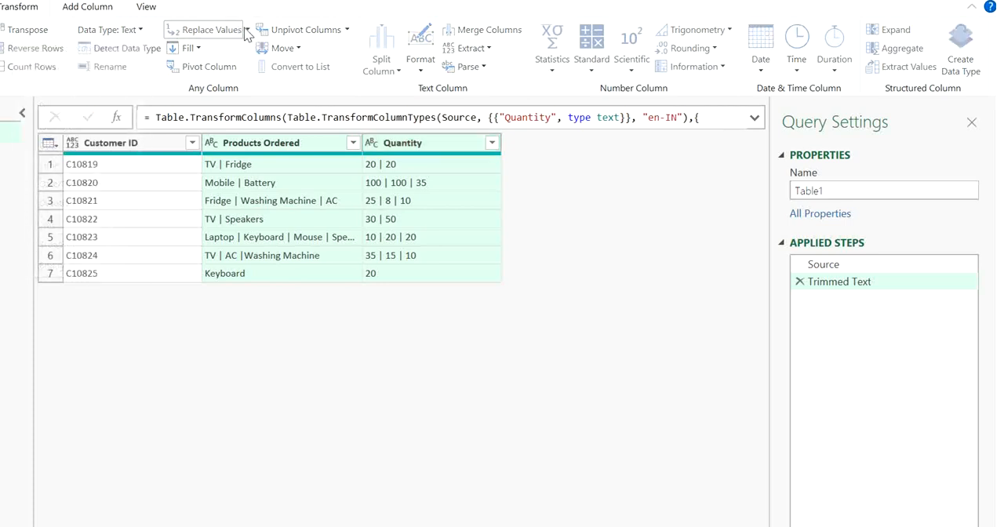
pyautogui.click(246, 31)
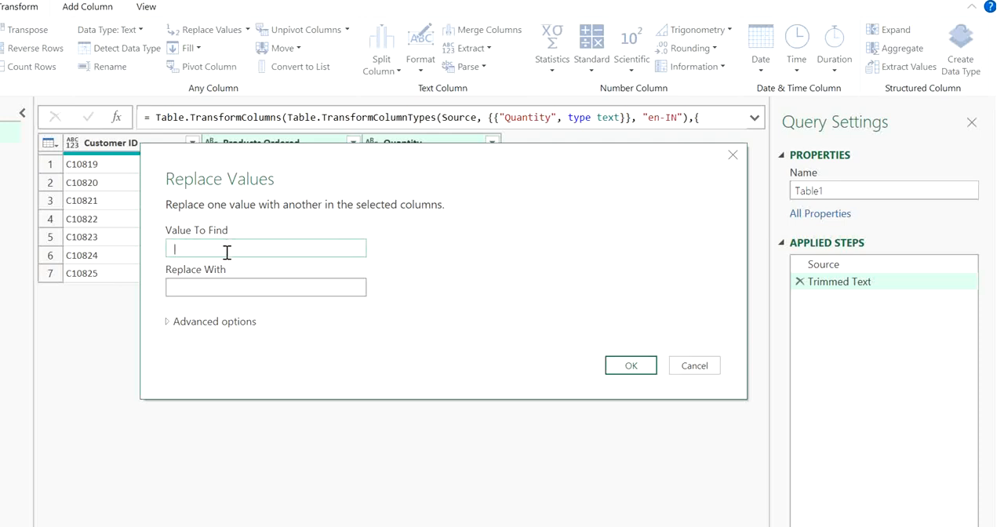
pyautogui.click(230, 288)
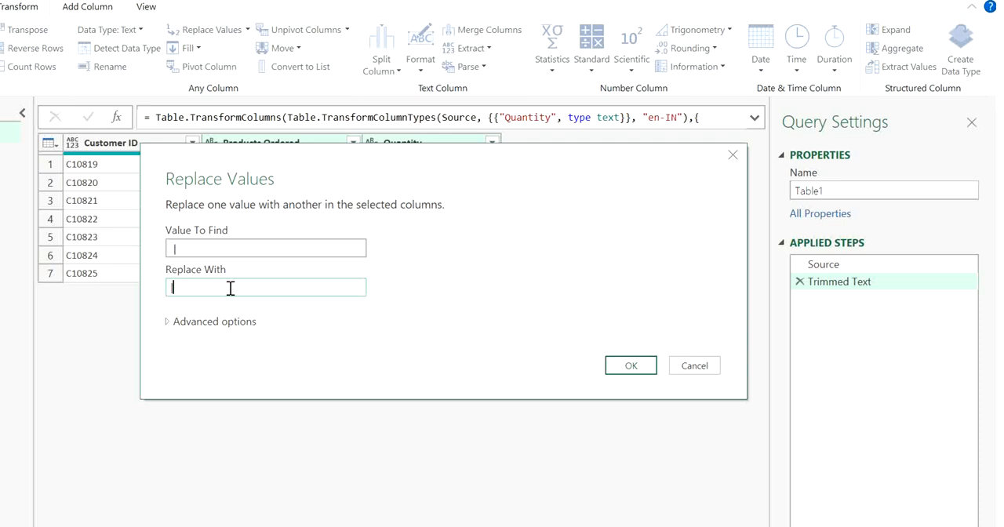
pyautogui.click(646, 367)
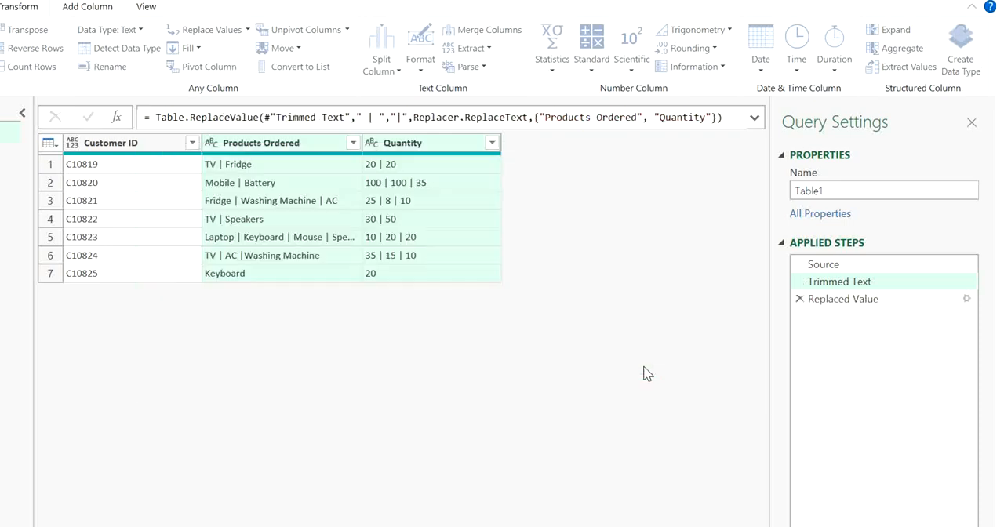
# Examine several Products Ordered and Quantity cells to check the spacing around the delimiters
pyautogui.click(402, 219)
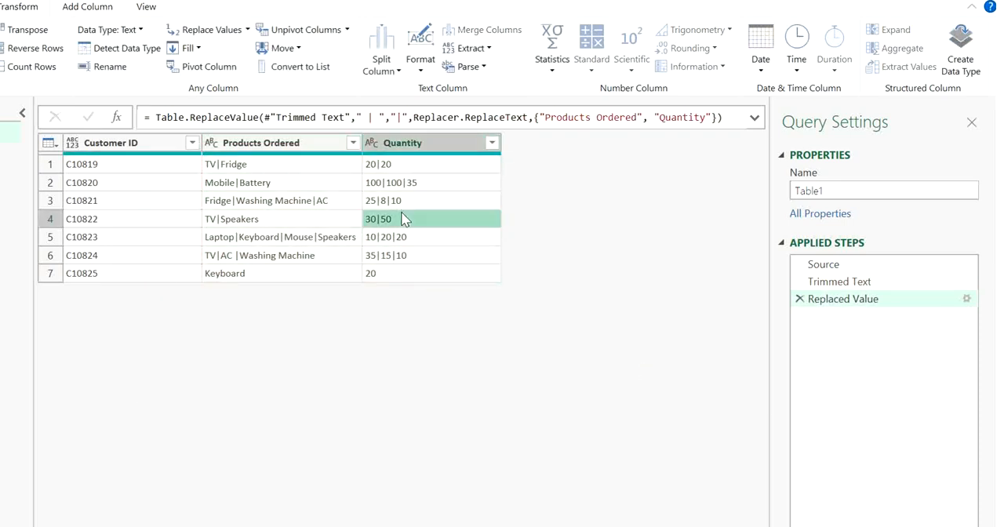
pyautogui.click(273, 183)
pyautogui.click(227, 166)
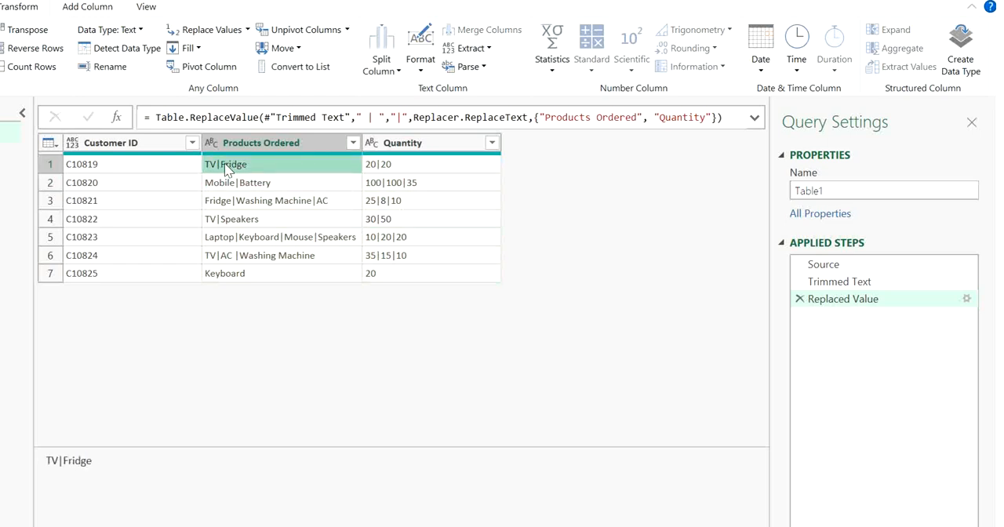
pyautogui.click(265, 235)
pyautogui.click(390, 256)
pyautogui.click(342, 185)
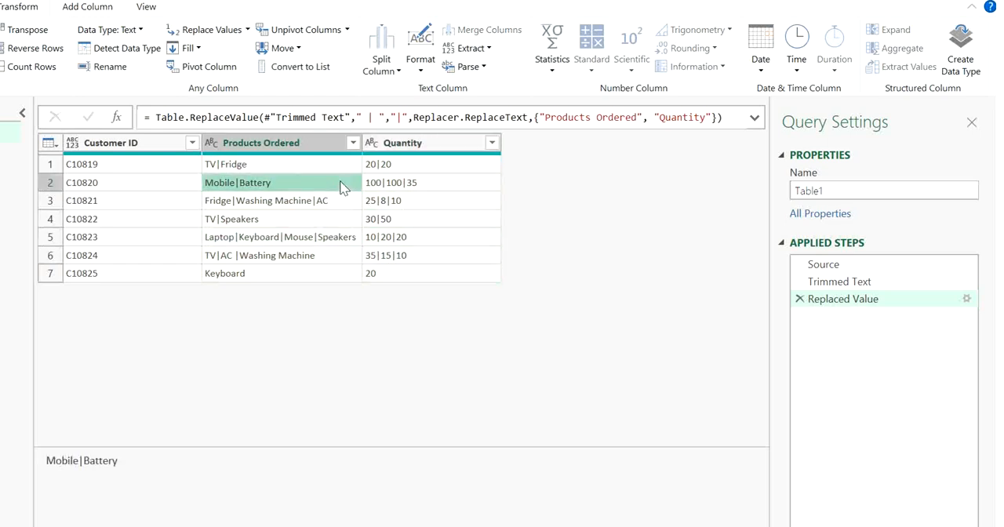
pyautogui.click(301, 163)
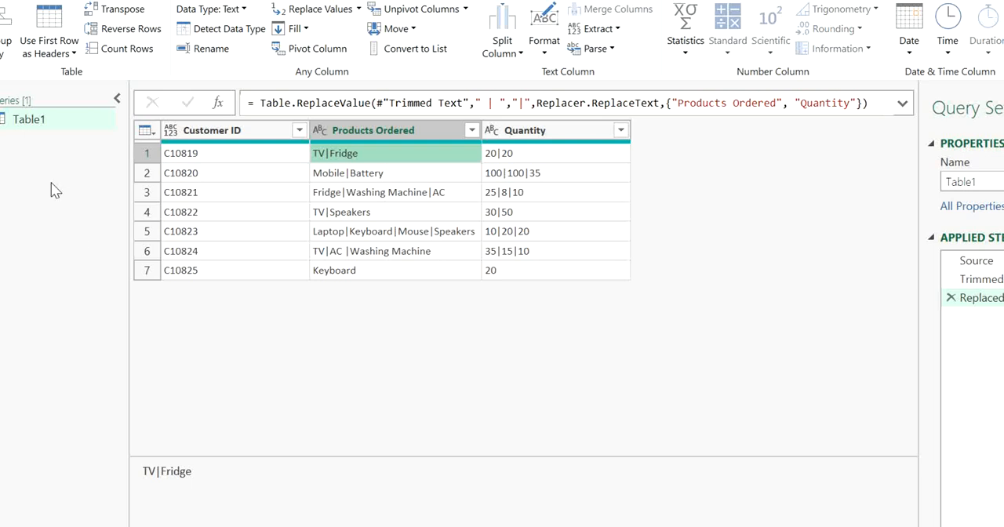
# Duplicate the Table1 query
pyautogui.click(50, 122)
pyautogui.rightClick(50, 122)
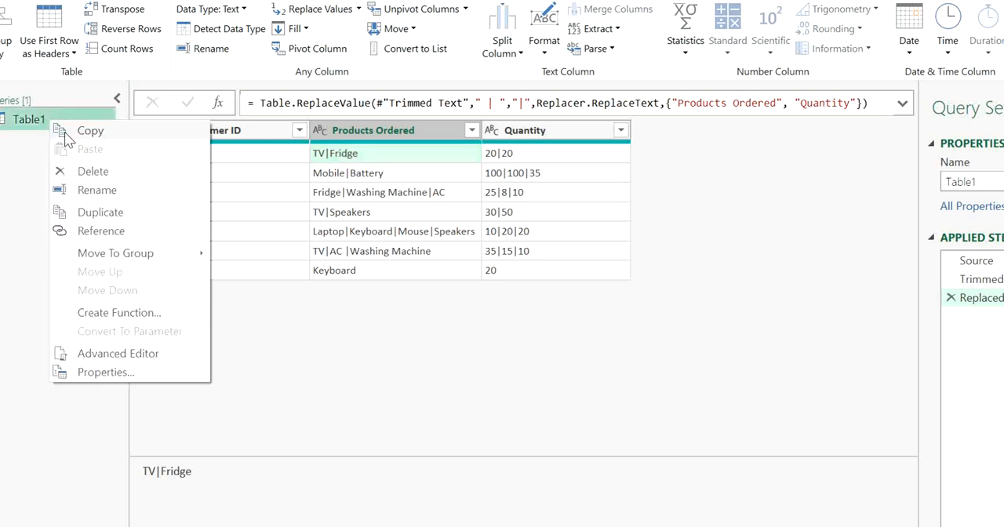
pyautogui.click(110, 210)
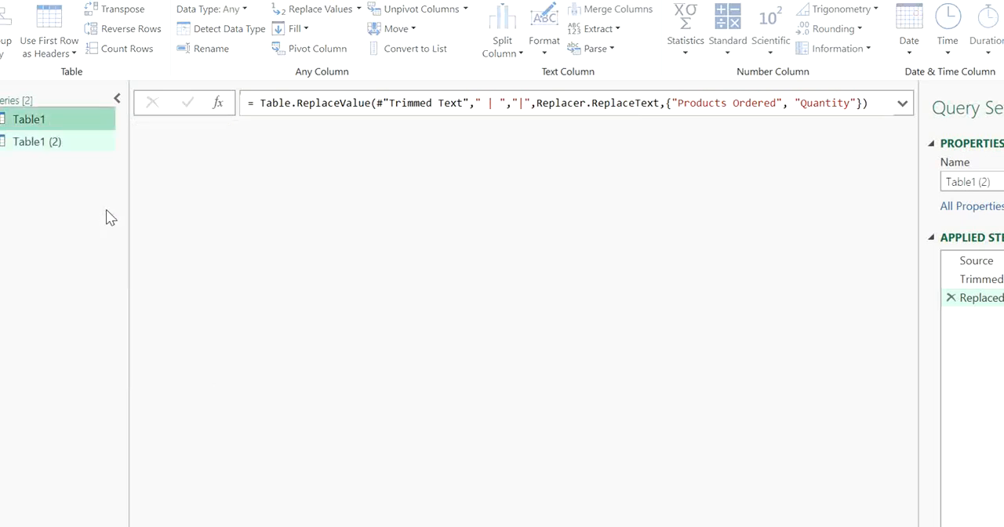
# Rename the original Table1 query as Products
pyautogui.click(40, 117)
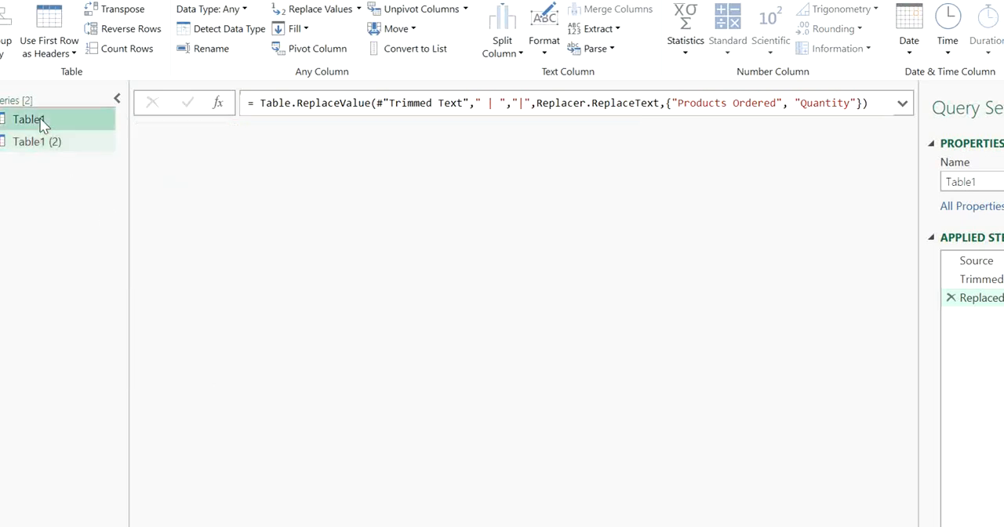
pyautogui.doubleClick(991, 182)
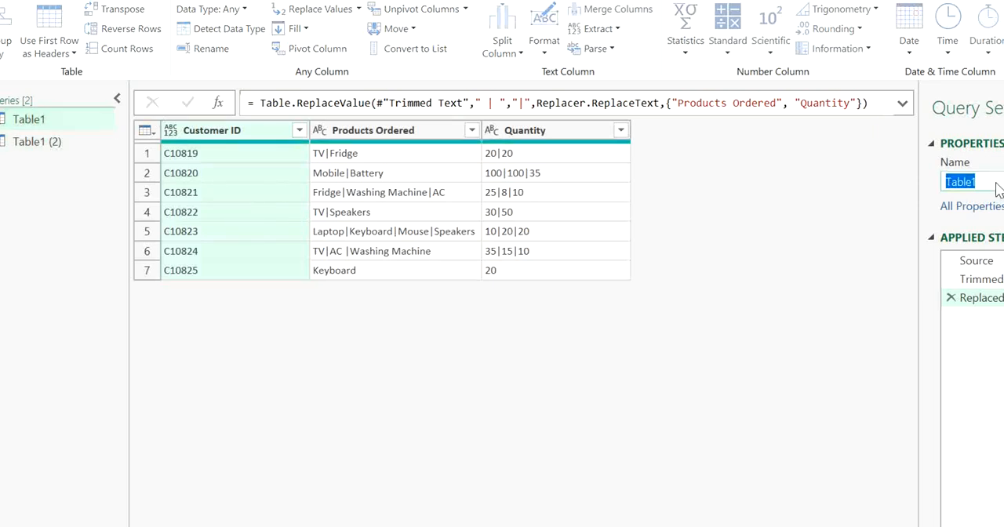
pyautogui.write('Pr')
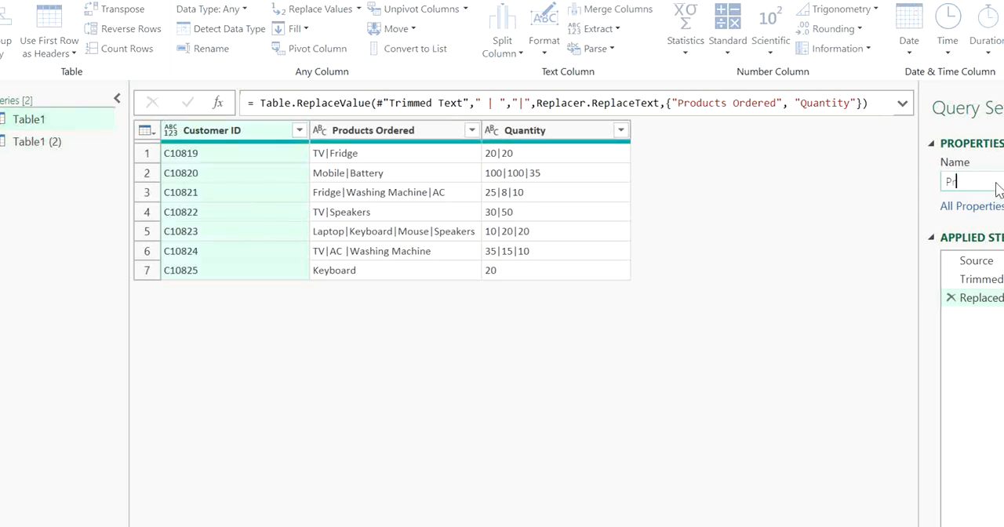
pyautogui.write('oducts')
pyautogui.press('Return')
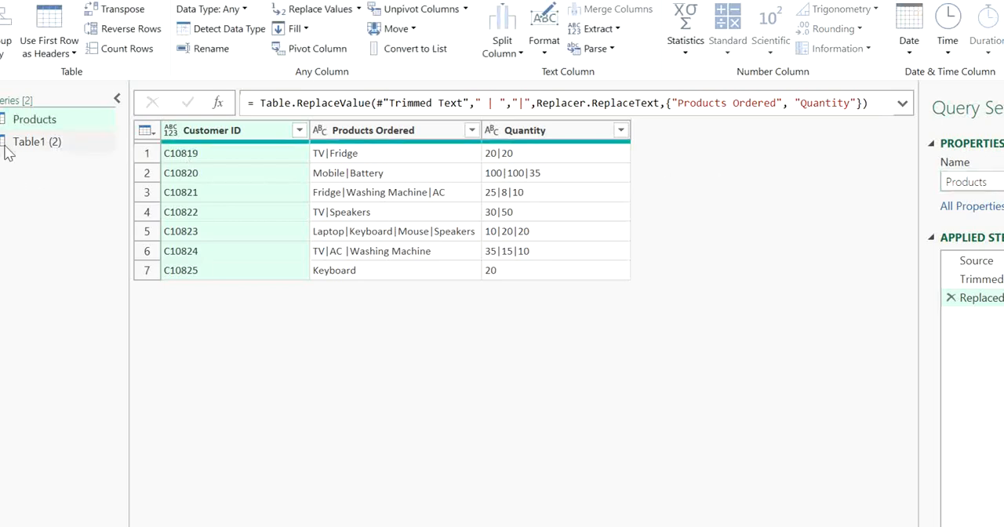
# Rename the duplicated query Table1 (2) as Qty
pyautogui.click(26, 146)
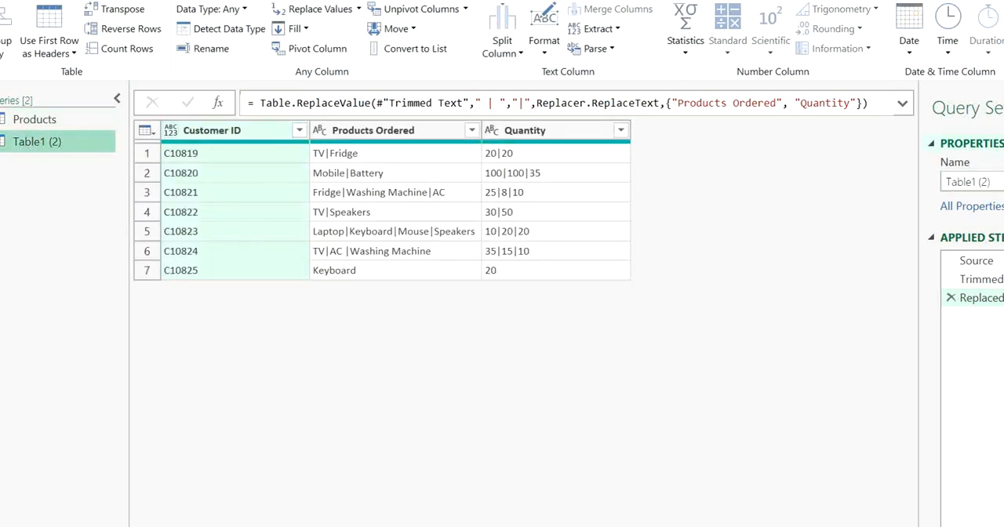
pyautogui.moveTo(992, 182); pyautogui.dragTo(945, 182)
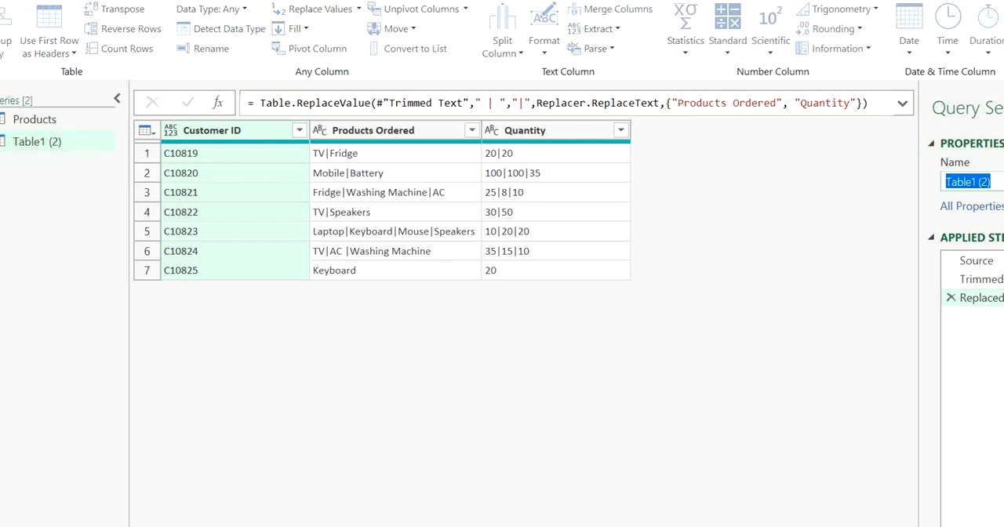
pyautogui.write('Qty')
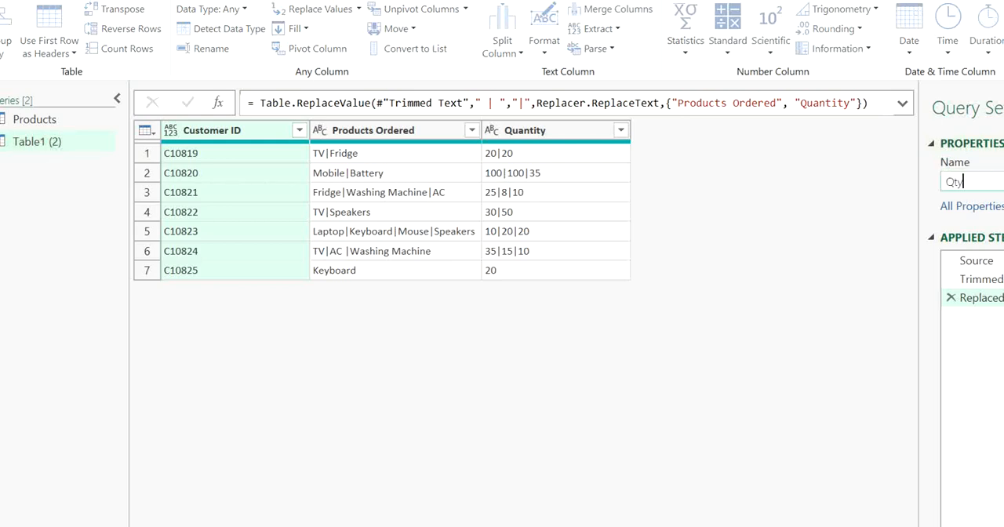
pyautogui.press('Return')
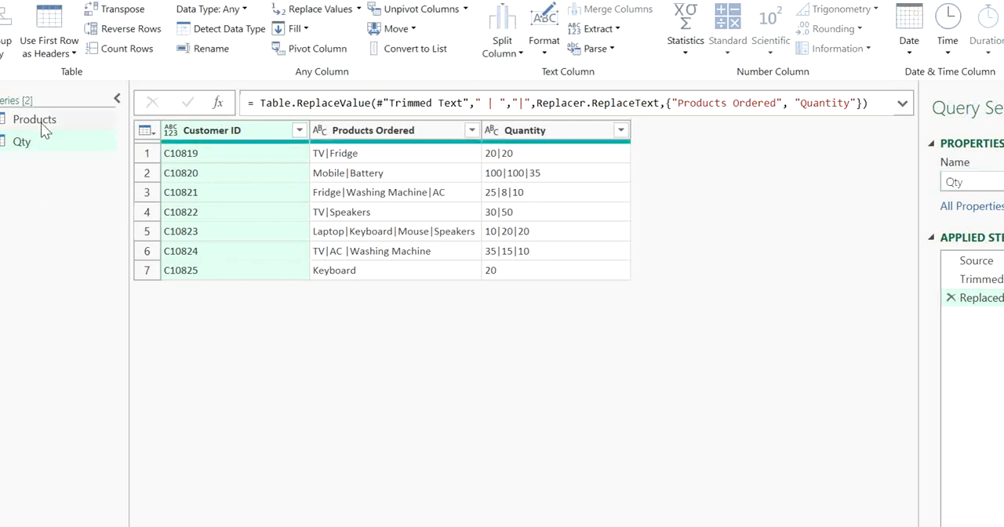
# Remove the Quantity column from the Products query
pyautogui.click(41, 122)
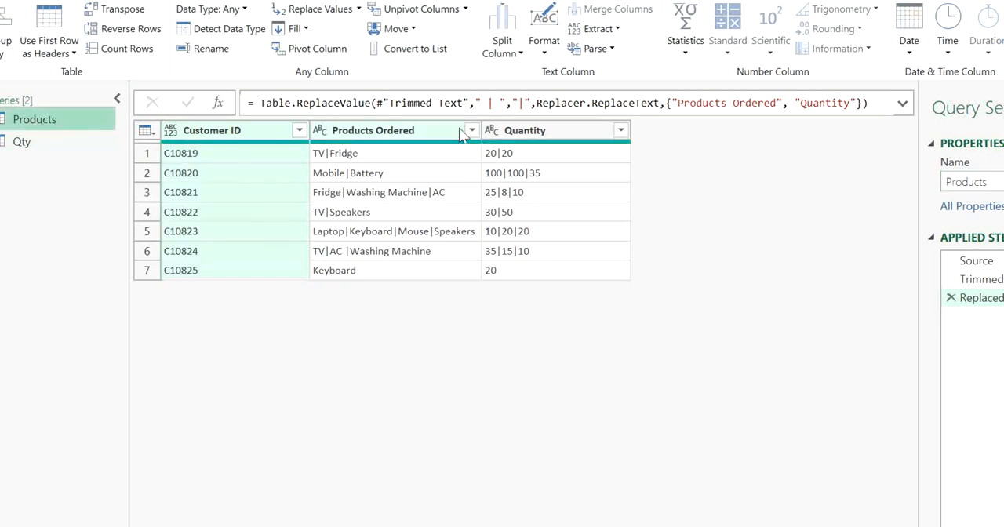
pyautogui.click(516, 131)
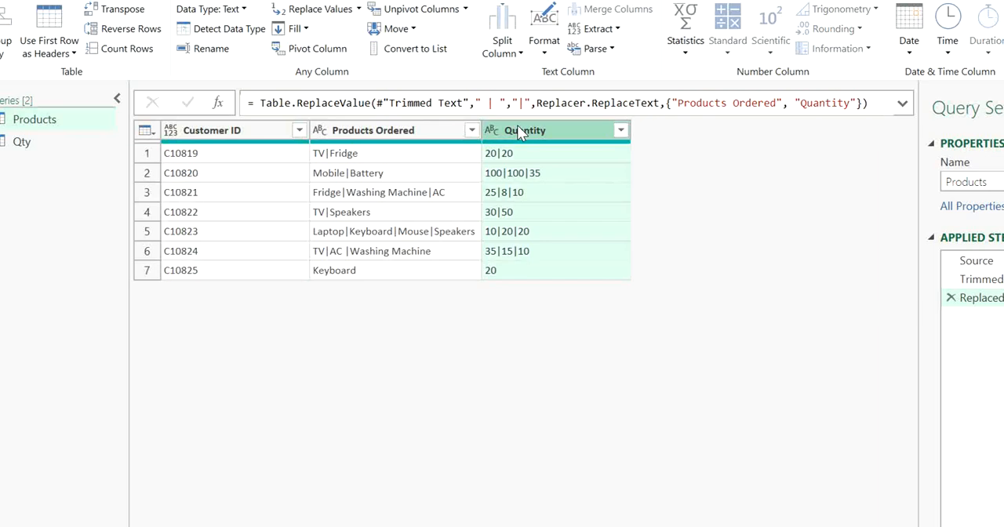
pyautogui.press('Delete')
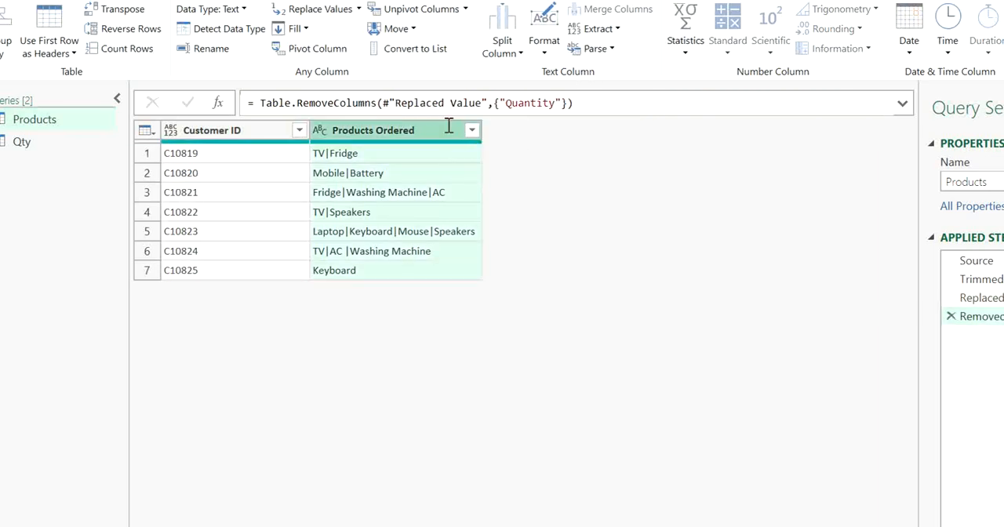
# Split the Products Ordered column of the Products query into rows at each occurrence of the | delimiter
pyautogui.click(510, 55)
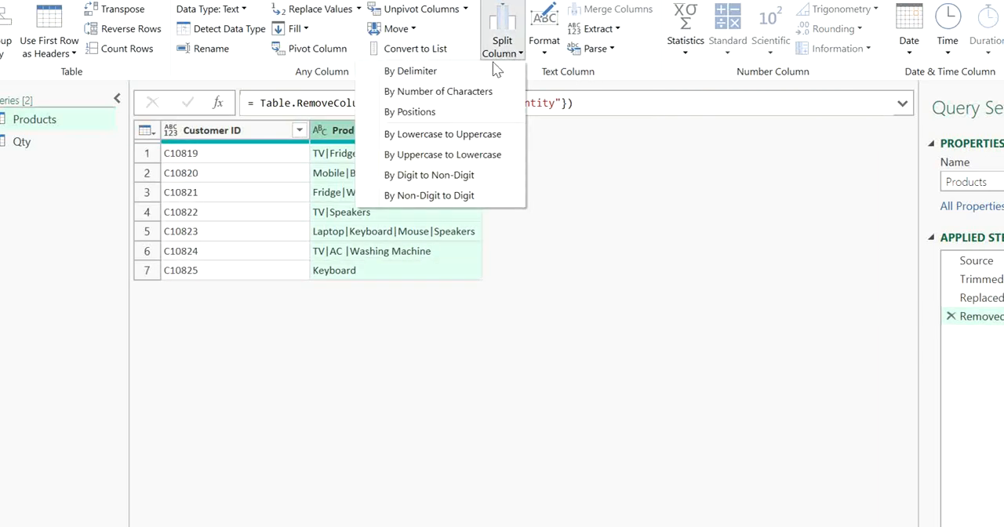
pyautogui.click(492, 69)
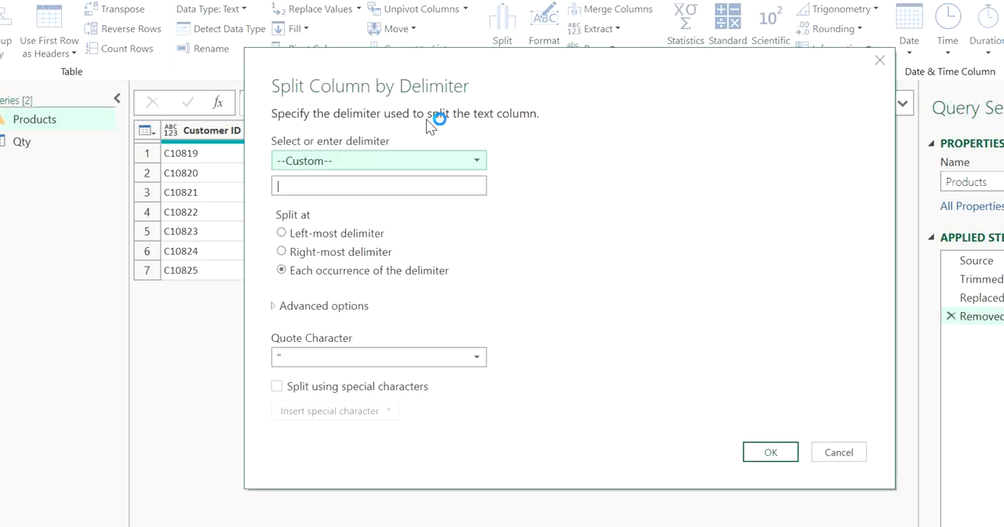
pyautogui.click(335, 311)
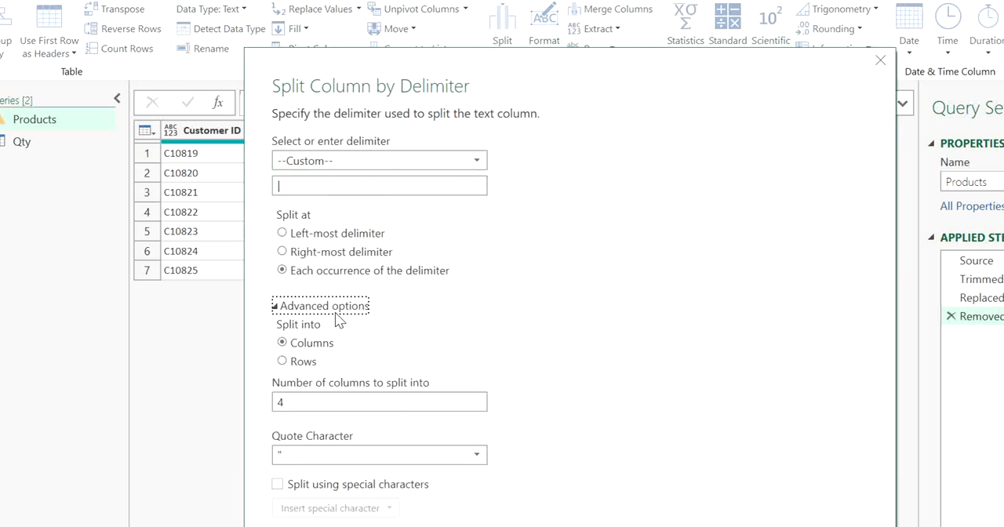
pyautogui.click(303, 361)
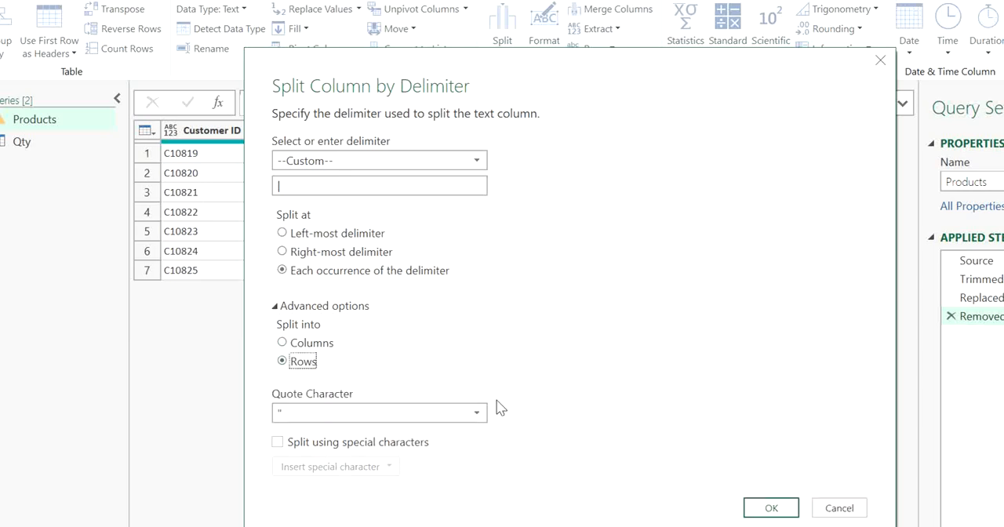
pyautogui.click(784, 506)
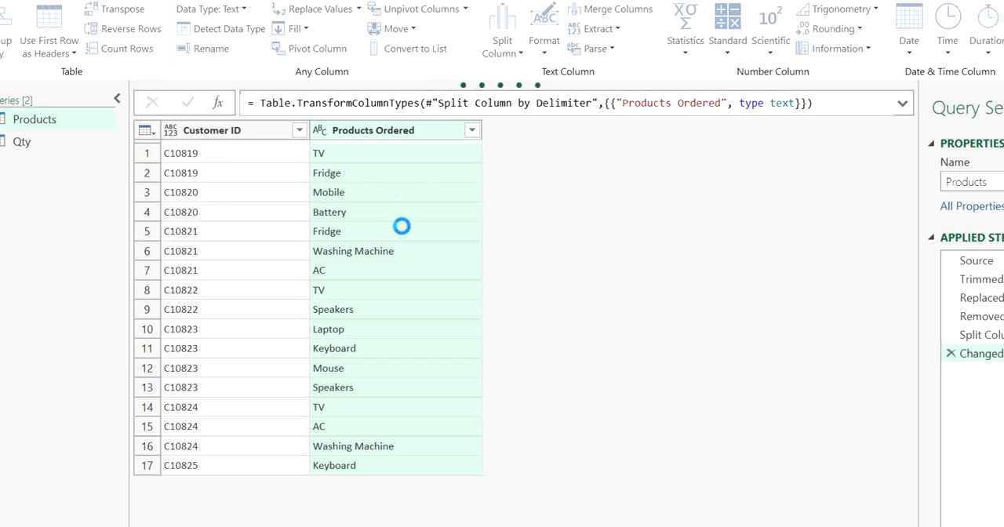
# Remove the Products Ordered column from the Qty query
pyautogui.click(50, 144)
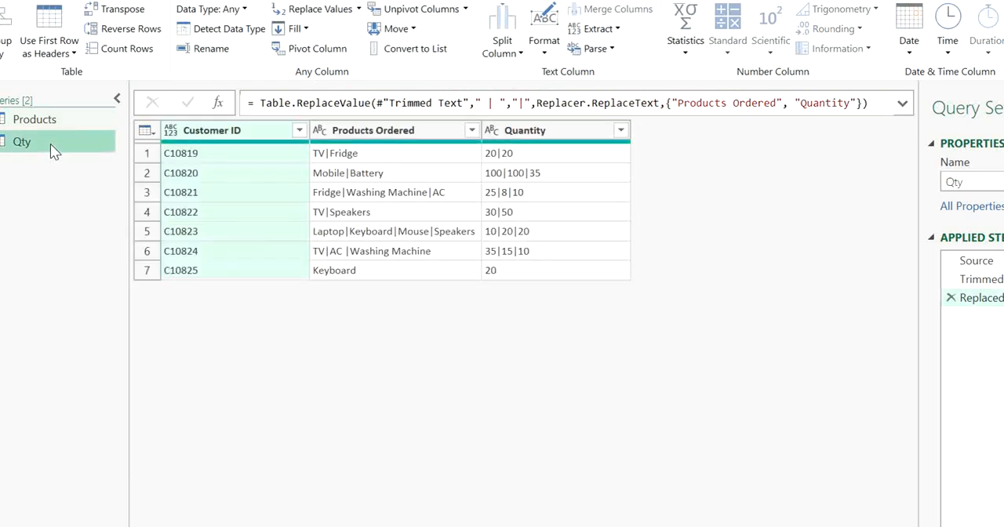
pyautogui.click(406, 131)
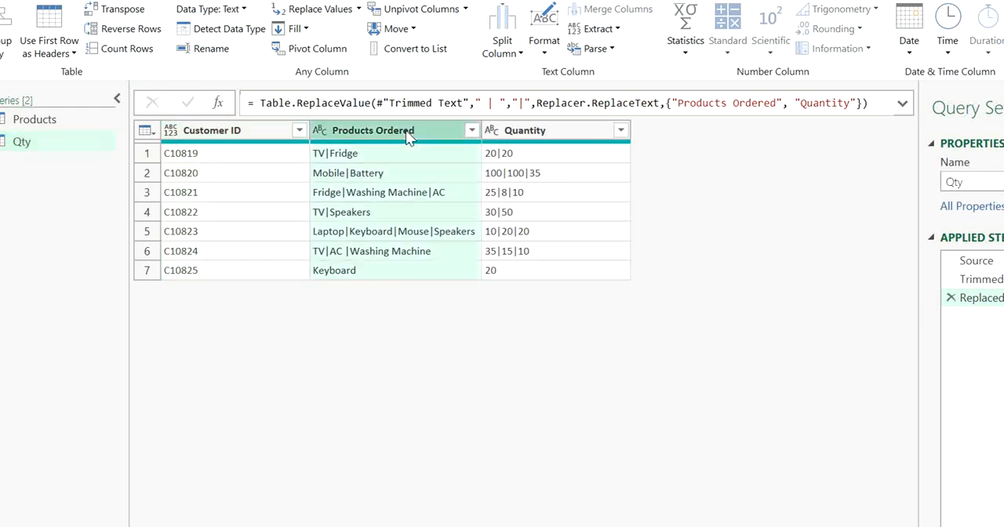
pyautogui.press('Delete')
# Split the Quantity column of the Qty query into rows at each occurrence of the | delimiter
pyautogui.click(493, 56)
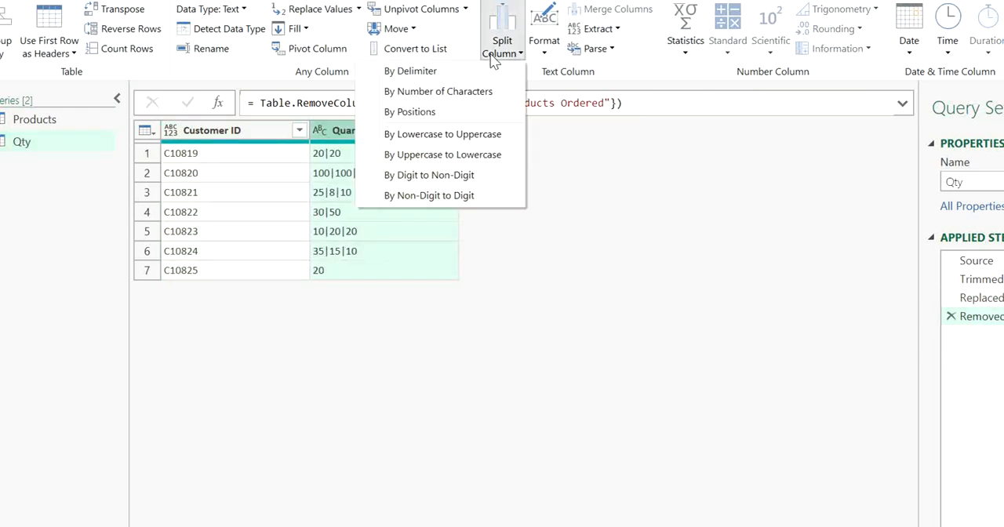
pyautogui.click(442, 71)
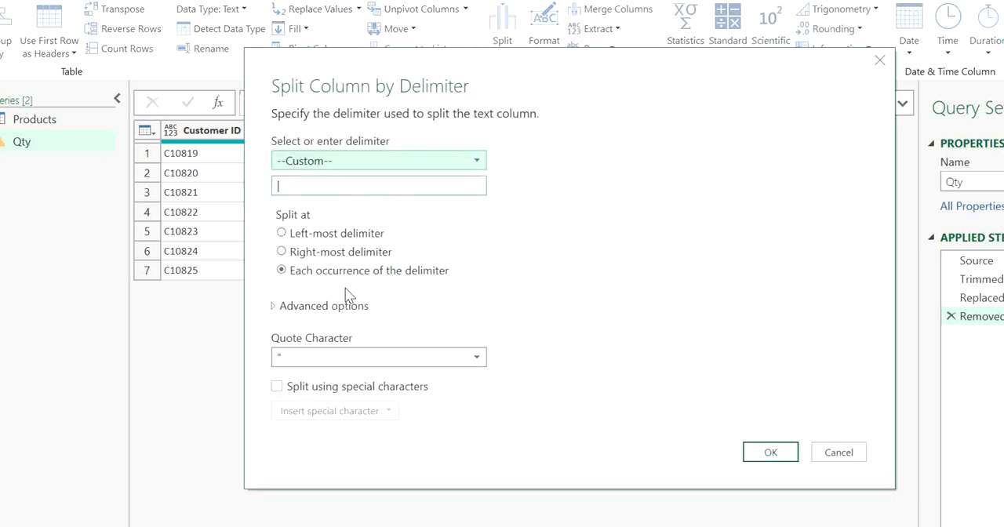
pyautogui.click(347, 305)
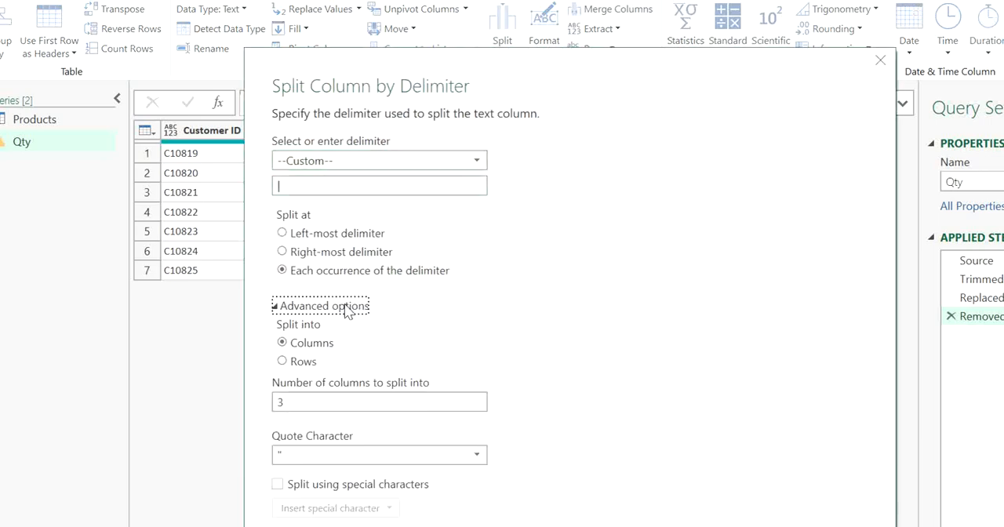
pyautogui.click(312, 364)
pyautogui.click(772, 509)
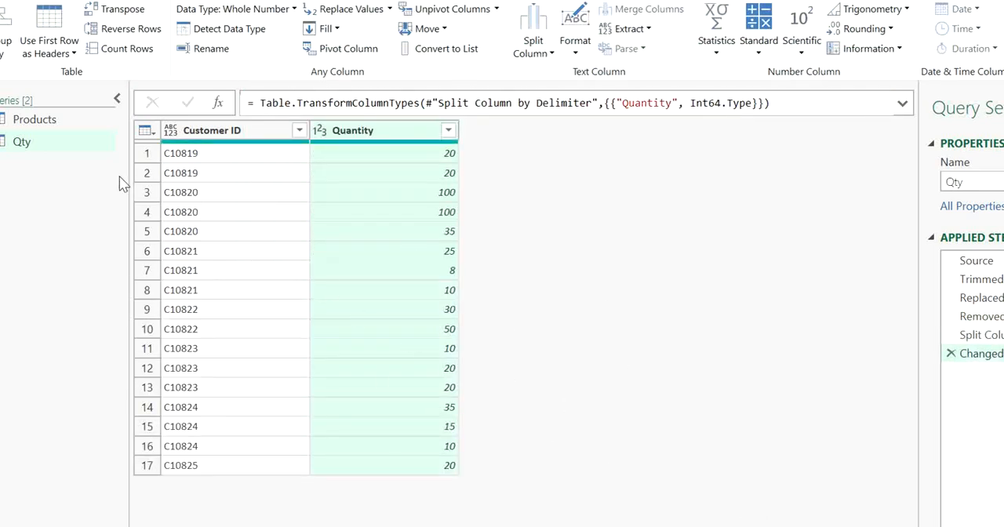
# Compare the split rows of the Products query with those of the Qty query
pyautogui.click(60, 130)
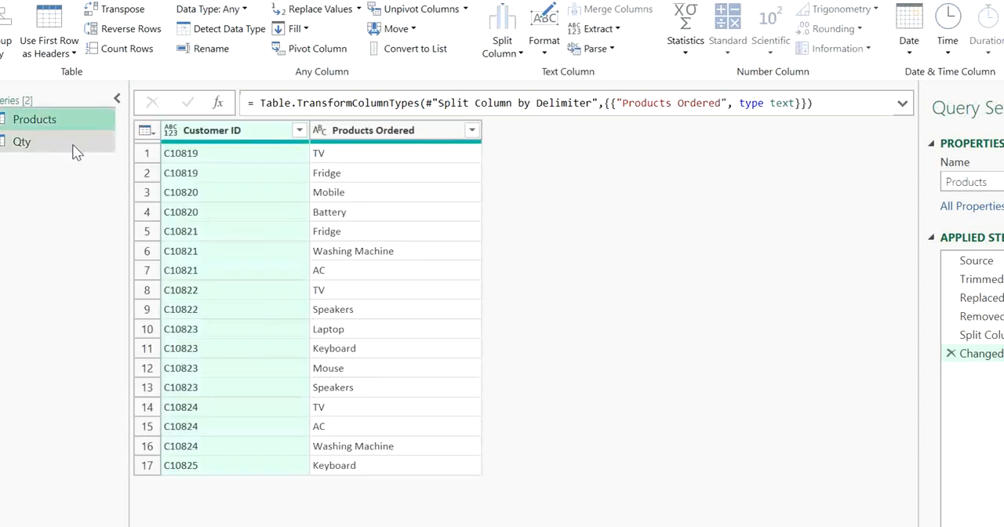
pyautogui.click(77, 149)
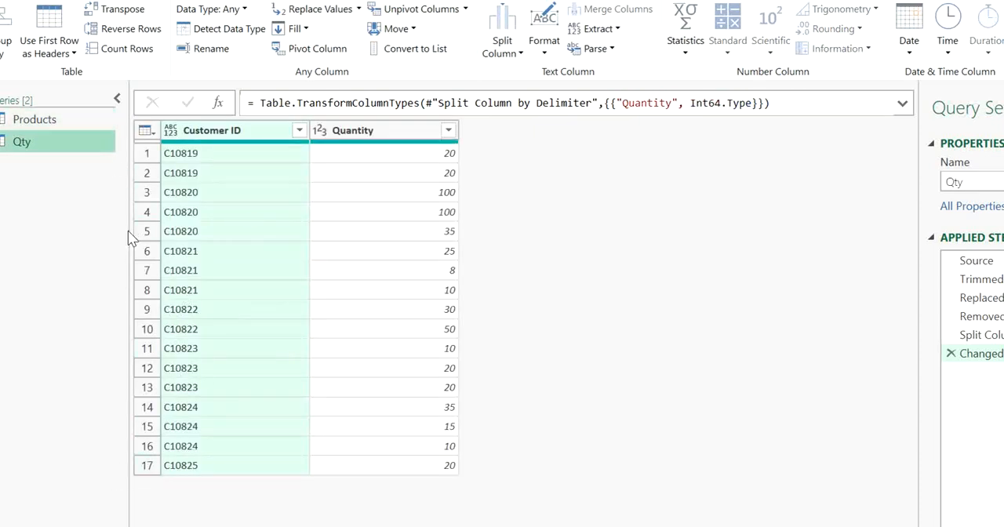
pyautogui.click(47, 115)
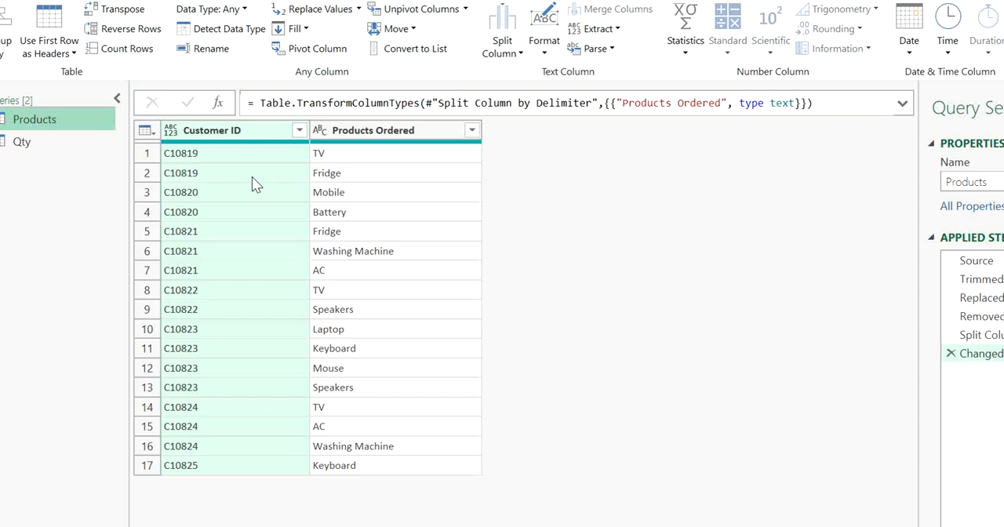
pyautogui.click(45, 142)
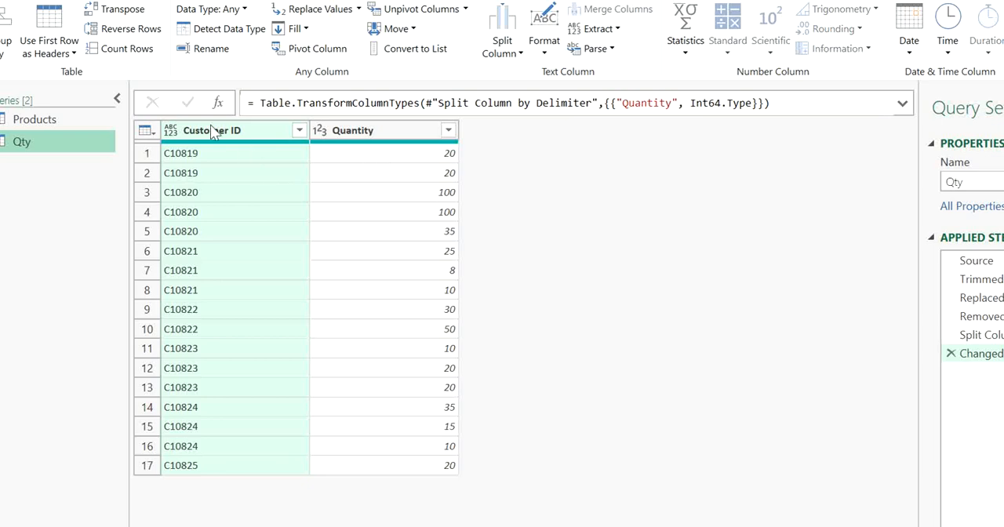
pyautogui.click(79, 122)
# Close the query editor and load both queries to the workbook as connections only
pyautogui.click(67, 2)
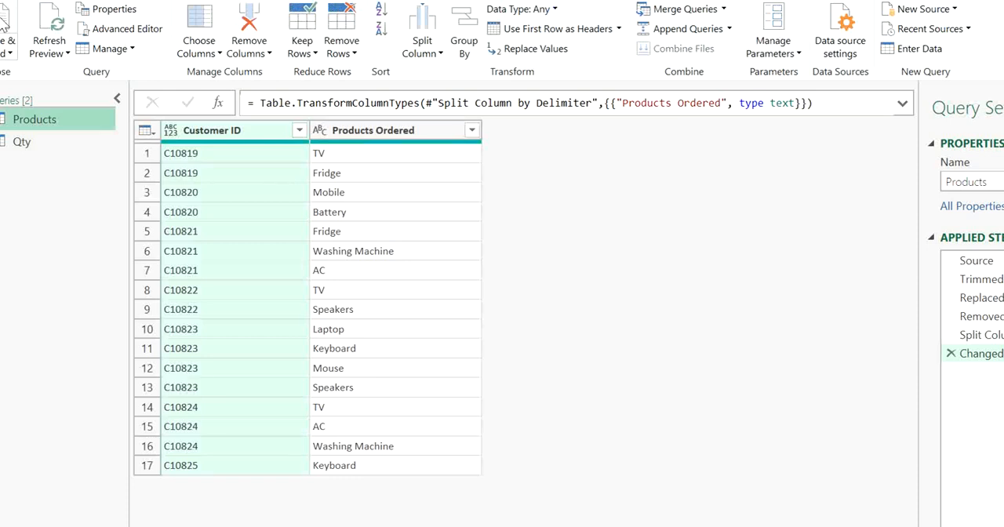
pyautogui.click(8, 52)
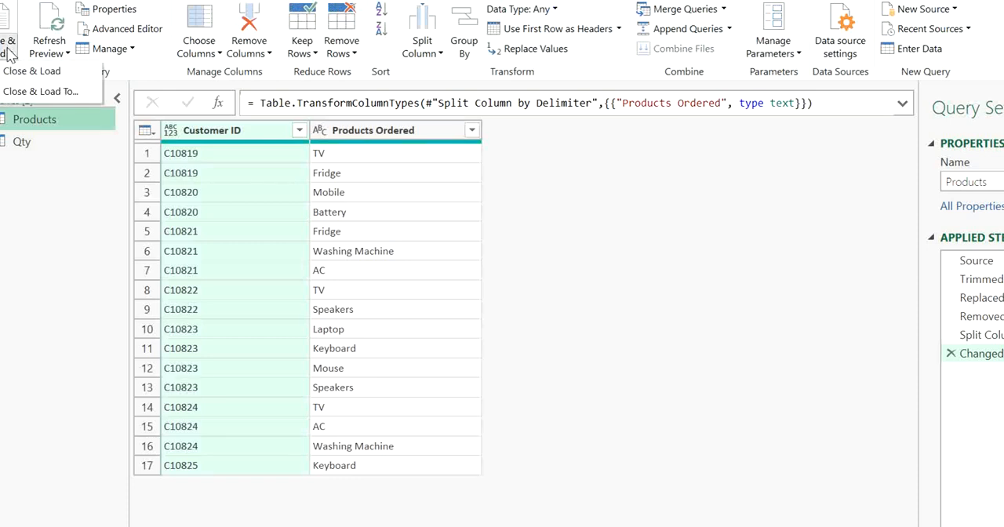
pyautogui.click(41, 91)
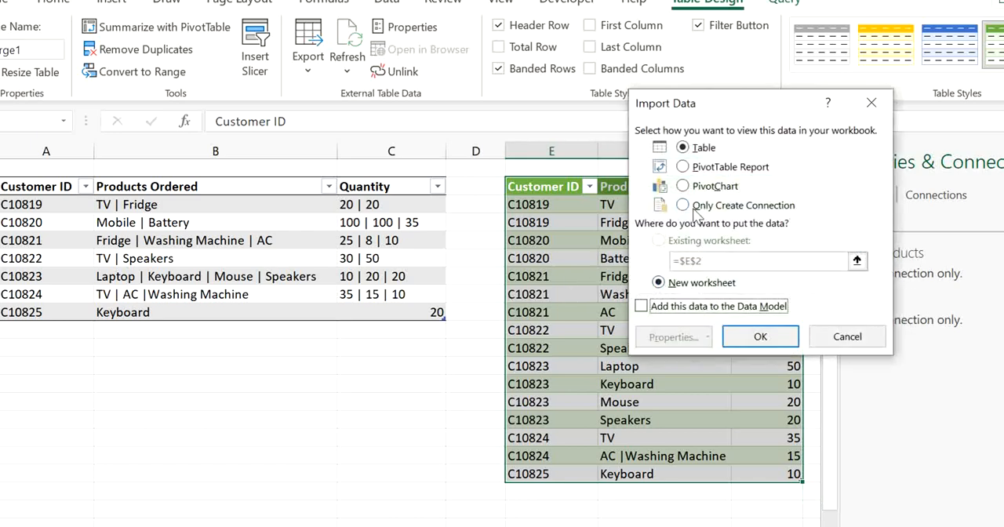
pyautogui.click(683, 206)
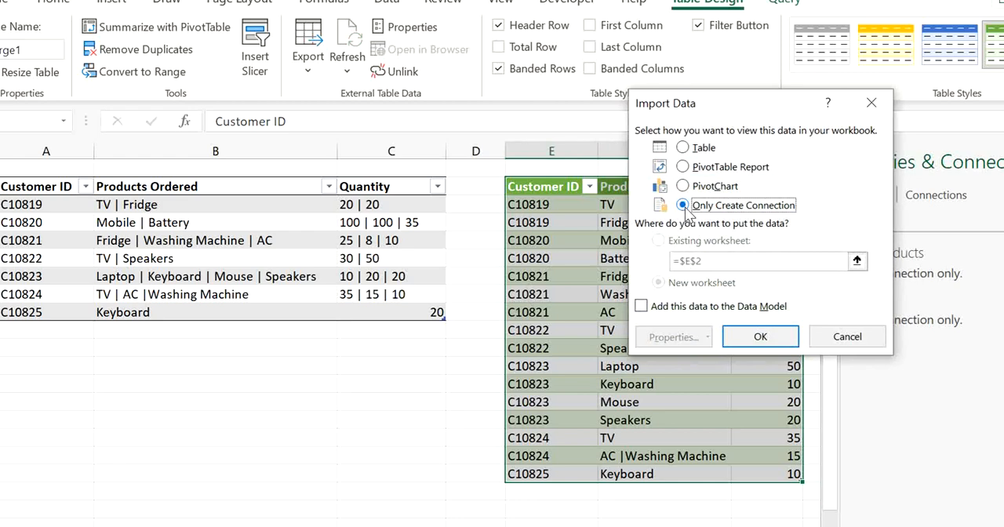
pyautogui.click(747, 333)
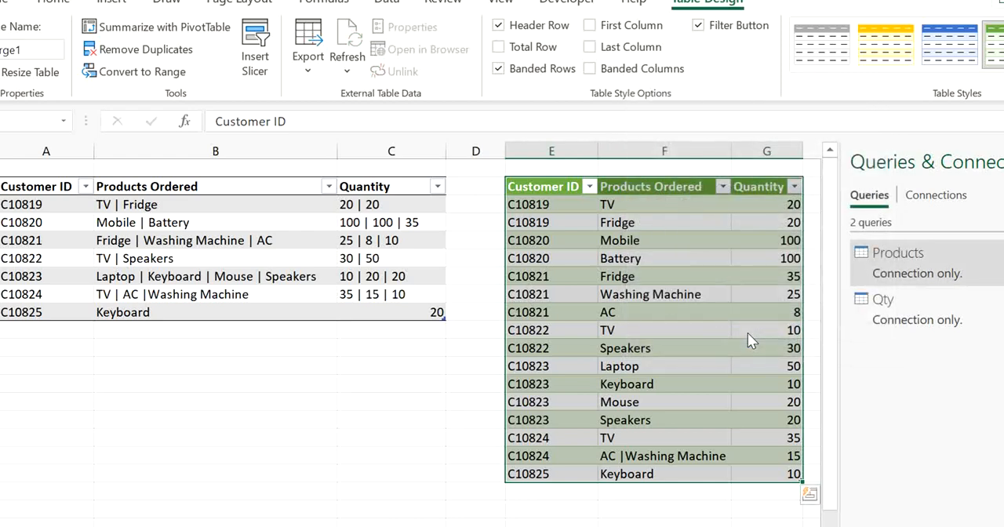
pyautogui.click(568, 205)
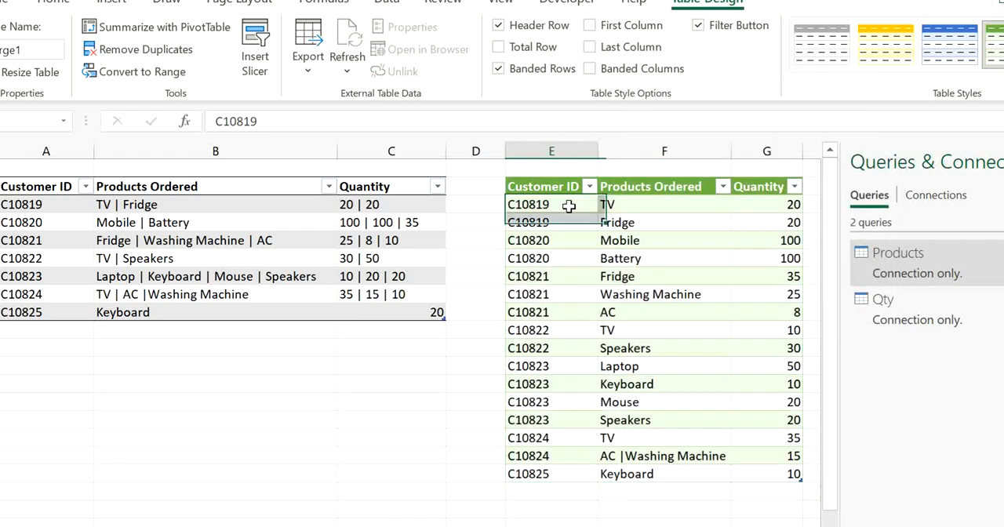
pyautogui.click(477, 150)
pyautogui.click(208, 219)
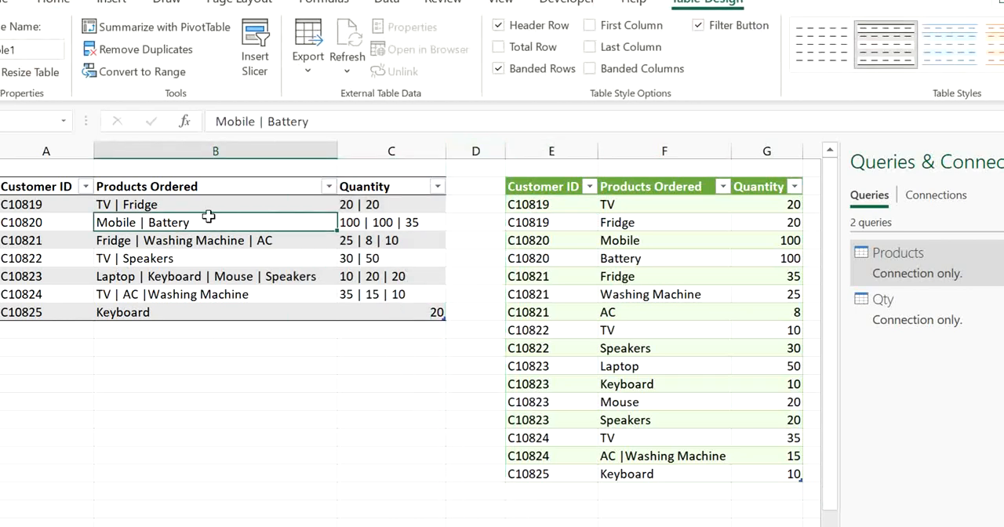
pyautogui.click(202, 206)
pyautogui.click(200, 222)
# Shorten the source table's product entry "Fridge | Washing Machine | AC" to "Fridge | Washing Machine"
pyautogui.click(284, 245)
pyautogui.doubleClick(285, 244)
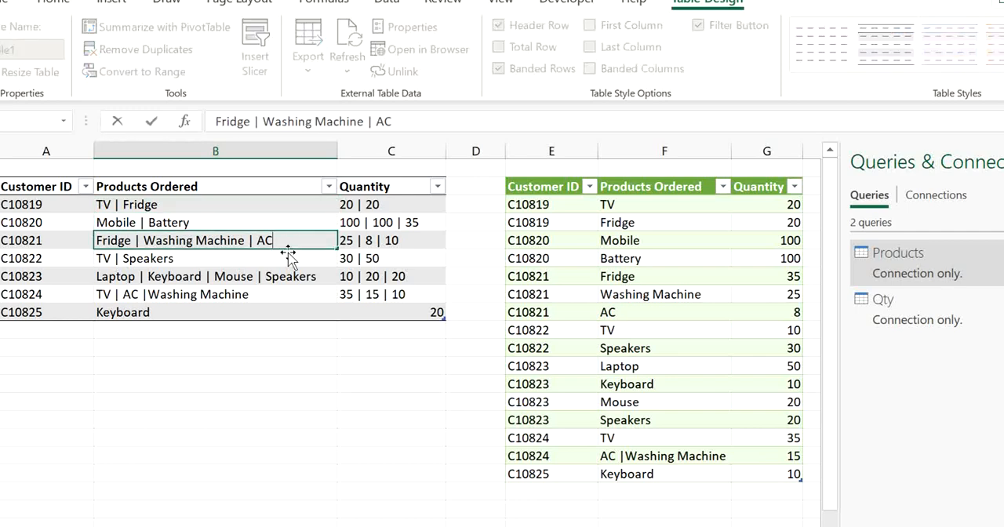
pyautogui.press('BackSpace')
pyautogui.press('BackSpace')
pyautogui.press('BackSpace')
pyautogui.press('BackSpace')
pyautogui.press('BackSpace')
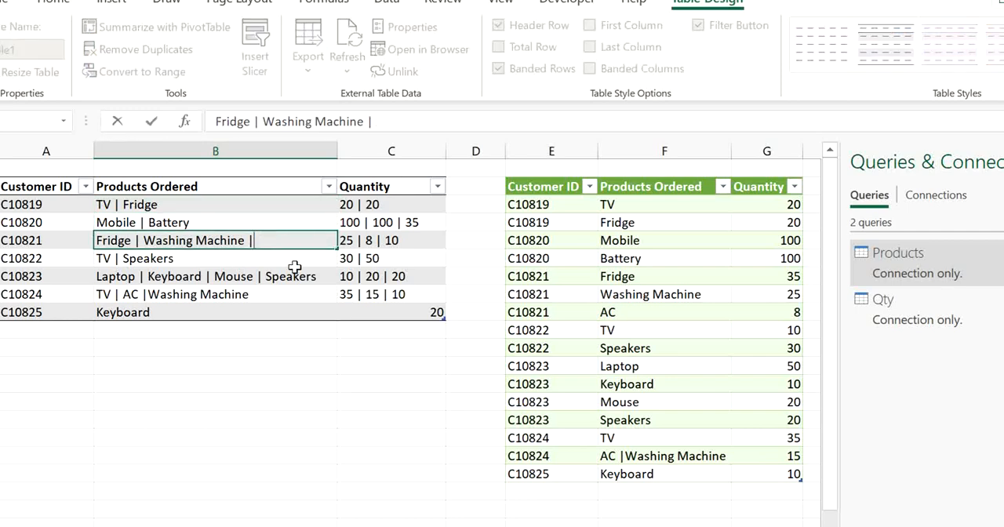
pyautogui.press('Return')
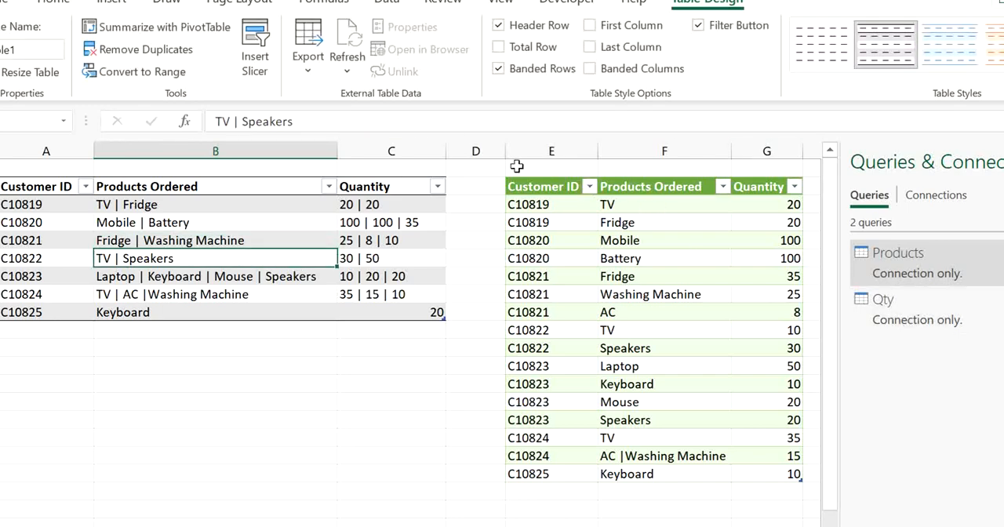
# Reopen the Products query, compare its rows with the Qty query, and close the editor back to the worksheet
pyautogui.doubleClick(928, 273)
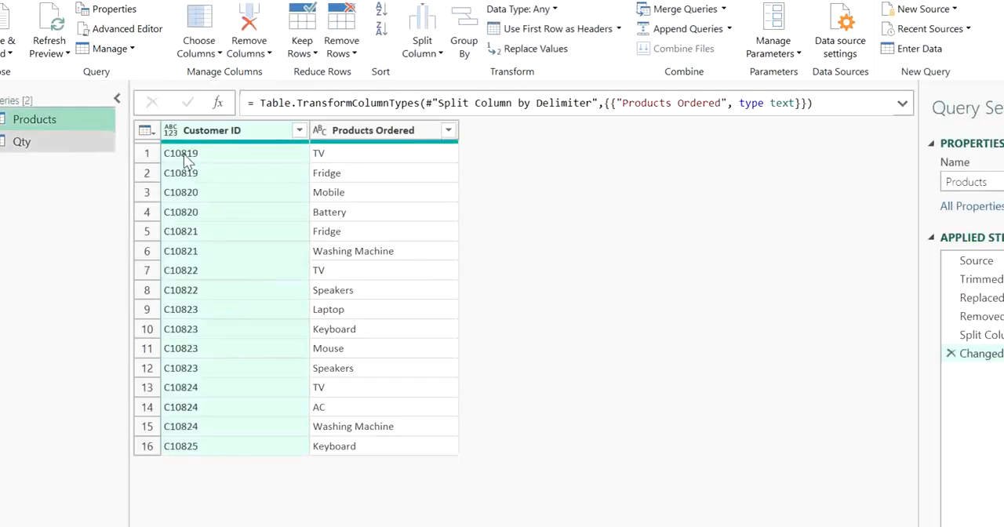
pyautogui.click(65, 143)
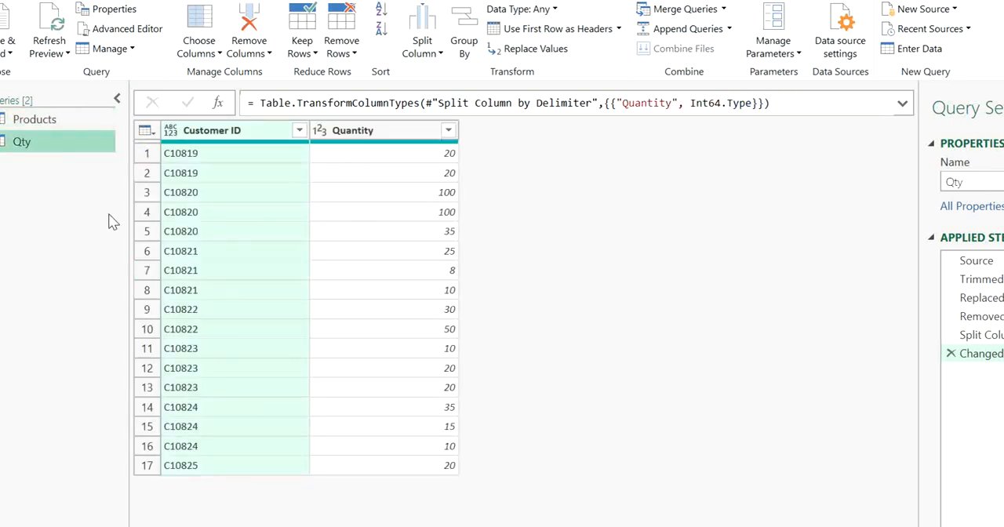
pyautogui.click(59, 125)
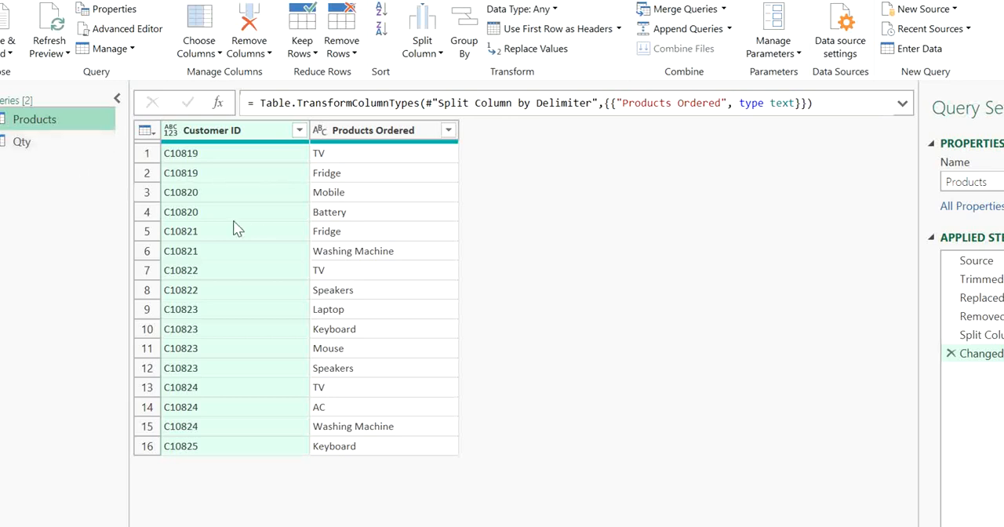
pyautogui.click(31, 139)
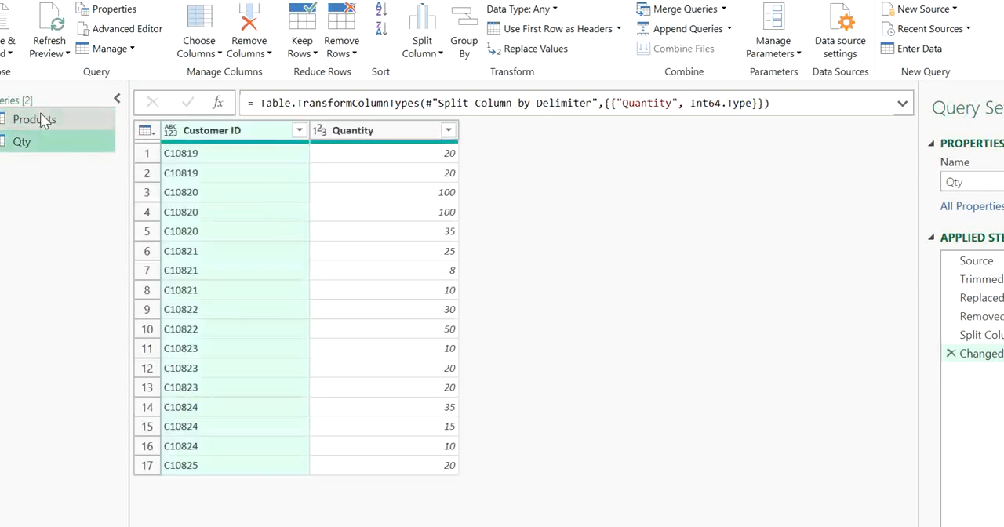
pyautogui.click(42, 120)
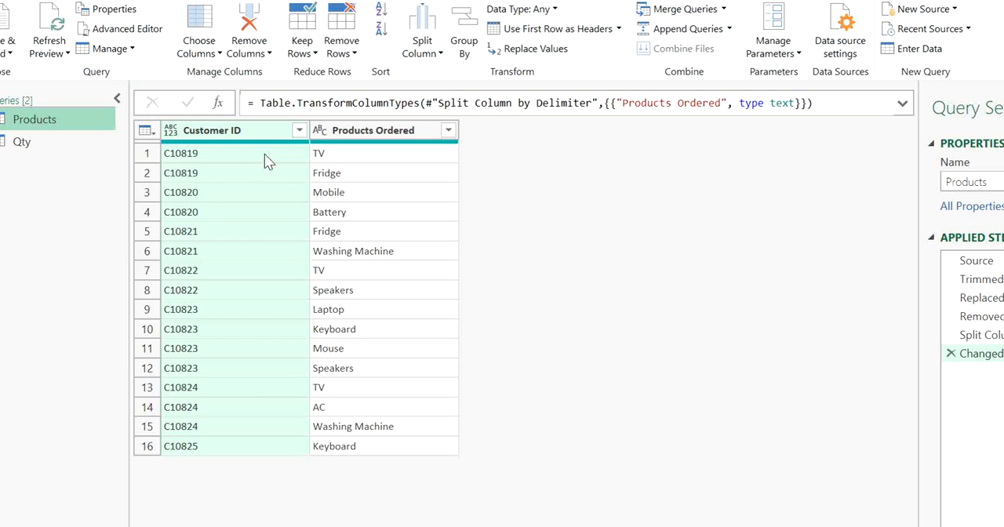
pyautogui.click(9, 54)
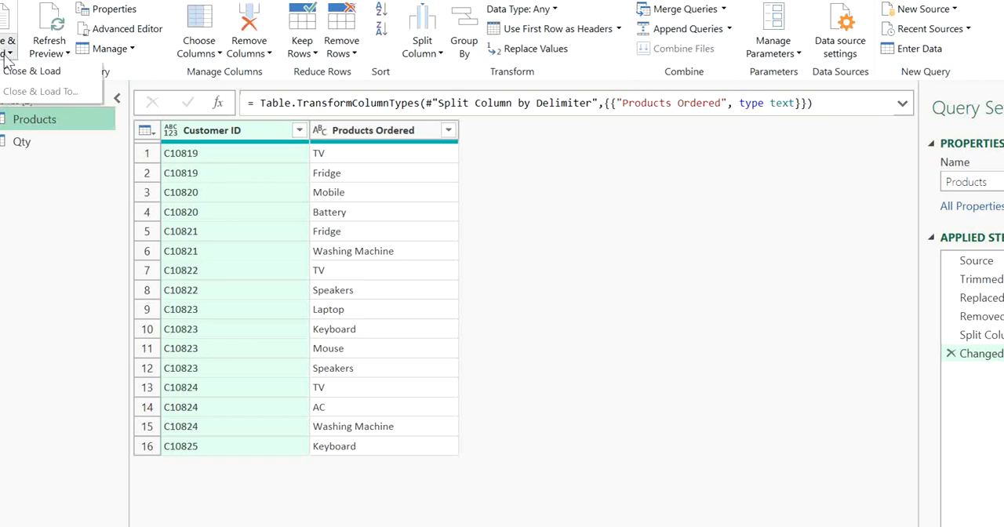
pyautogui.click(53, 88)
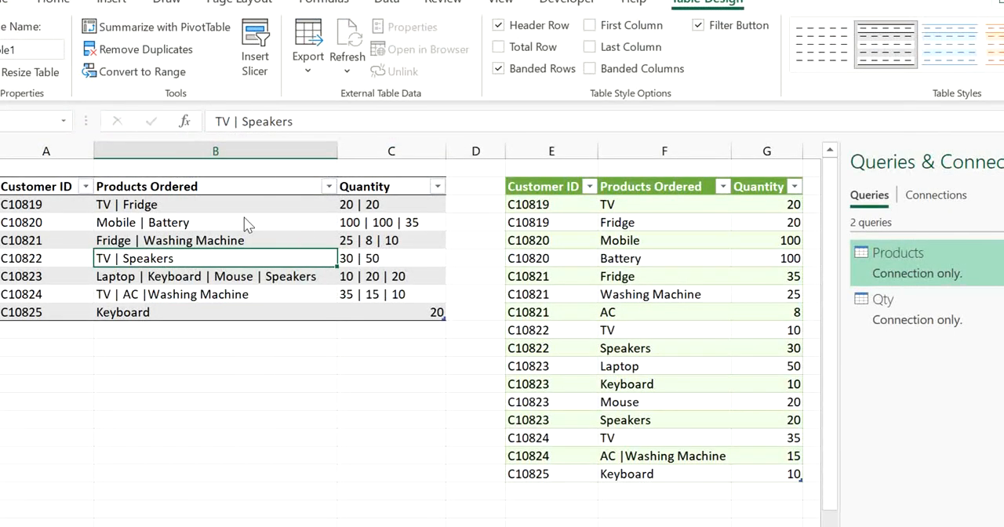
pyautogui.click(203, 227)
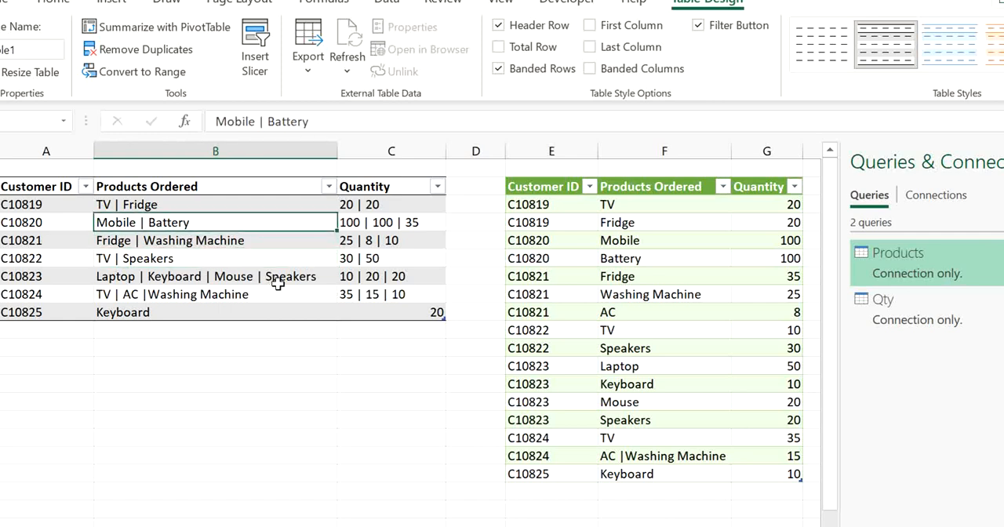
pyautogui.click(277, 282)
pyautogui.click(194, 219)
pyautogui.click(164, 205)
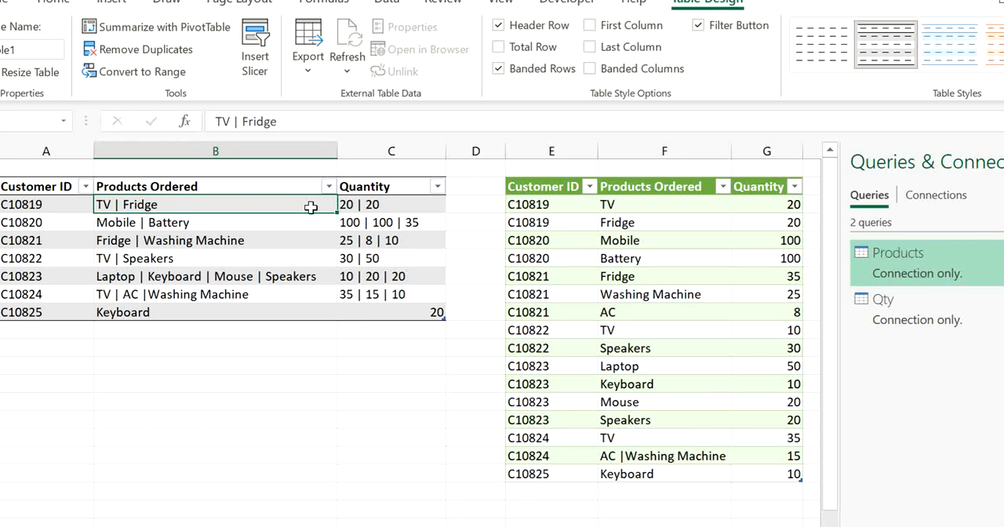
pyautogui.click(222, 223)
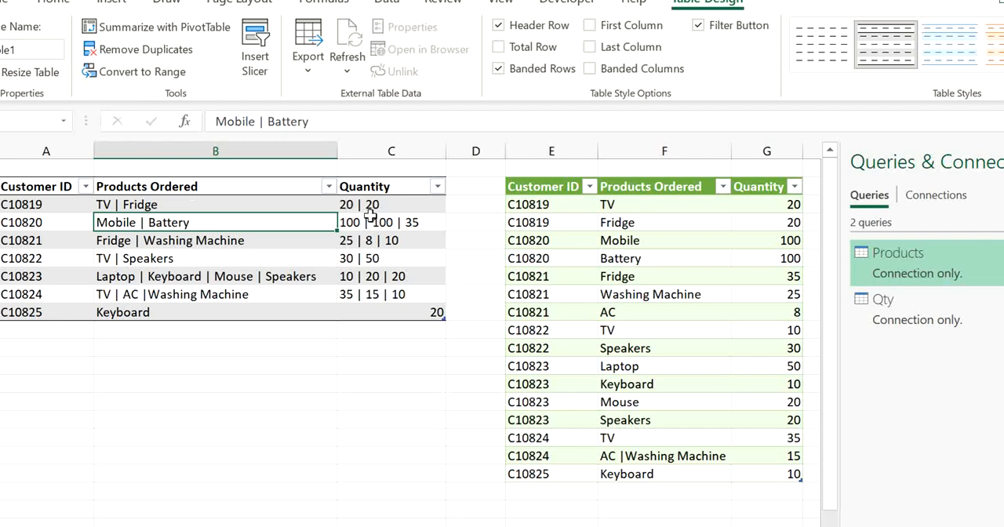
# Check each order's products against its quantities in the source table from C10821 to C10825, and reopen the Products query
pyautogui.click(248, 243)
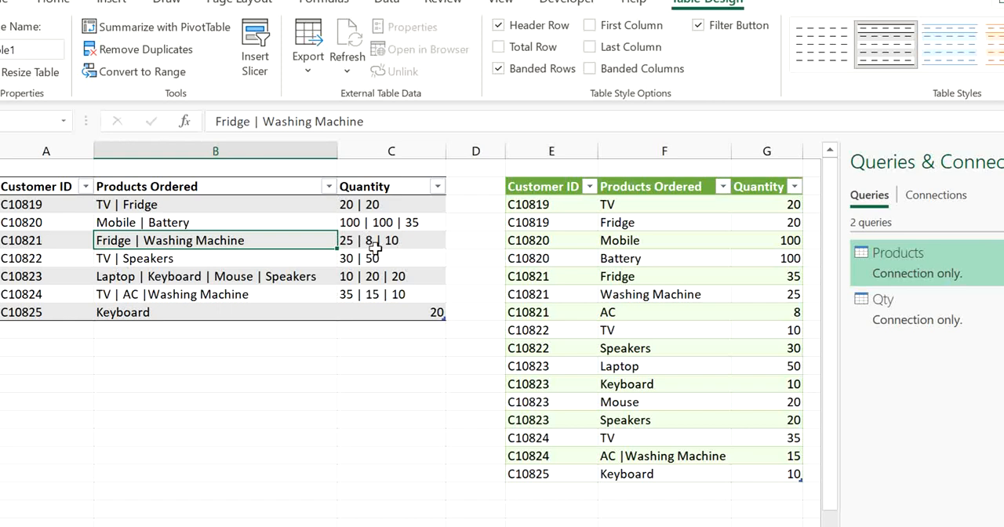
pyautogui.click(284, 259)
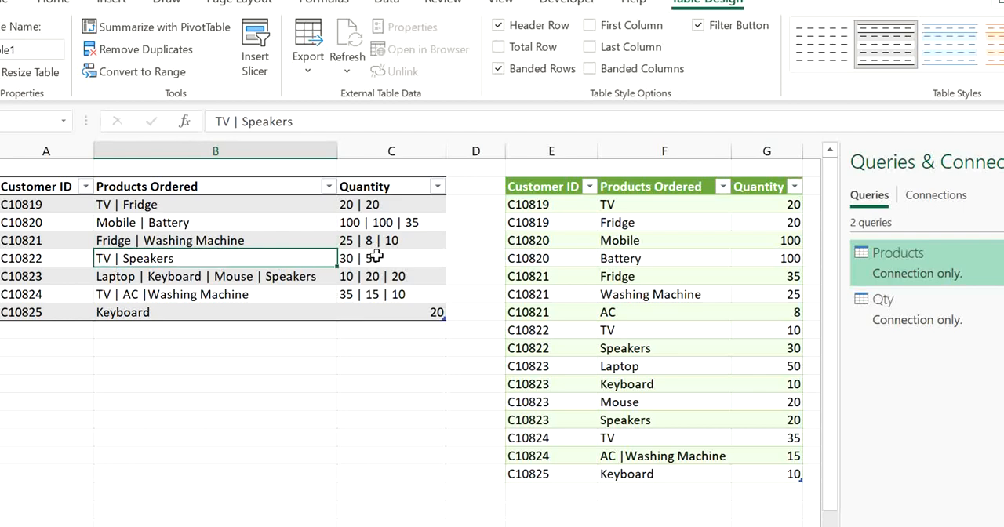
pyautogui.click(280, 279)
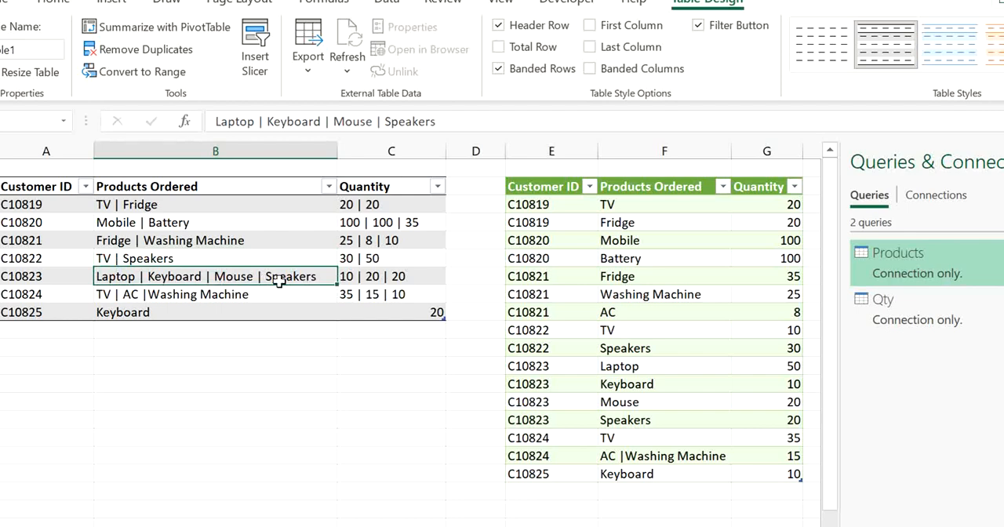
pyautogui.click(237, 298)
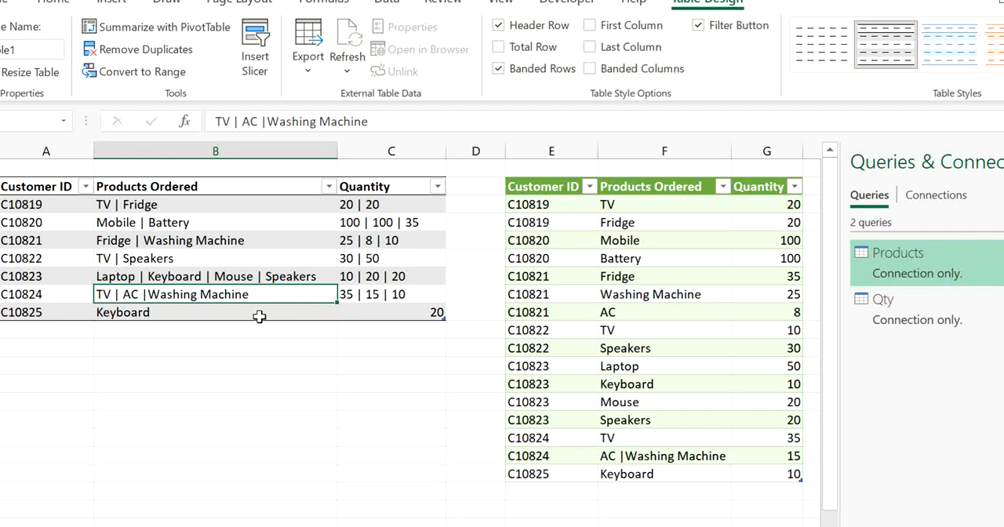
pyautogui.click(262, 315)
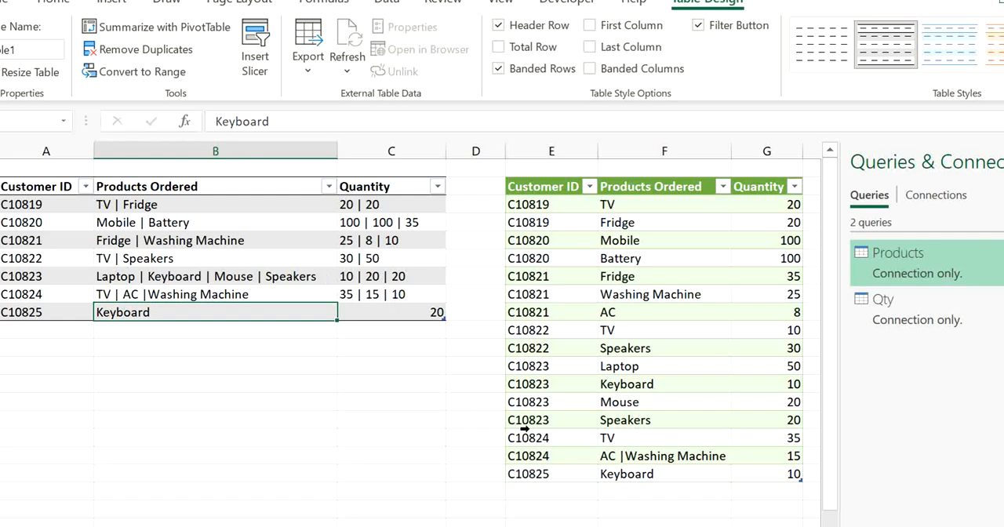
pyautogui.doubleClick(956, 254)
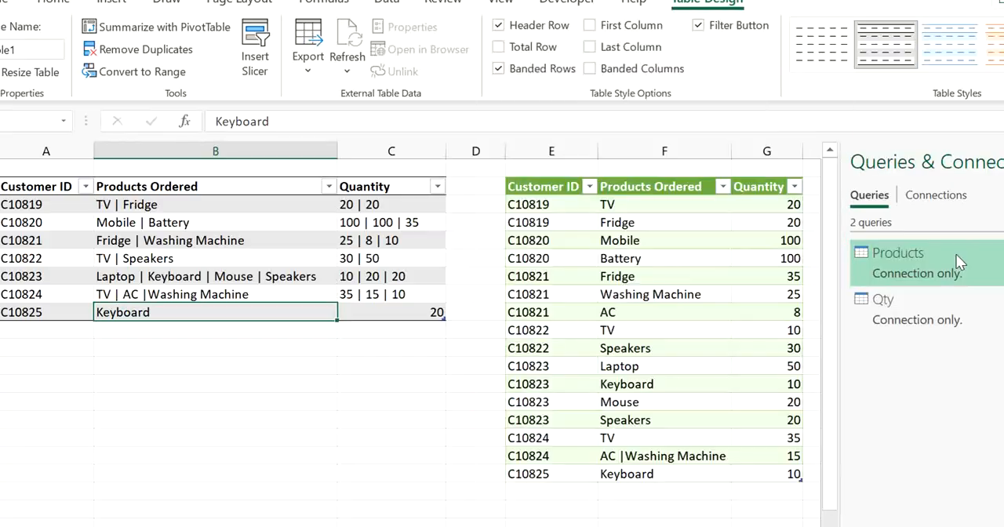
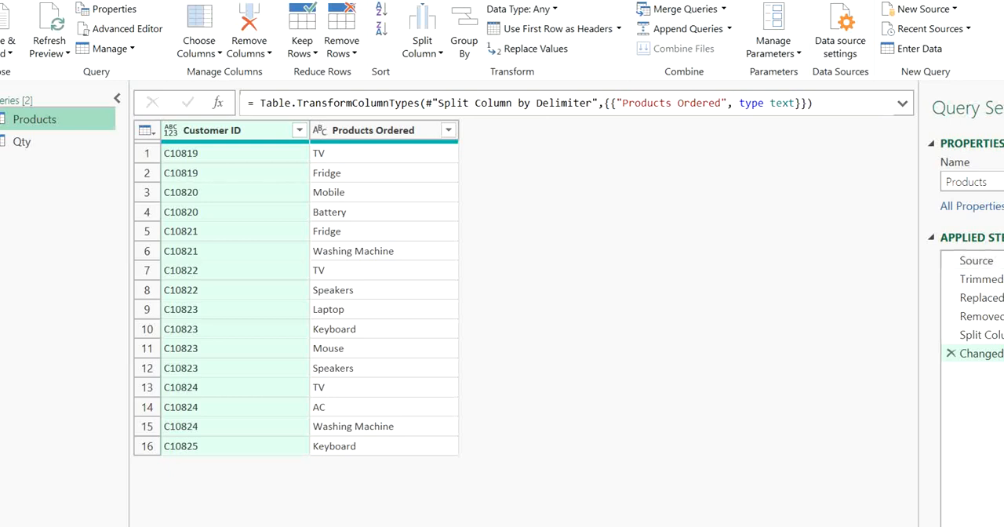
pyautogui.click(417, 270)
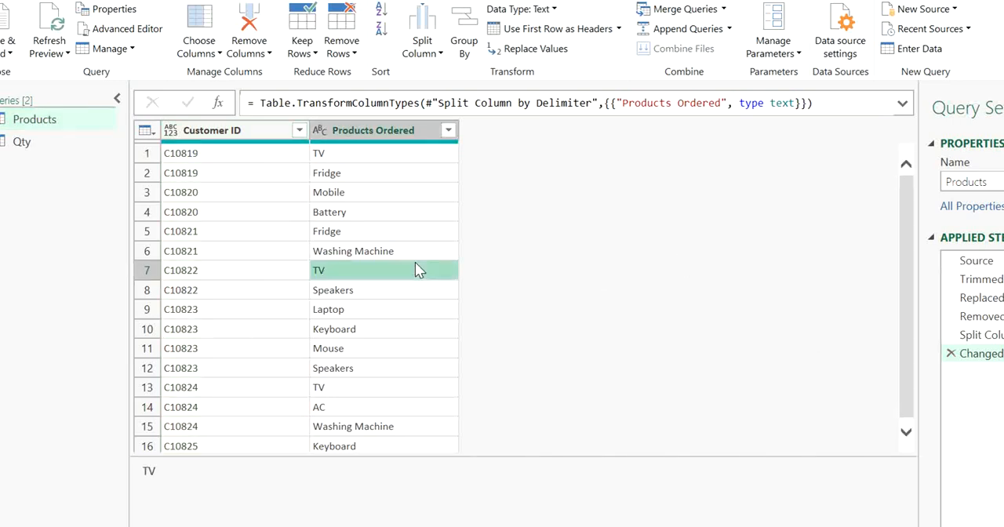
pyautogui.click(264, 196)
pyautogui.click(251, 155)
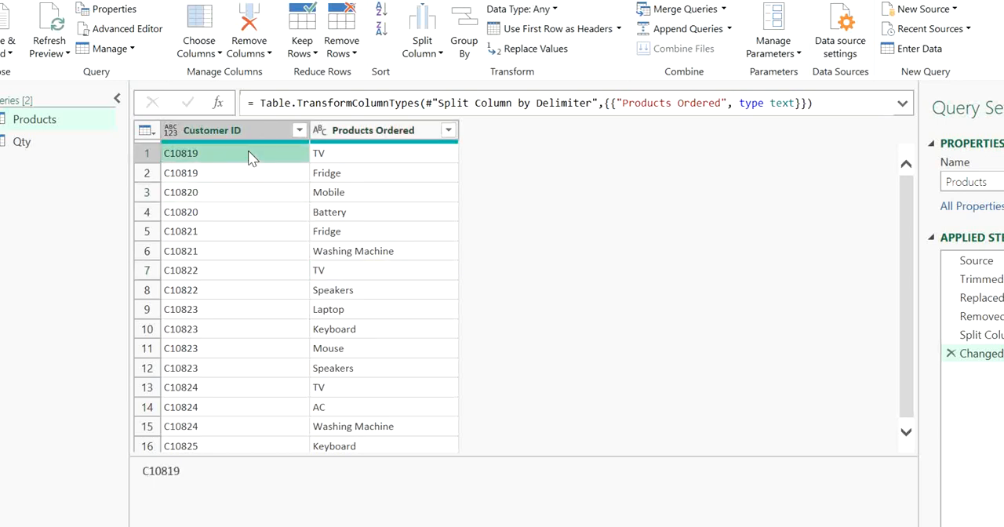
pyautogui.click(289, 212)
pyautogui.click(364, 190)
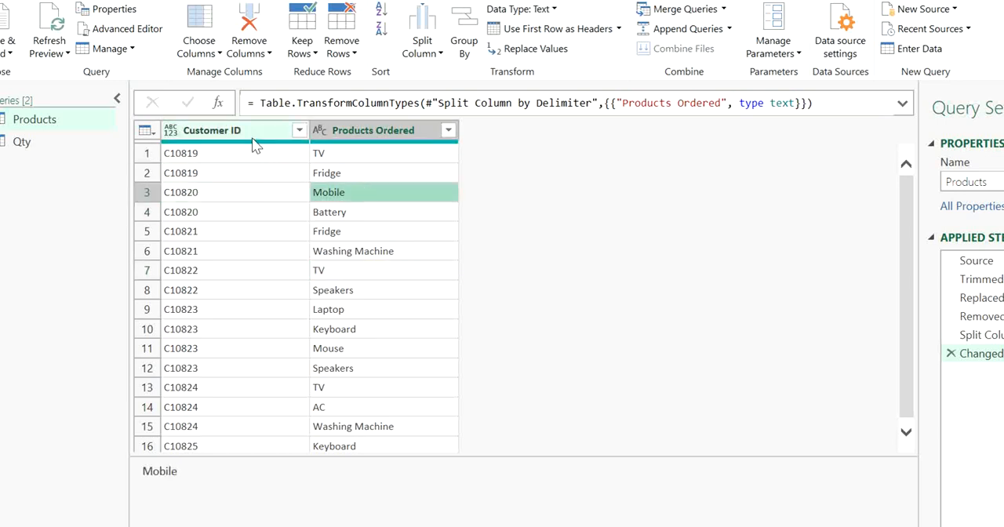
# Group the Products query by Customer ID using the All Rows operation
pyautogui.click(253, 142)
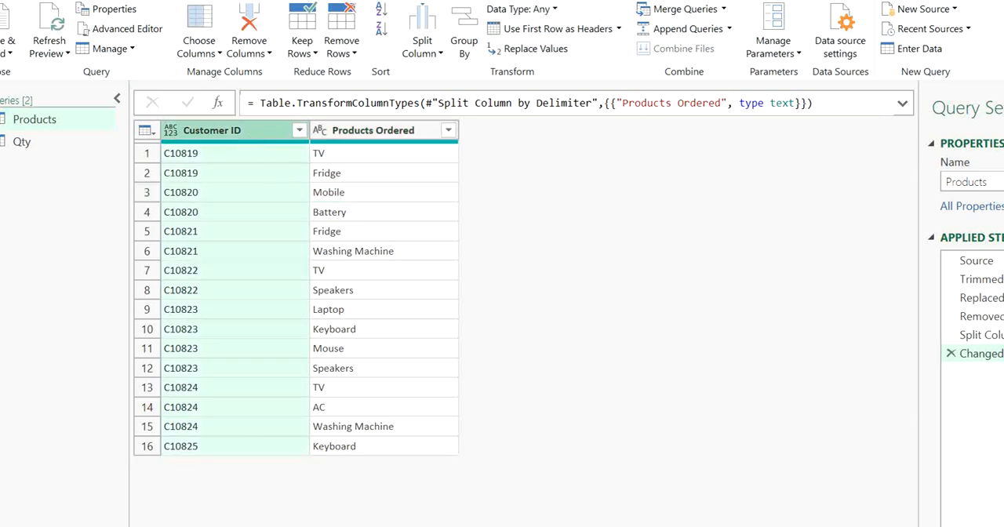
pyautogui.click(93, 0)
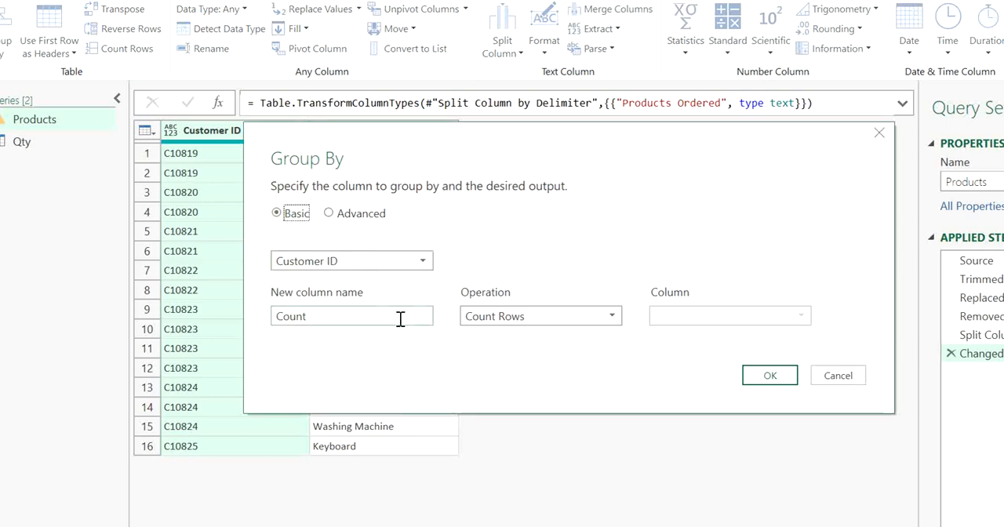
pyautogui.click(499, 314)
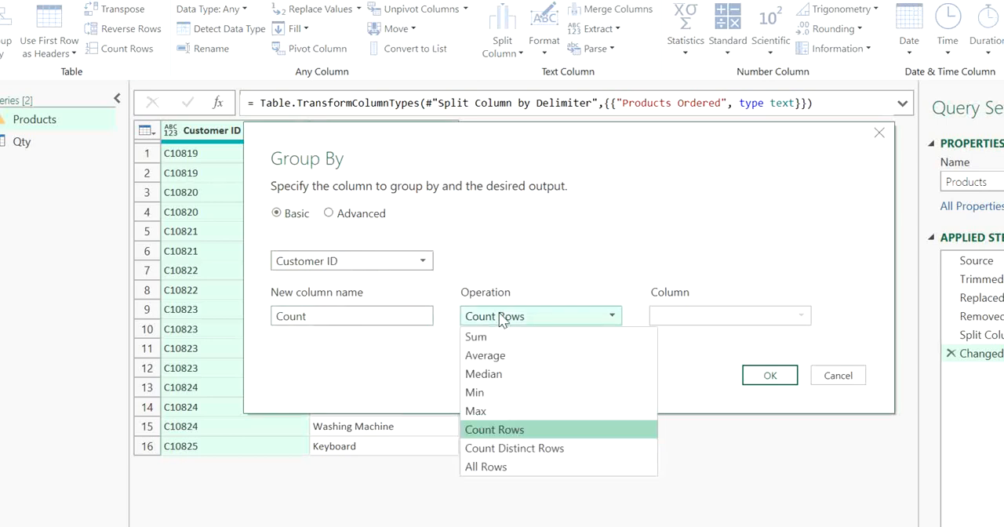
pyautogui.click(504, 471)
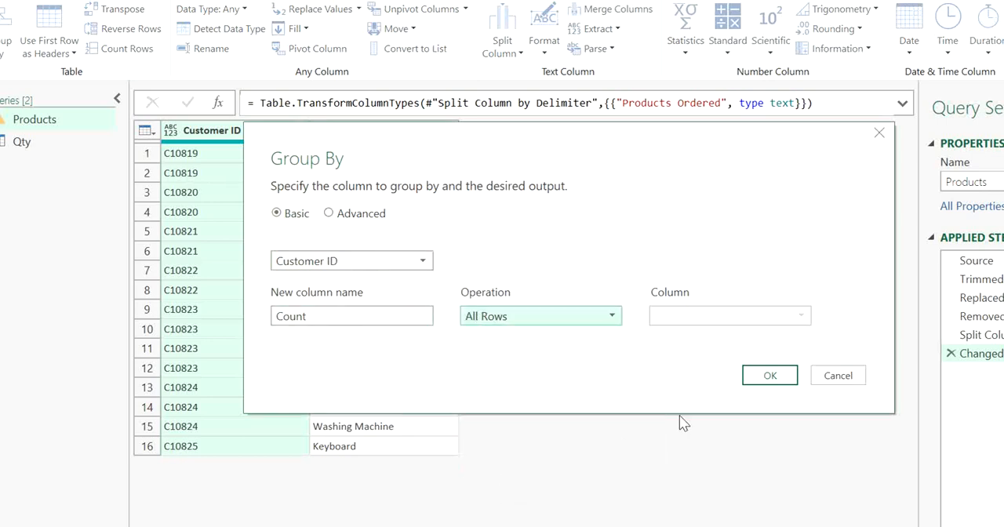
pyautogui.click(753, 382)
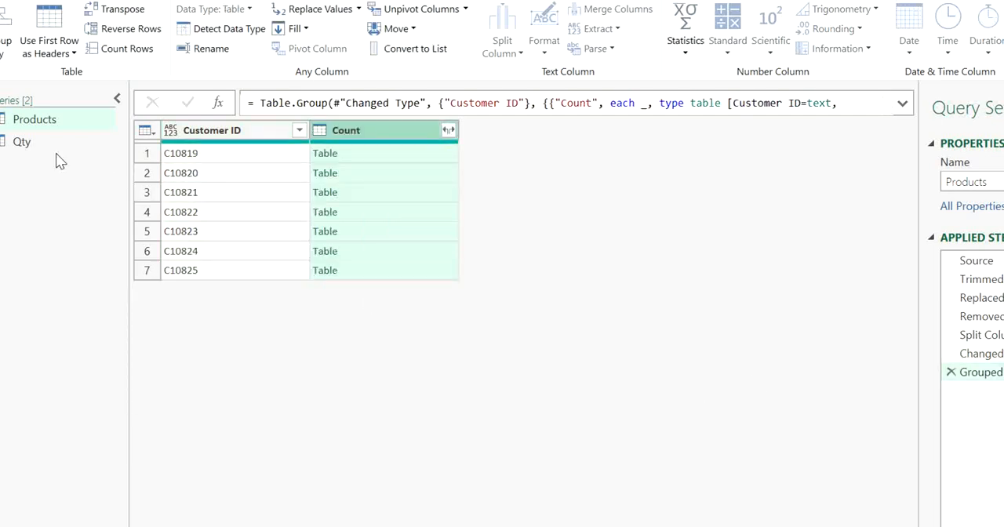
# Group the Qty query by Customer ID as well, using the All Rows operation
pyautogui.click(21, 142)
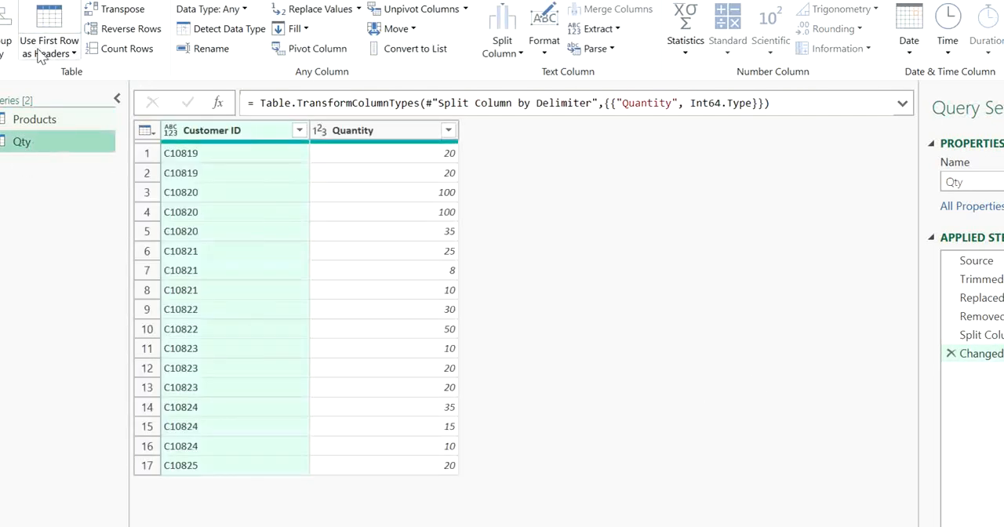
pyautogui.click(4, 39)
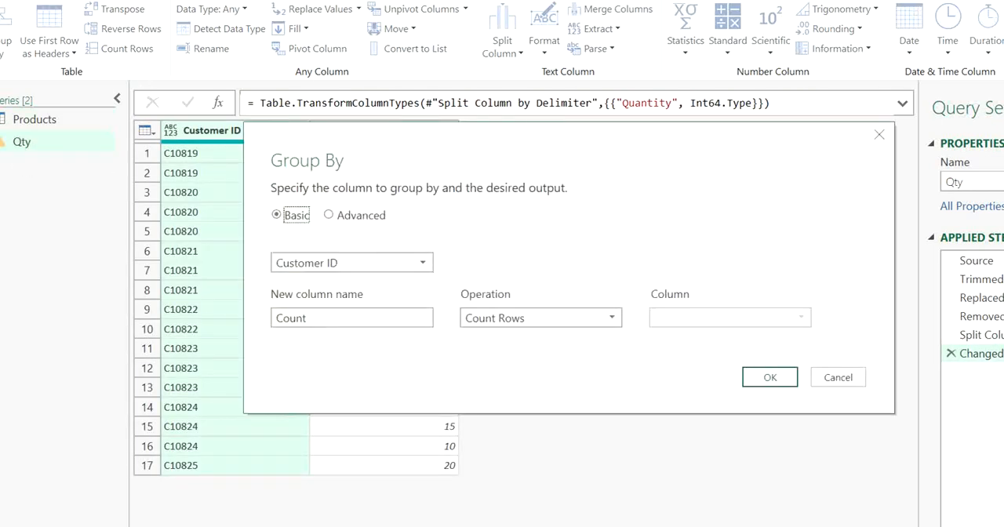
pyautogui.click(516, 317)
pyautogui.click(521, 467)
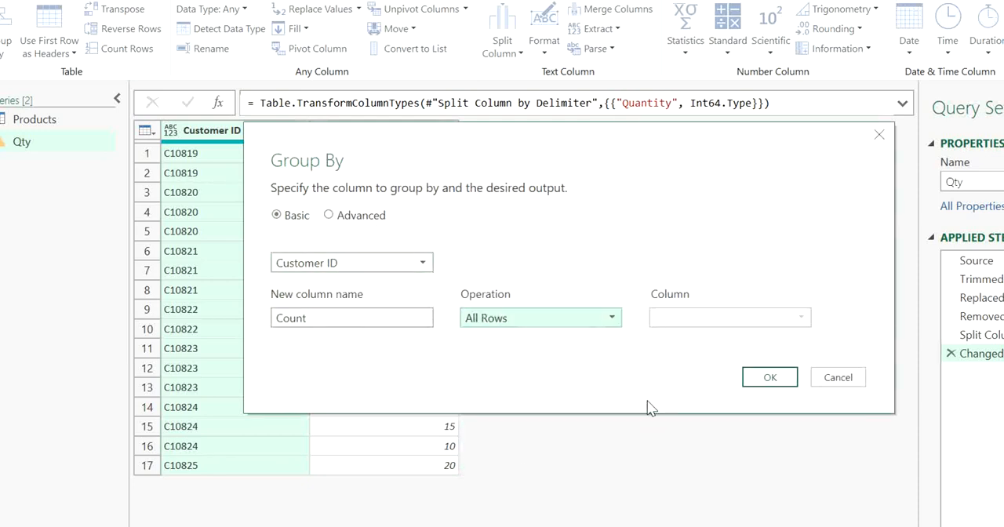
pyautogui.click(767, 377)
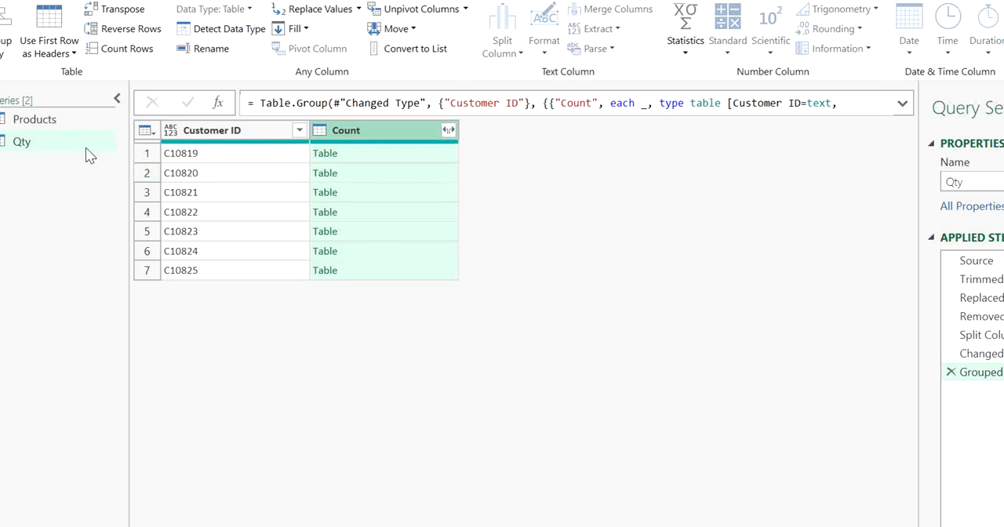
# Preview the nested product tables for C10819, C10820 and C10822 in the grouped Products query
pyautogui.click(67, 116)
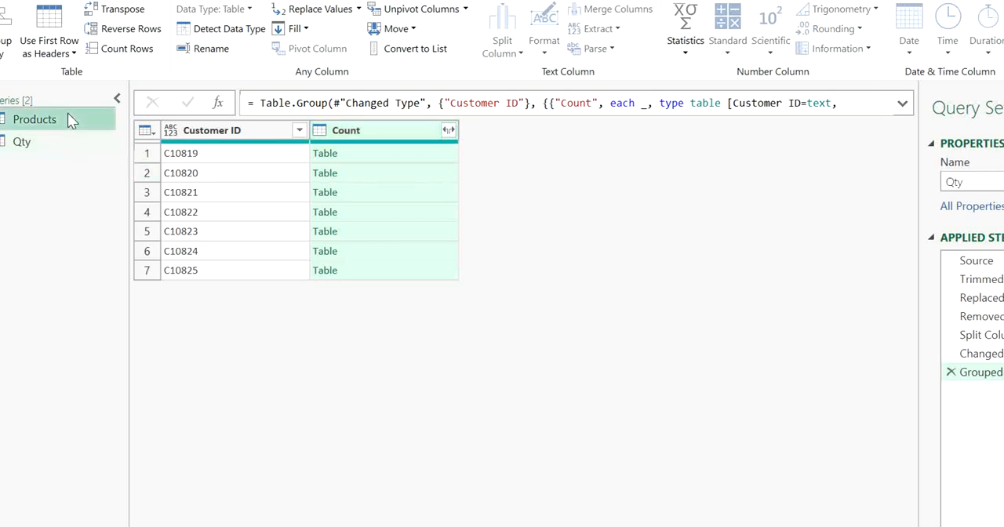
pyautogui.click(402, 156)
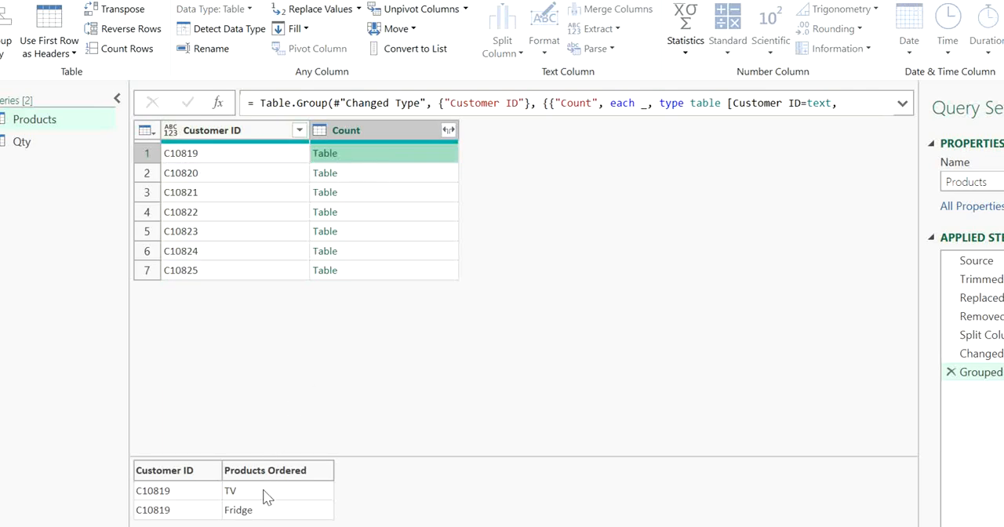
pyautogui.click(382, 178)
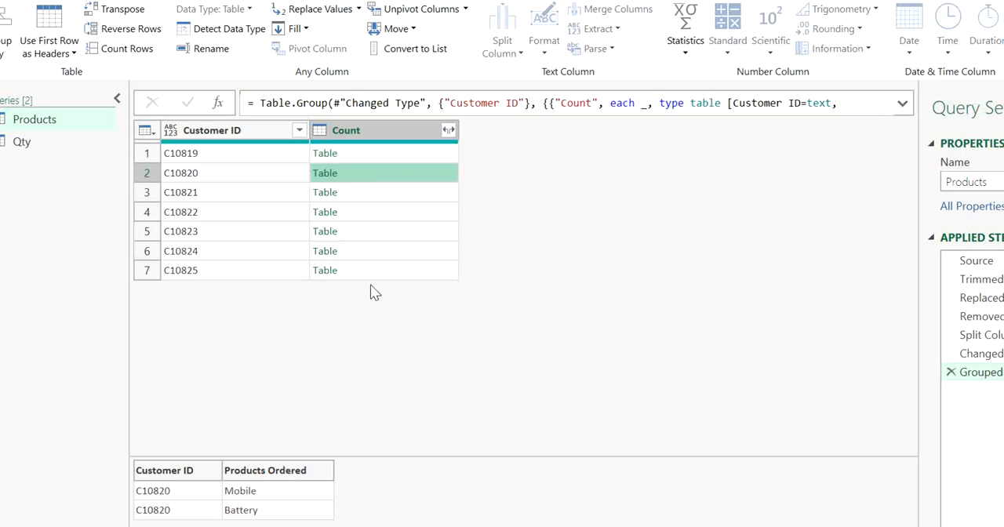
pyautogui.click(394, 217)
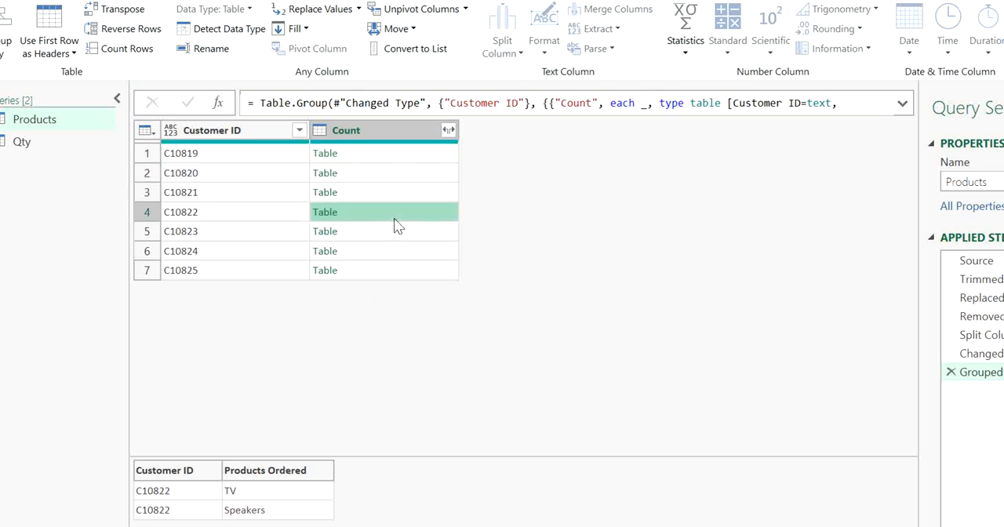
# Examine the nested quantity tables of the individual customers from C10819 to C10825 in the grouped Qty query
pyautogui.click(46, 142)
pyautogui.click(396, 164)
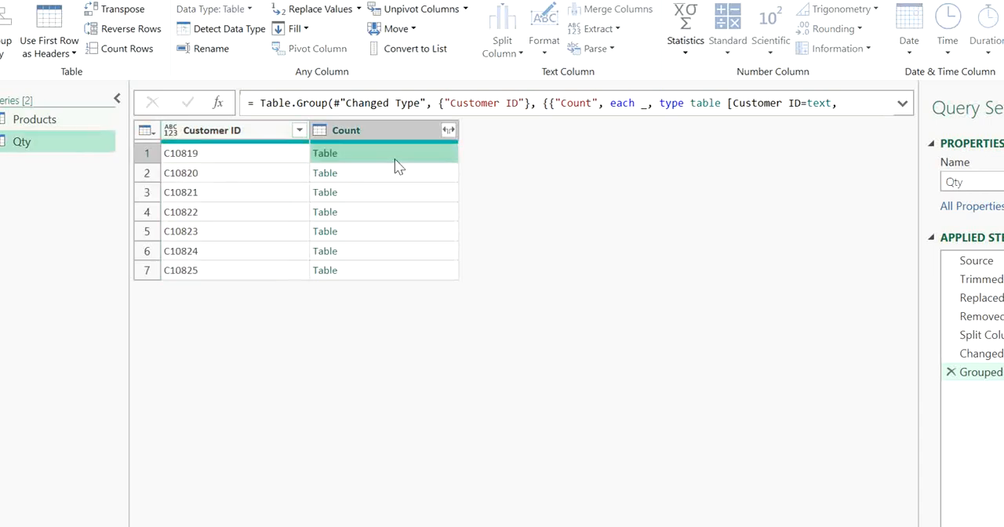
pyautogui.click(396, 191)
pyautogui.click(393, 218)
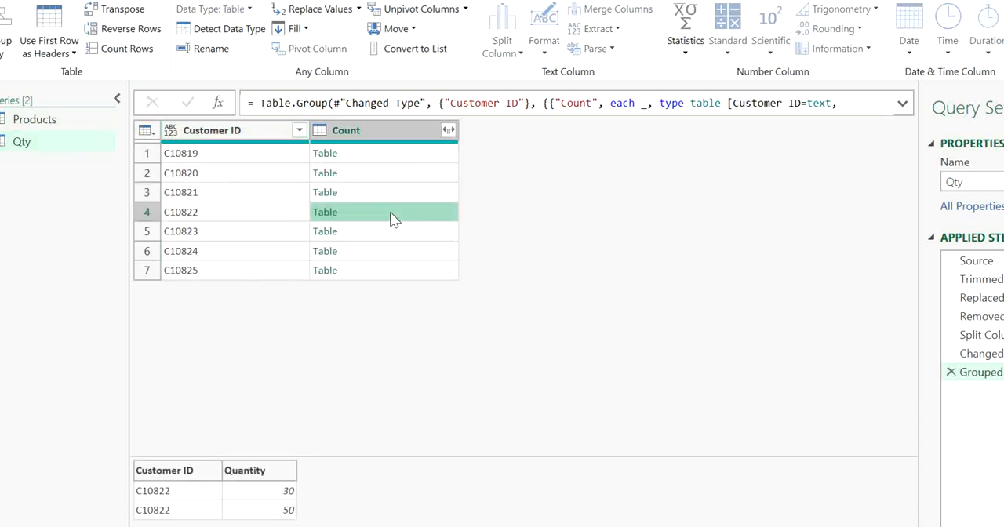
pyautogui.click(390, 232)
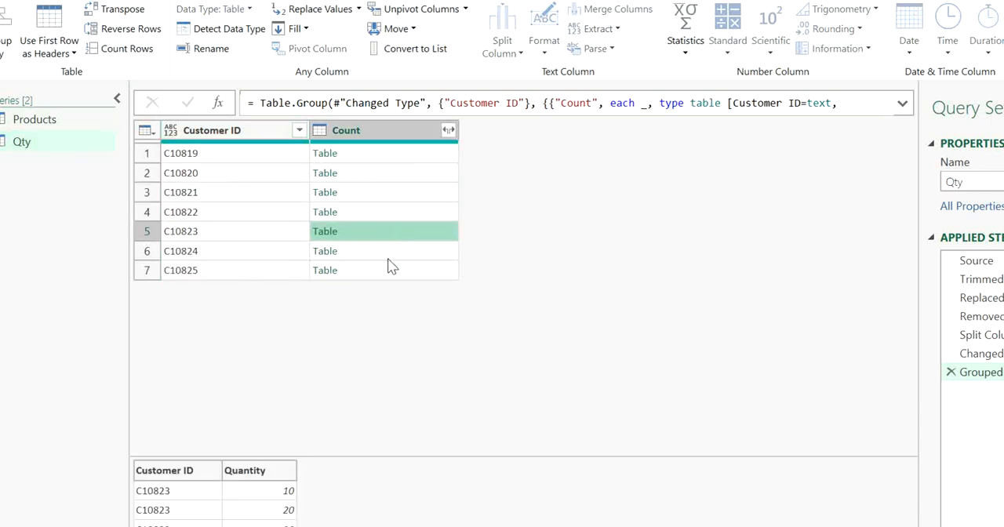
pyautogui.click(388, 258)
pyautogui.click(387, 272)
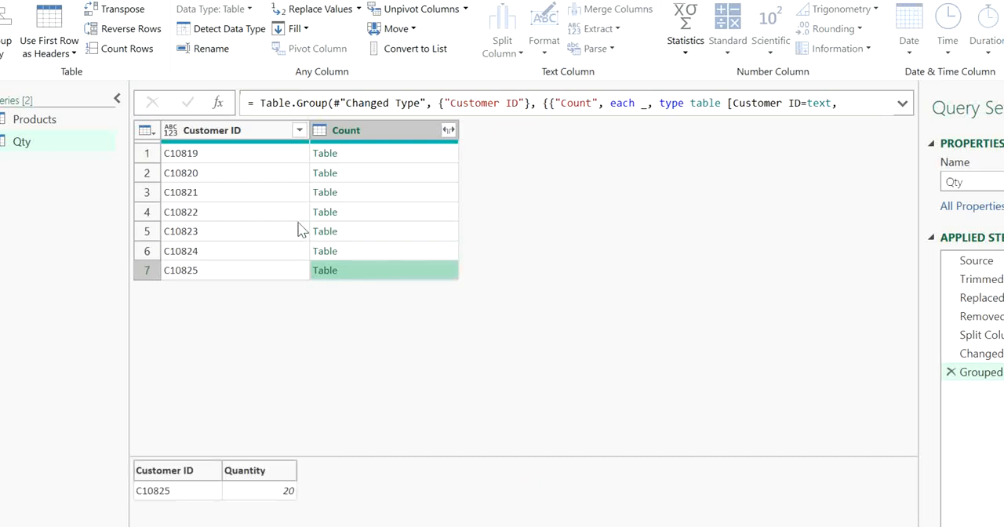
pyautogui.click(360, 157)
pyautogui.click(361, 192)
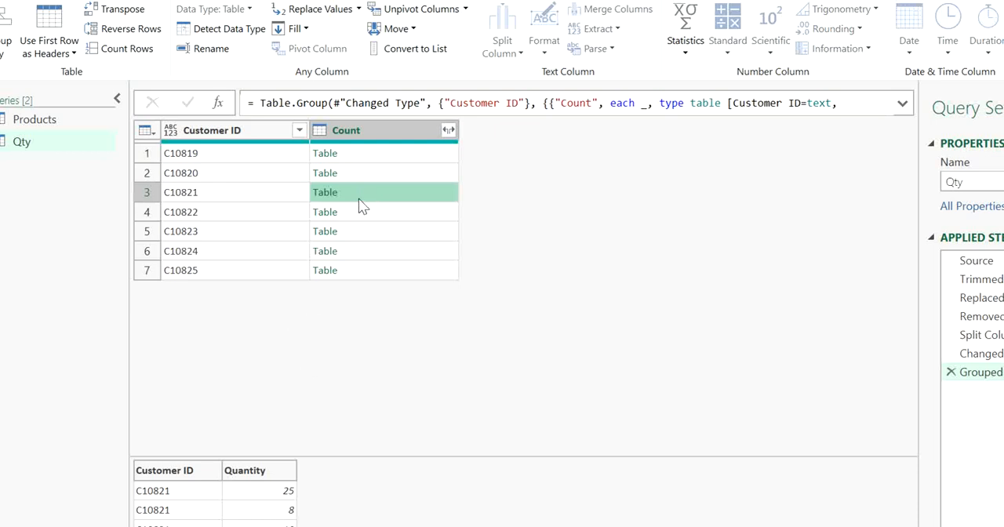
pyautogui.click(392, 153)
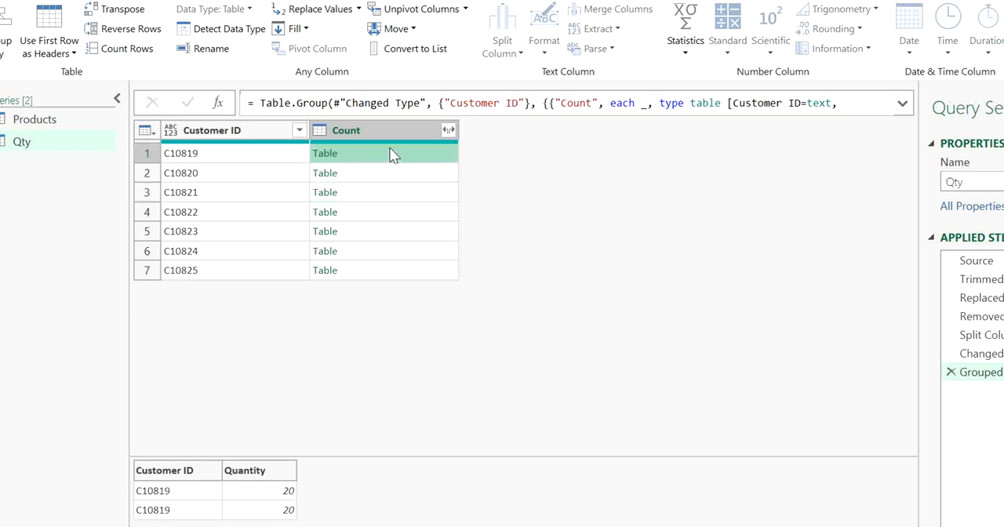
# Compare the nested table for C10819 between the Products and Qty queries, ending on the Products query
pyautogui.click(59, 128)
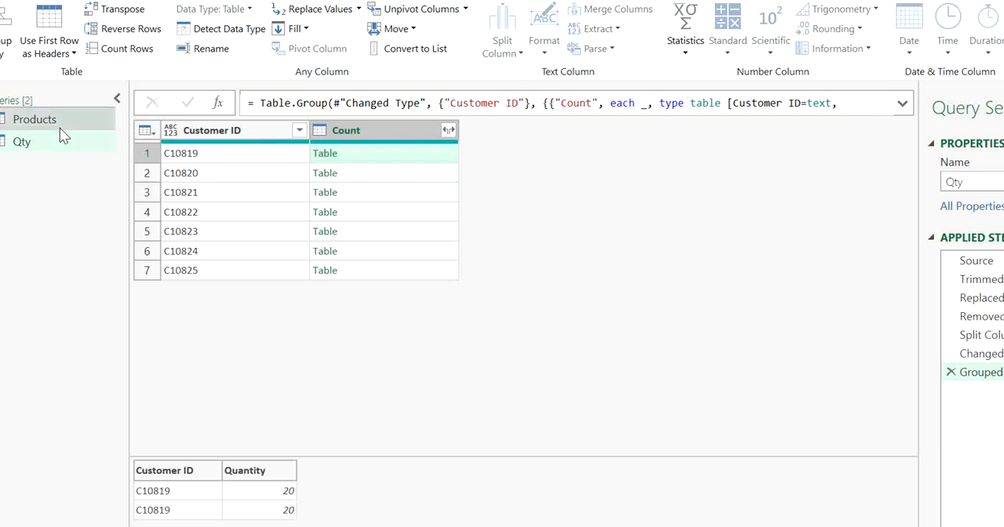
pyautogui.click(69, 142)
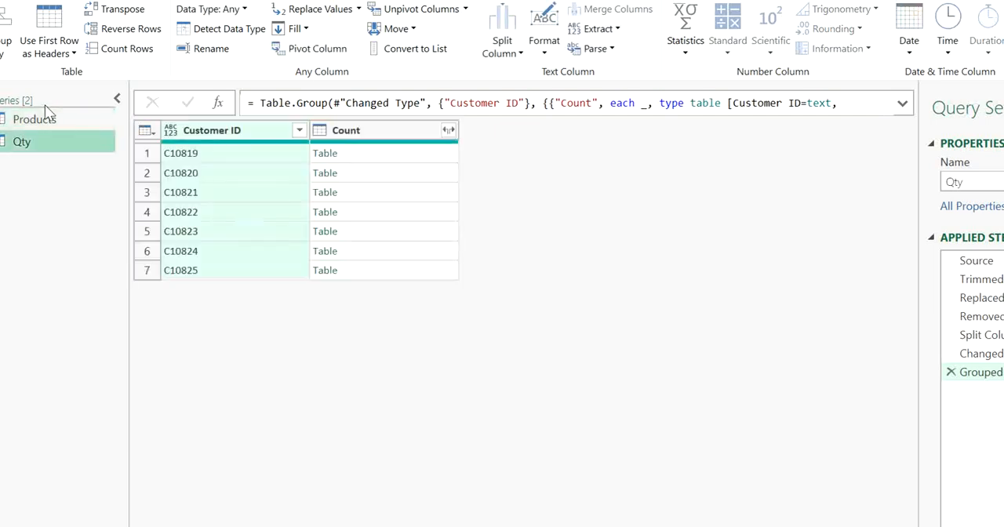
pyautogui.click(47, 121)
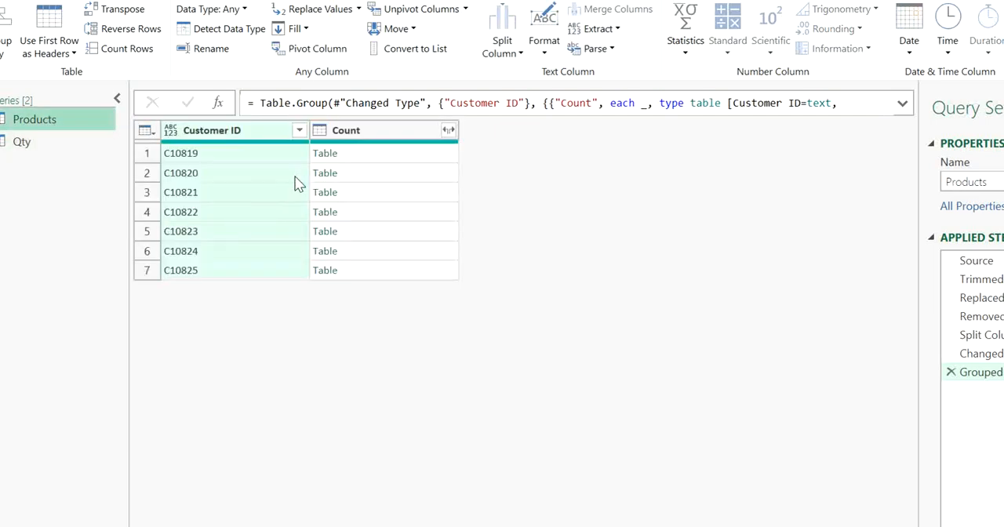
pyautogui.click(398, 156)
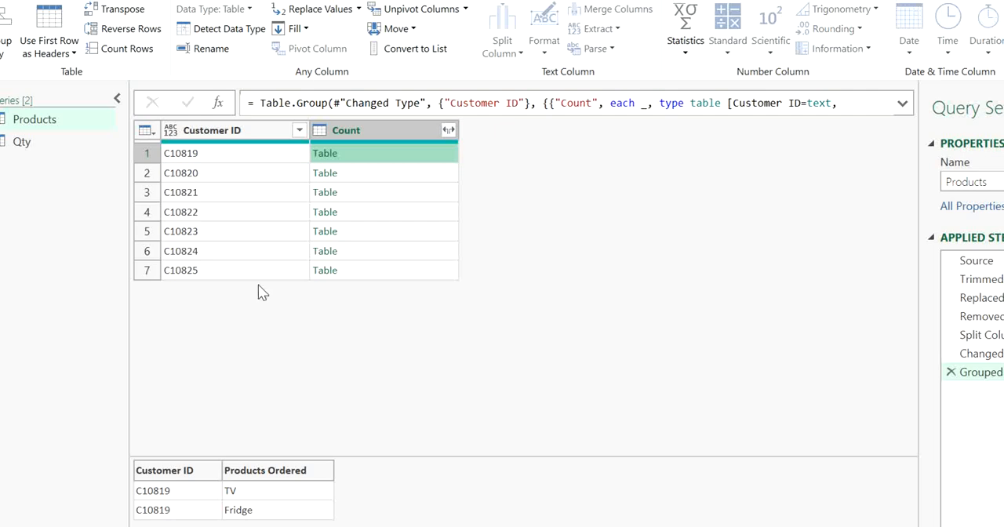
pyautogui.click(97, 144)
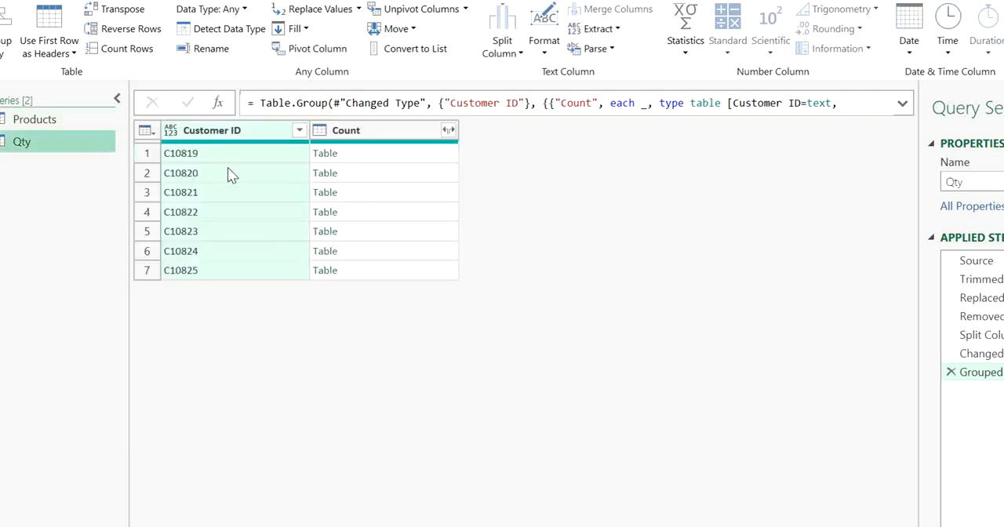
pyautogui.click(416, 154)
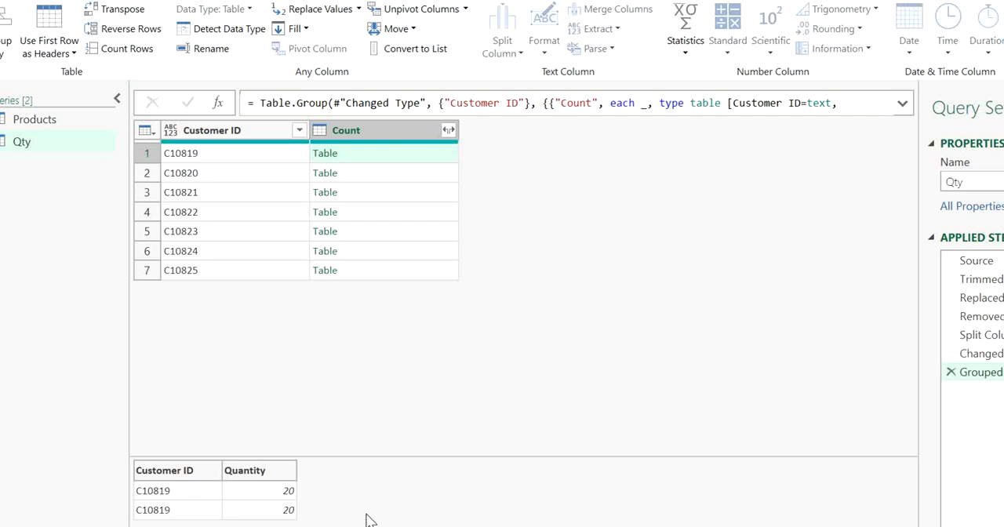
pyautogui.click(76, 118)
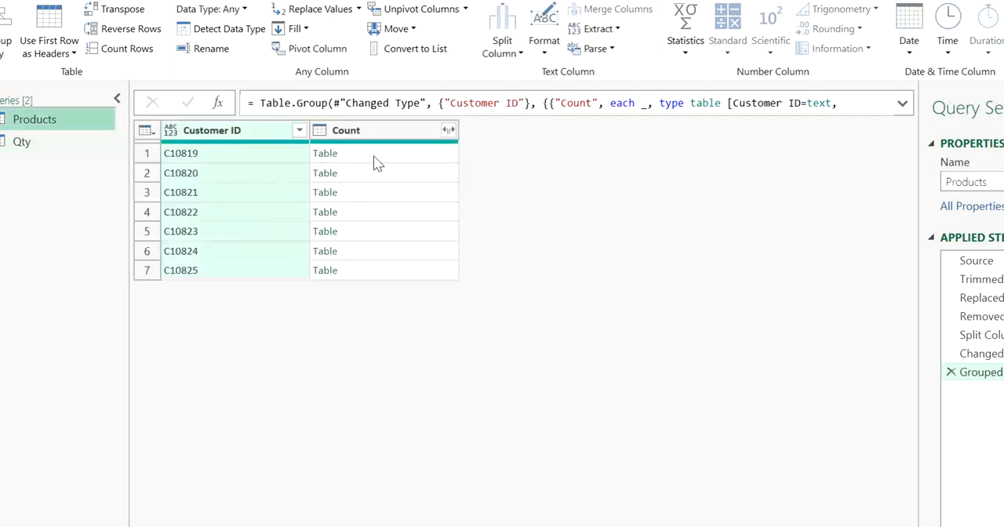
pyautogui.click(373, 157)
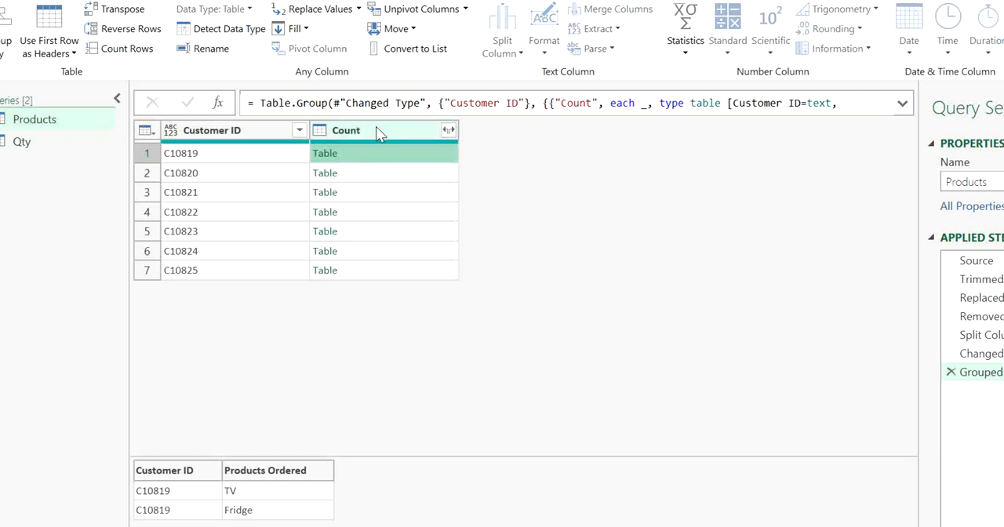
pyautogui.rightClick(38, 178)
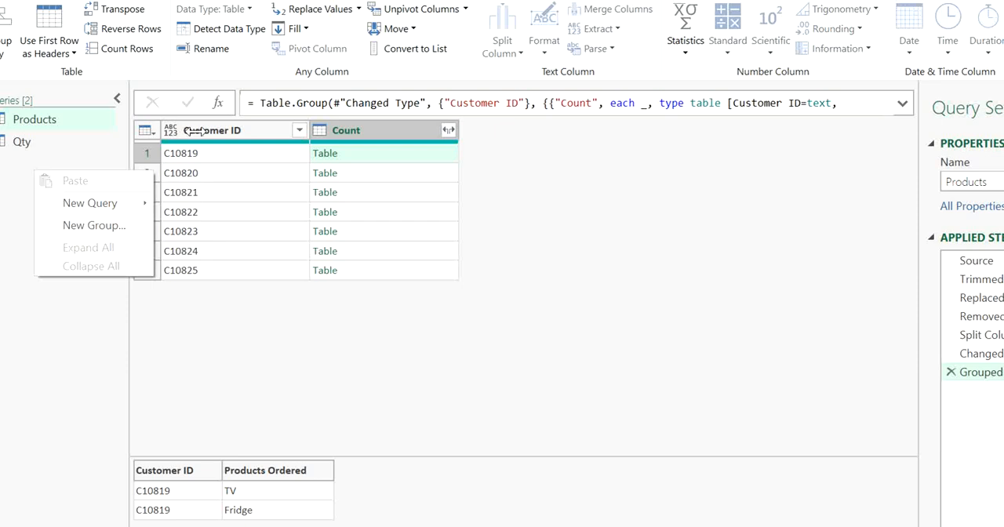
pyautogui.press('Escape')
pyautogui.click(334, 194)
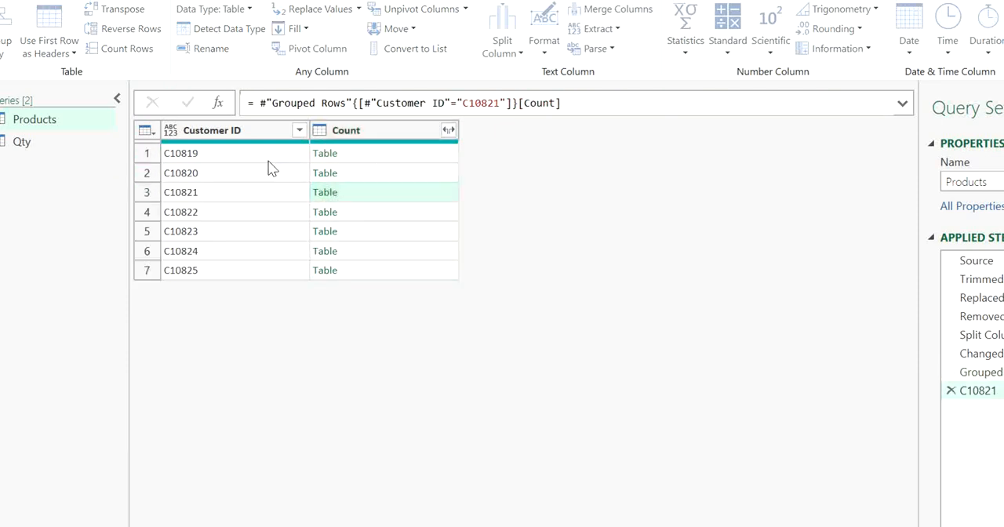
pyautogui.click(952, 392)
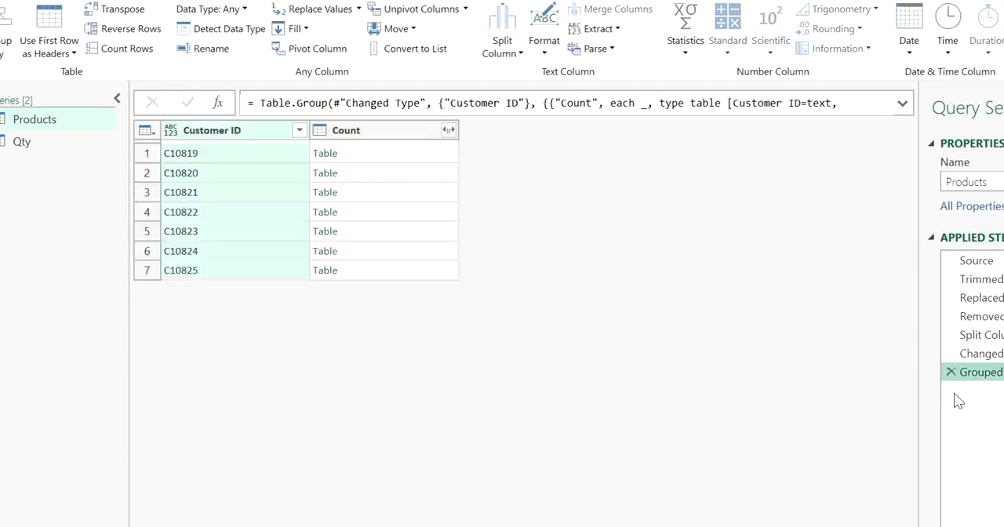
# Add an index column starting from 1 to the grouped Products query
pyautogui.click(176, 1)
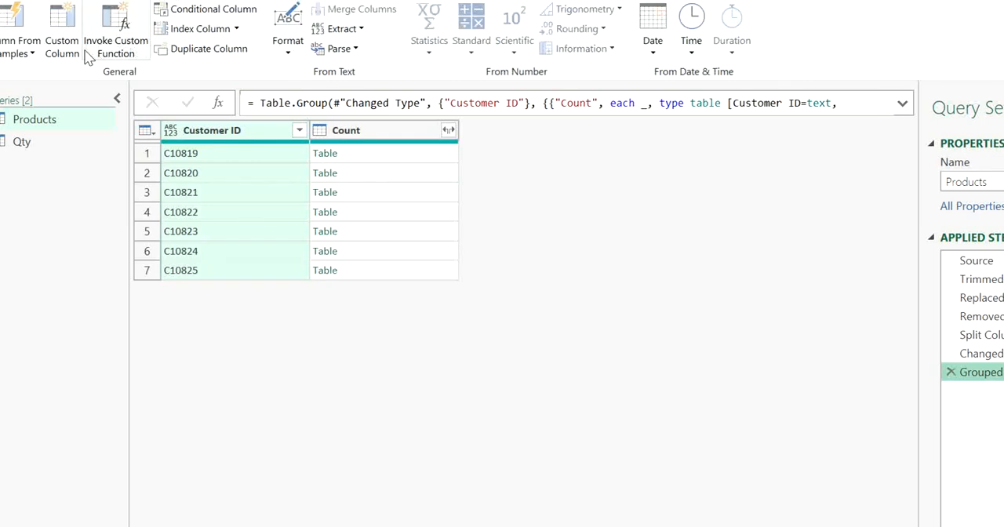
pyautogui.click(236, 29)
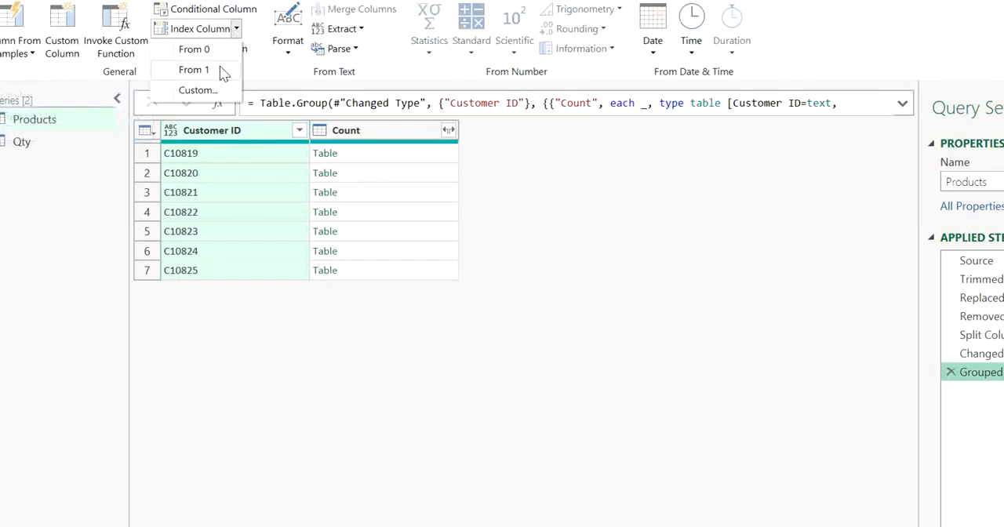
pyautogui.click(219, 70)
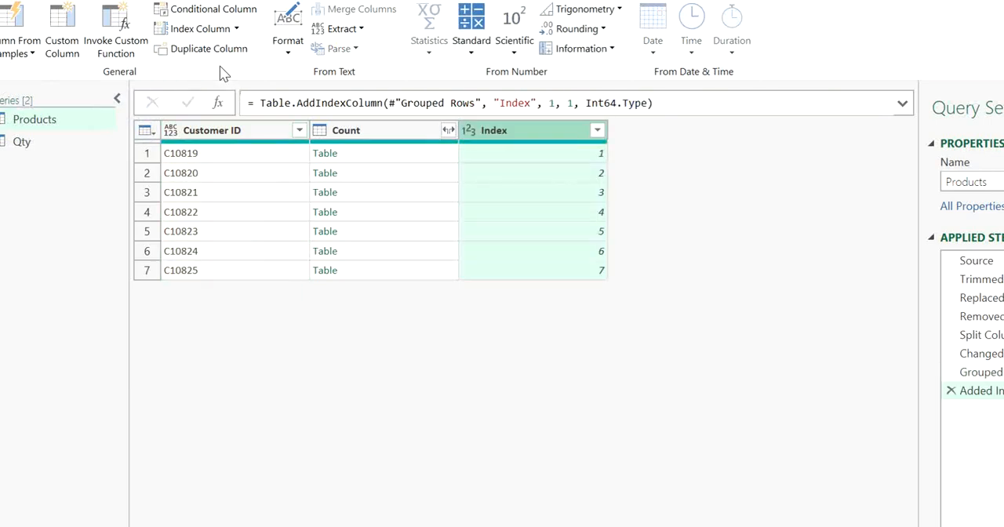
# Inspect the index column's values and its Table.AddIndexColumn formula, and delete the added index step
pyautogui.click(563, 192)
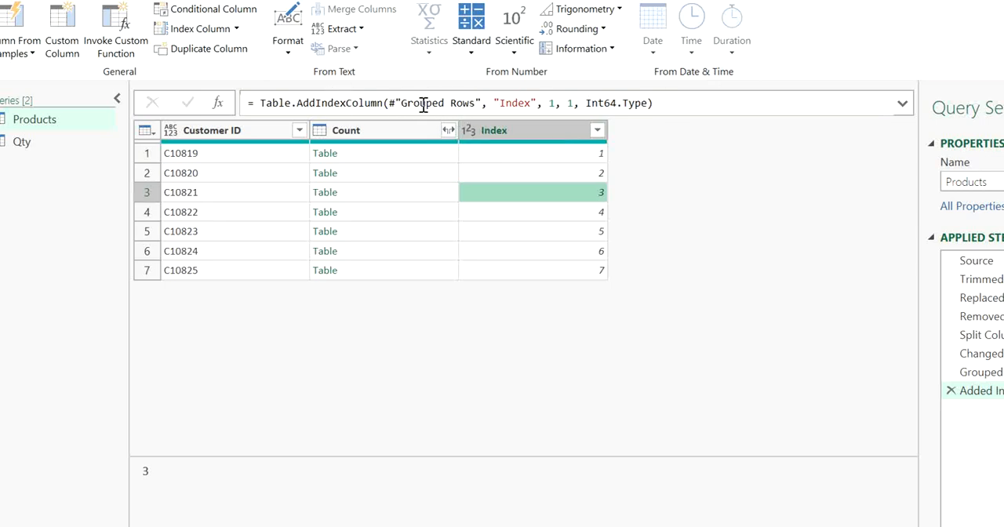
pyautogui.click(461, 109)
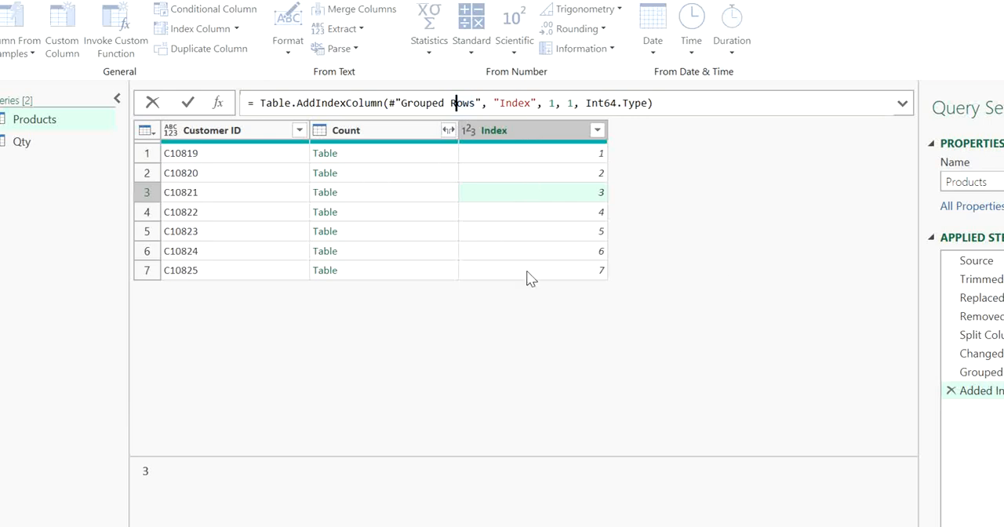
pyautogui.click(524, 104)
pyautogui.click(555, 104)
pyautogui.click(594, 179)
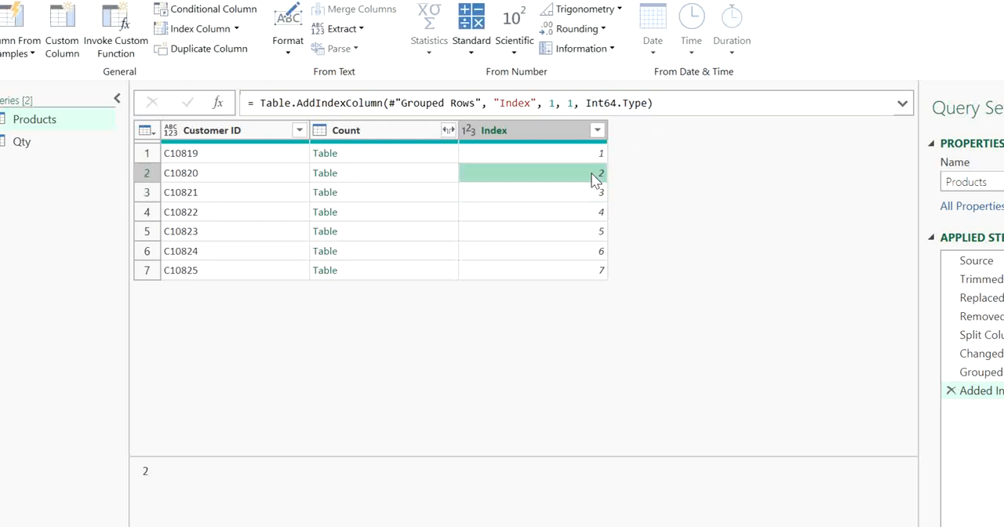
pyautogui.click(557, 154)
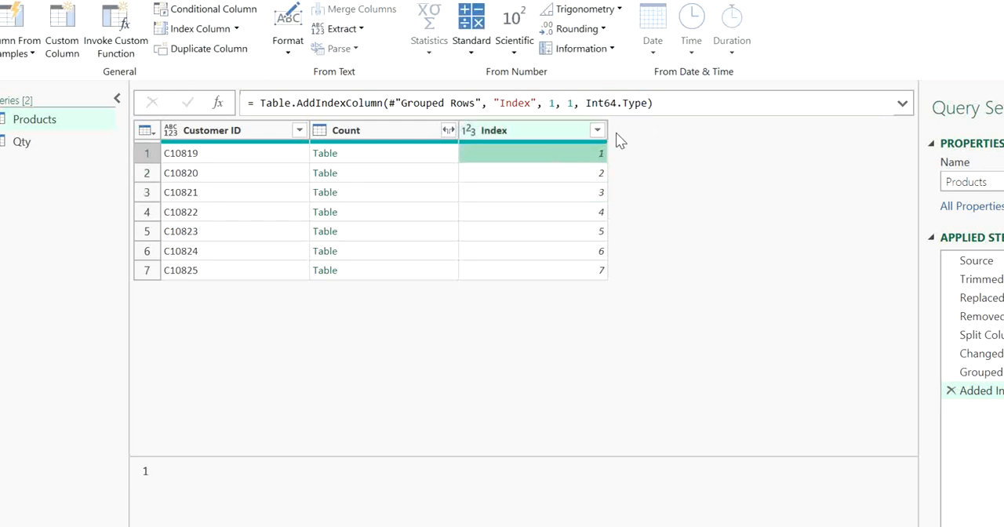
pyautogui.click(951, 389)
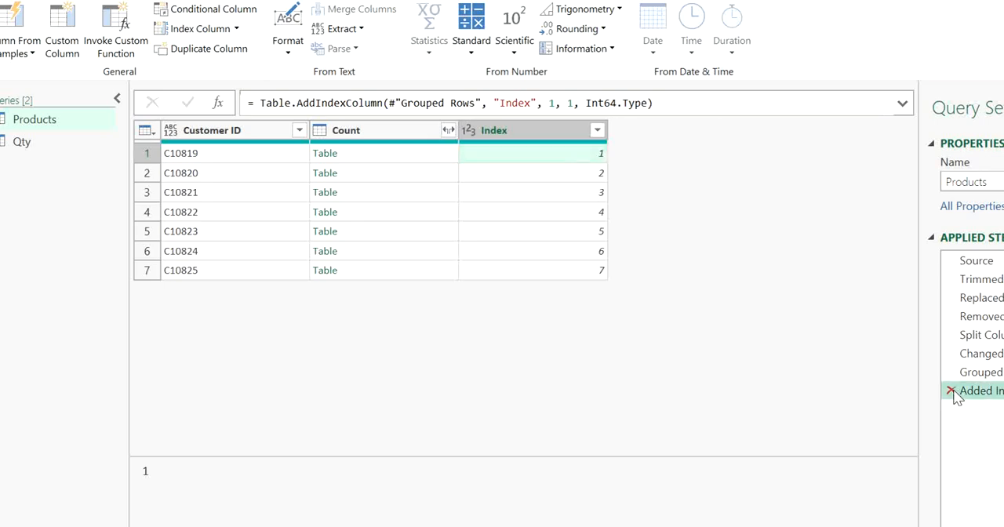
# Preview the nested product tables for C10819 and C10820, and select the Count column
pyautogui.click(392, 163)
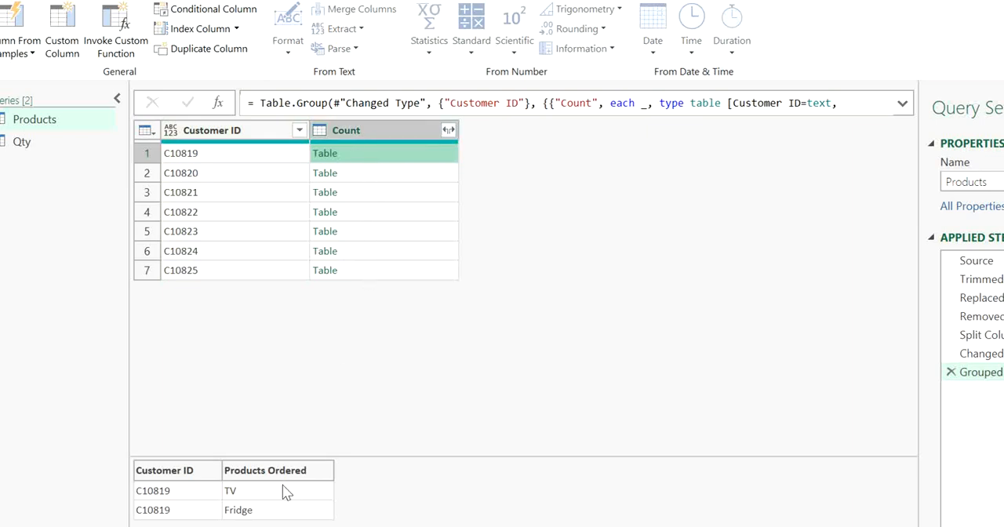
pyautogui.click(397, 173)
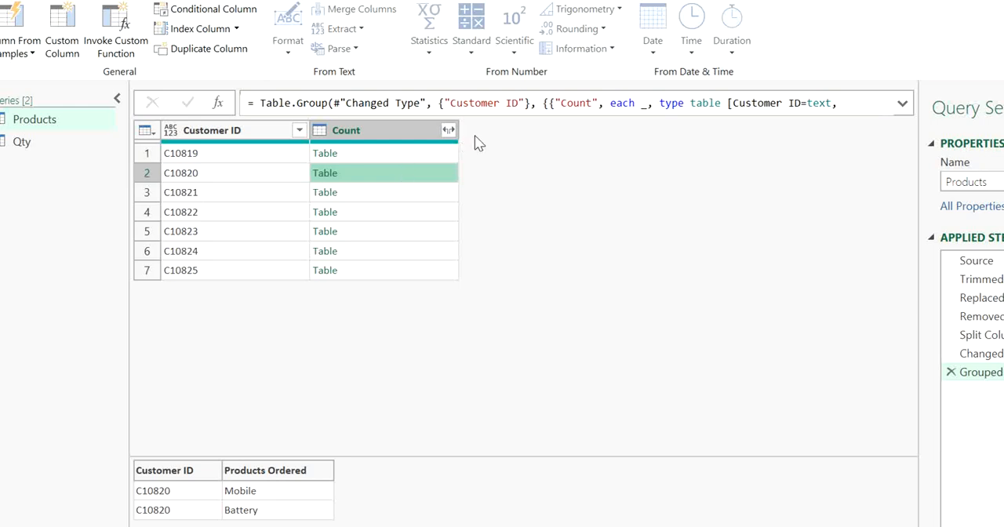
pyautogui.click(361, 150)
pyautogui.click(382, 130)
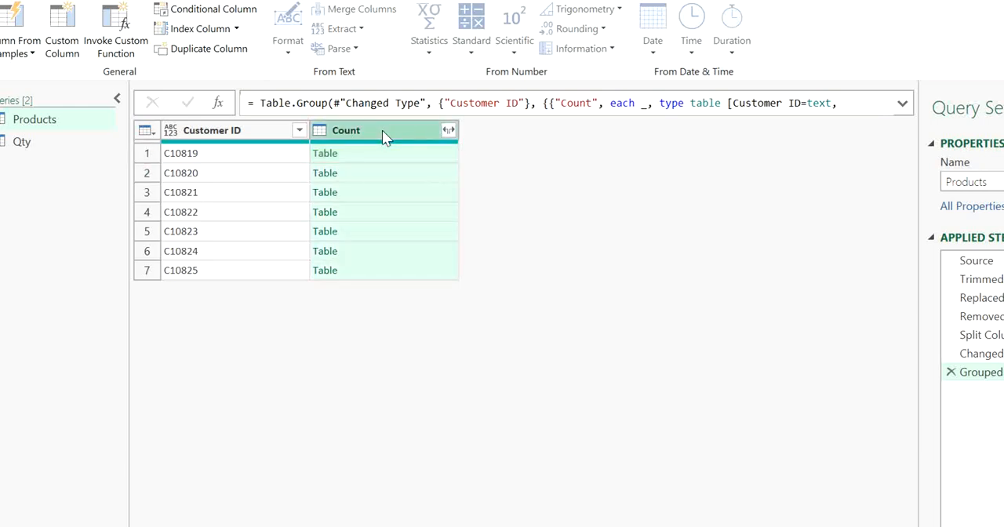
# Start a custom column in the Products query with a formula that calls Table.AddIndexColumn
pyautogui.click(66, 51)
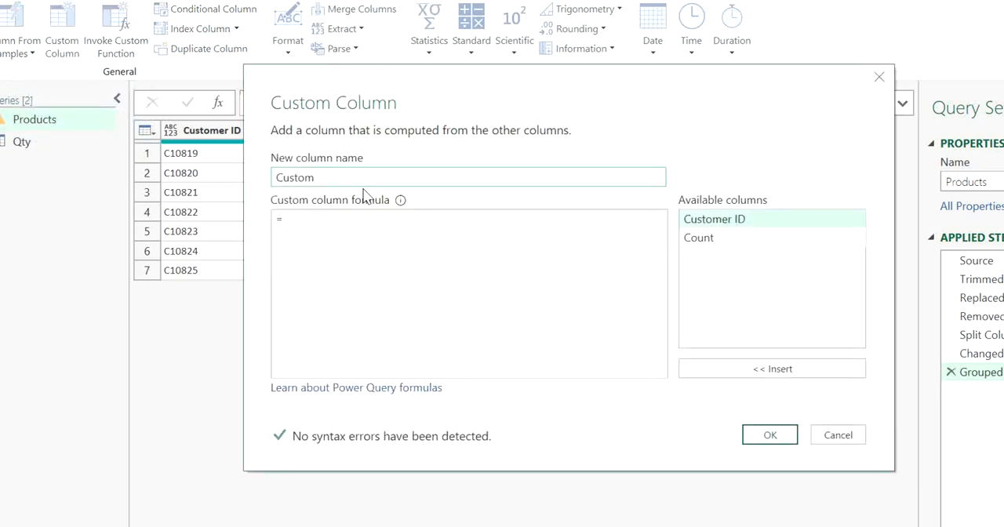
pyautogui.click(360, 226)
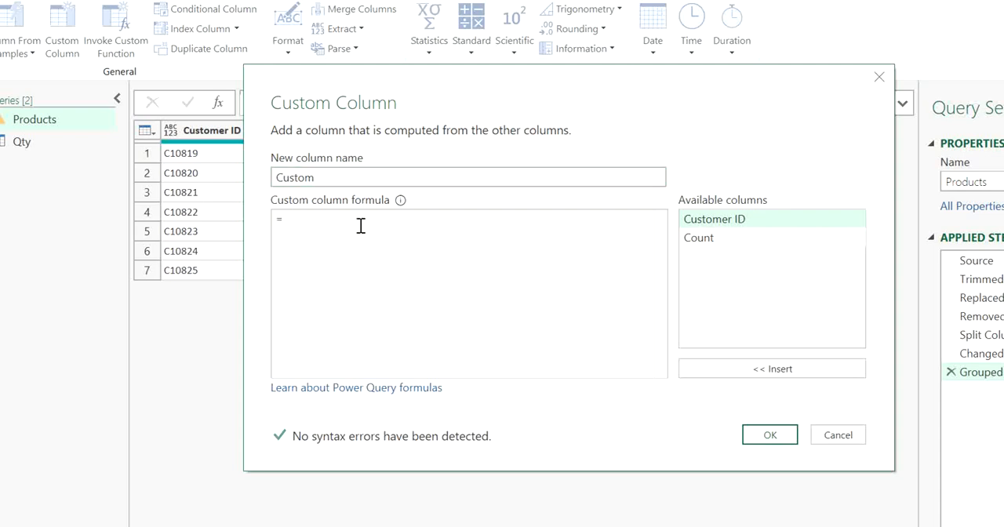
pyautogui.write('T')
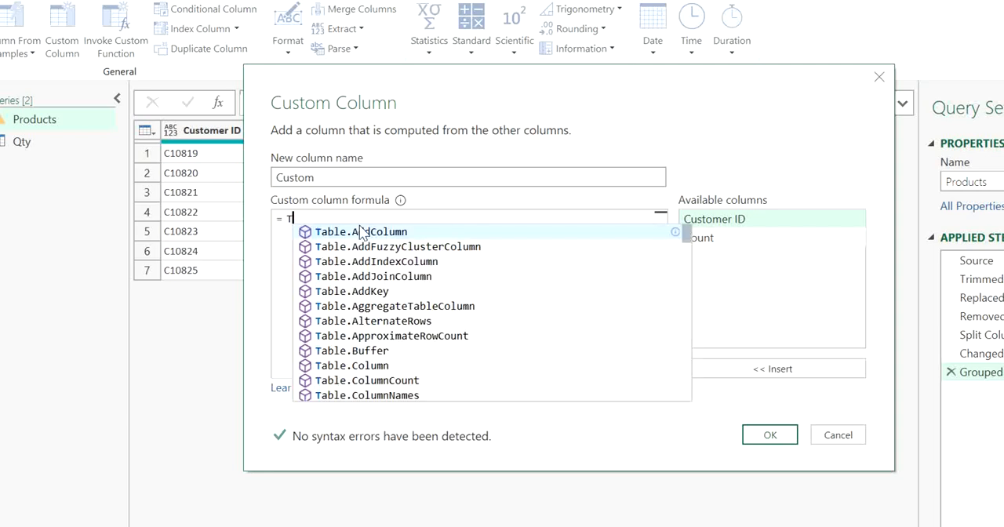
pyautogui.write('able.I')
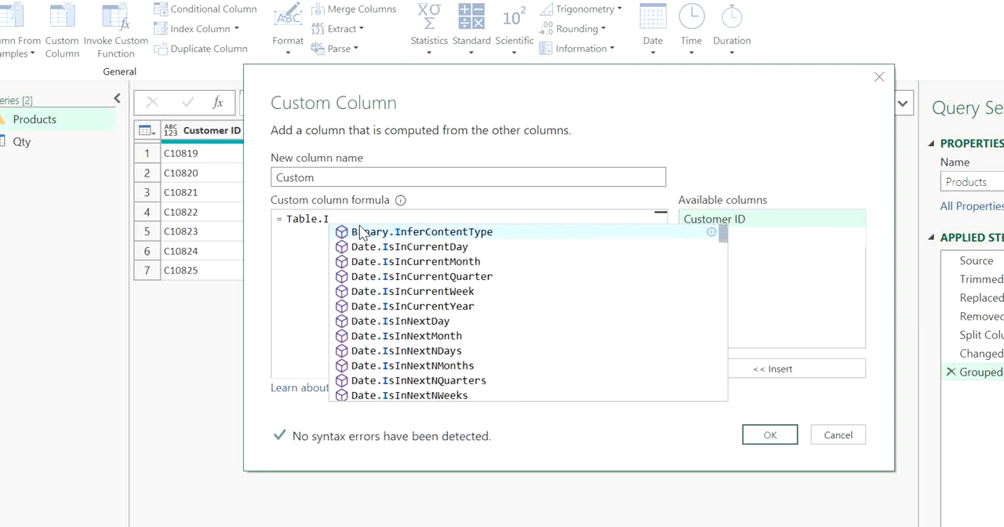
pyautogui.press('BackSpace')
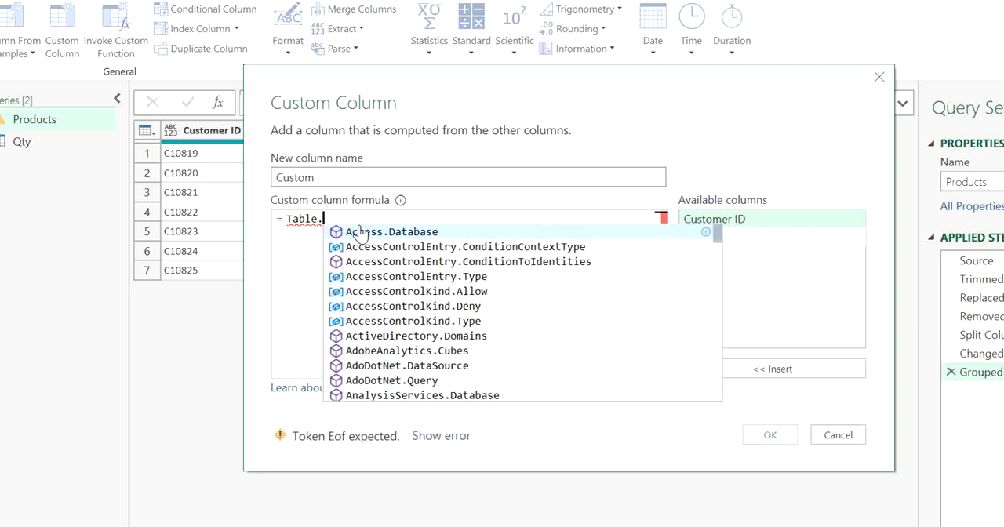
pyautogui.write('Add')
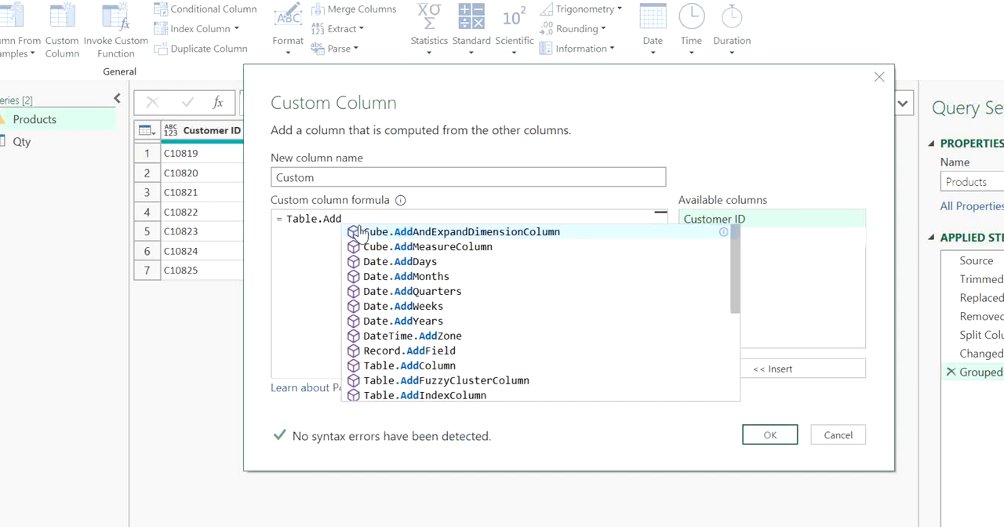
pyautogui.write('Index')
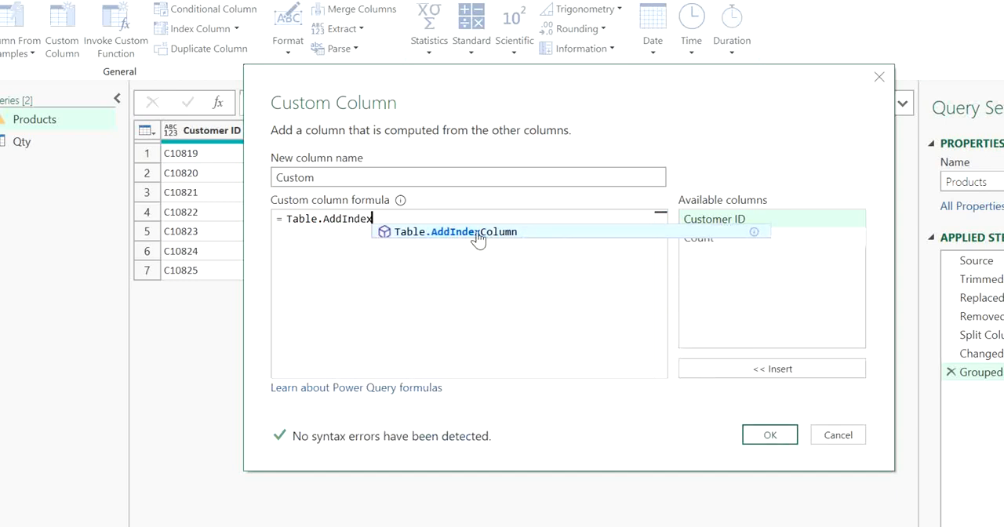
pyautogui.write('Column')
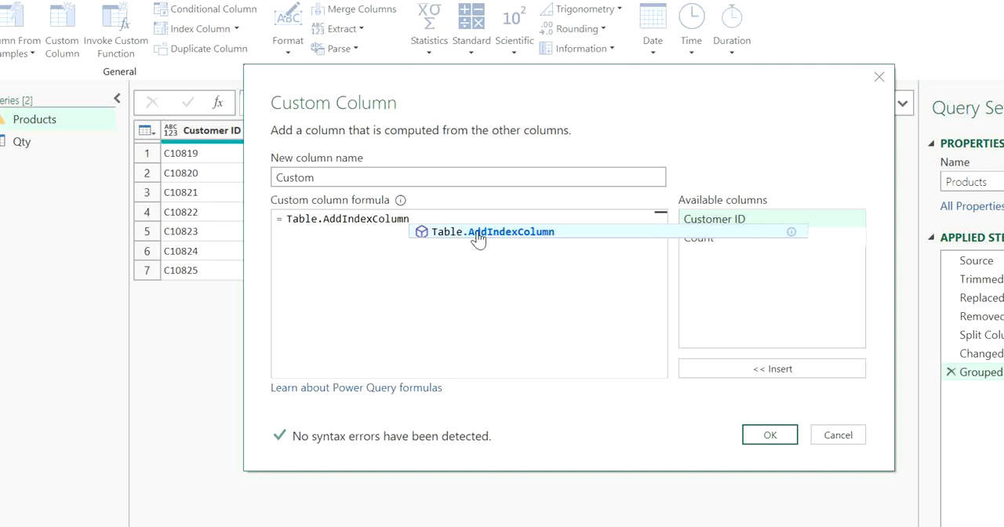
pyautogui.write('(')
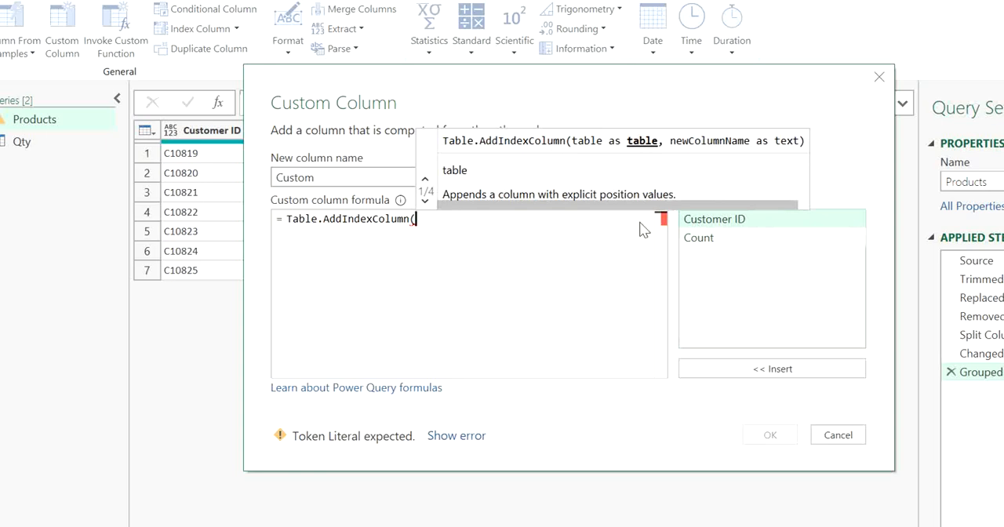
# Create the custom column with the arguments [Count], "No.", 1 and 1, and preview its nested tables for C10819 and C10820
pyautogui.doubleClick(695, 242)
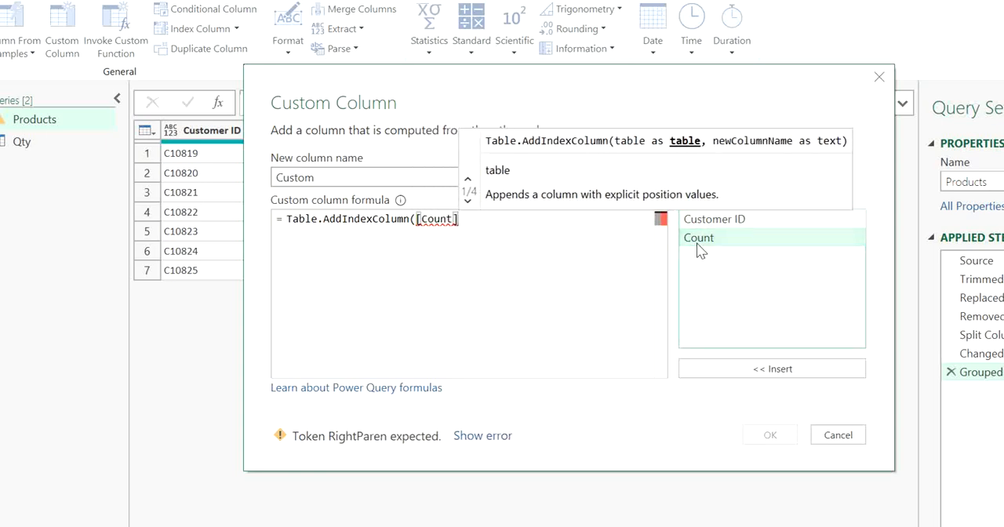
pyautogui.write(',')
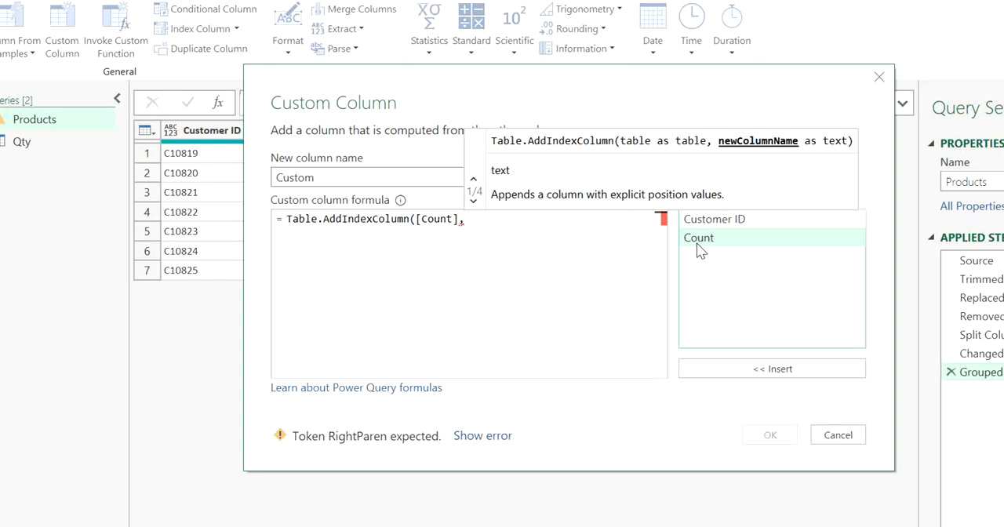
pyautogui.write('""')
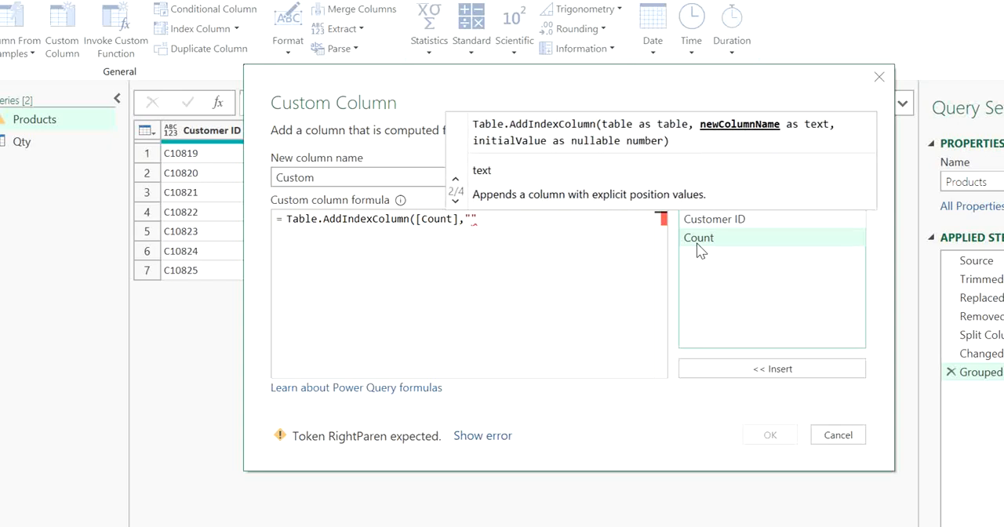
pyautogui.write('No.",')
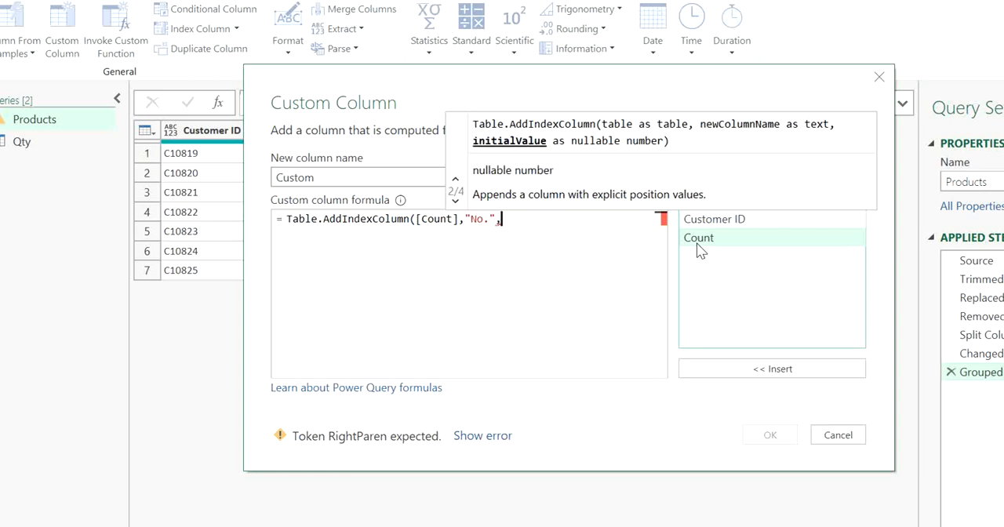
pyautogui.write('1')
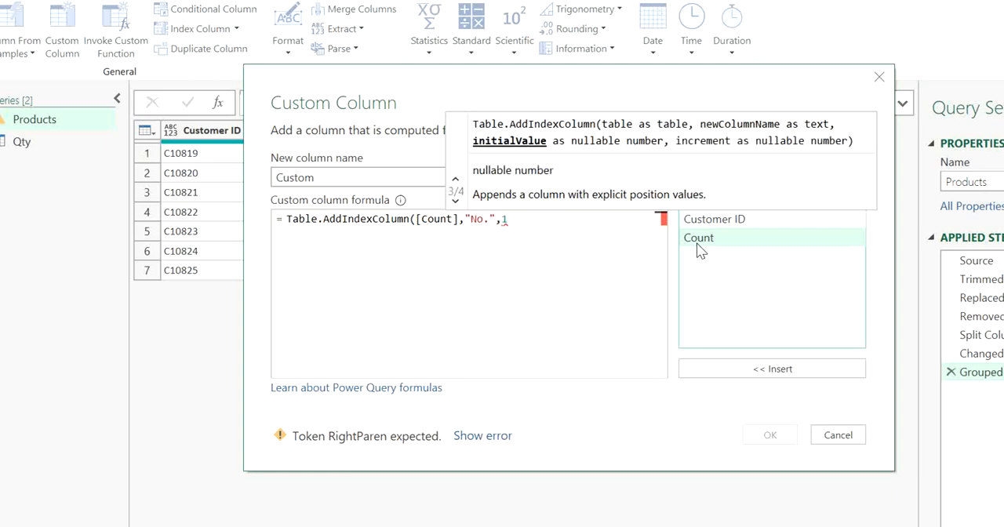
pyautogui.write(',')
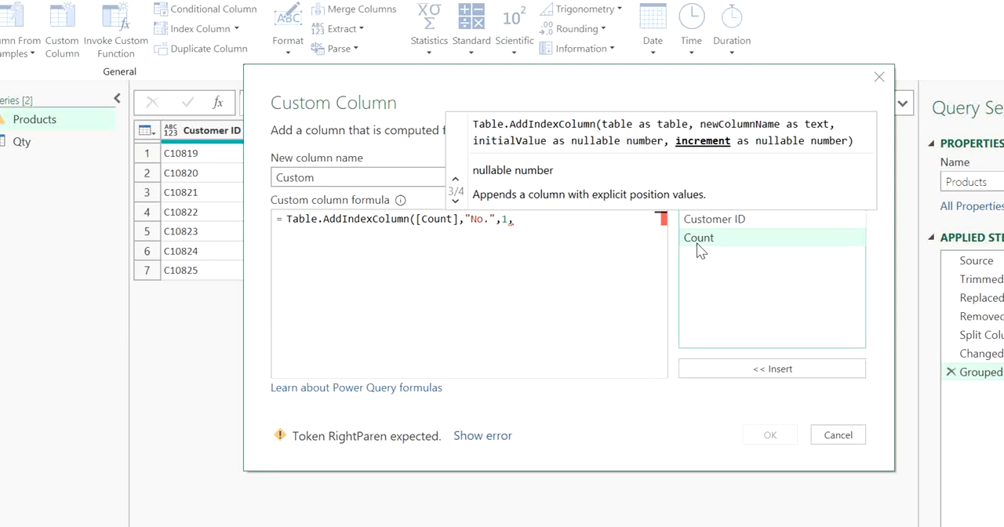
pyautogui.write('1)')
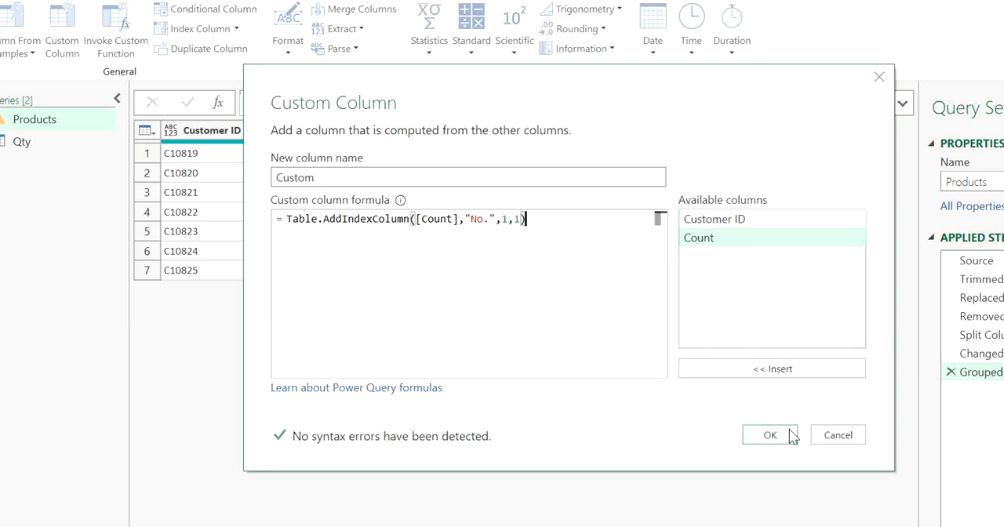
pyautogui.click(790, 436)
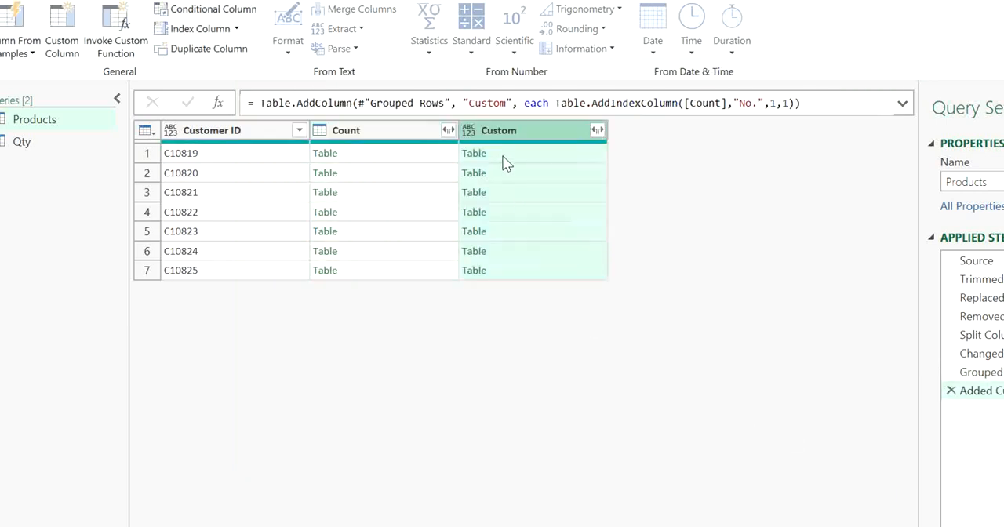
pyautogui.click(504, 161)
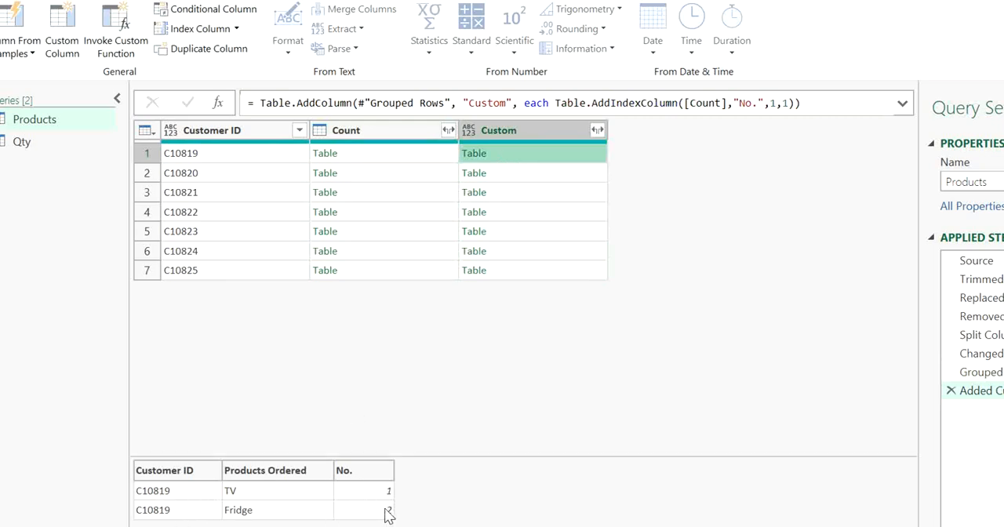
pyautogui.click(524, 177)
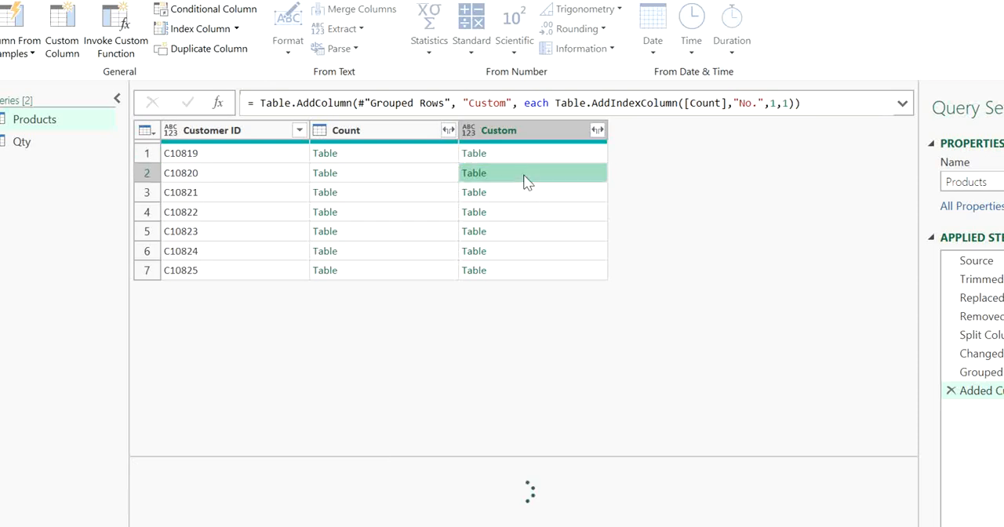
# Start a custom column in the Qty query with a formula that calls Table.AddIndexColumn
pyautogui.click(62, 142)
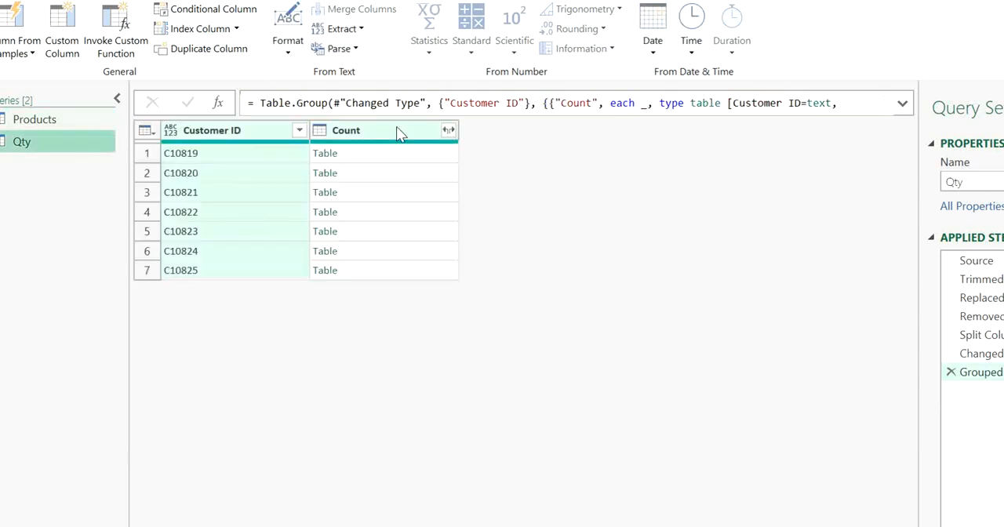
pyautogui.click(63, 41)
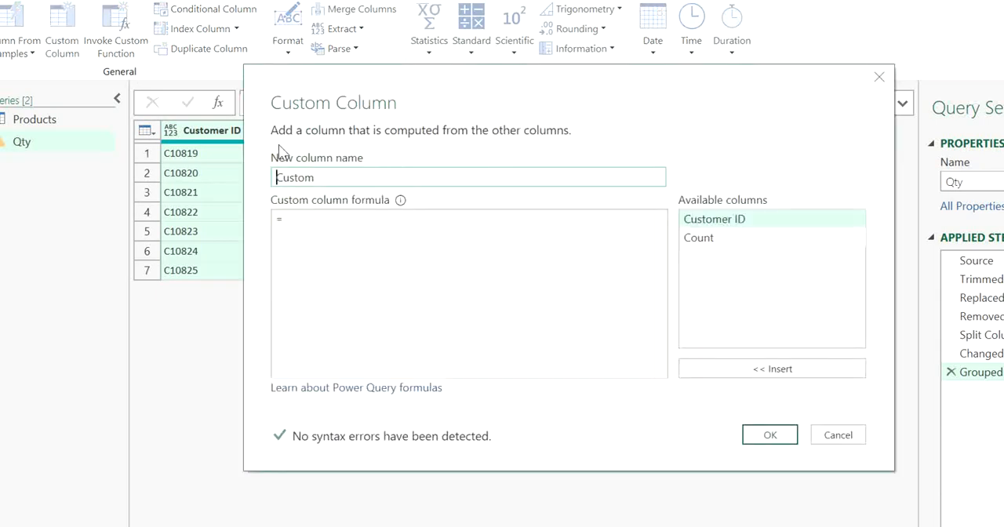
pyautogui.click(333, 215)
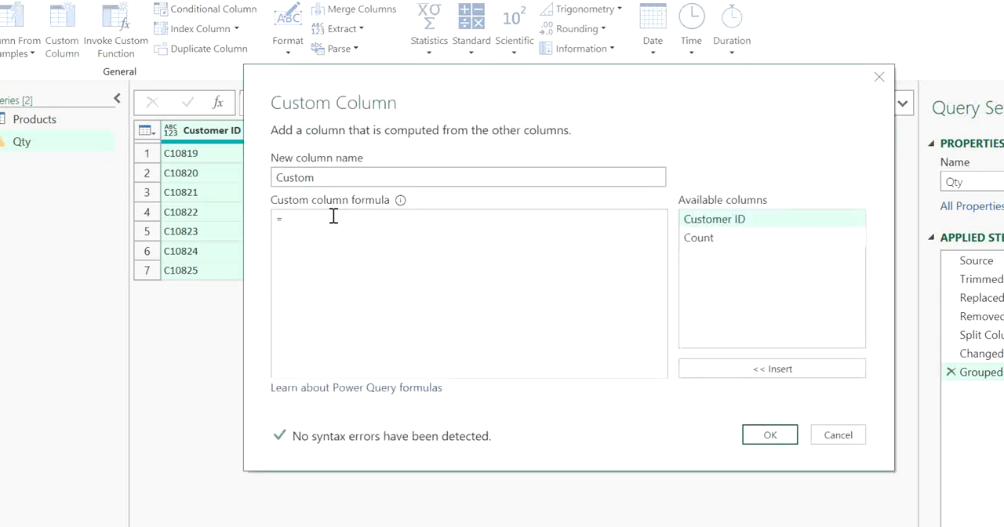
pyautogui.write('Index')
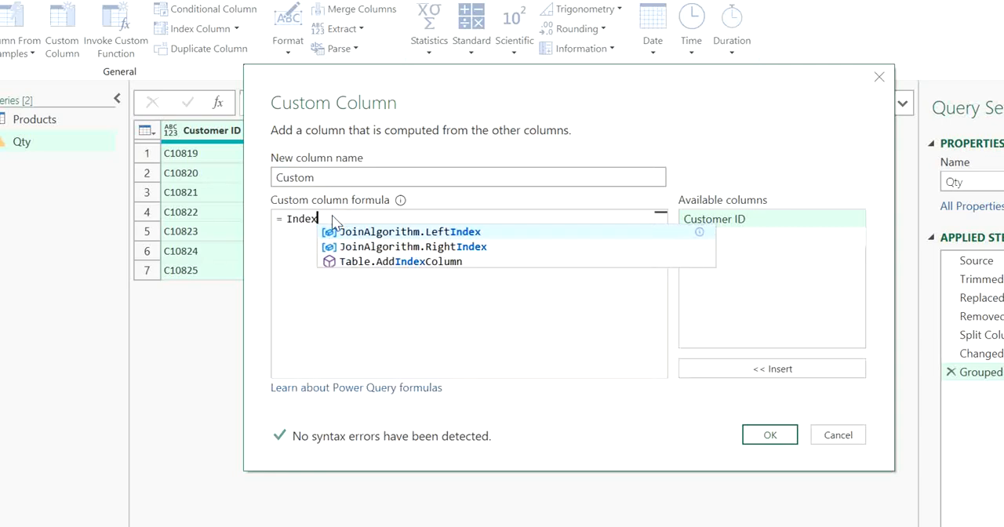
pyautogui.press('Down')
pyautogui.press('Down')
pyautogui.press('Down')
pyautogui.press('Down')
pyautogui.press('Down')
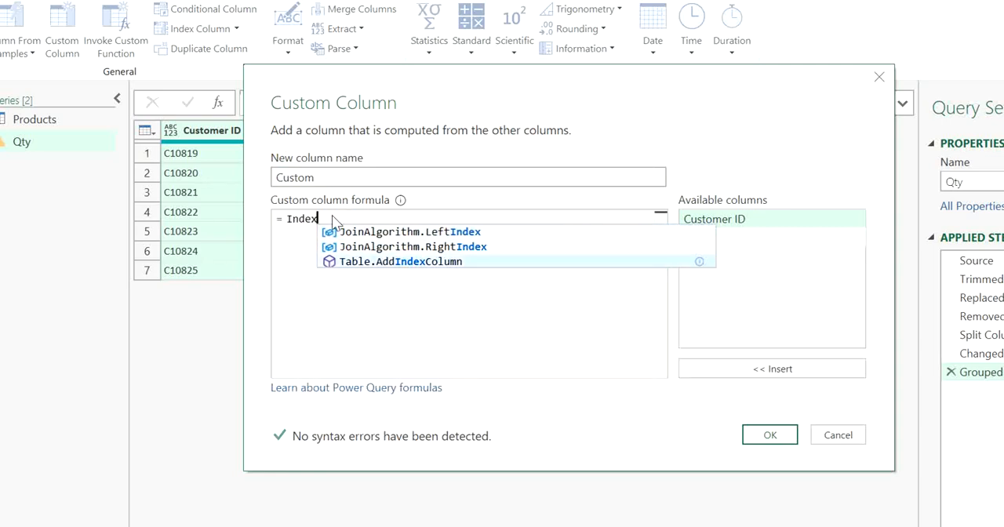
pyautogui.press('Tab')
pyautogui.write('(')
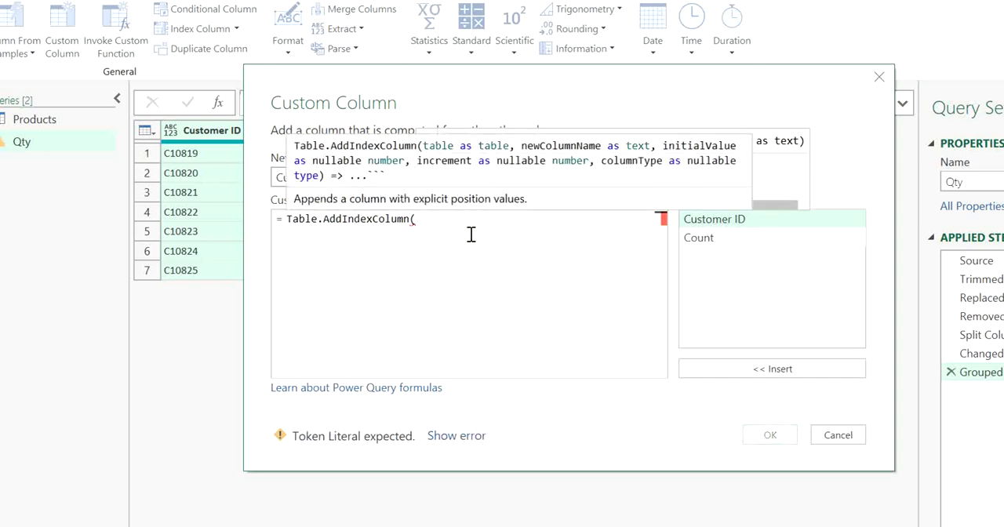
# Complete the index formula with the arguments [Count], "No." and 1, and create the custom column in Qty
pyautogui.doubleClick(779, 238)
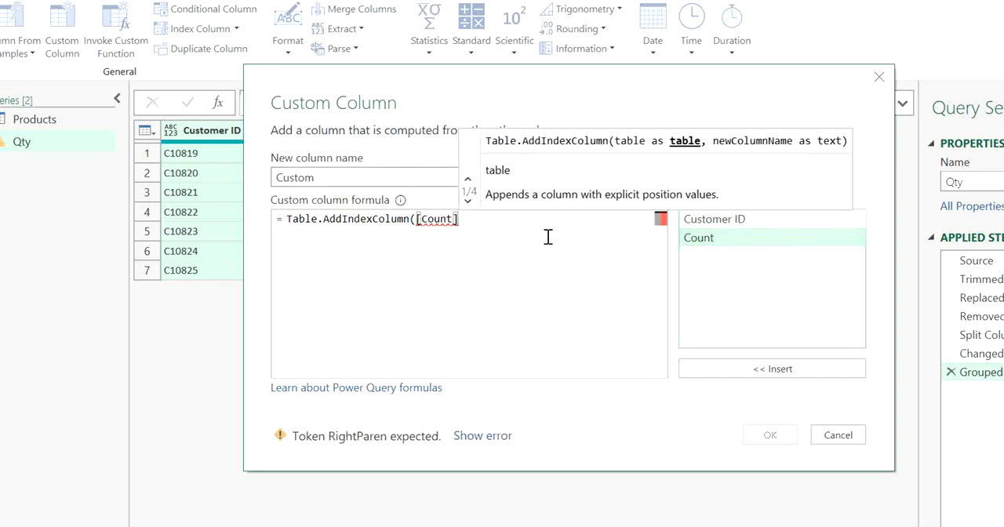
pyautogui.write(',"No.')
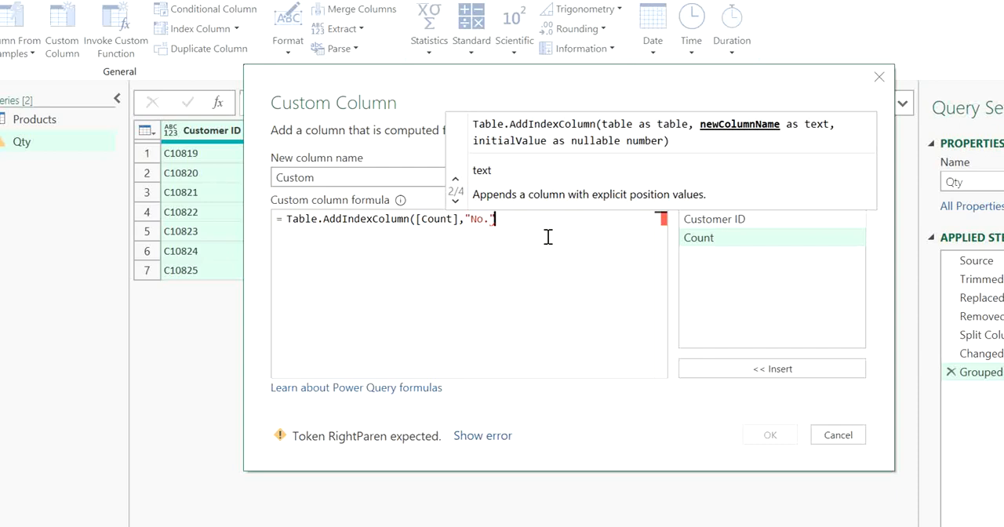
pyautogui.write('",')
pyautogui.write('1)')
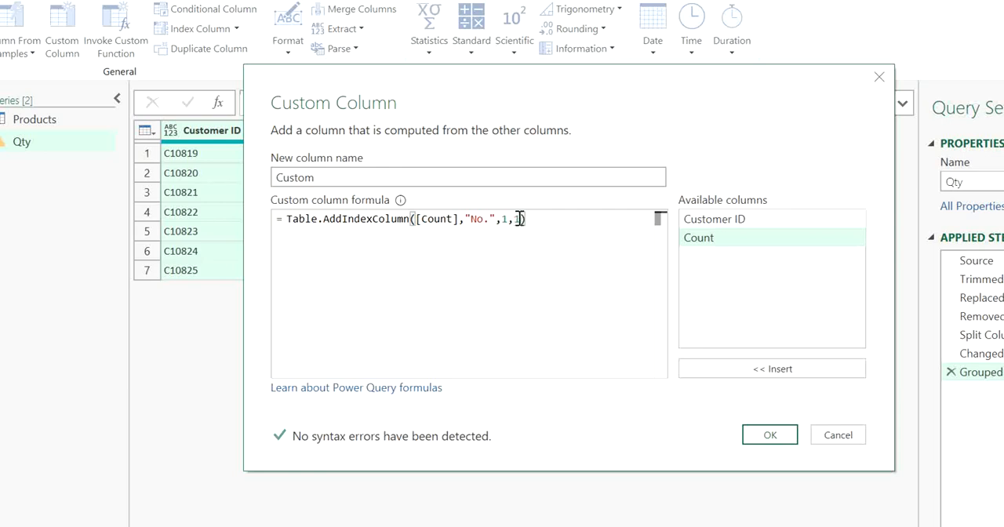
pyautogui.click(518, 219)
pyautogui.press('BackSpace')
pyautogui.press('BackSpace')
pyautogui.click(773, 440)
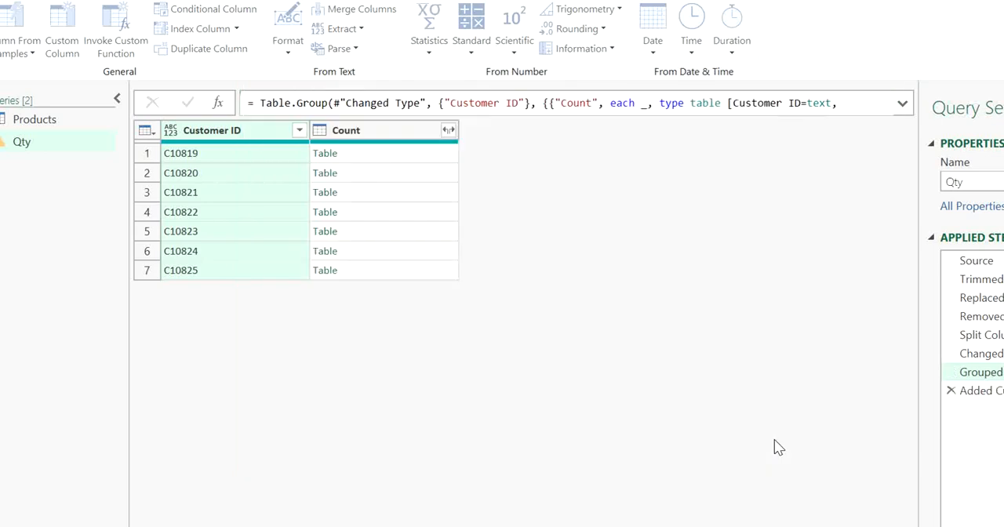
# Preview the nested tables in the Qty query's Custom column for C10819, C10822, C10823 and C10825
pyautogui.click(530, 157)
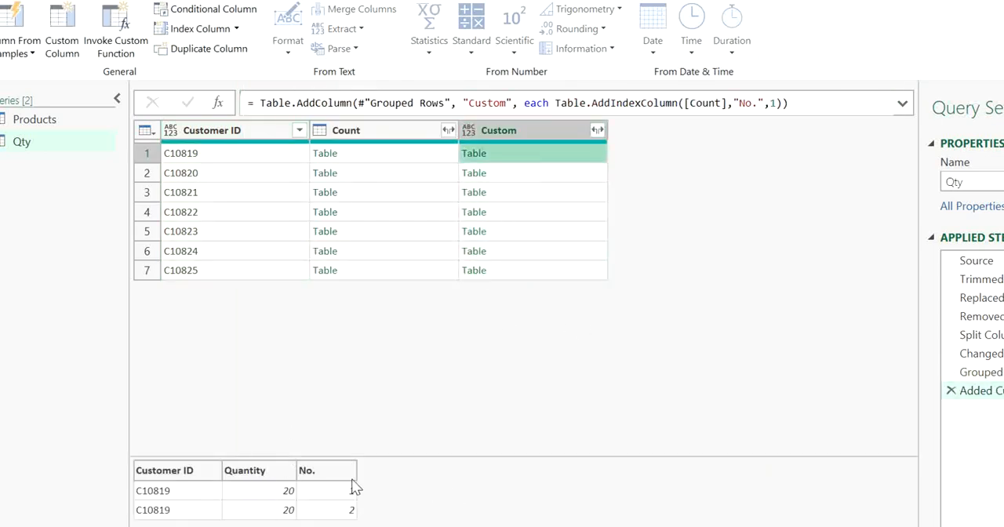
pyautogui.click(500, 214)
pyautogui.click(544, 235)
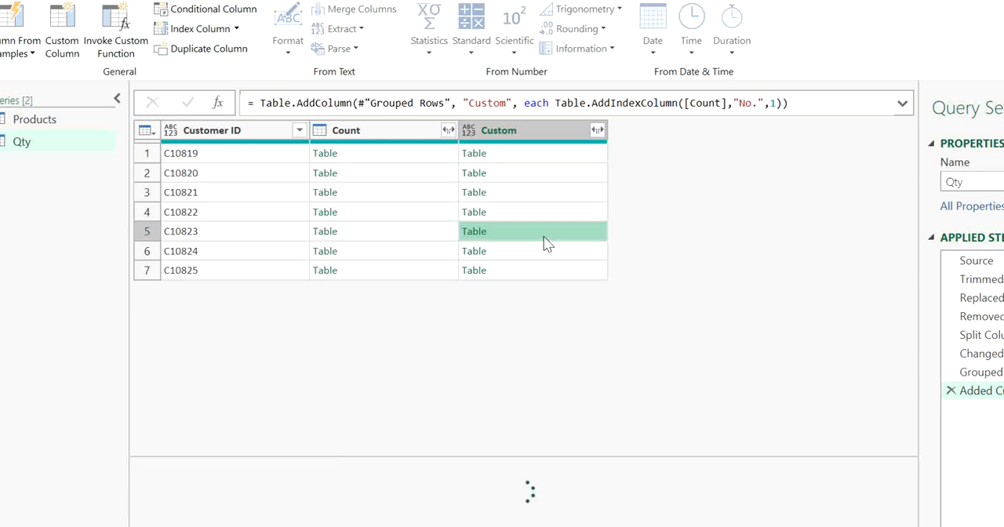
pyautogui.click(545, 269)
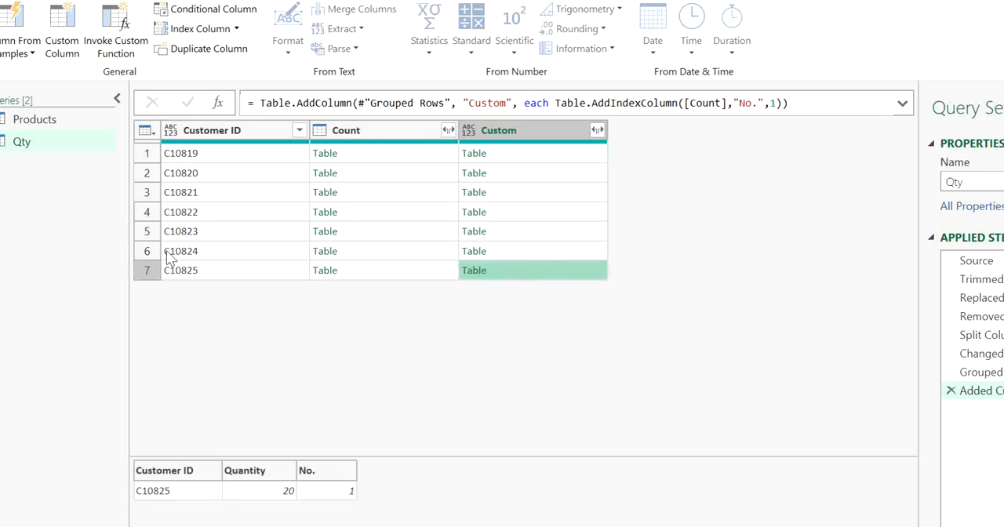
# Preview the indexed table for C10819 in the Products query, and remove the Customer ID and Count columns
pyautogui.click(30, 123)
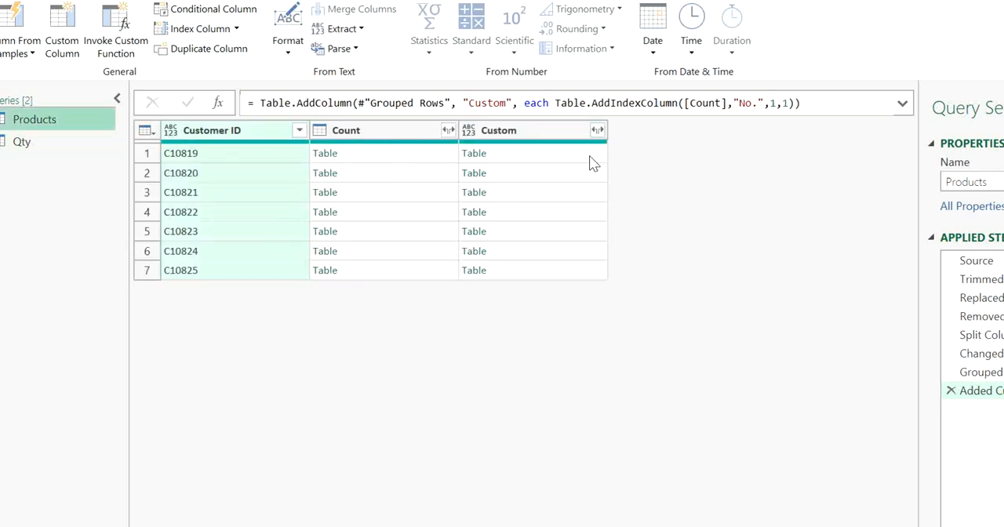
pyautogui.click(521, 156)
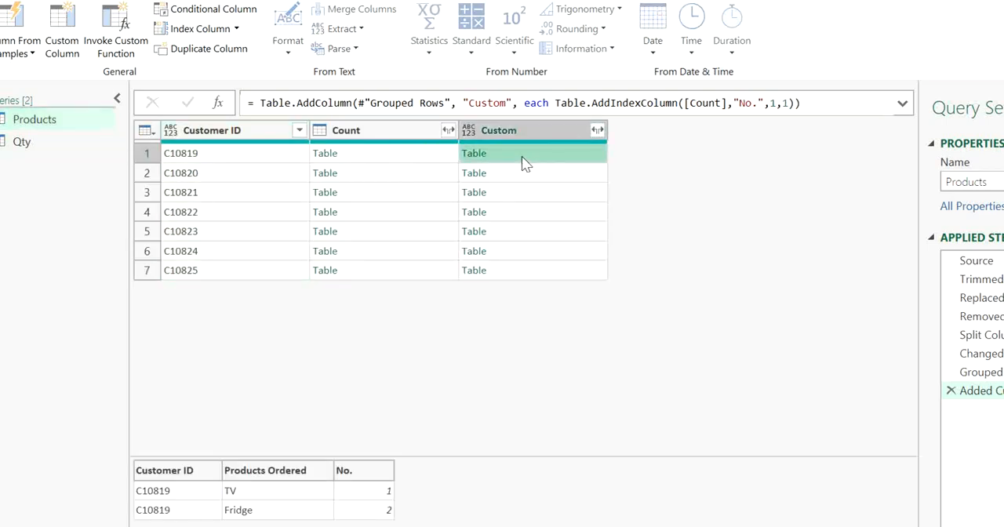
pyautogui.click(368, 129)
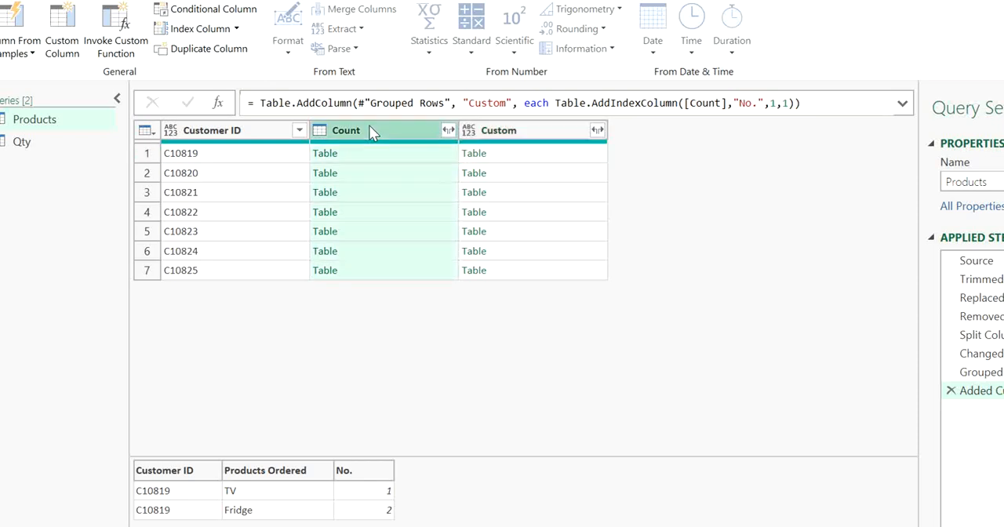
pyautogui.keyDown('ctrl'); pyautogui.click(206, 140); pyautogui.keyUp('ctrl')
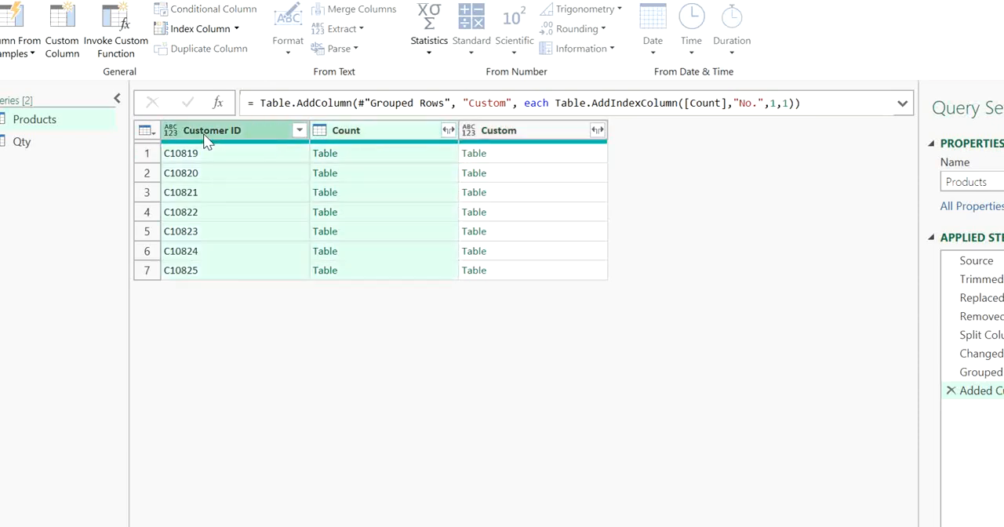
pyautogui.press('Delete')
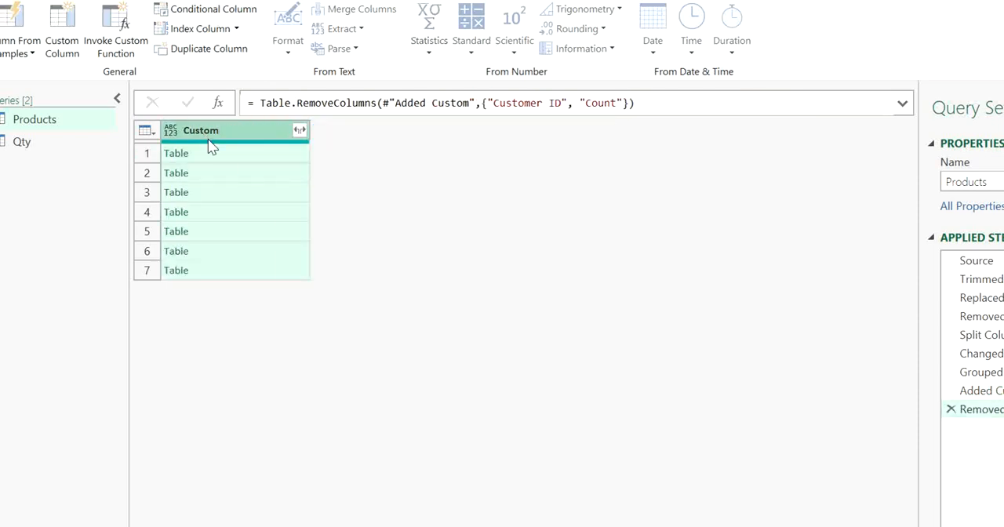
# Expand the Custom column in Products into Customer ID, Products Ordered and No., without the original column name as prefix
pyautogui.click(299, 131)
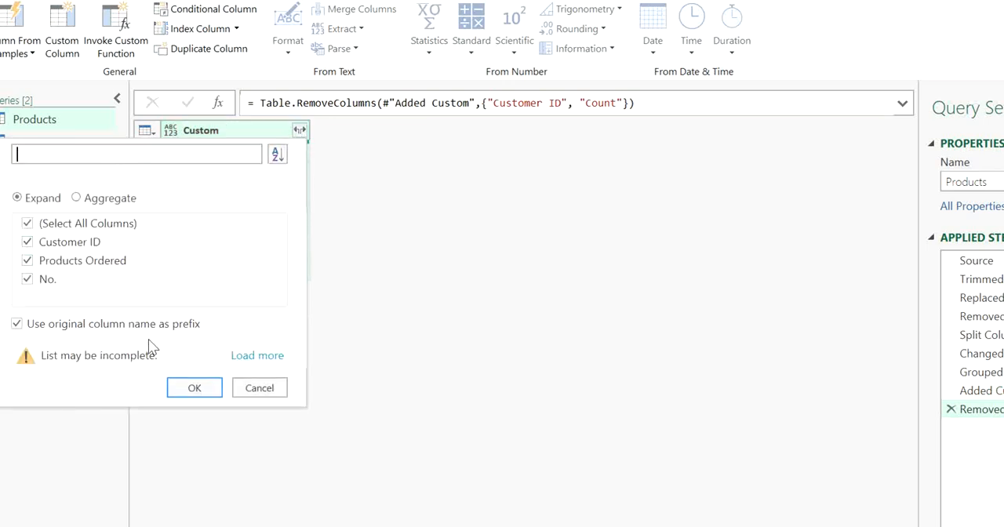
pyautogui.click(23, 324)
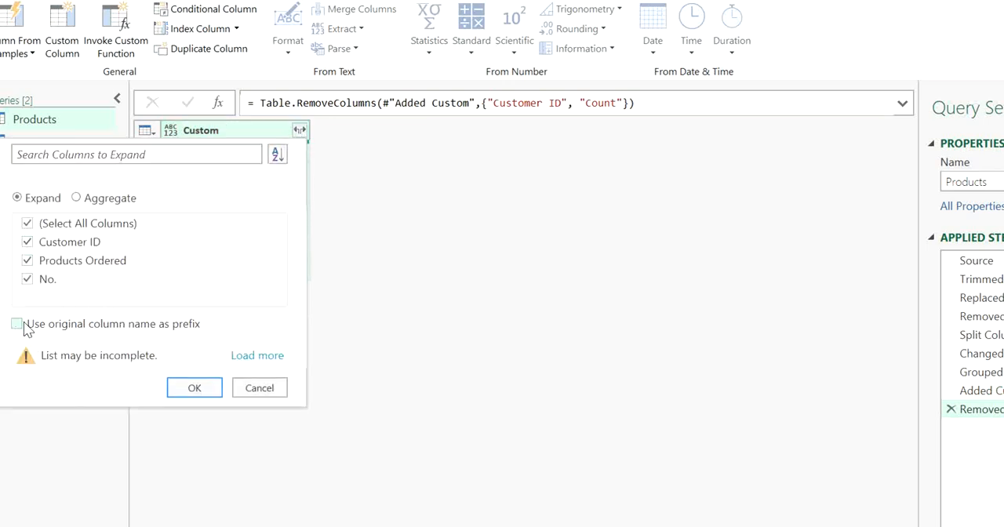
pyautogui.click(194, 388)
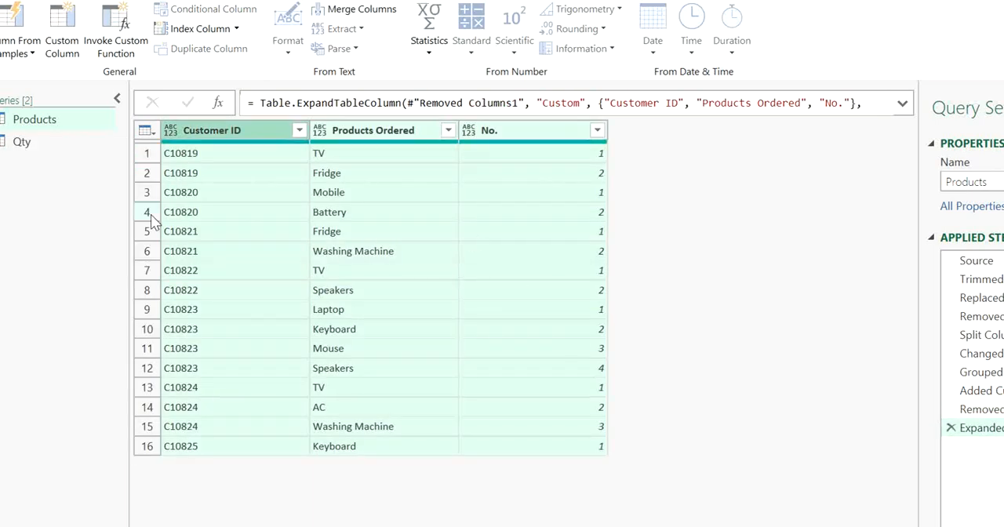
# Expand the Custom column in the Qty query into Quantity and No. only, leaving out Customer ID
pyautogui.click(22, 141)
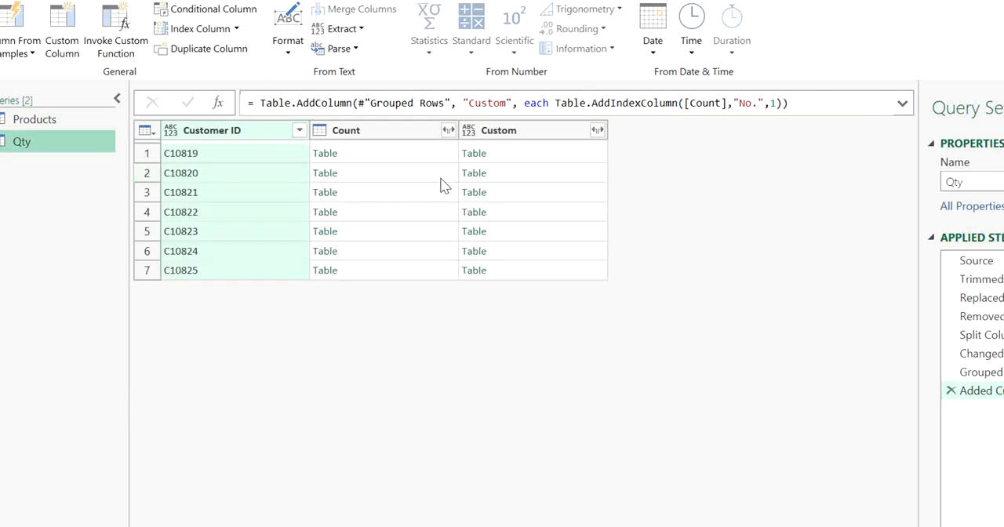
pyautogui.click(596, 130)
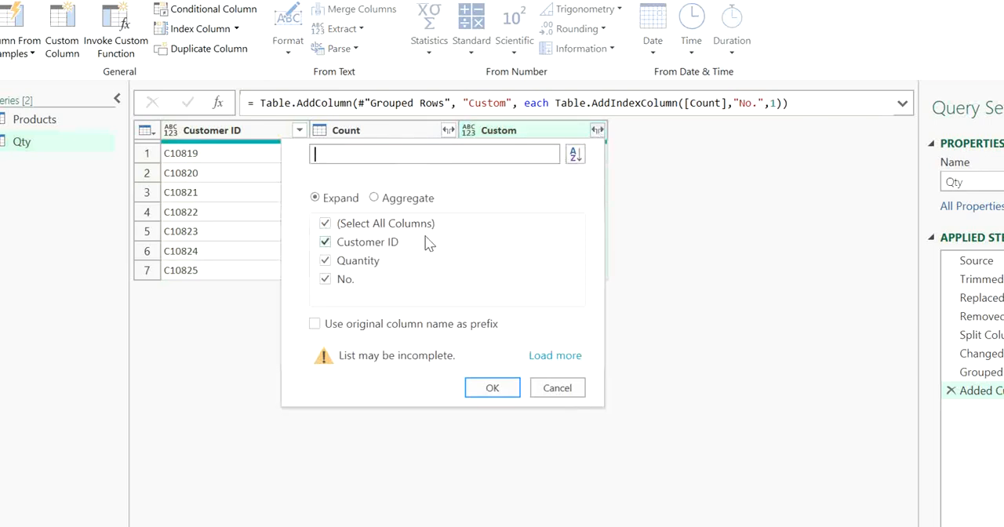
pyautogui.click(371, 243)
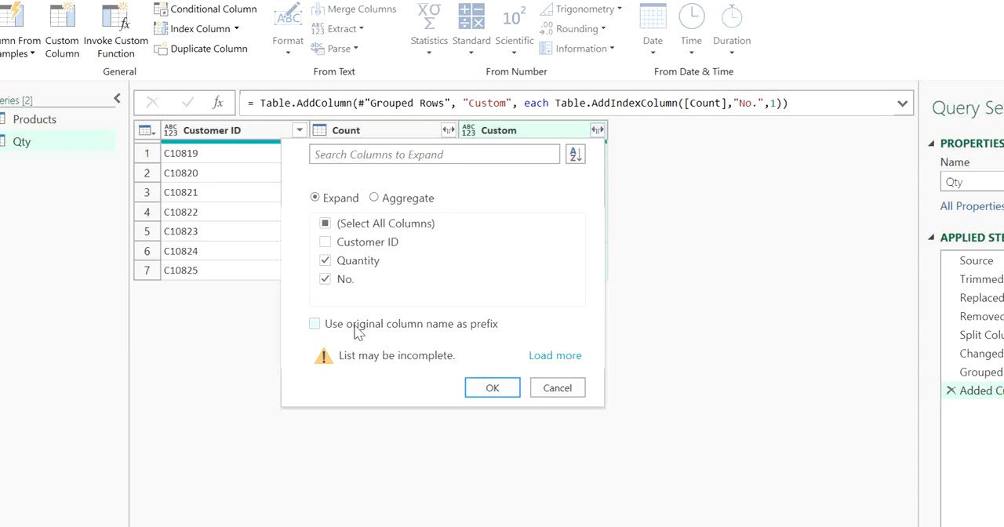
pyautogui.click(491, 387)
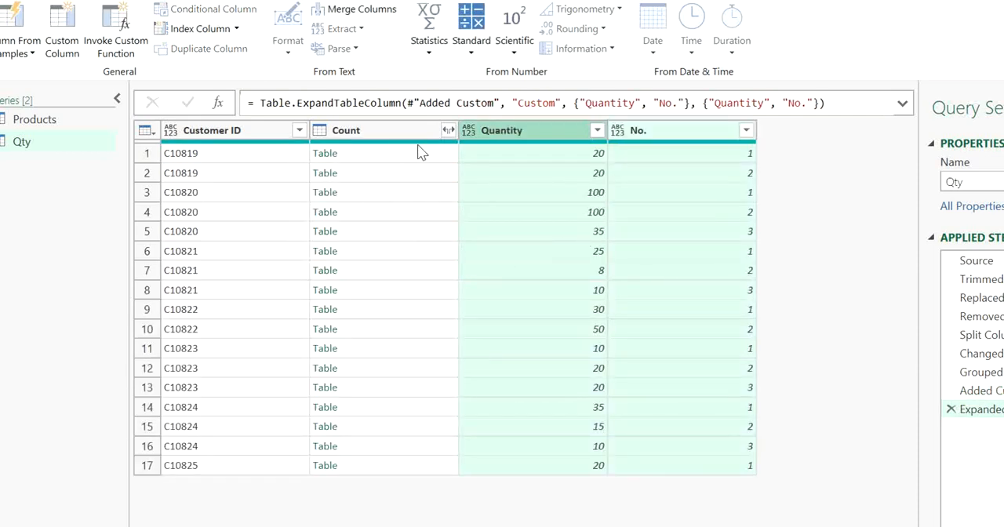
# Preview the nested table for C10819 in the Count column, and remove that column from the Qty query
pyautogui.click(388, 131)
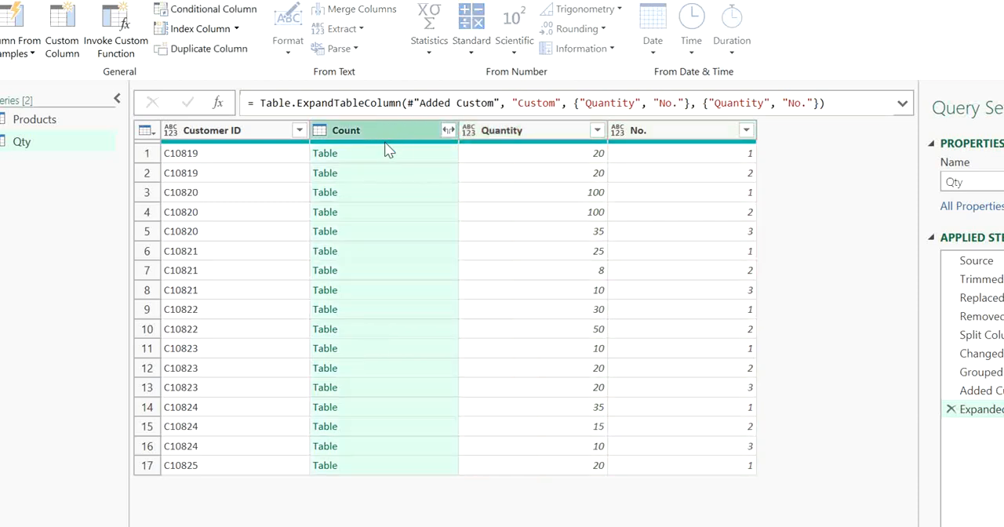
pyautogui.click(385, 155)
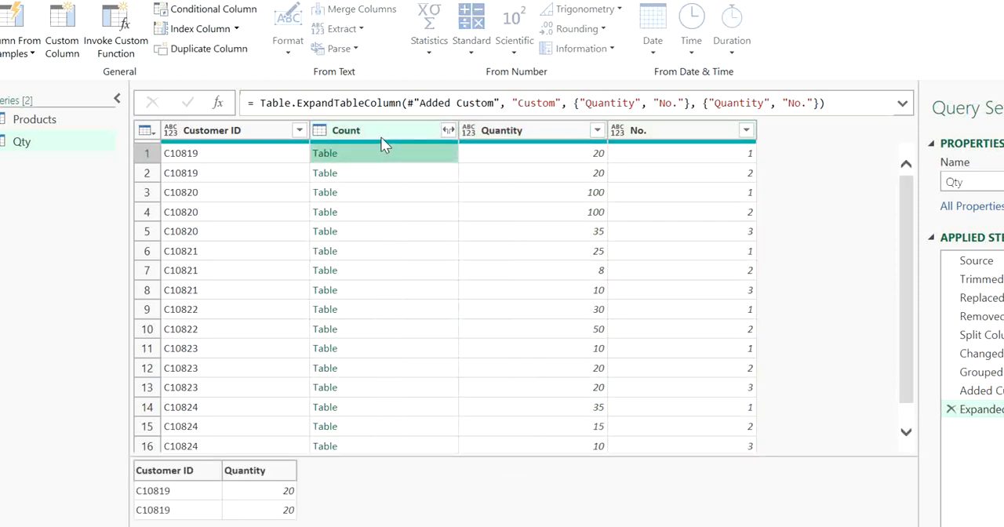
pyautogui.click(381, 137)
pyautogui.press('Delete')
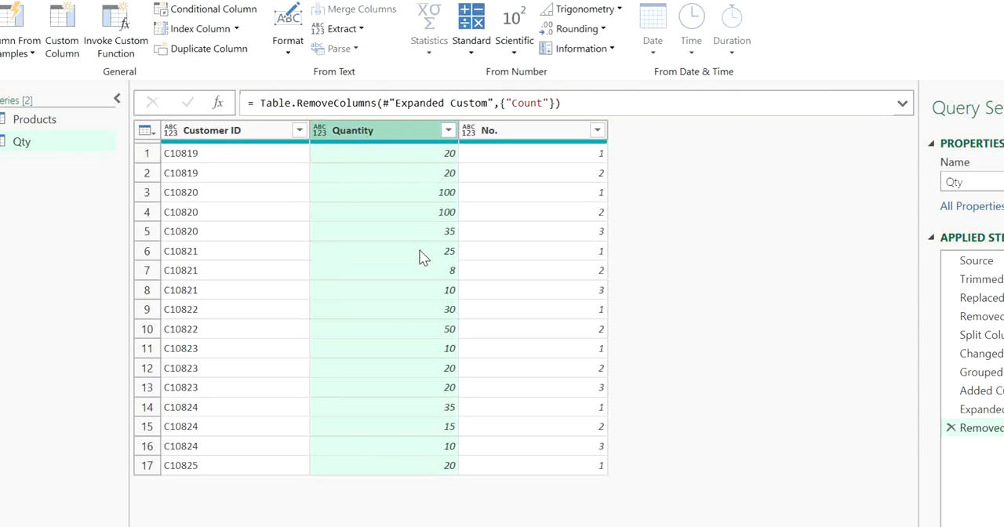
# Compare the expanded rows and per-customer numbering of the Qty and Products queries
pyautogui.click(582, 268)
pyautogui.click(555, 173)
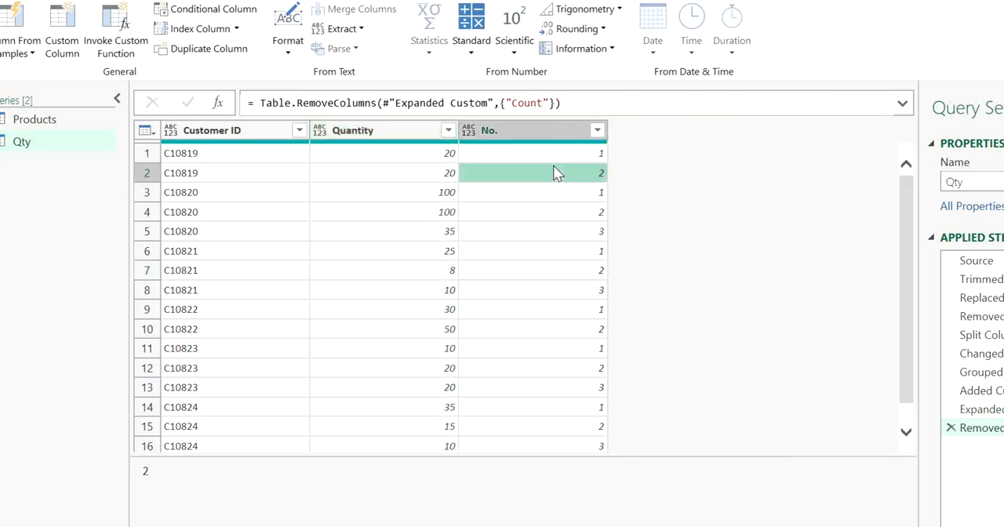
pyautogui.click(335, 156)
pyautogui.click(69, 124)
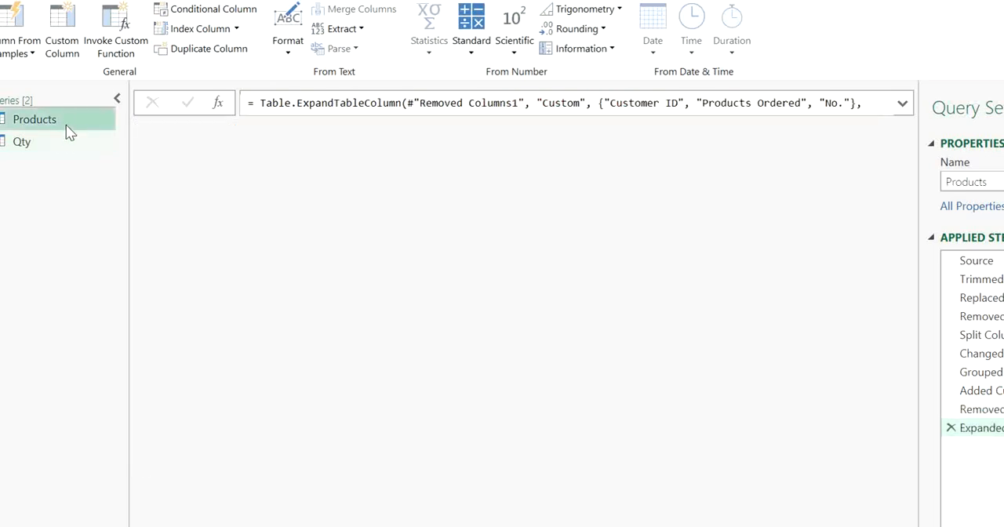
pyautogui.click(62, 140)
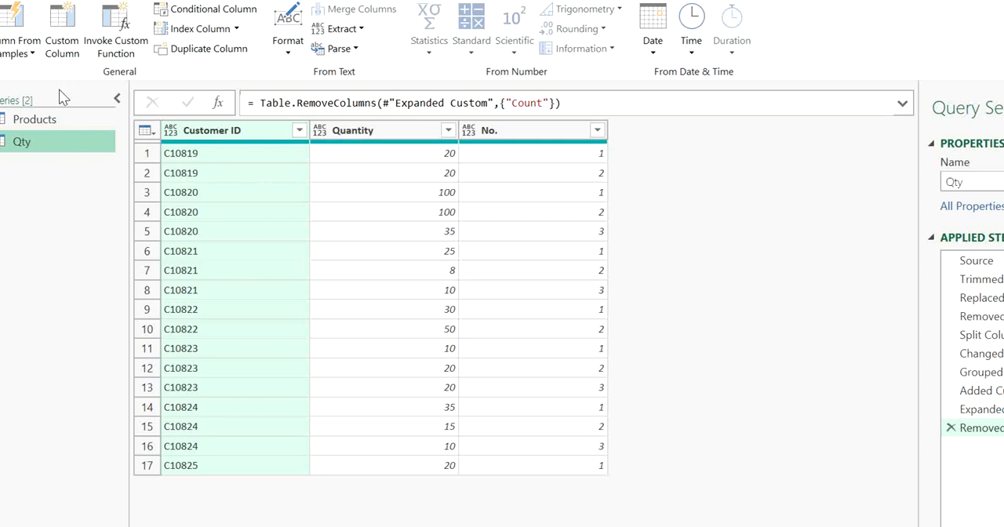
# Start merging the Products query as a new query, with Qty as the second table
pyautogui.click(66, 126)
pyautogui.click(39, 1)
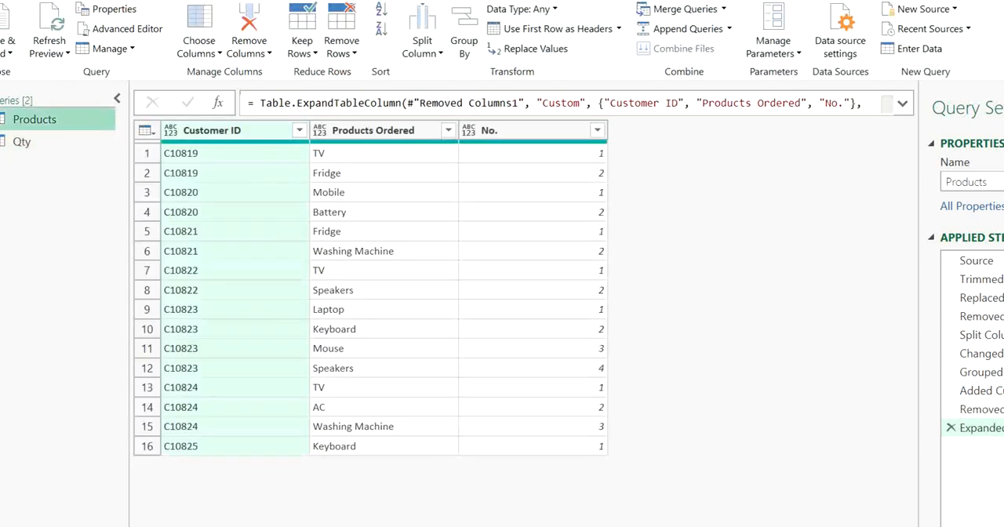
pyautogui.click(723, 10)
pyautogui.click(698, 52)
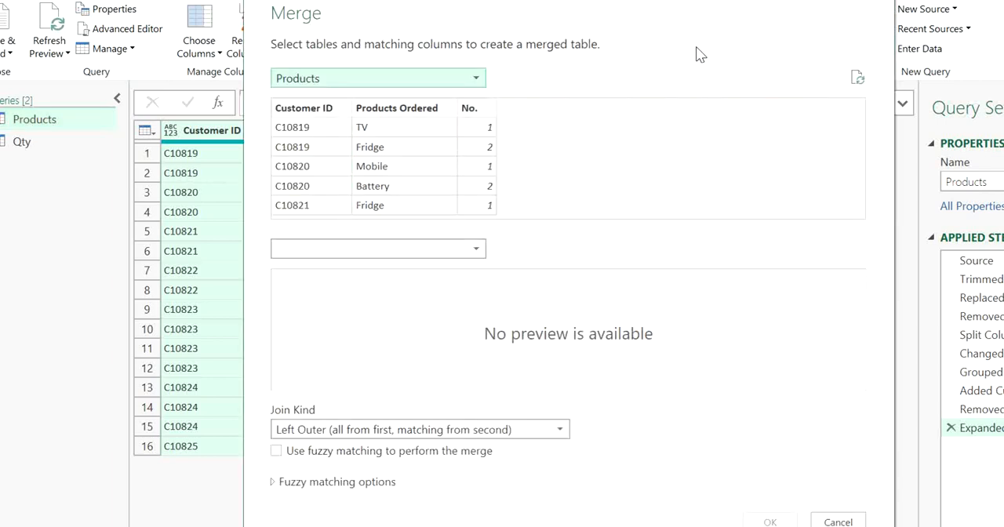
pyautogui.click(485, 249)
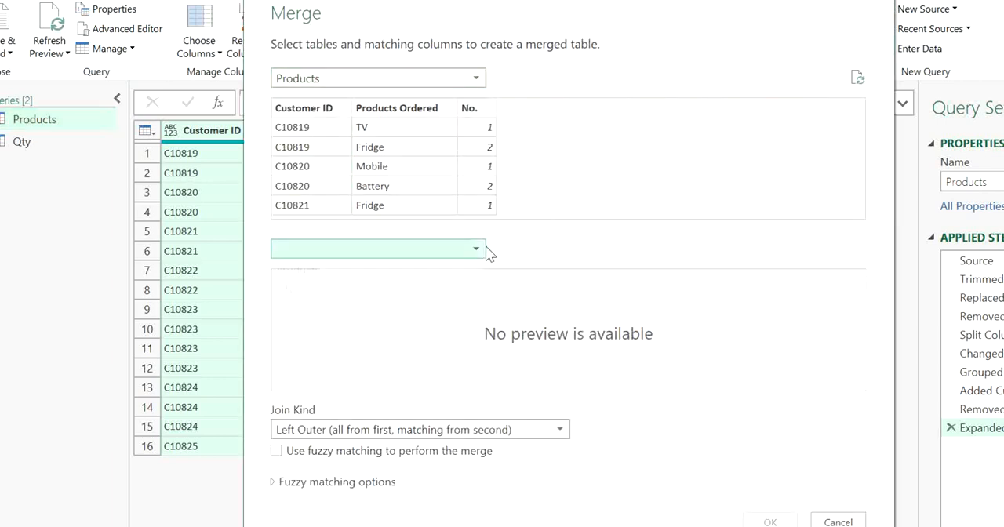
pyautogui.click(414, 291)
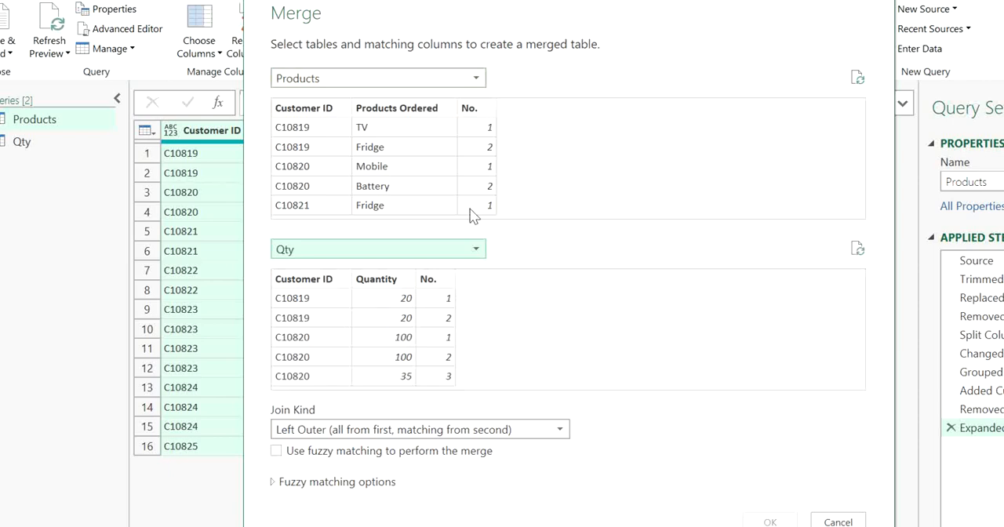
# Match the Products and Qty tables on Customer ID first and No. second
pyautogui.click(314, 106)
pyautogui.keyDown('ctrl'); pyautogui.click(468, 110); pyautogui.keyUp('ctrl')
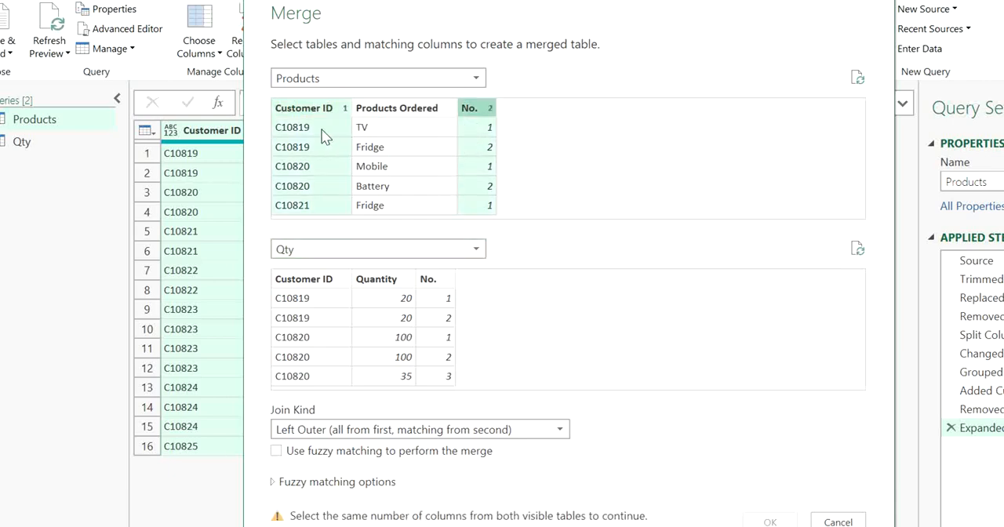
pyautogui.click(312, 281)
pyautogui.keyDown('ctrl'); pyautogui.click(429, 284); pyautogui.keyUp('ctrl')
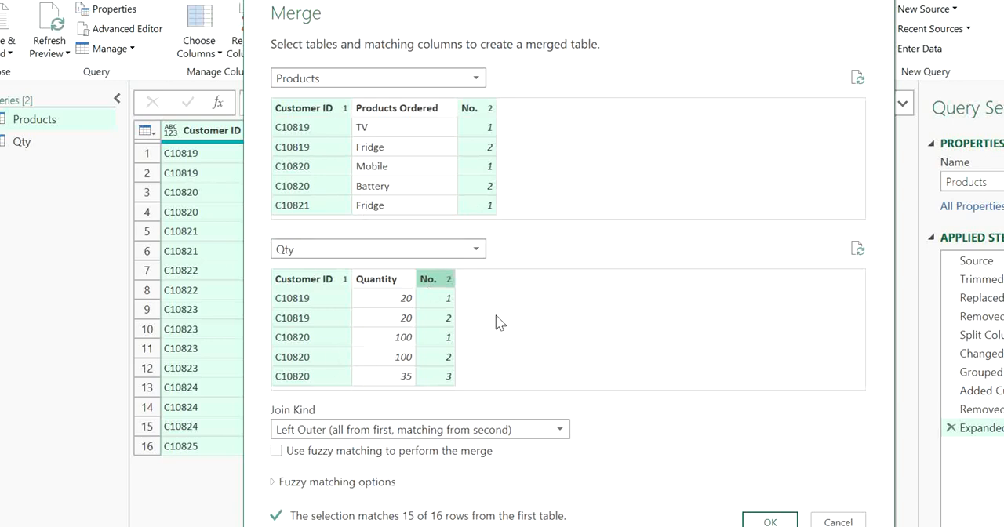
# Set the join kind to Full Outer (all rows from both) and create the merged query
pyautogui.click(504, 435)
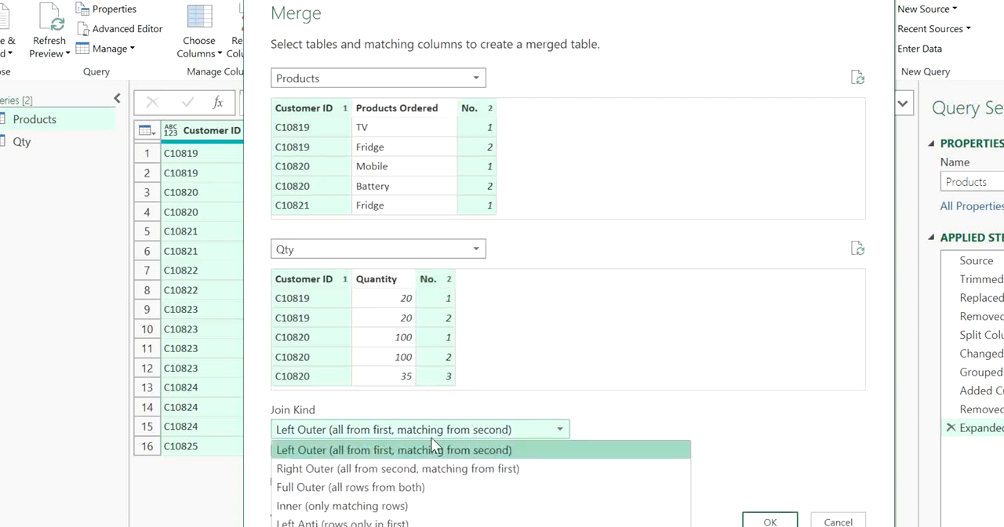
pyautogui.click(508, 417)
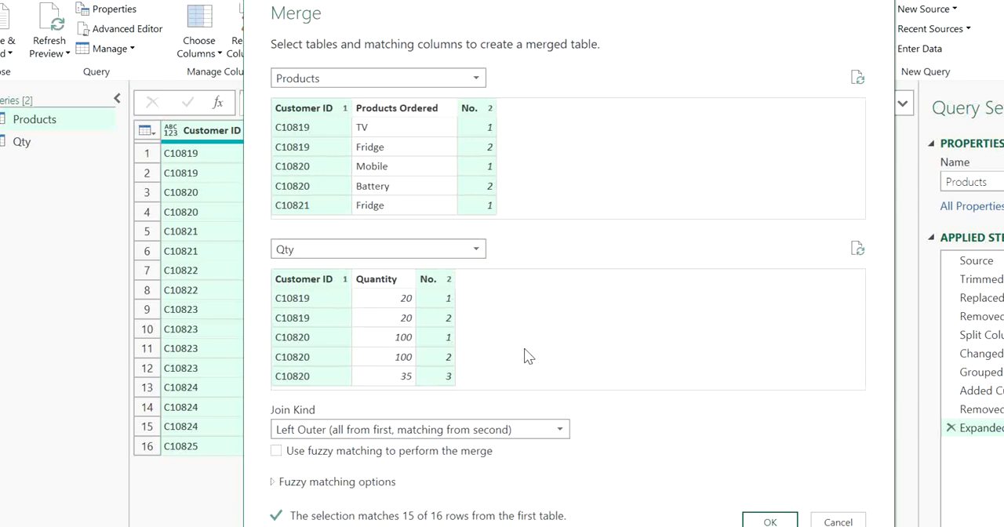
pyautogui.click(541, 429)
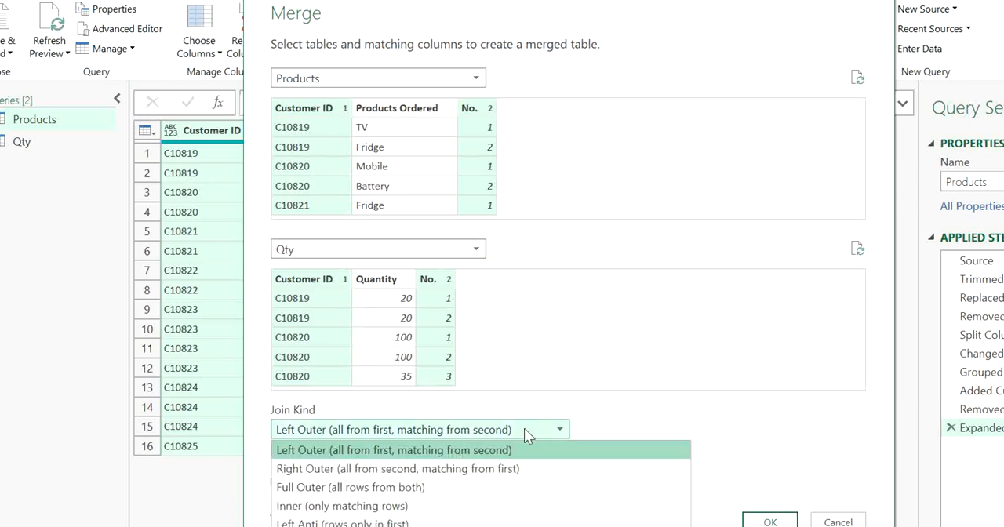
pyautogui.click(377, 487)
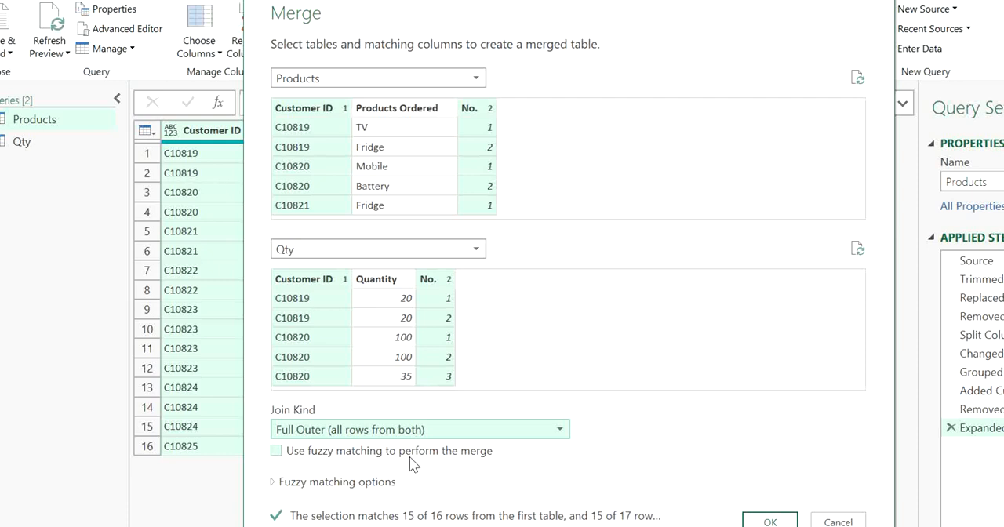
pyautogui.click(768, 521)
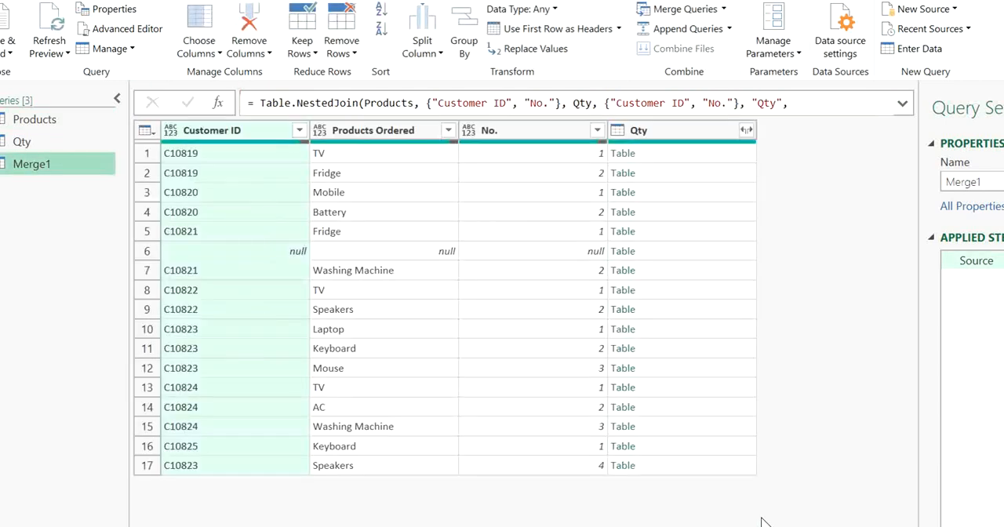
# Expand the merged query's Qty column into Customer ID, Quantity and No., without the original column name as prefix
pyautogui.click(427, 409)
pyautogui.click(422, 310)
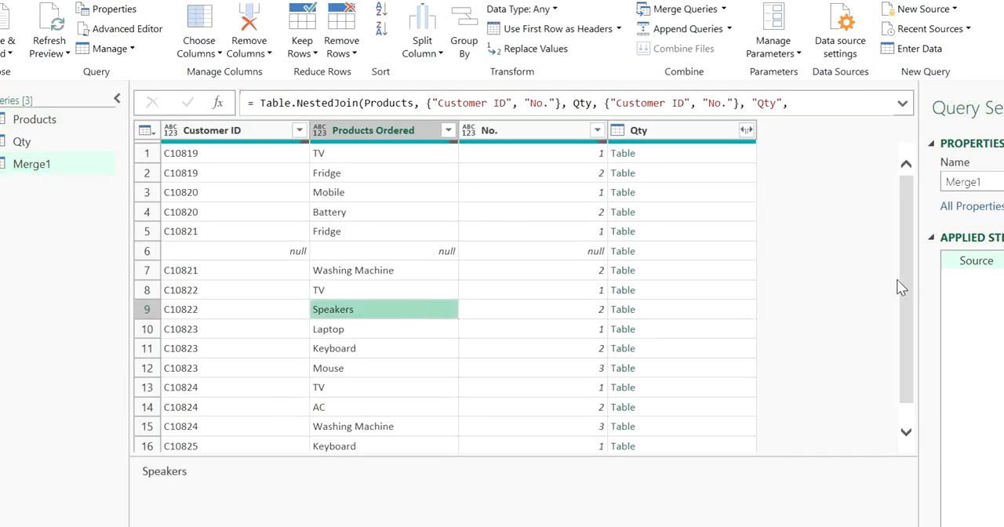
pyautogui.moveTo(902, 286); pyautogui.dragTo(899, 359)
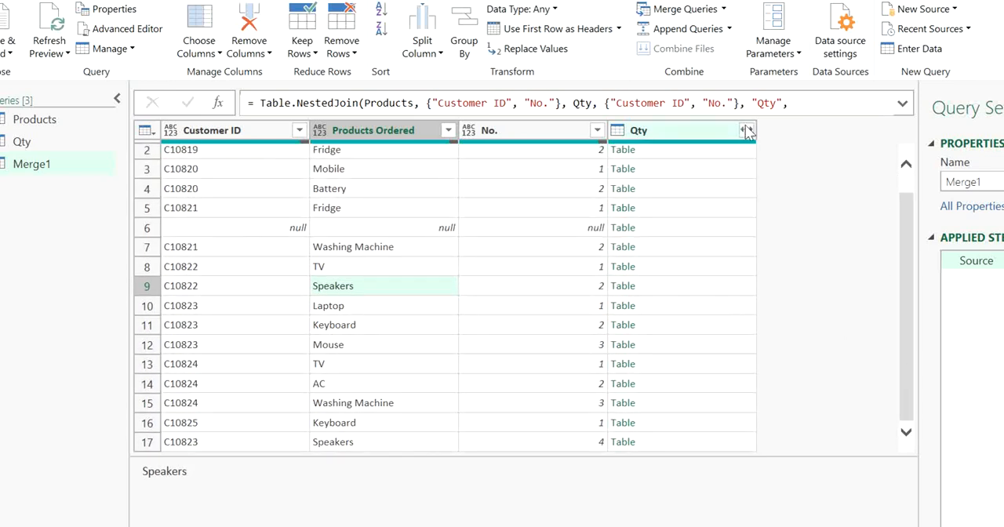
pyautogui.click(746, 131)
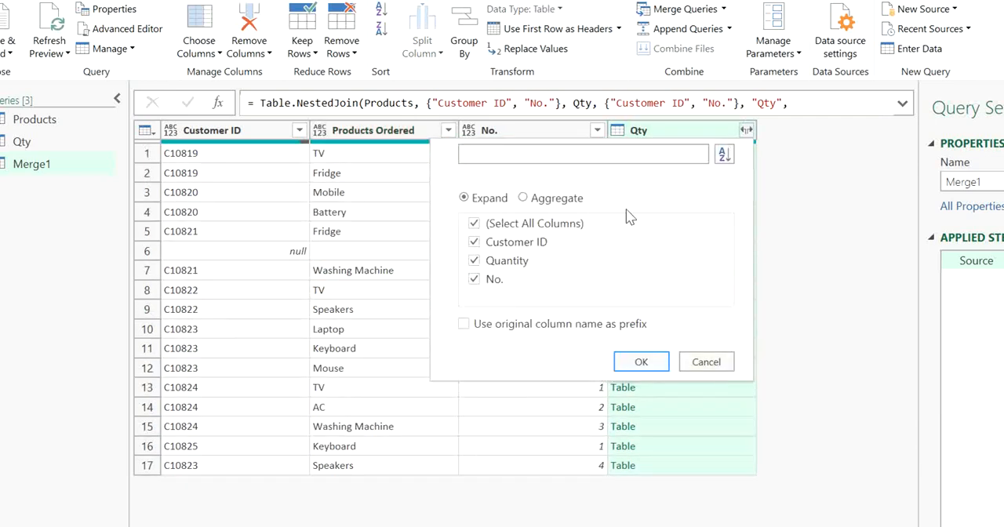
pyautogui.click(641, 362)
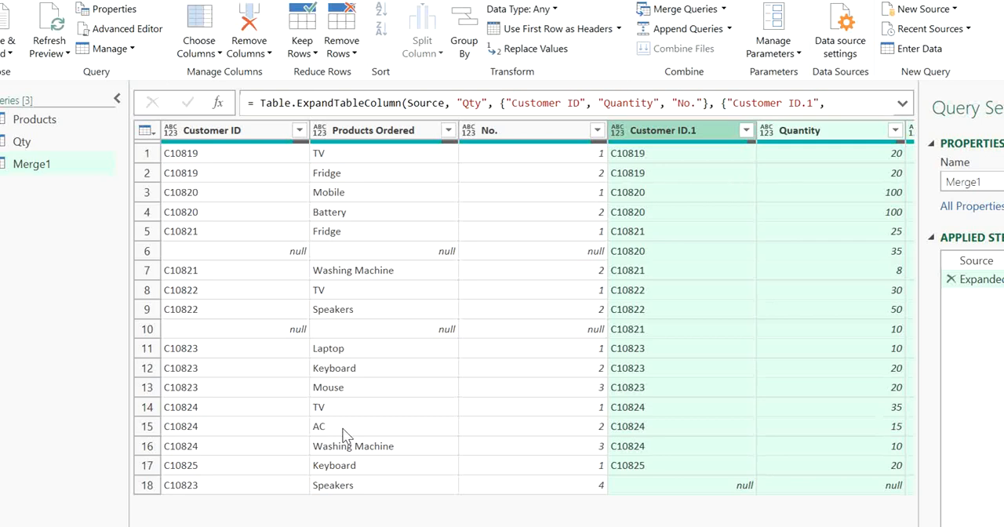
# Examine the merged rows for products without matching quantities and quantities without matching products
pyautogui.click(242, 406)
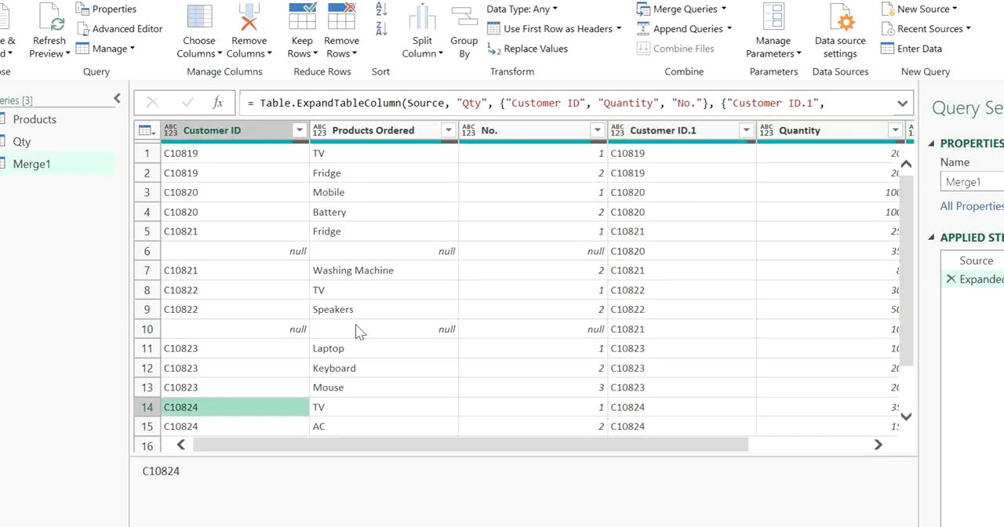
pyautogui.scroll(-1, 904, 332)
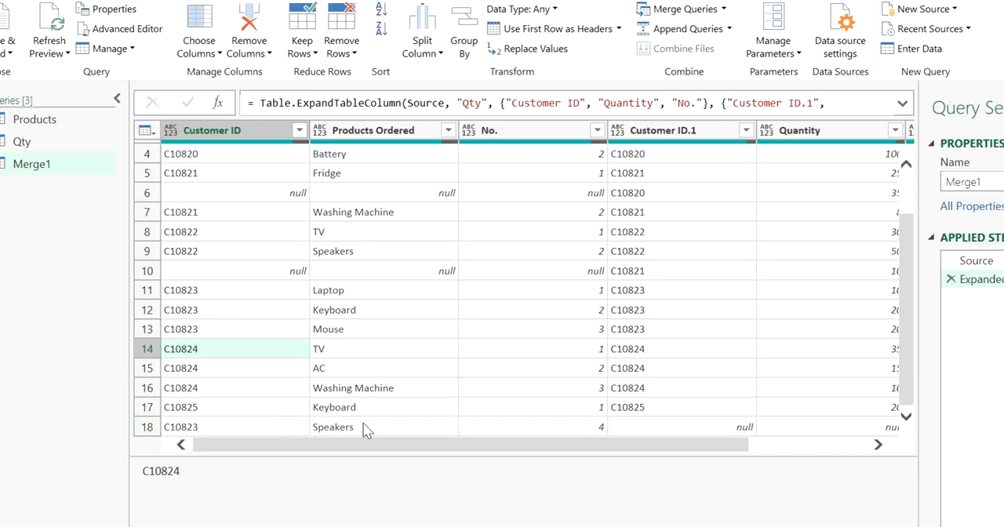
pyautogui.click(386, 430)
pyautogui.click(654, 387)
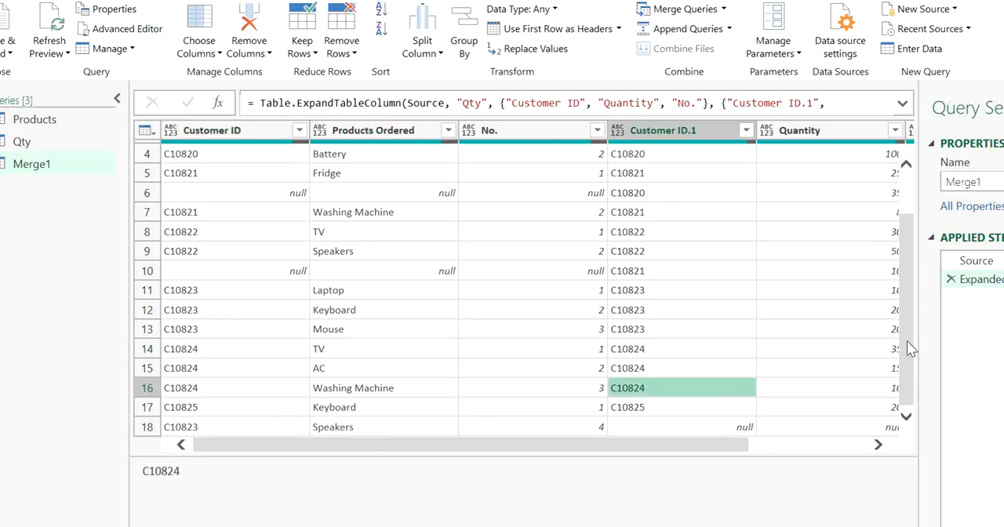
pyautogui.moveTo(898, 348); pyautogui.dragTo(904, 200)
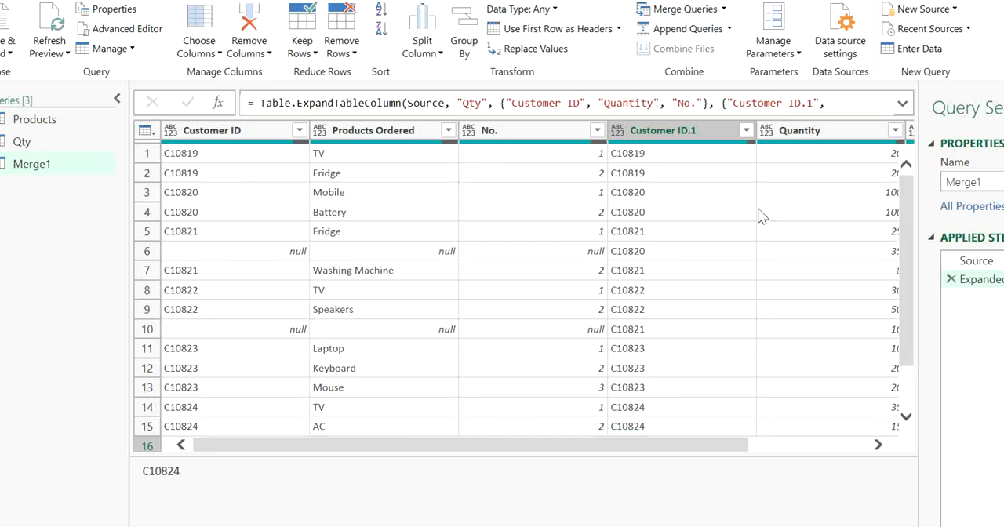
pyautogui.click(441, 213)
pyautogui.click(669, 230)
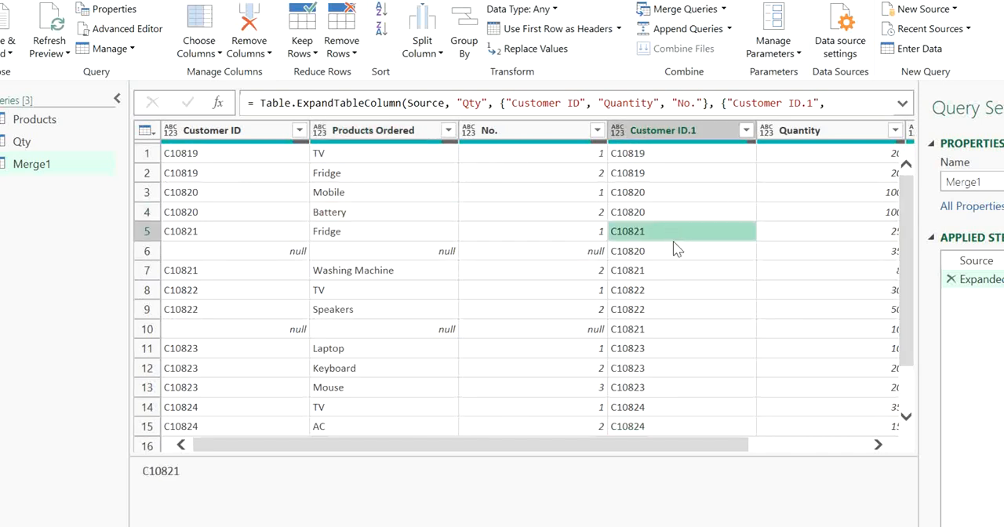
# Remove the No. and No..1 columns from the merged query
pyautogui.moveTo(640, 444); pyautogui.dragTo(795, 472)
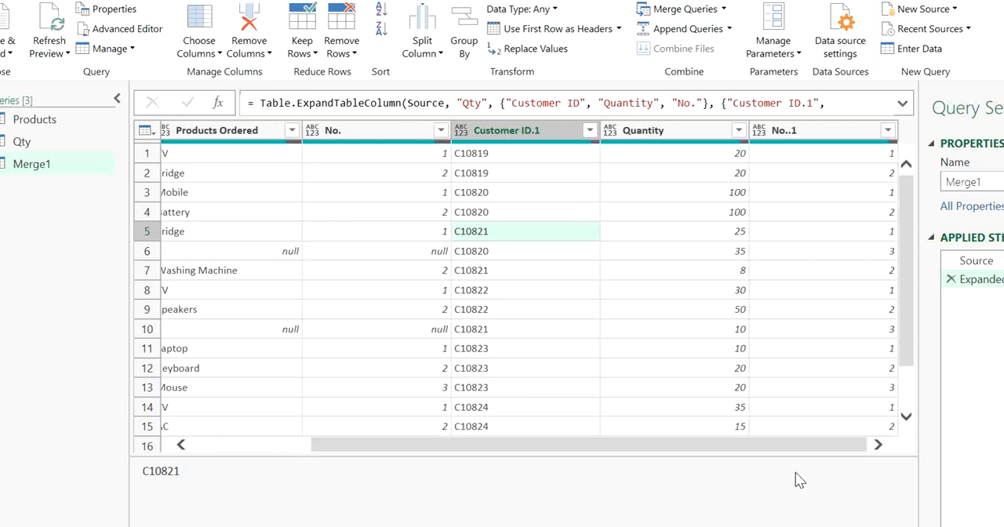
pyautogui.click(808, 131)
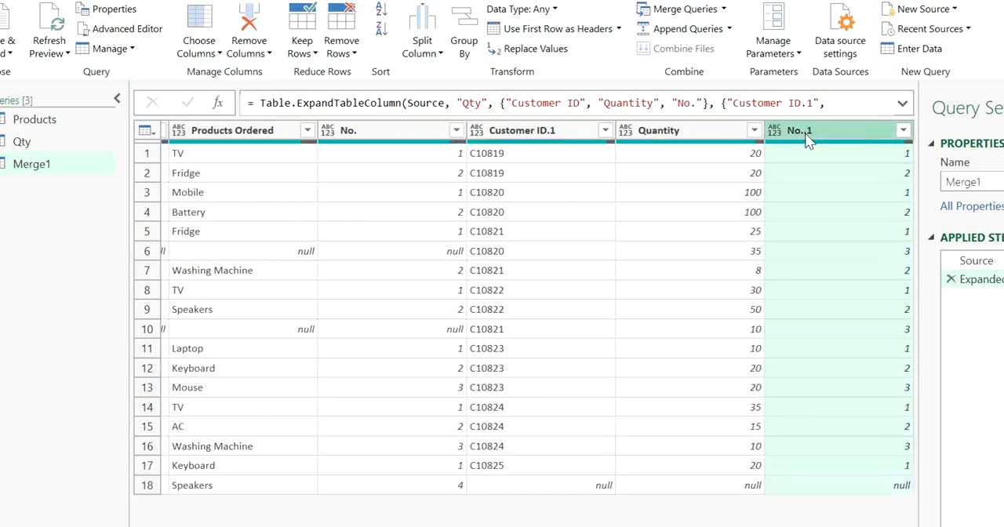
pyautogui.keyDown('ctrl'); pyautogui.click(409, 130); pyautogui.keyUp('ctrl')
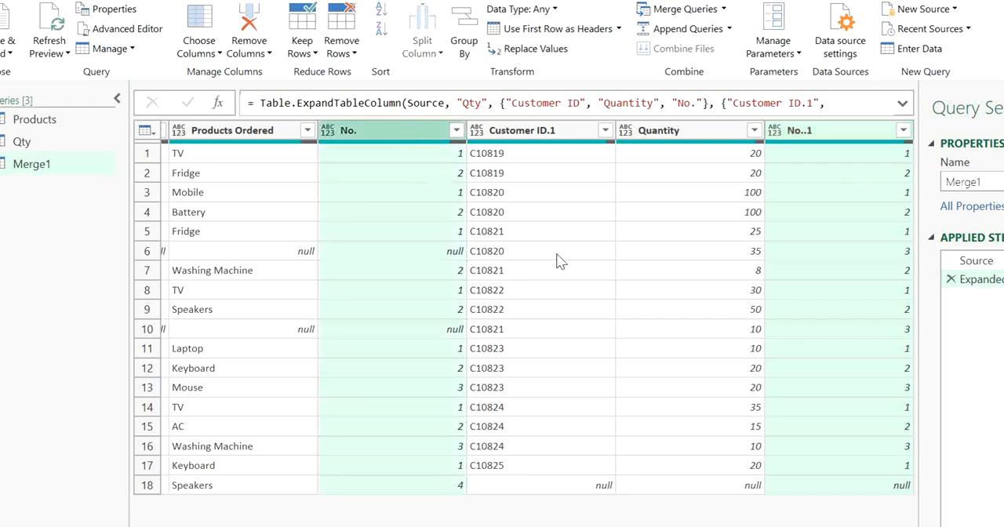
pyautogui.press('Delete')
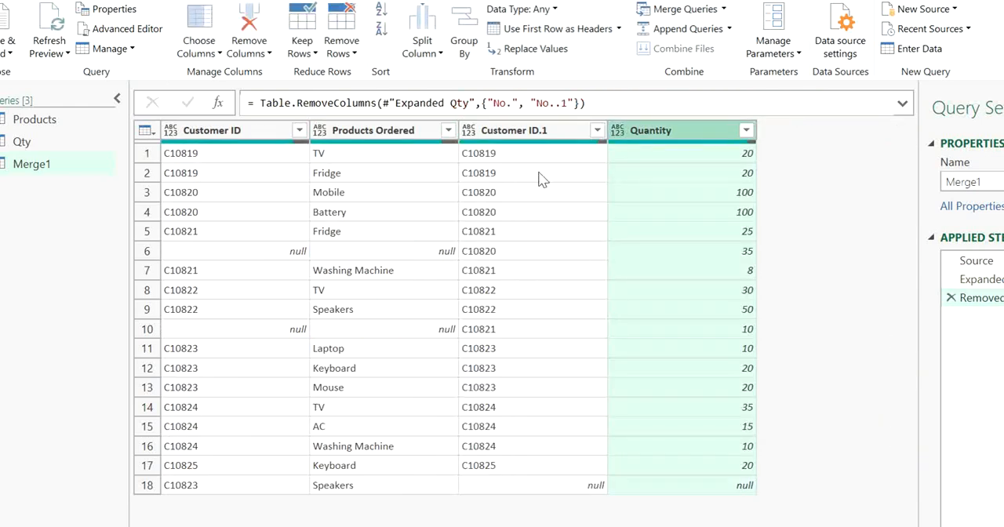
# Compare the Customer ID and Customer ID.1 values in the merged row that lacks a product
pyautogui.click(541, 179)
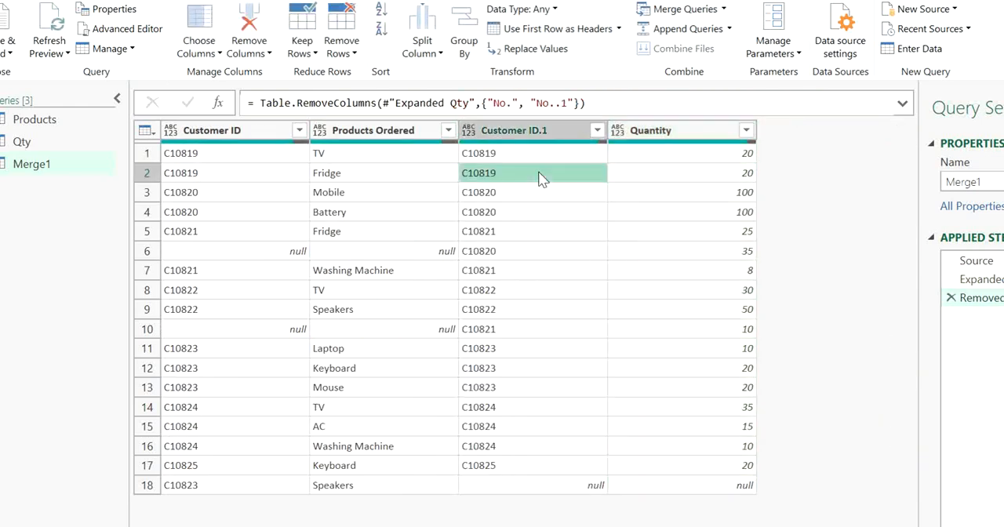
pyautogui.click(427, 272)
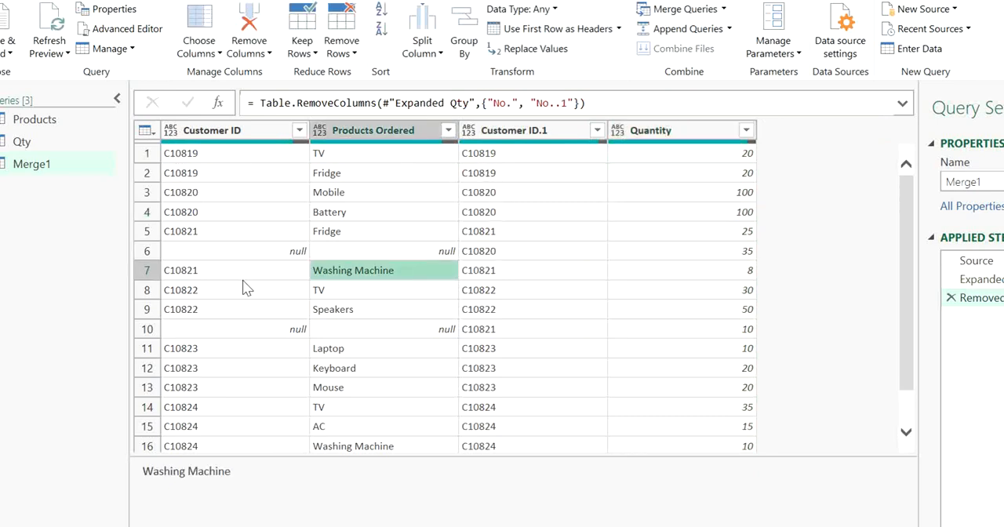
pyautogui.click(236, 252)
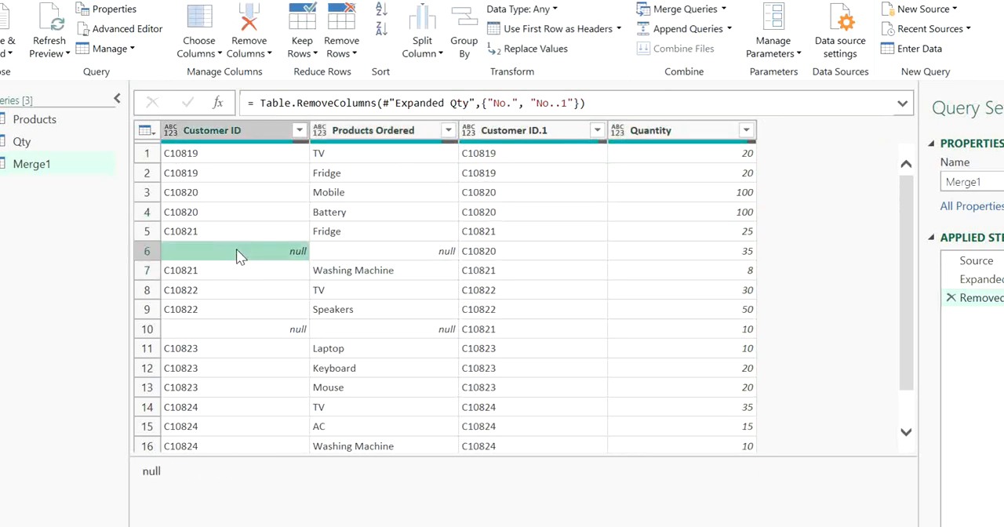
pyautogui.click(487, 251)
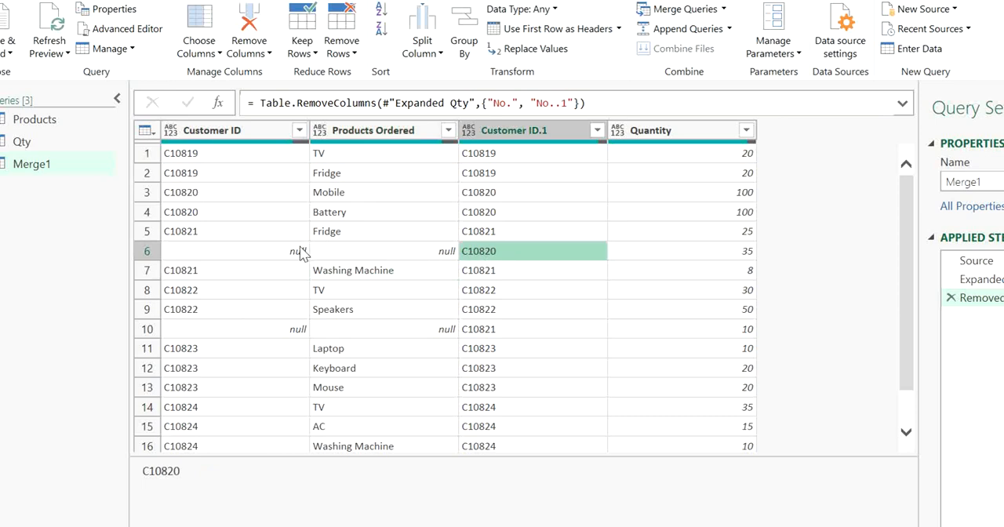
pyautogui.click(298, 249)
pyautogui.click(513, 248)
# Start a conditional column in the merged query with the condition that Customer ID equals null
pyautogui.click(186, 1)
pyautogui.click(194, 11)
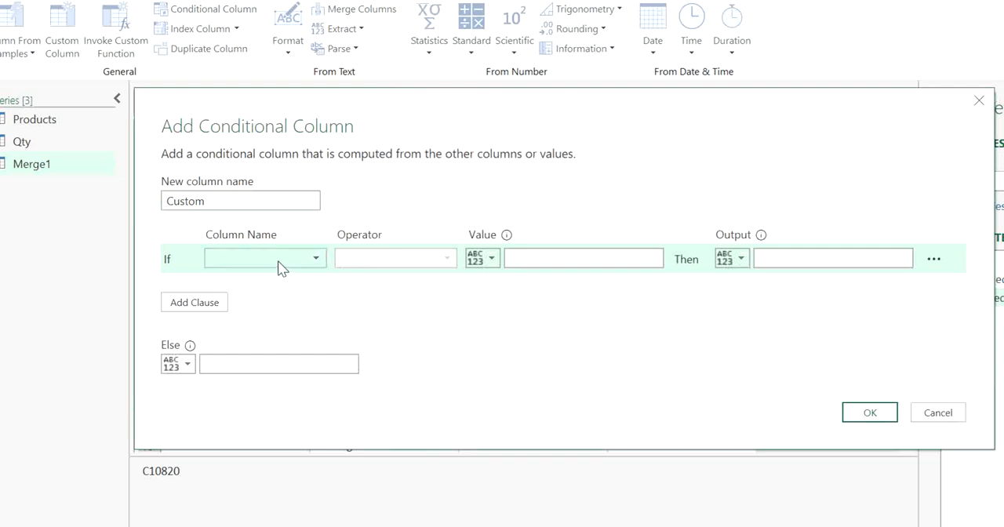
pyautogui.click(282, 267)
pyautogui.click(267, 280)
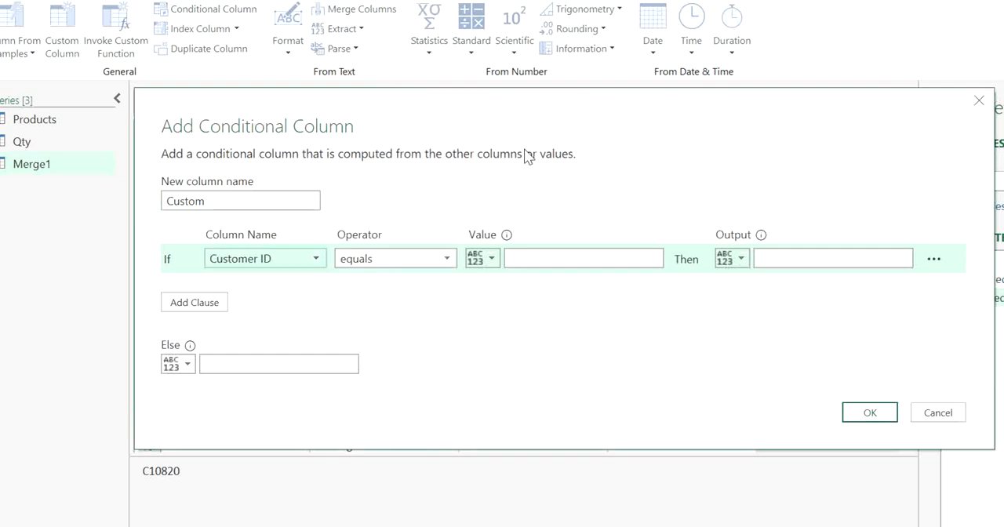
pyautogui.moveTo(513, 126); pyautogui.dragTo(504, 237)
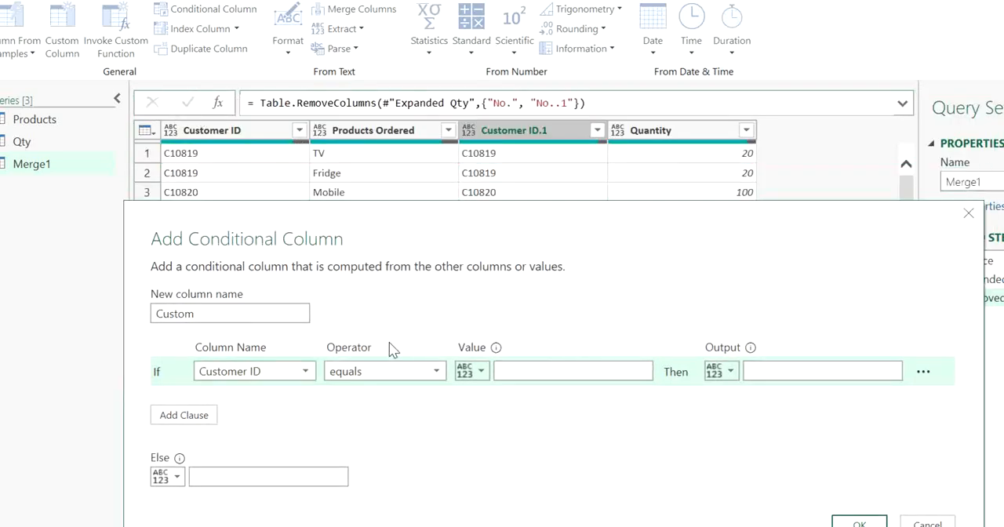
pyautogui.click(580, 371)
pyautogui.write('null')
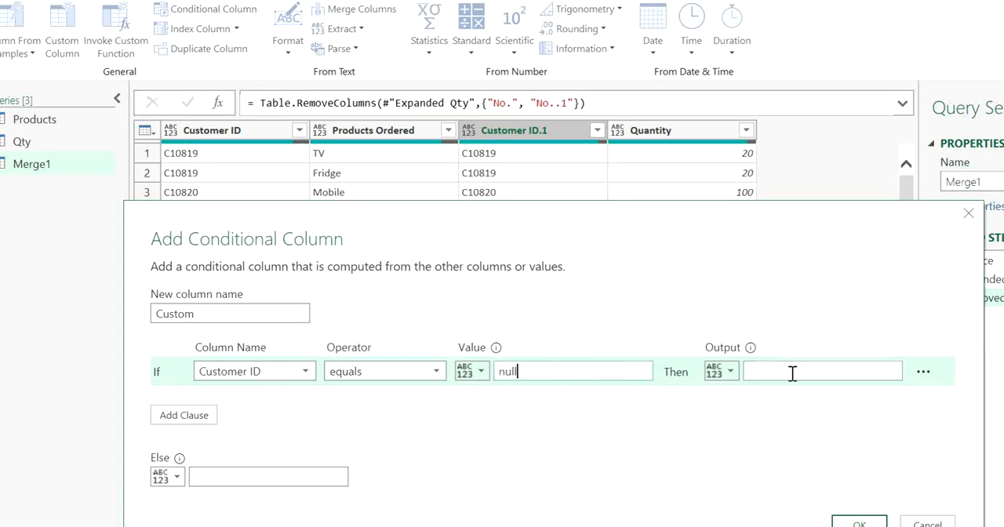
# Set the condition's output to the values of the Customer ID.1 column
pyautogui.click(728, 373)
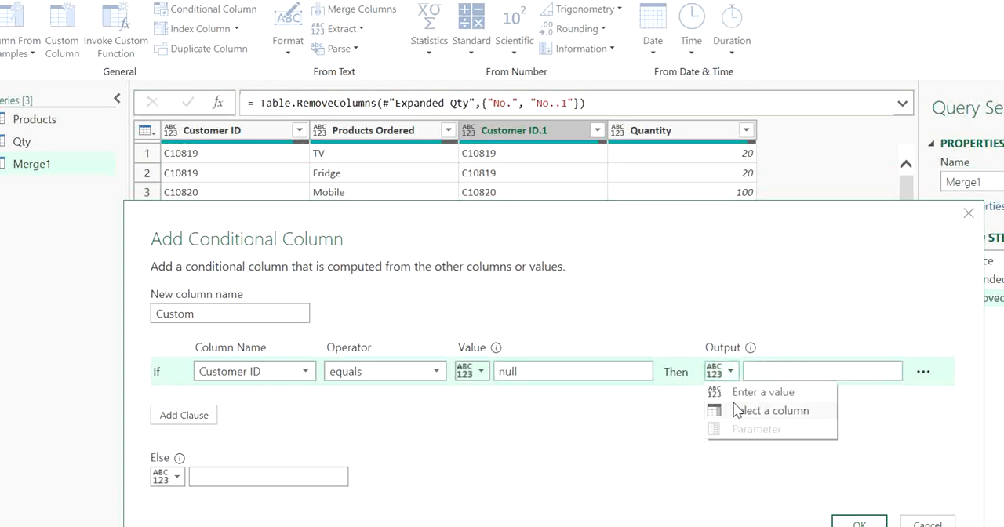
pyautogui.click(769, 410)
pyautogui.click(762, 372)
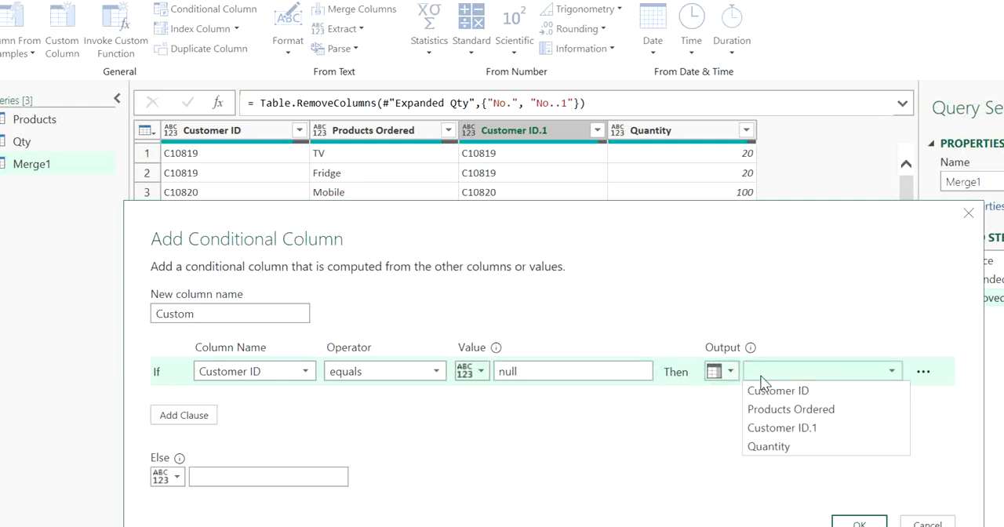
pyautogui.click(773, 429)
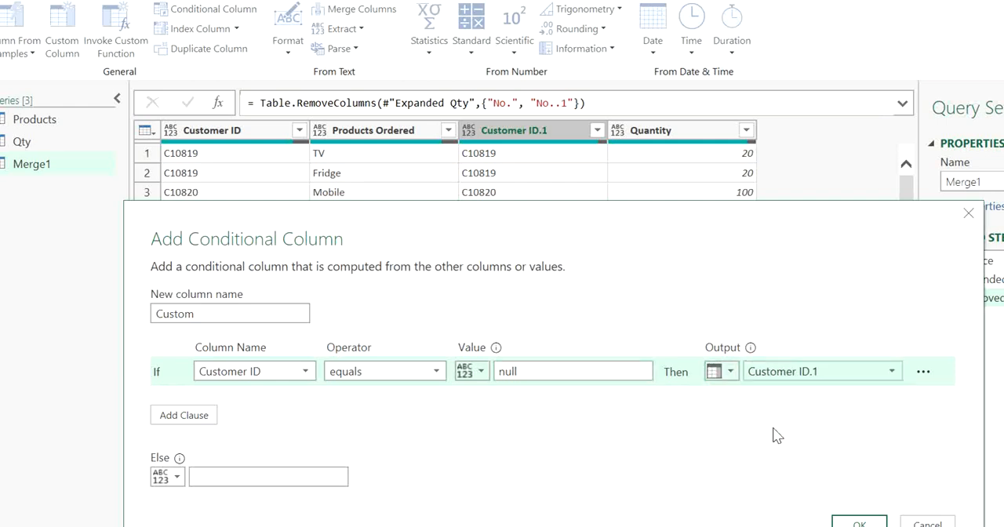
# Set the conditional column's Else output to the Customer ID column's values and create the column
pyautogui.click(168, 478)
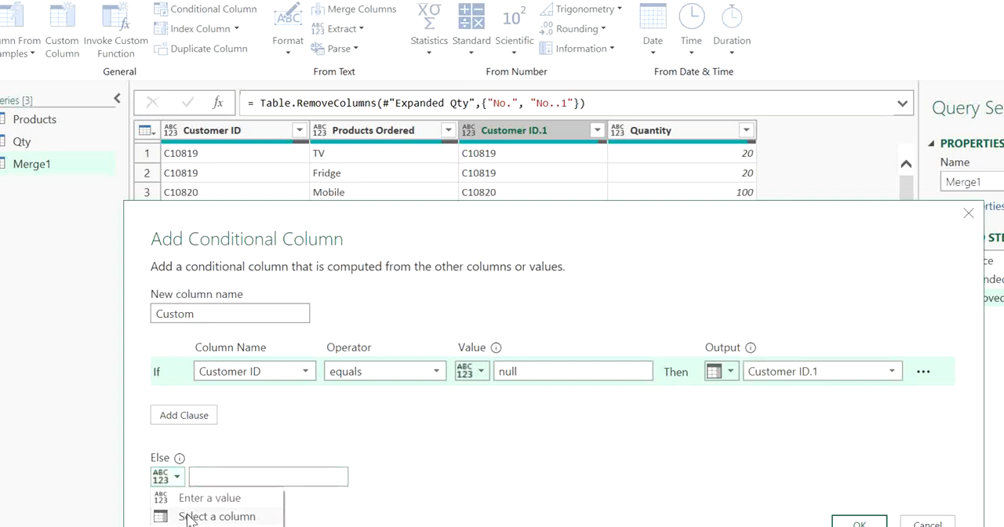
pyautogui.click(191, 515)
pyautogui.click(224, 482)
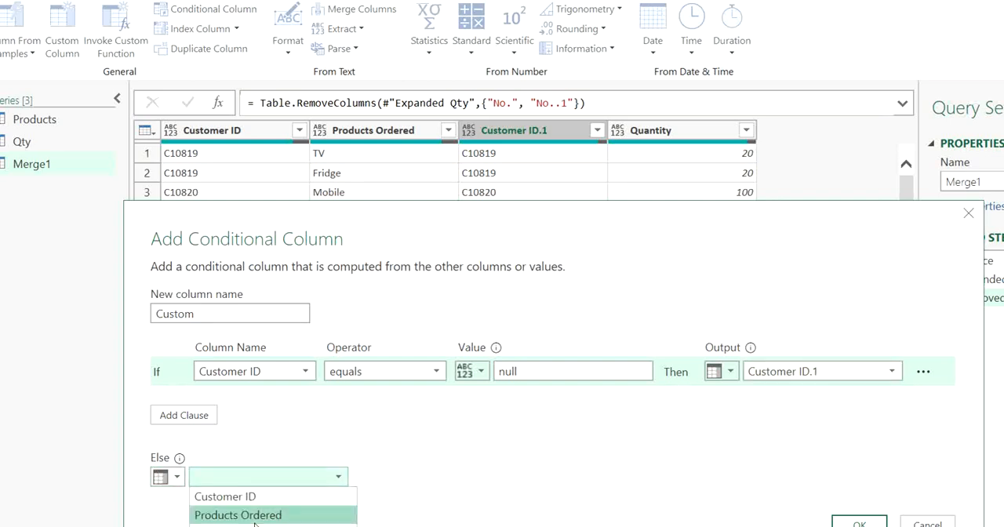
pyautogui.click(251, 496)
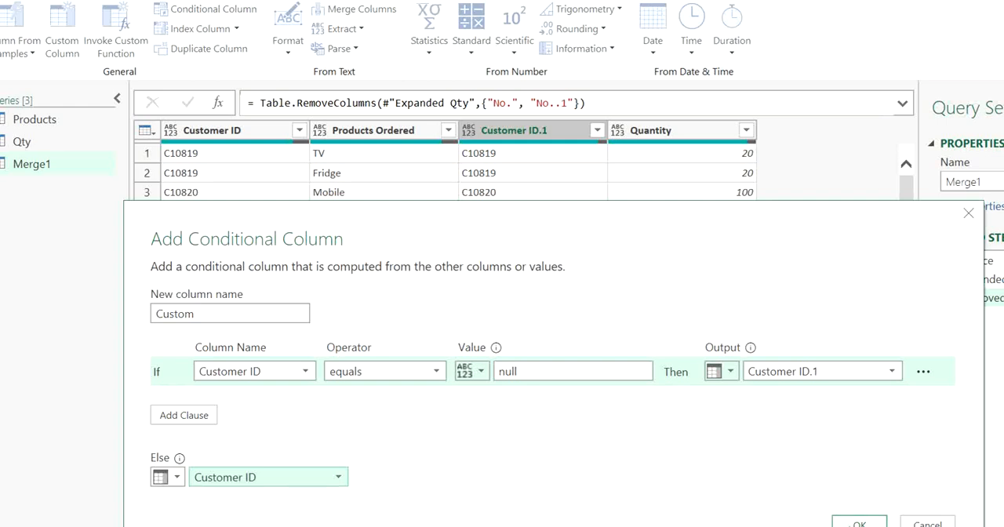
pyautogui.click(859, 523)
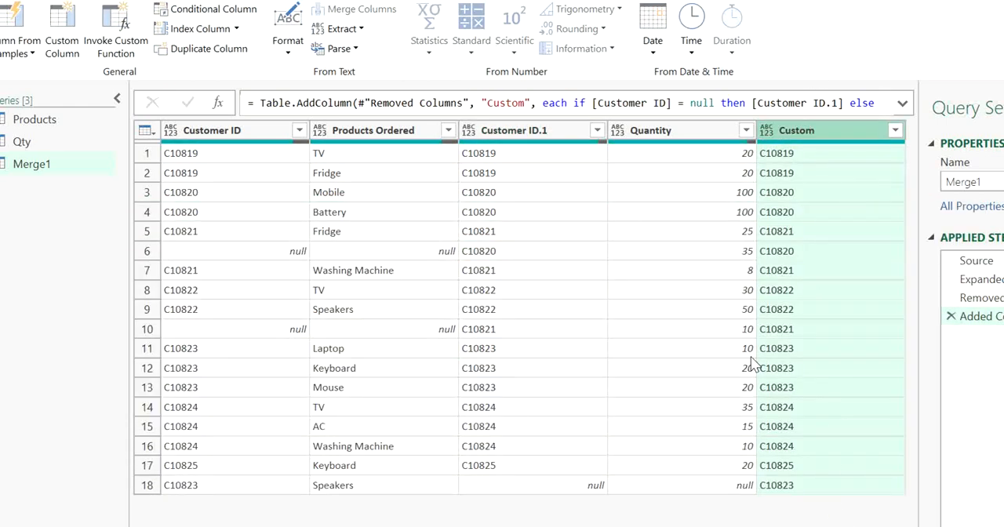
# Remove the Customer ID and Customer ID.1 columns from the merged query
pyautogui.click(528, 134)
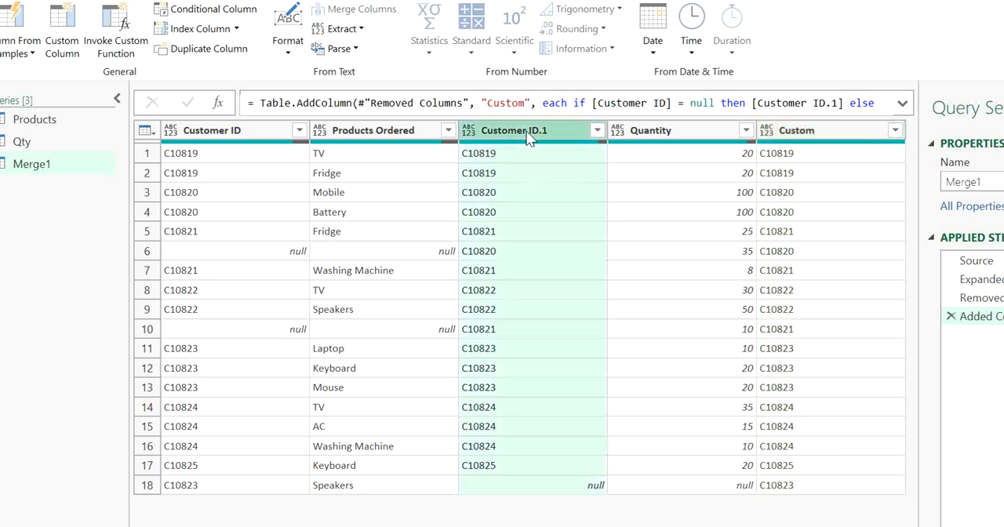
pyautogui.keyDown('ctrl'); pyautogui.click(240, 128); pyautogui.keyUp('ctrl')
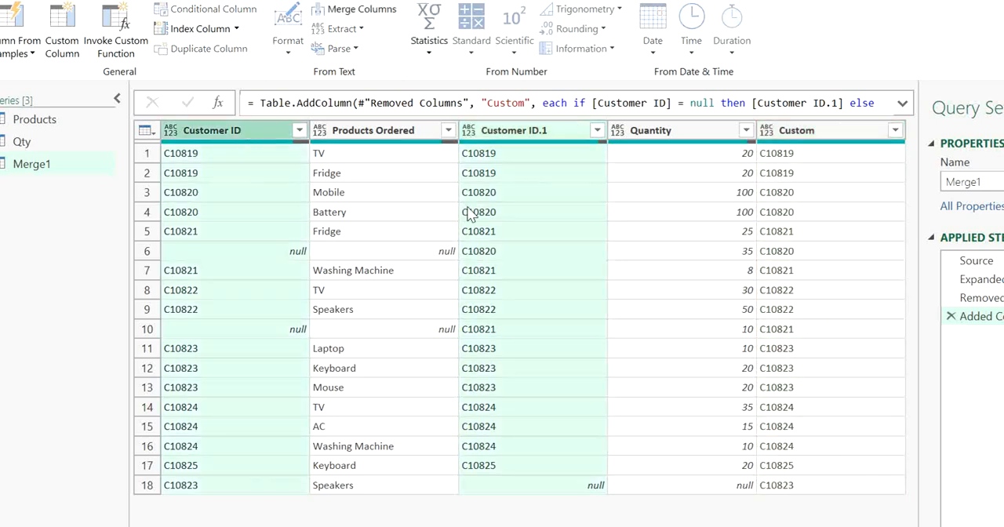
pyautogui.press('Delete')
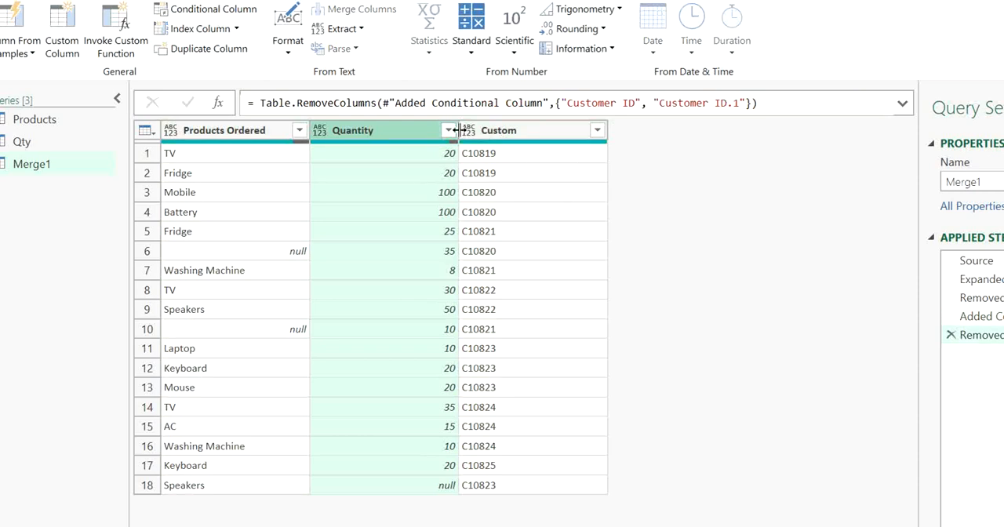
# Move the Custom column before Products Ordered and rename it Customer ID
pyautogui.click(493, 130)
pyautogui.moveTo(494, 130); pyautogui.dragTo(190, 133)
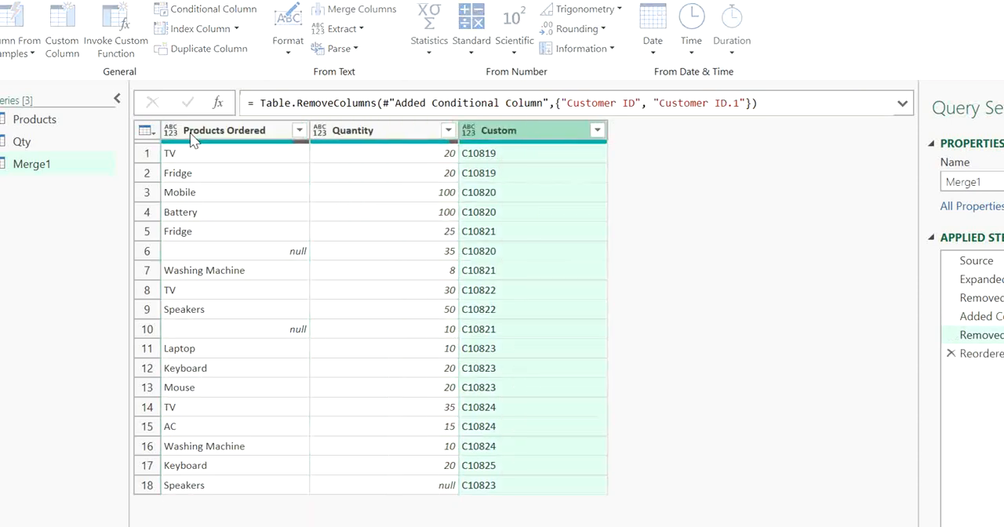
pyautogui.doubleClick(219, 133)
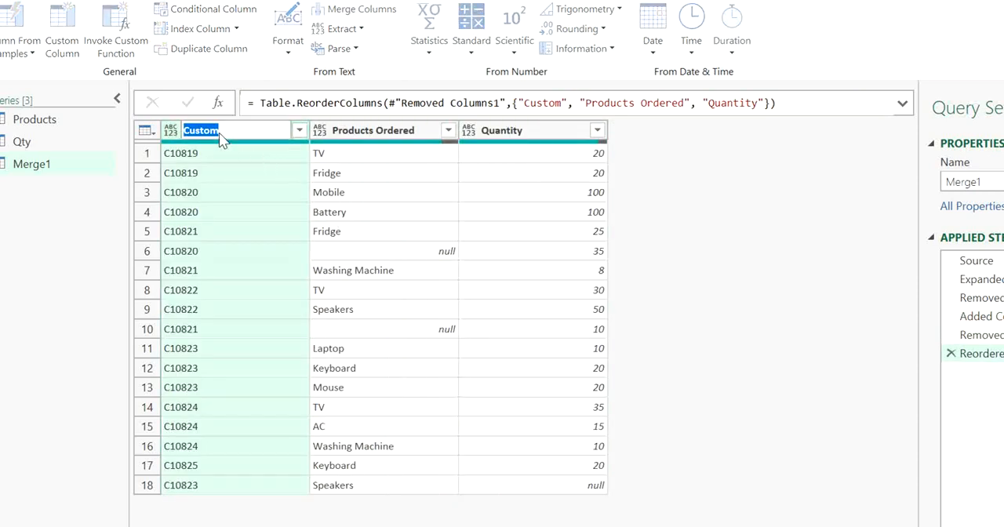
pyautogui.write('C')
pyautogui.press('Return')
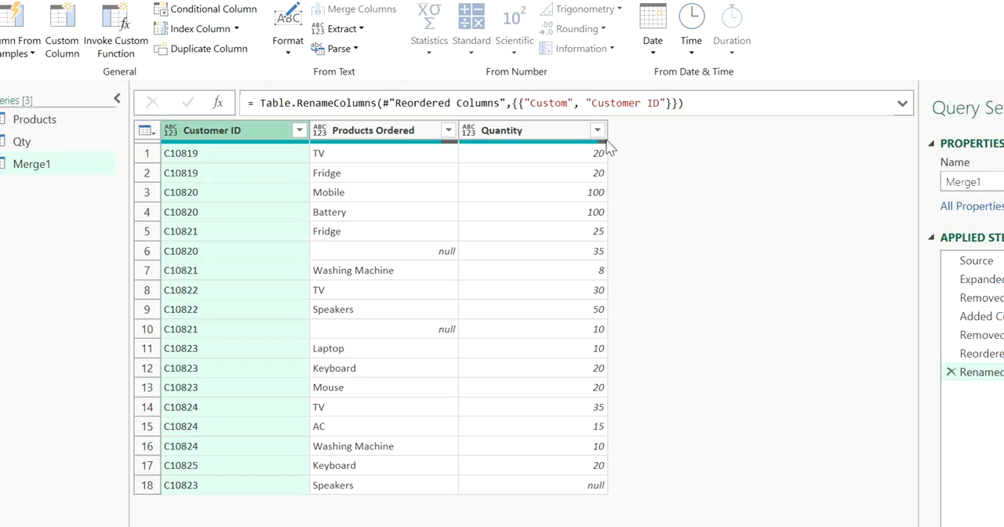
# Set the data type of Quantity to Whole Number and of Products Ordered and Customer ID to Text
pyautogui.click(474, 133)
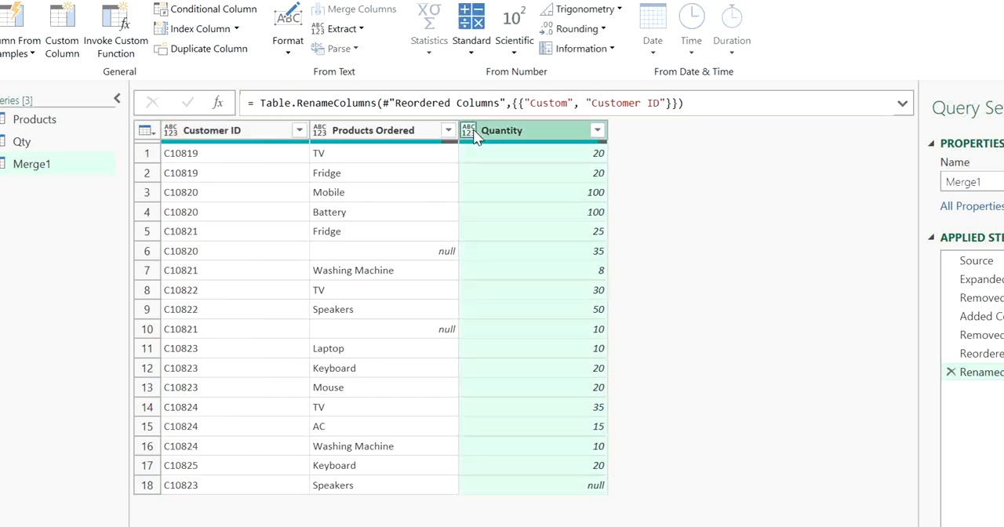
pyautogui.click(470, 130)
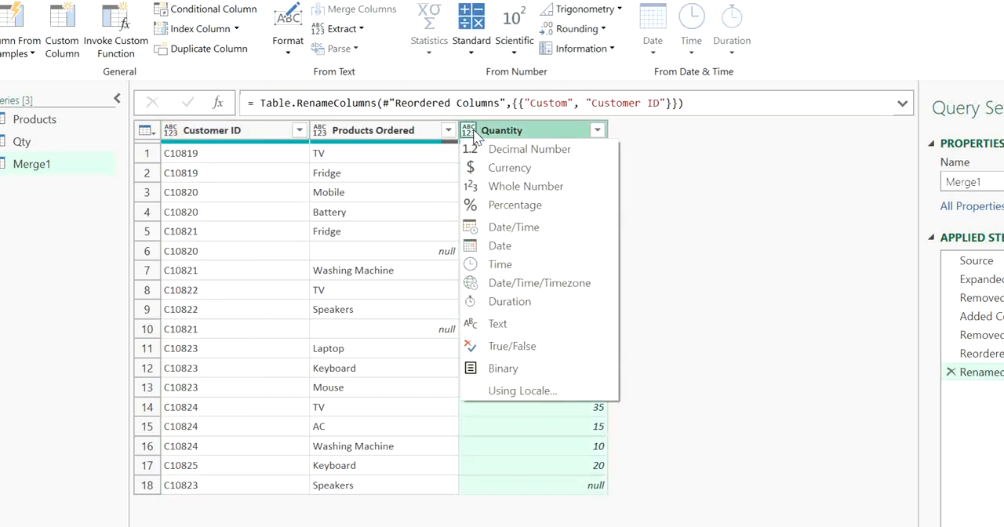
pyautogui.click(505, 186)
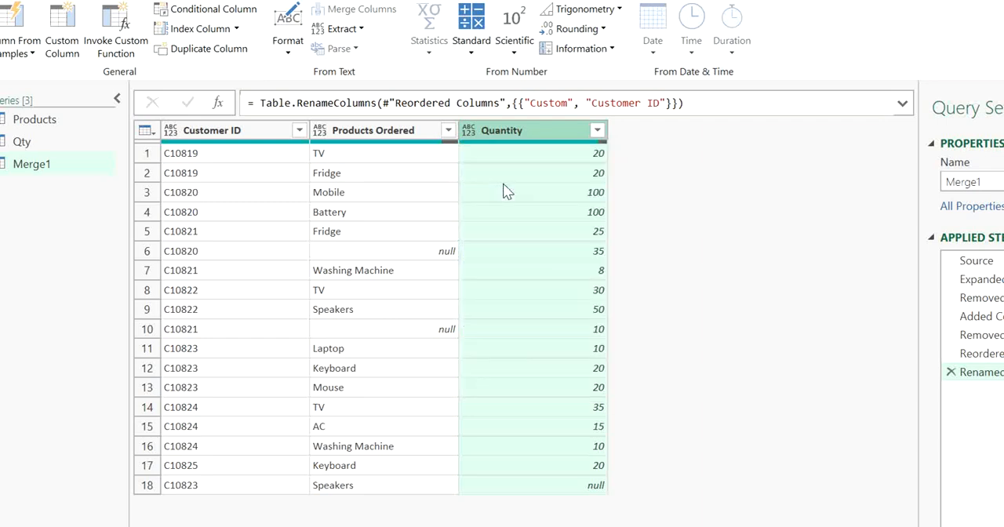
pyautogui.click(320, 133)
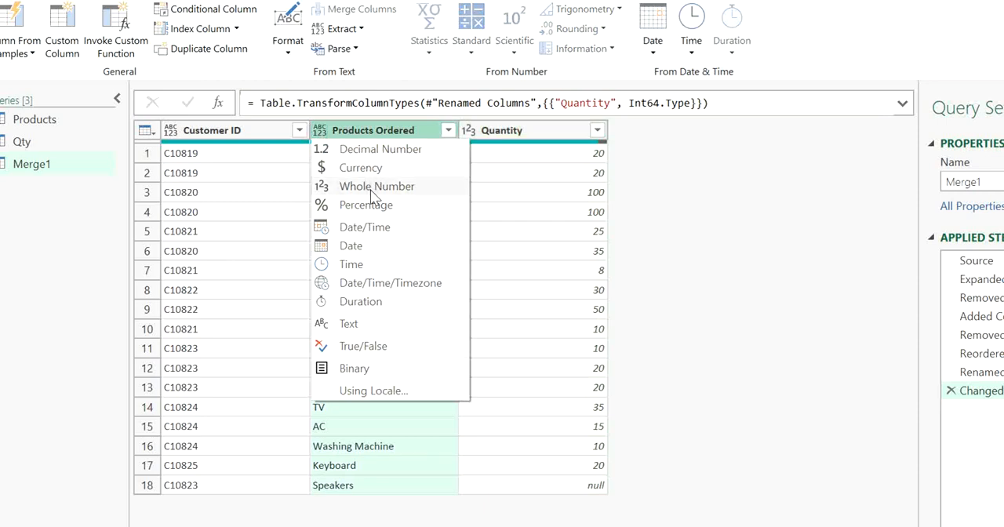
pyautogui.click(351, 324)
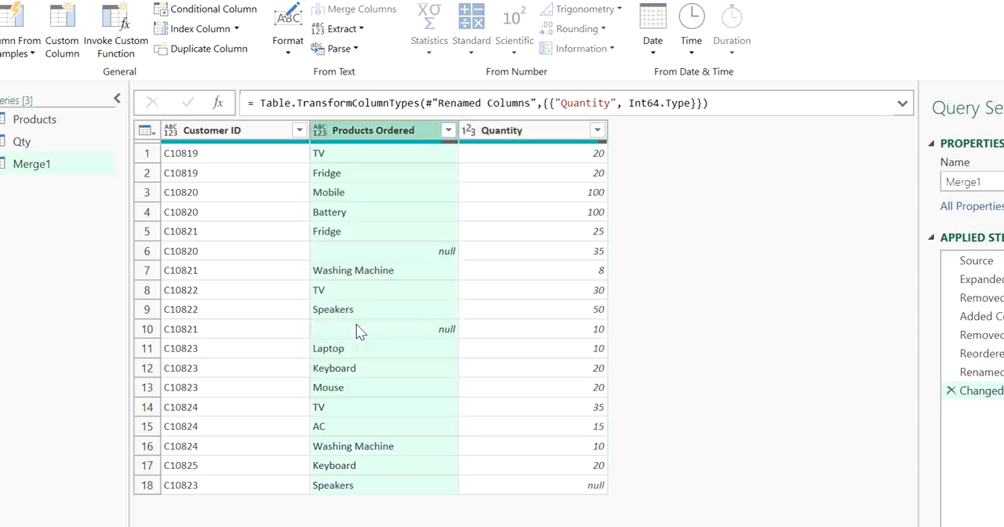
pyautogui.click(173, 131)
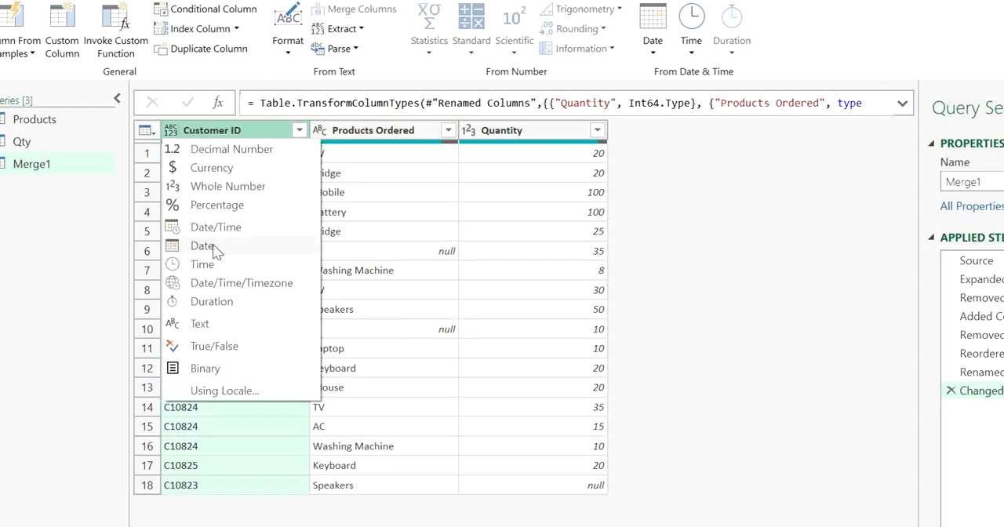
pyautogui.click(223, 323)
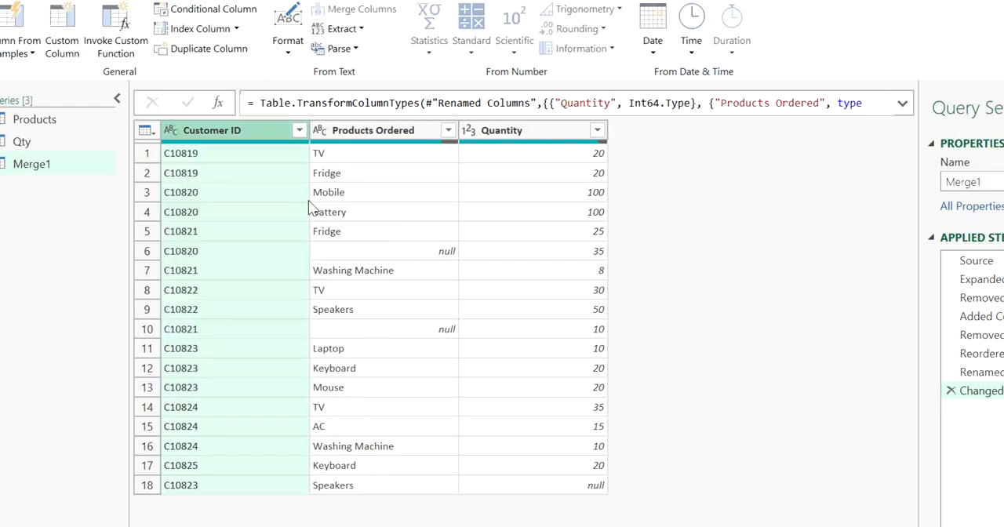
# Examine the merged rows with null products, checking their customer ID and quantity values
pyautogui.click(356, 193)
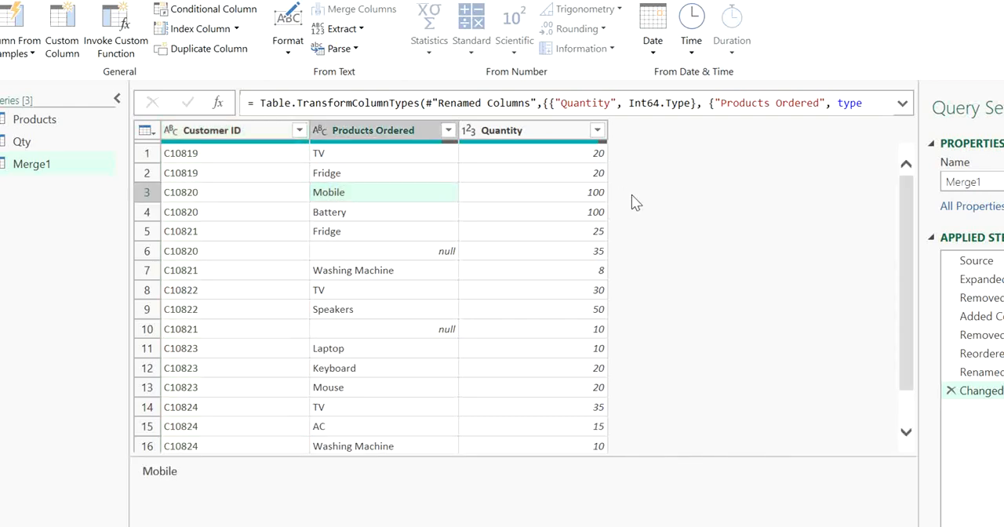
pyautogui.click(276, 173)
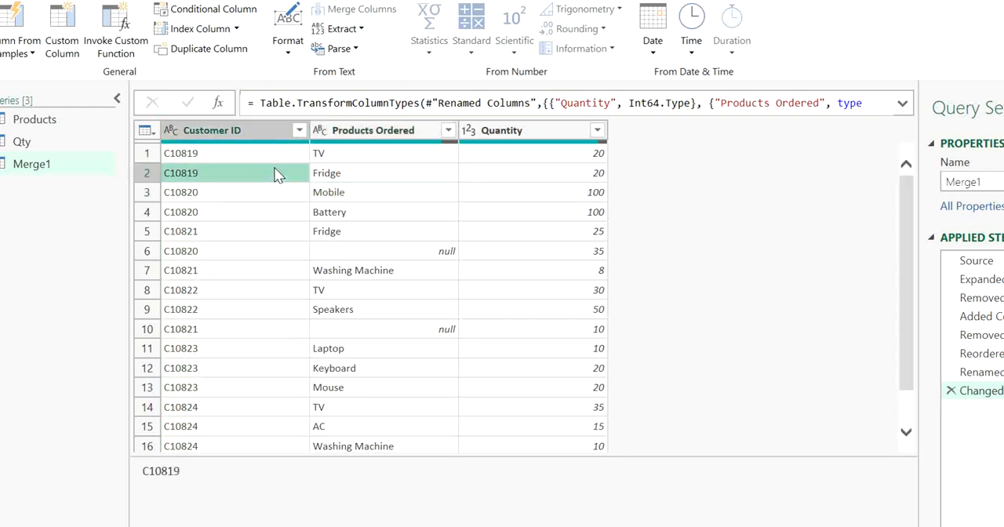
pyautogui.click(242, 252)
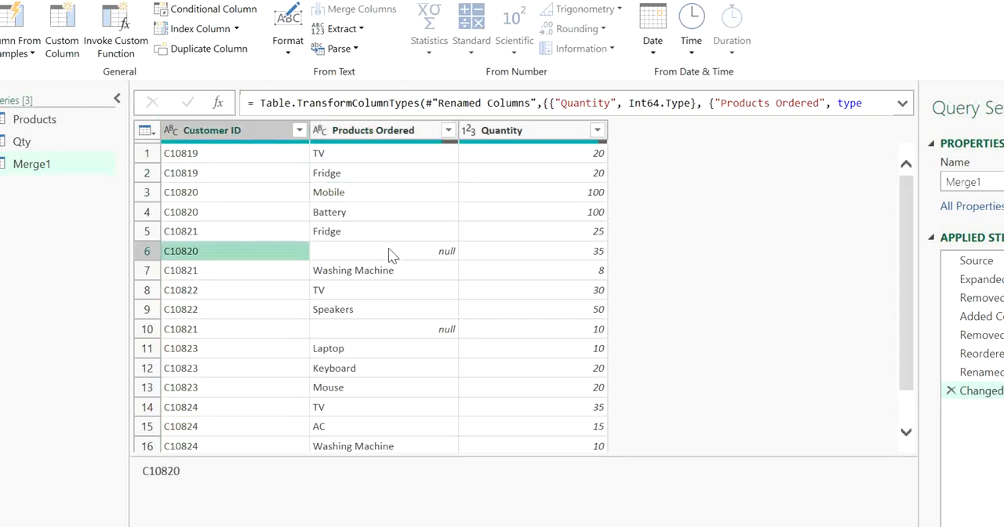
pyautogui.click(409, 251)
pyautogui.click(560, 252)
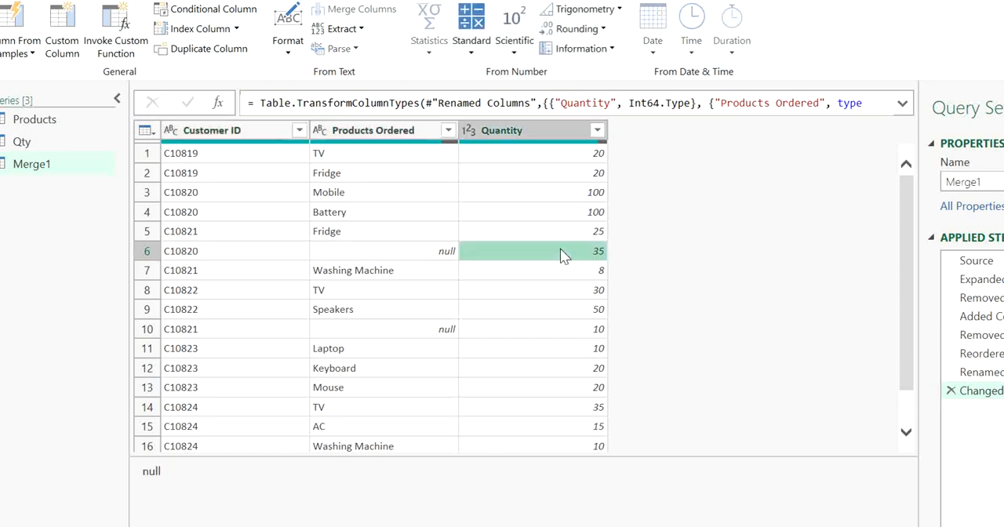
pyautogui.click(429, 253)
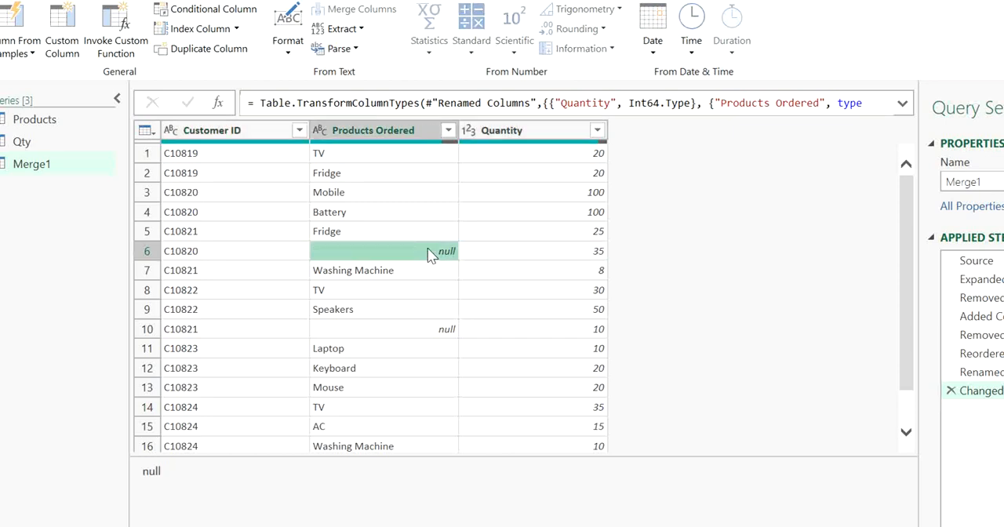
pyautogui.click(422, 329)
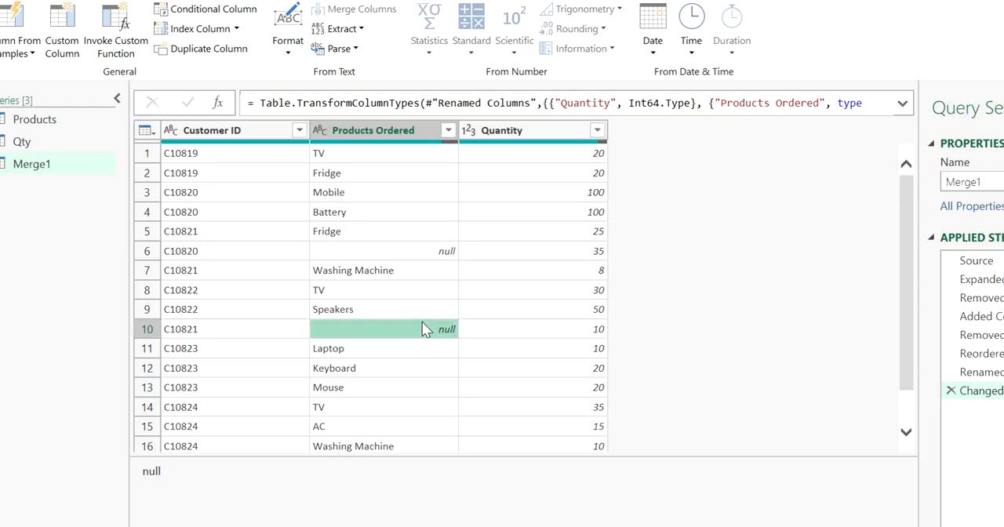
pyautogui.click(222, 337)
pyautogui.click(382, 344)
# Close the query editor and load the merged query as Only Create Connection
pyautogui.click(66, 2)
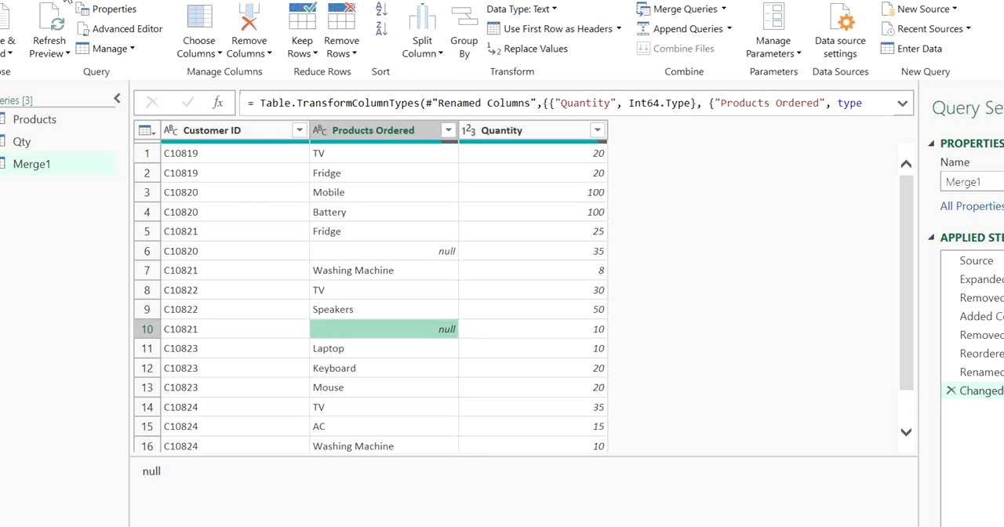
pyautogui.click(9, 52)
pyautogui.click(43, 93)
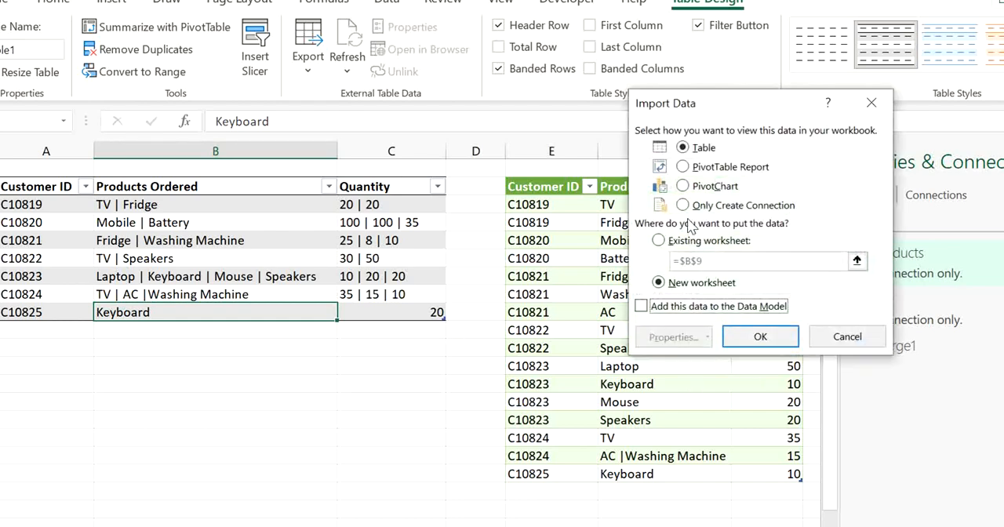
pyautogui.click(682, 205)
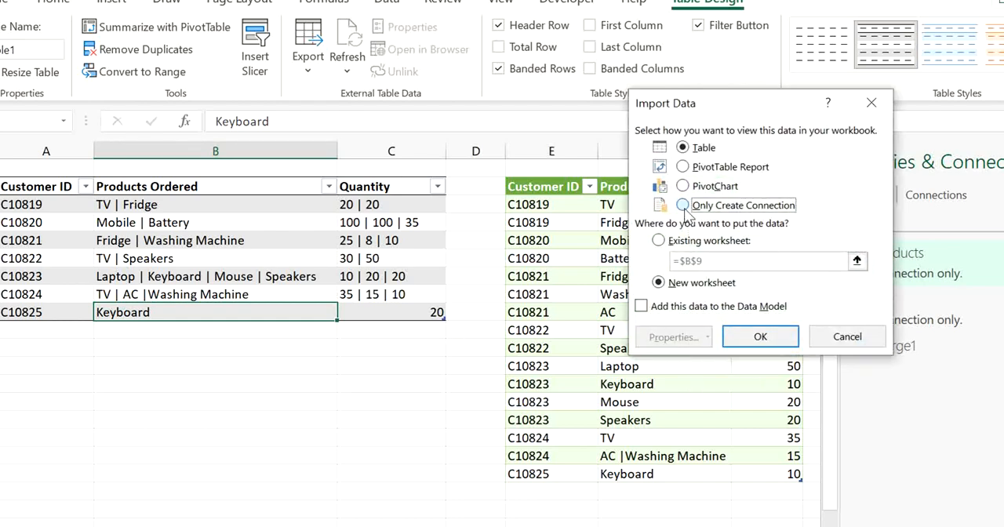
pyautogui.click(740, 341)
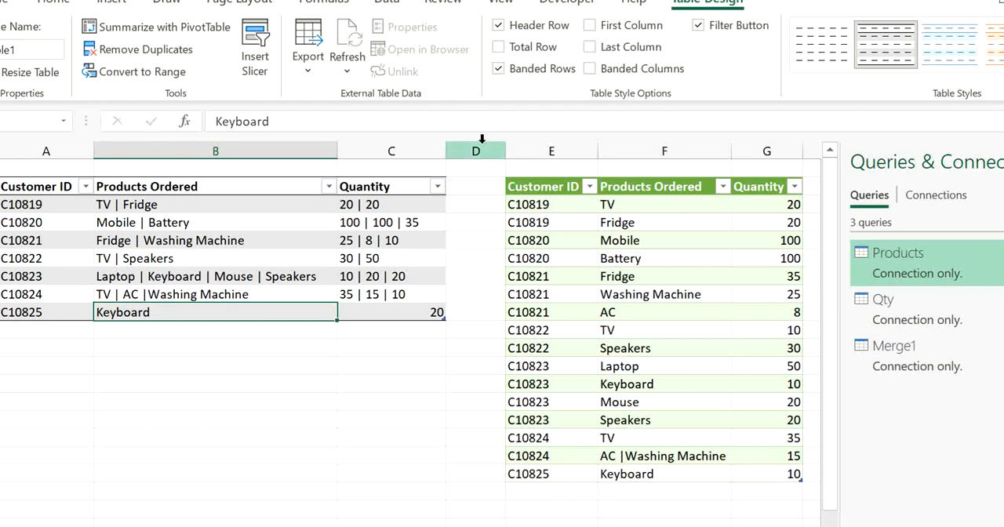
# Delete worksheet columns D through H, including the old green results table
pyautogui.moveTo(476, 149); pyautogui.dragTo(811, 168)
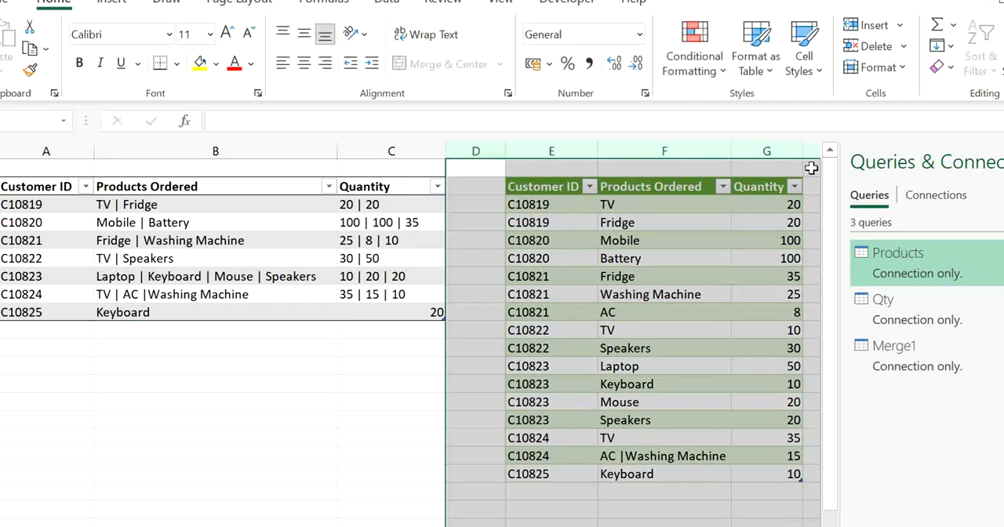
pyautogui.press('Delete')
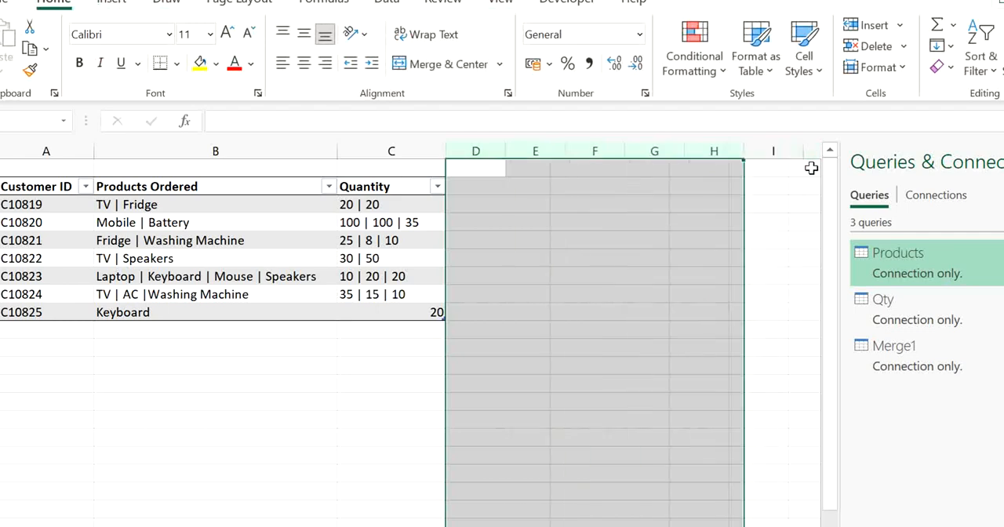
pyautogui.click(483, 203)
# Load the Merge1 query as a table into the existing worksheet at cell E2
pyautogui.click(522, 189)
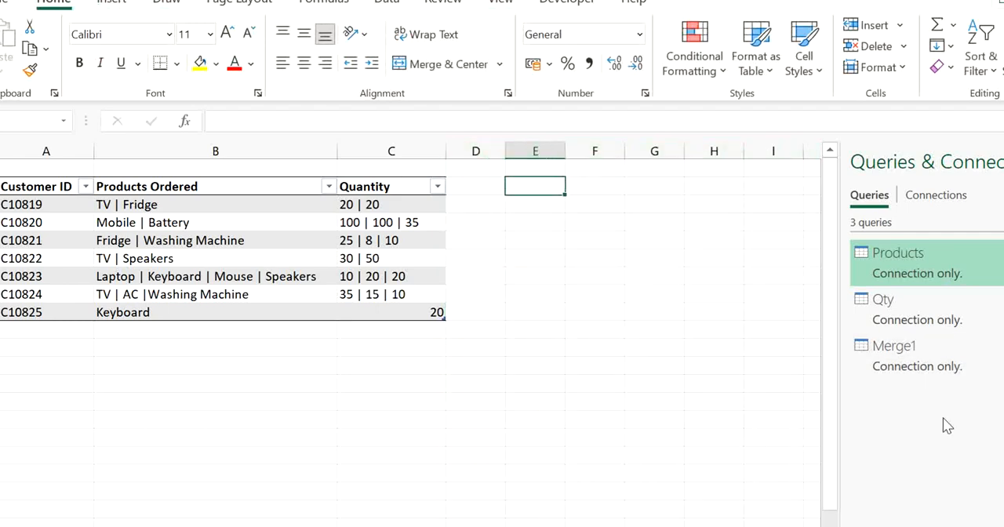
pyautogui.click(933, 369)
pyautogui.rightClick(933, 369)
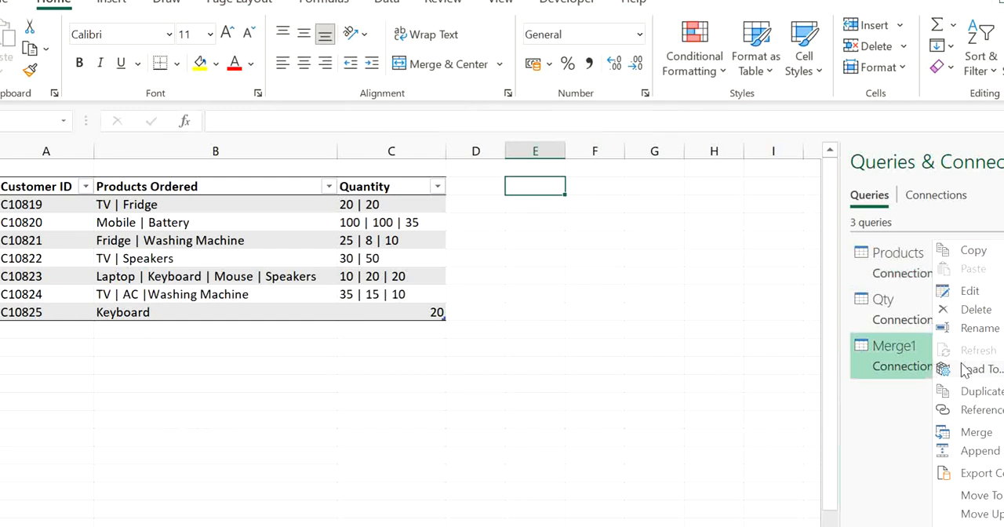
pyautogui.click(963, 369)
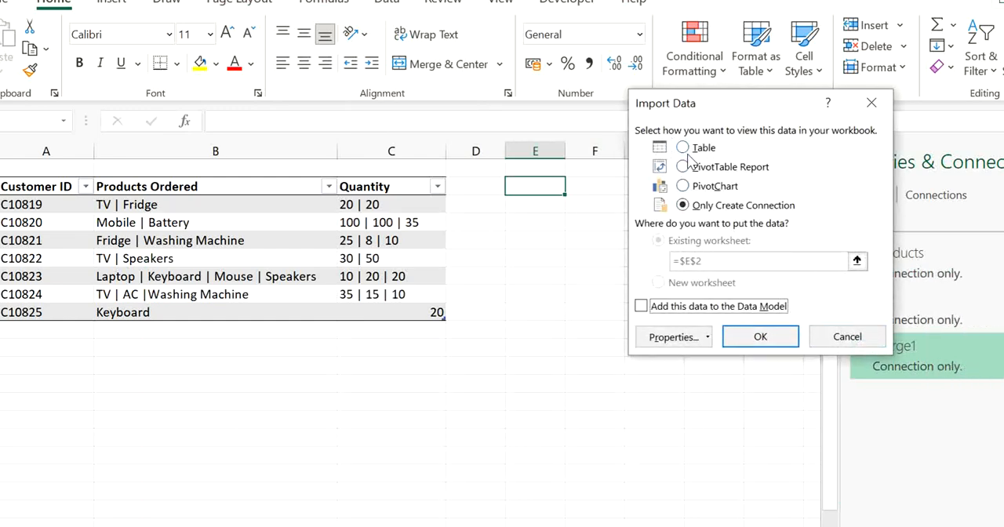
pyautogui.click(683, 149)
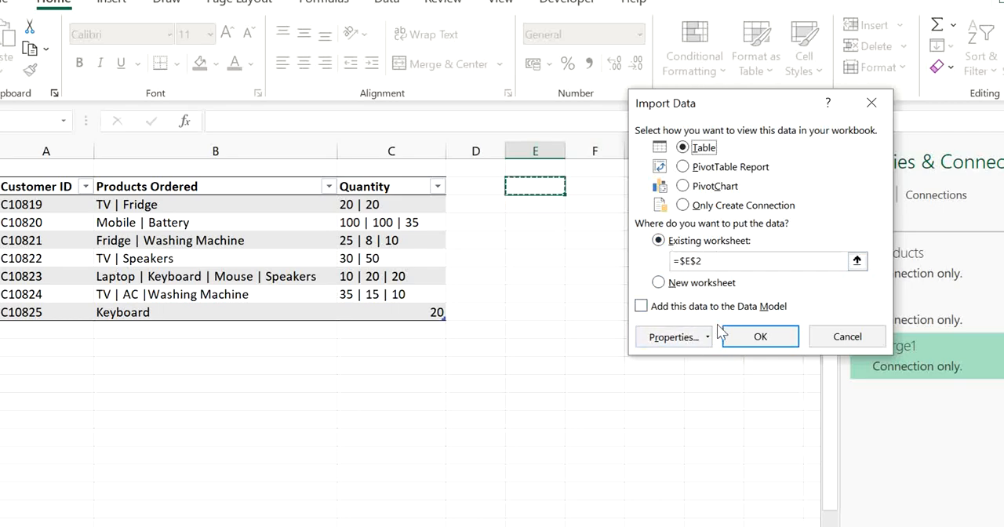
pyautogui.click(748, 345)
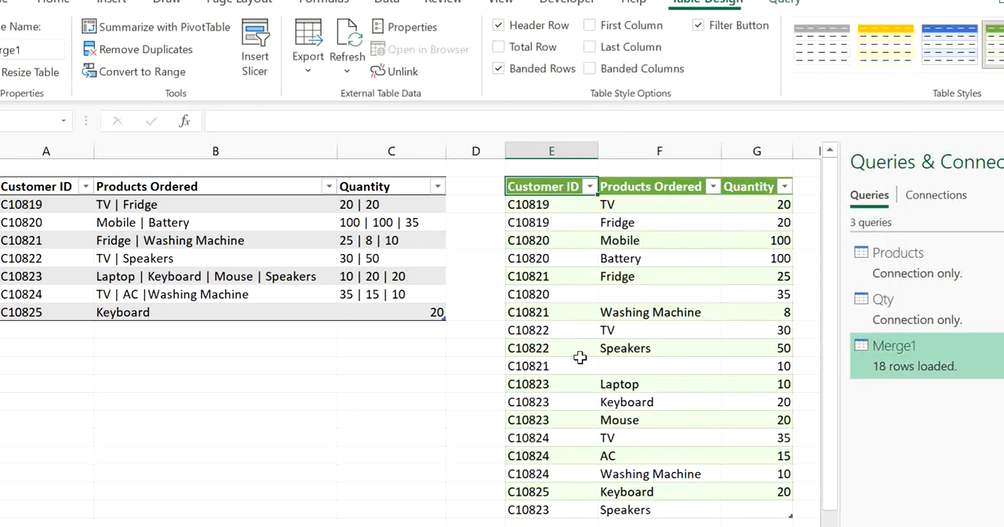
pyautogui.click(669, 384)
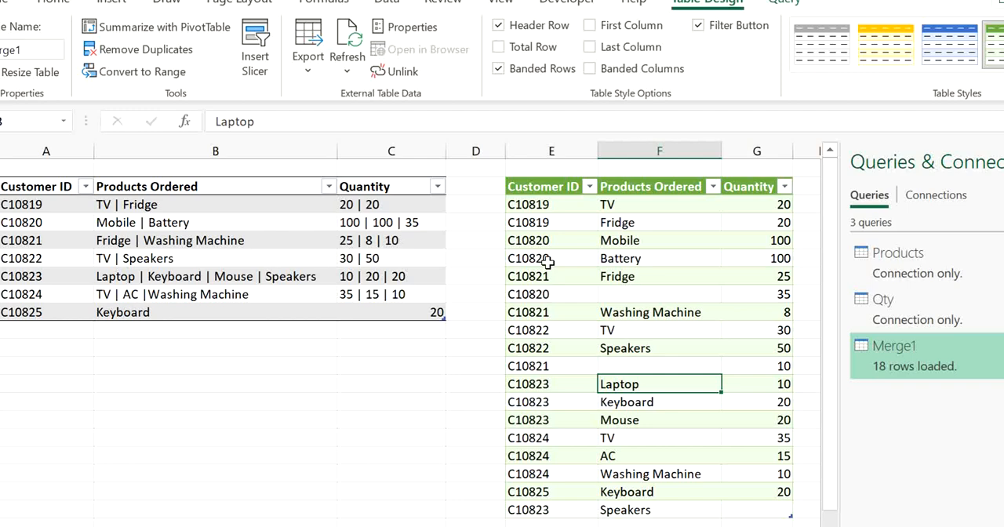
# Compare the blank-product row with quantity 35 in the loaded table against the Mobile and Battery row in the source table
pyautogui.click(619, 293)
pyautogui.click(614, 259)
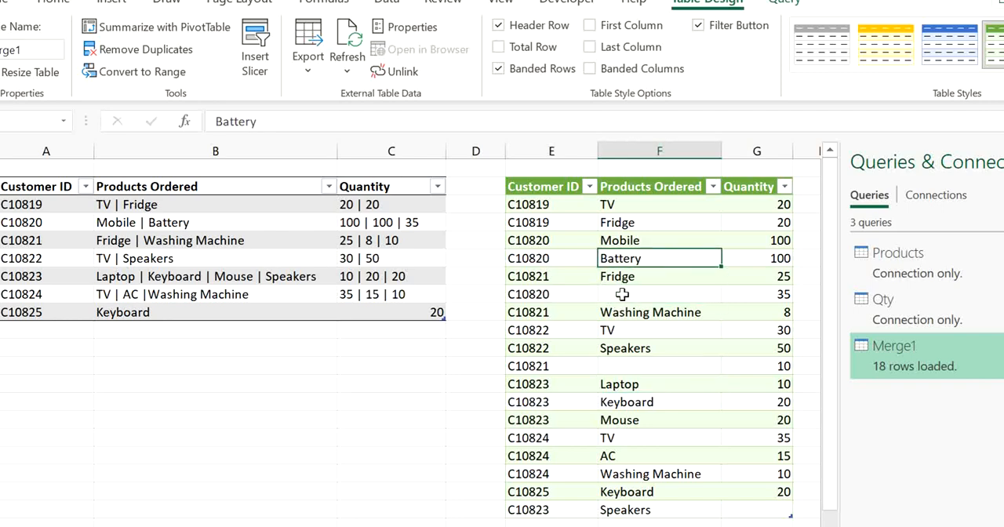
pyautogui.click(619, 293)
pyautogui.click(618, 276)
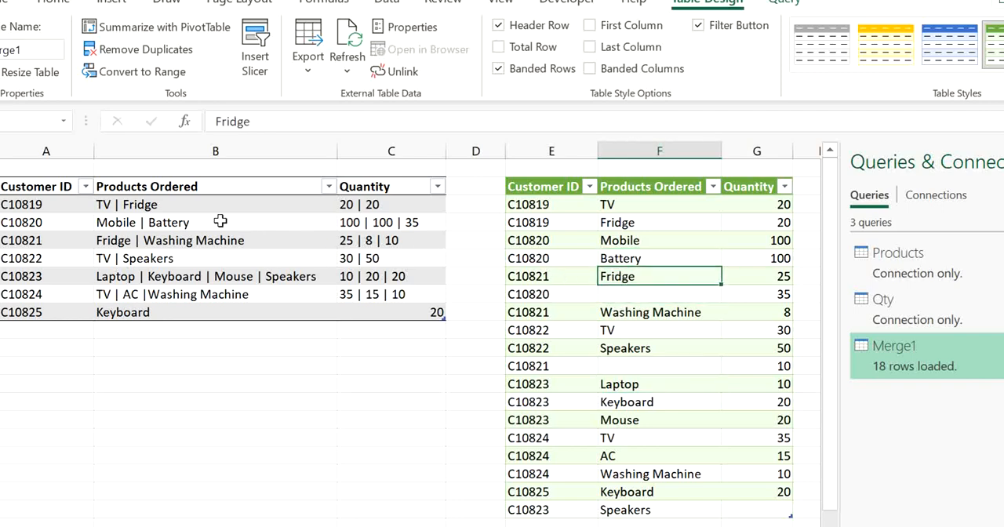
pyautogui.click(573, 295)
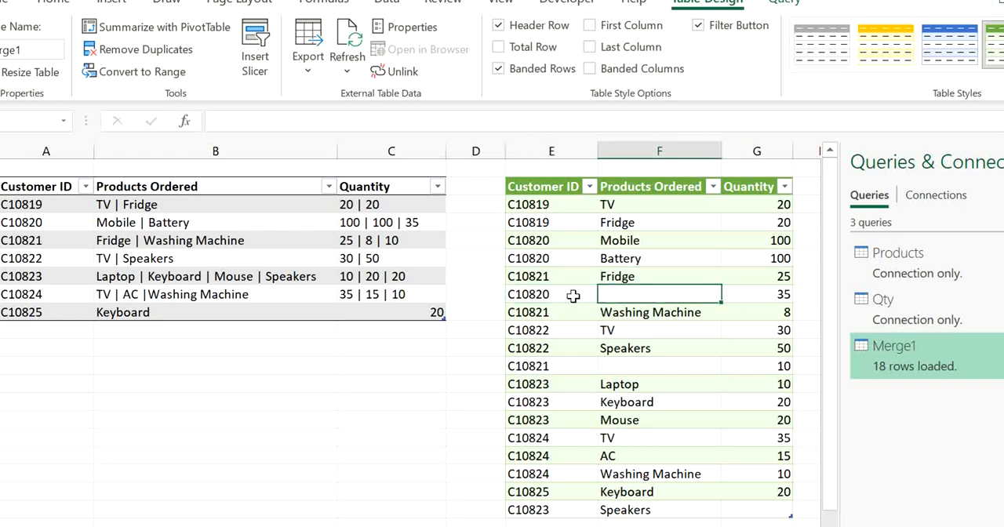
pyautogui.click(78, 227)
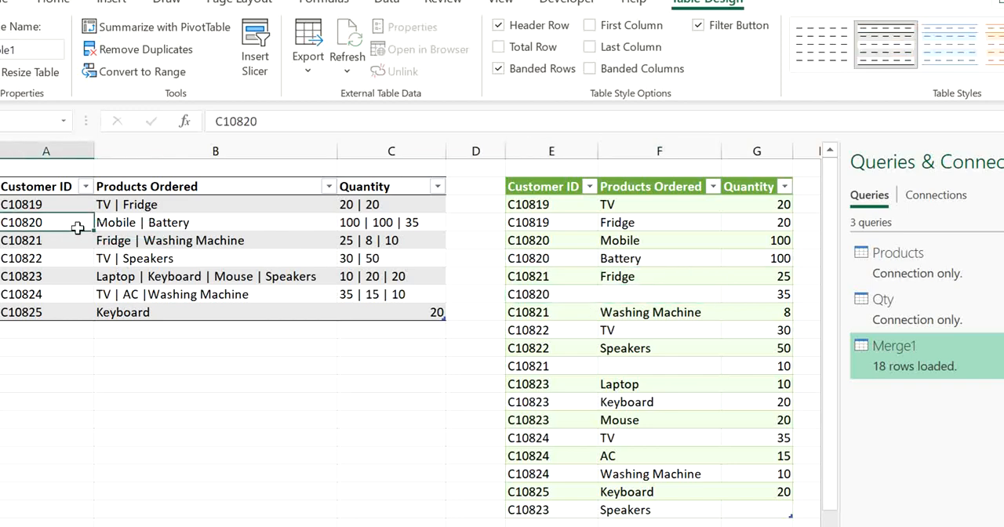
pyautogui.click(208, 227)
pyautogui.click(738, 302)
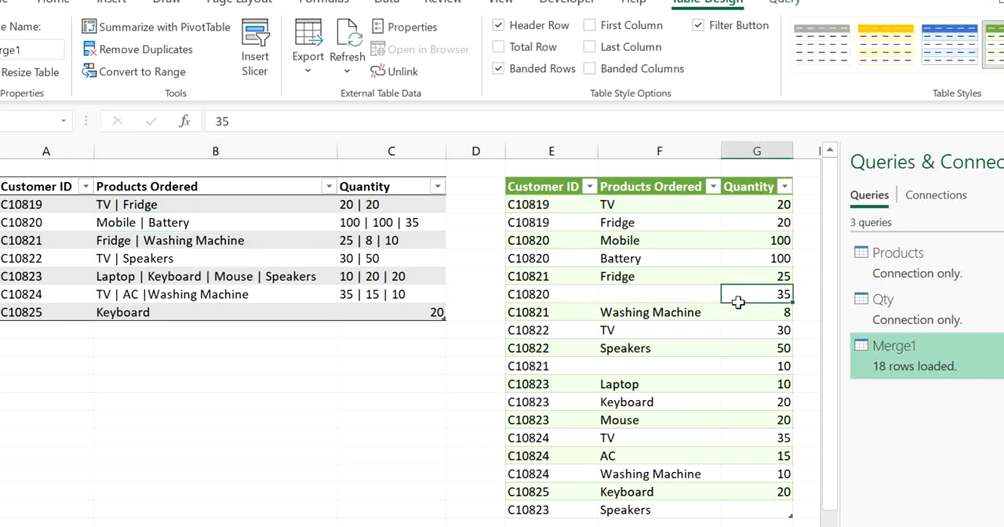
# Open the Merge1 query for editing and group its rows by Customer ID using the All Rows operation
pyautogui.click(979, 367)
pyautogui.doubleClick(979, 368)
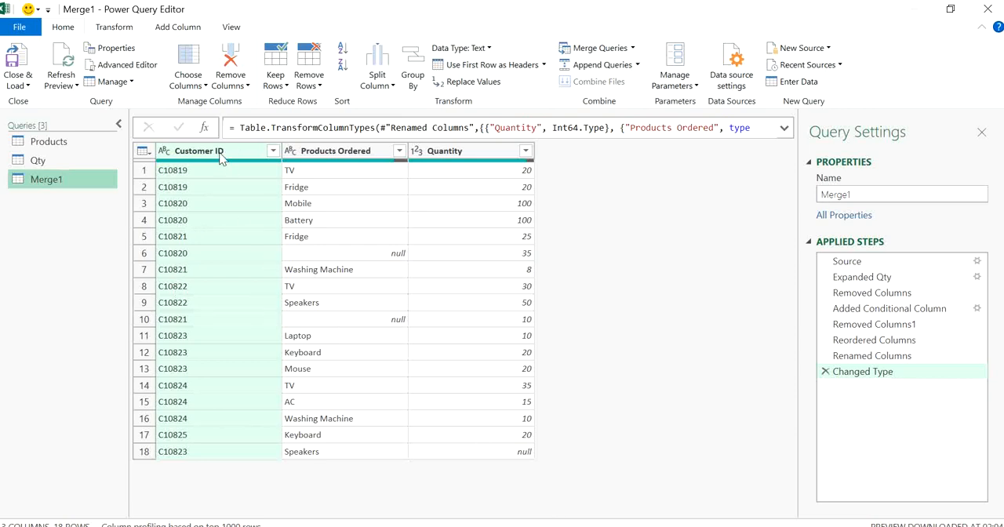
pyautogui.click(113, 28)
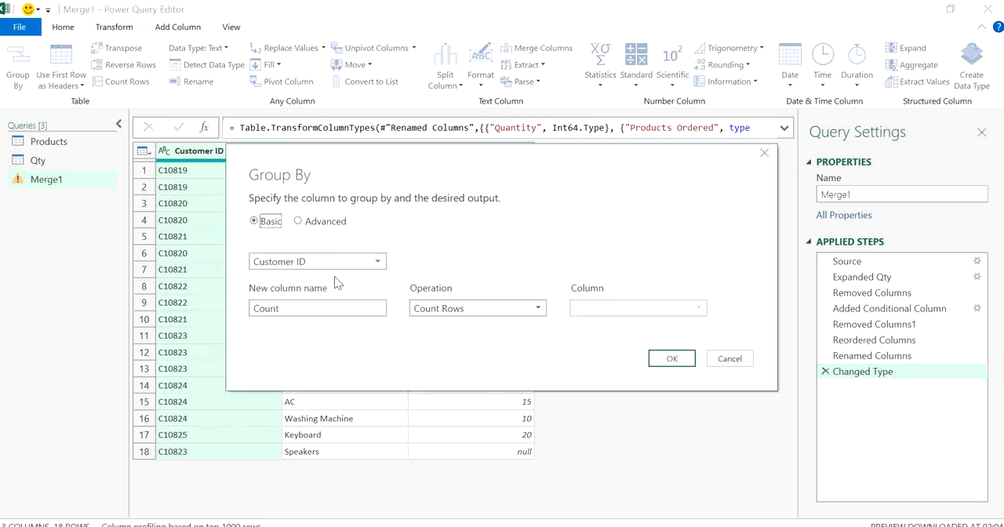
pyautogui.click(427, 308)
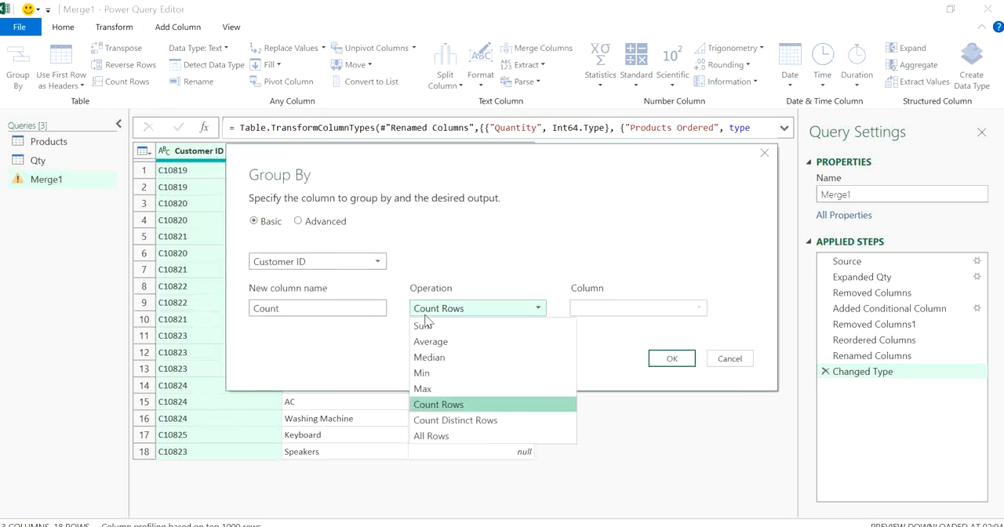
pyautogui.click(433, 437)
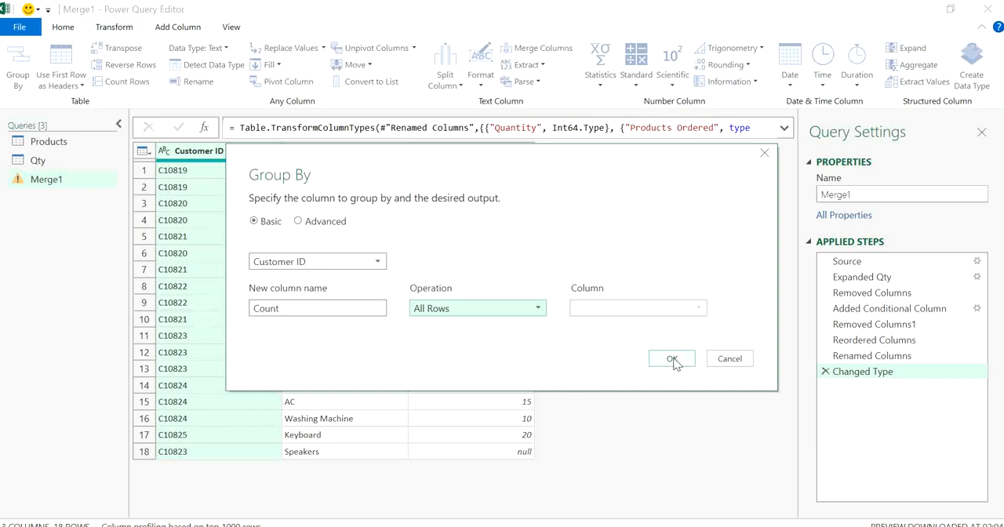
pyautogui.click(672, 359)
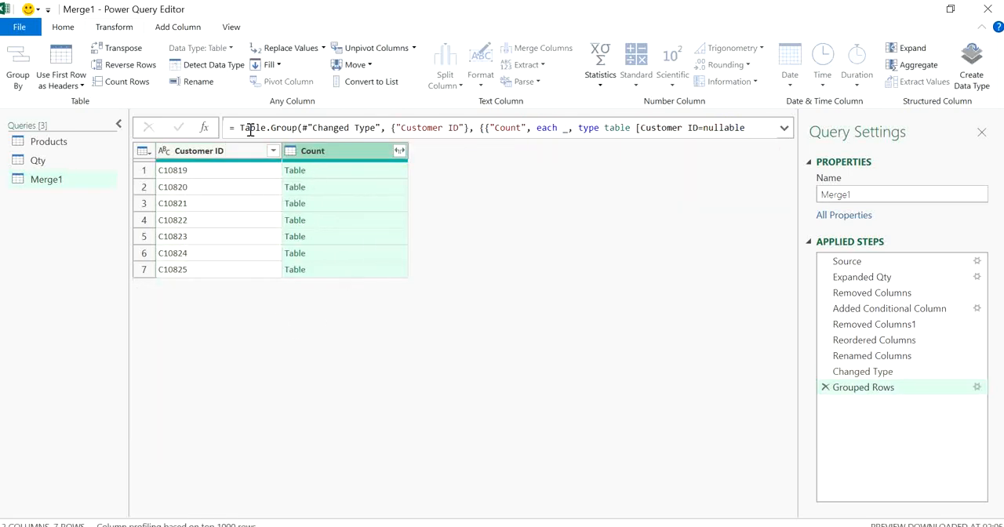
# Add an index column starting from 1 to the grouped Merge1 query
pyautogui.click(165, 31)
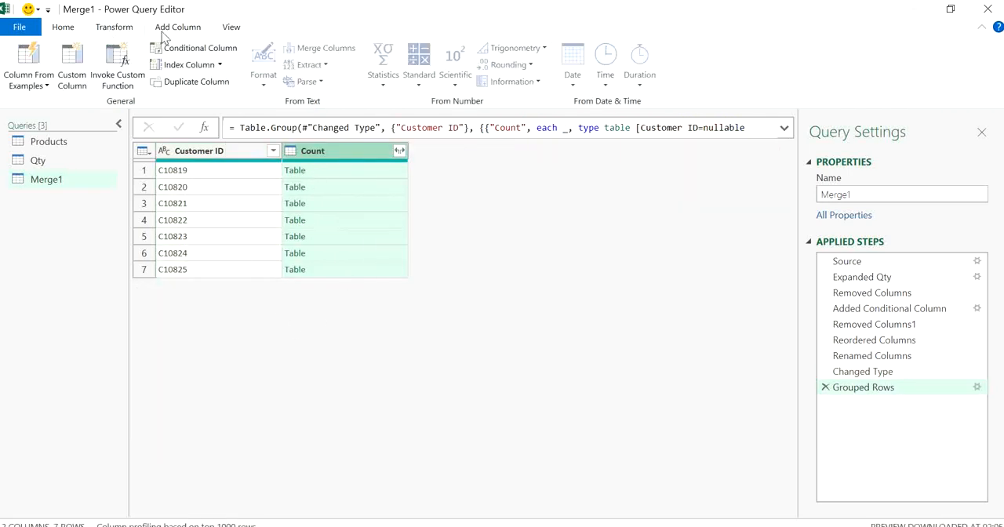
pyautogui.click(220, 65)
pyautogui.click(210, 100)
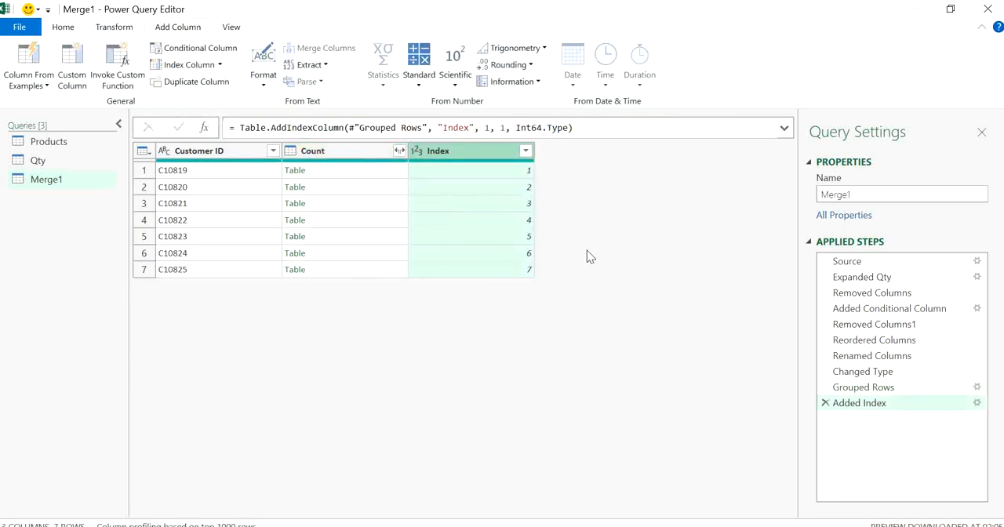
# Expand the Count column into Products Ordered and Quantity only, without using the original column name as prefix
pyautogui.click(399, 150)
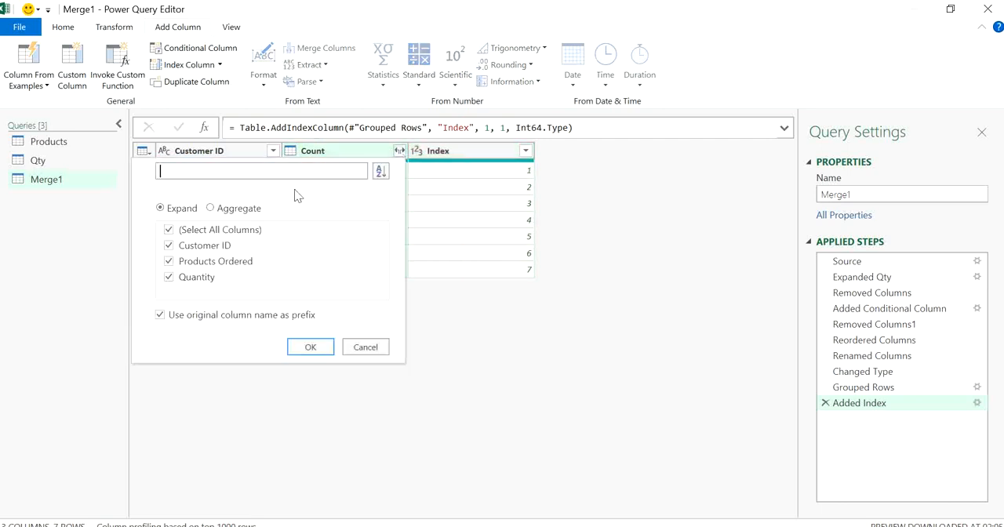
pyautogui.click(206, 247)
pyautogui.click(194, 318)
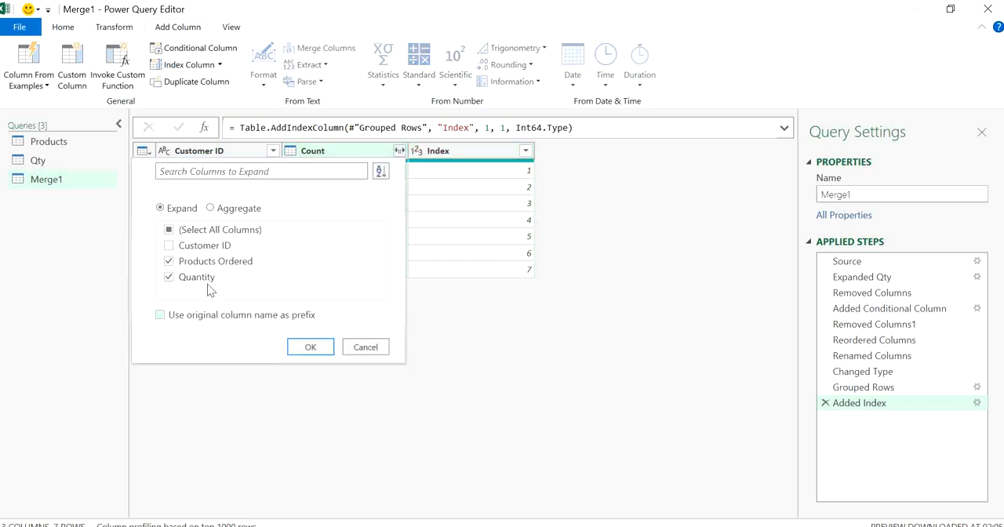
pyautogui.click(308, 347)
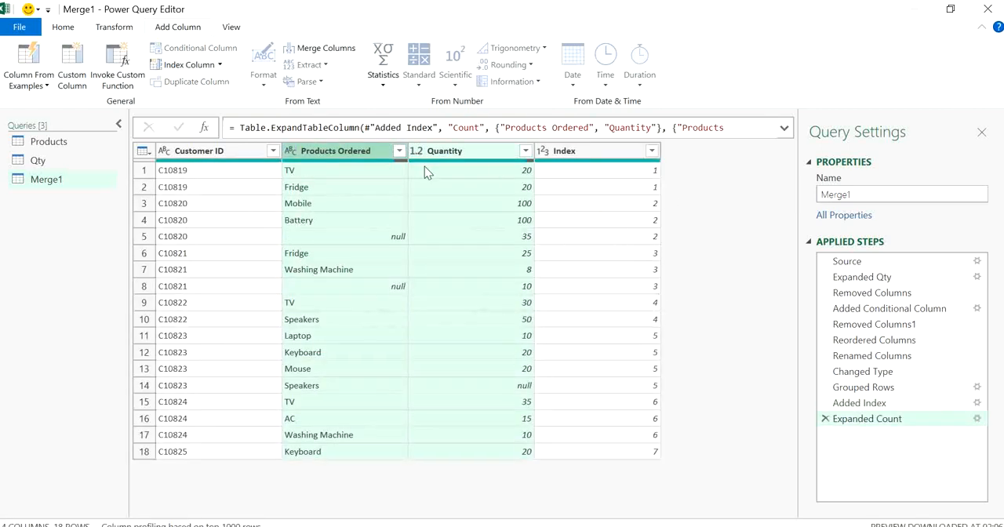
# Remove the Index column from Merge1, then close the query editor and load the changes to the worksheet
pyautogui.click(580, 151)
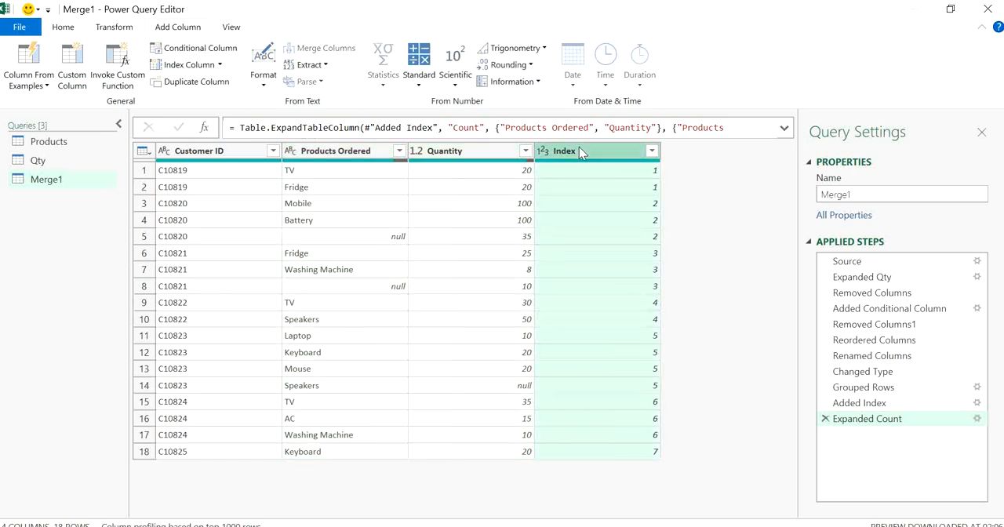
pyautogui.press('Delete')
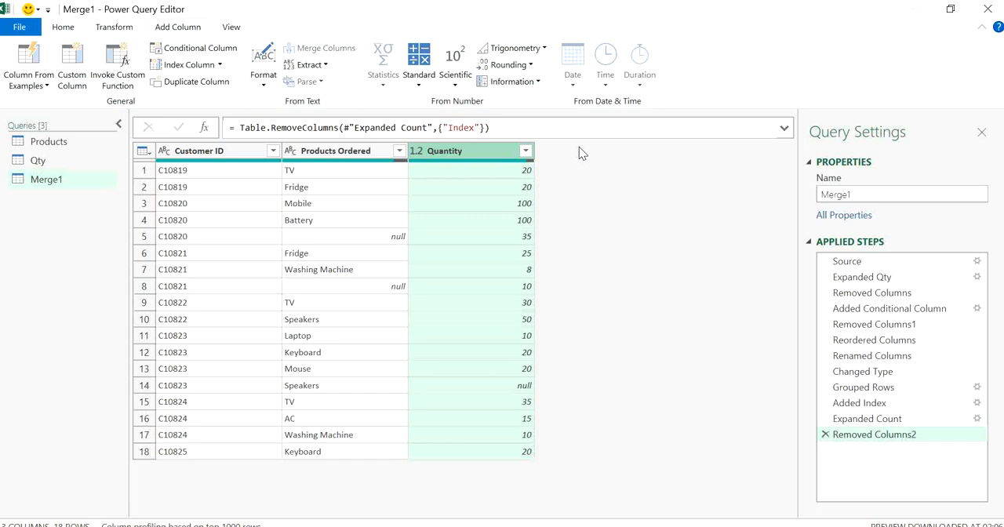
pyautogui.click(260, 221)
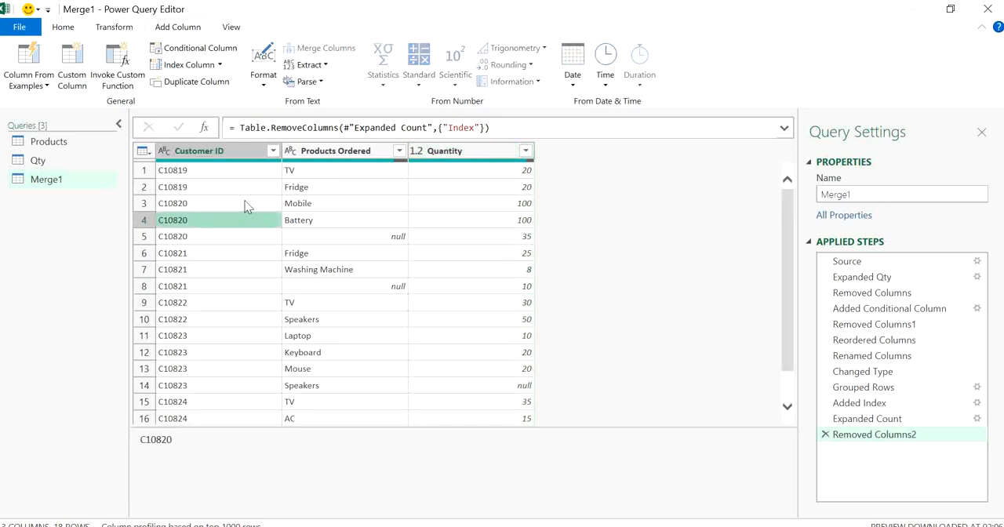
pyautogui.click(246, 204)
pyautogui.click(63, 28)
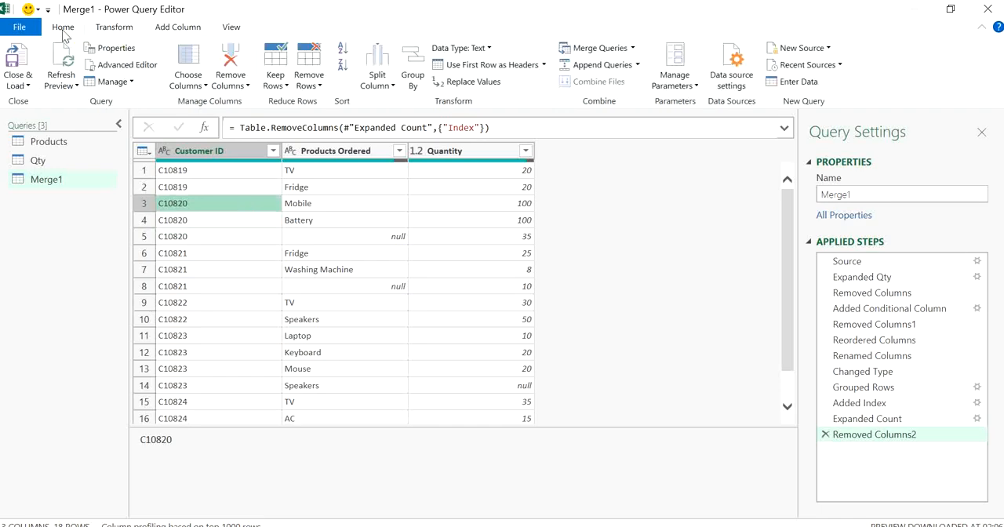
pyautogui.click(22, 62)
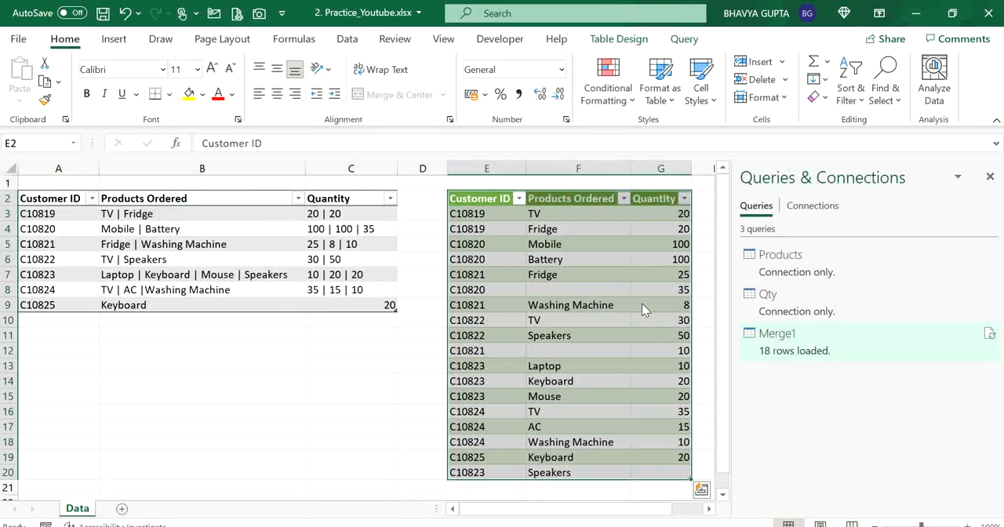
# Check the row order by customer in the reloaded Merge1 table, including the blank-product rows
pyautogui.click(580, 315)
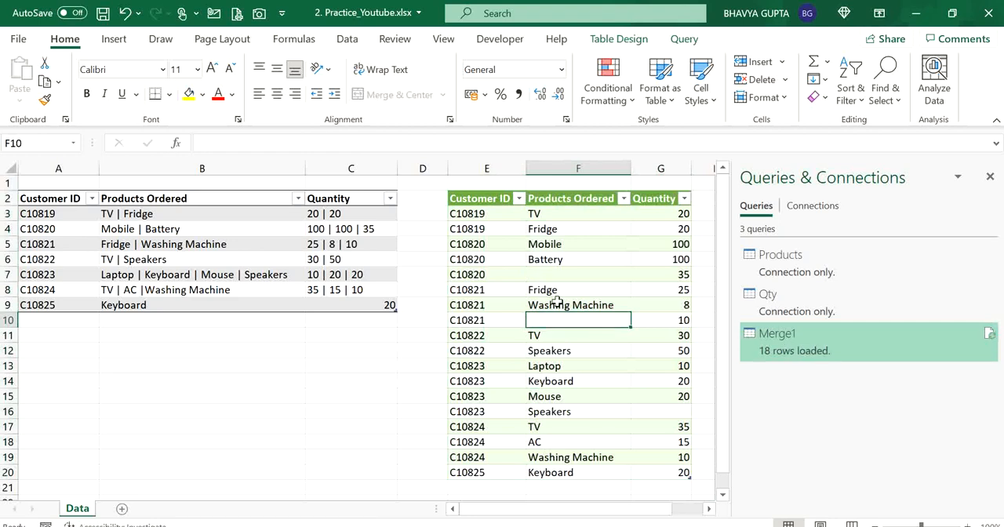
pyautogui.click(590, 291)
pyautogui.click(546, 254)
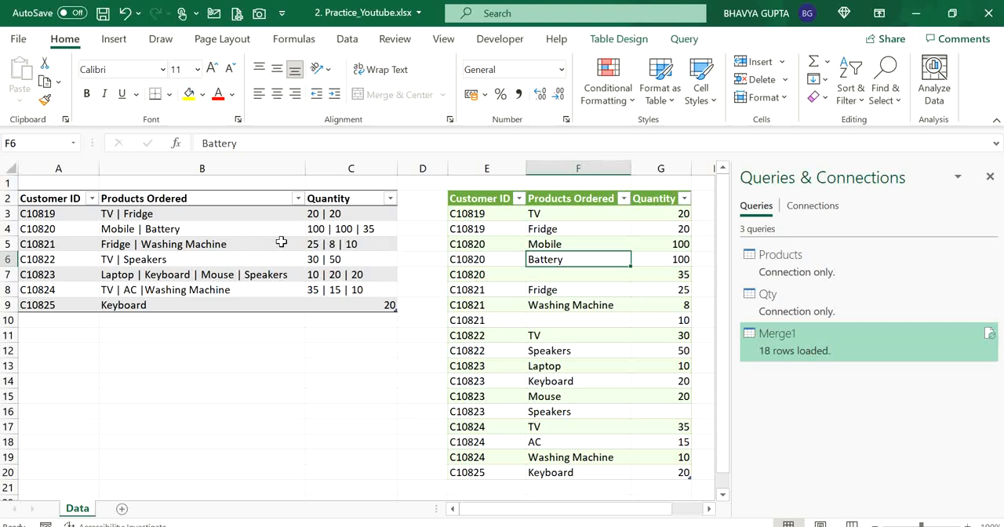
pyautogui.click(578, 349)
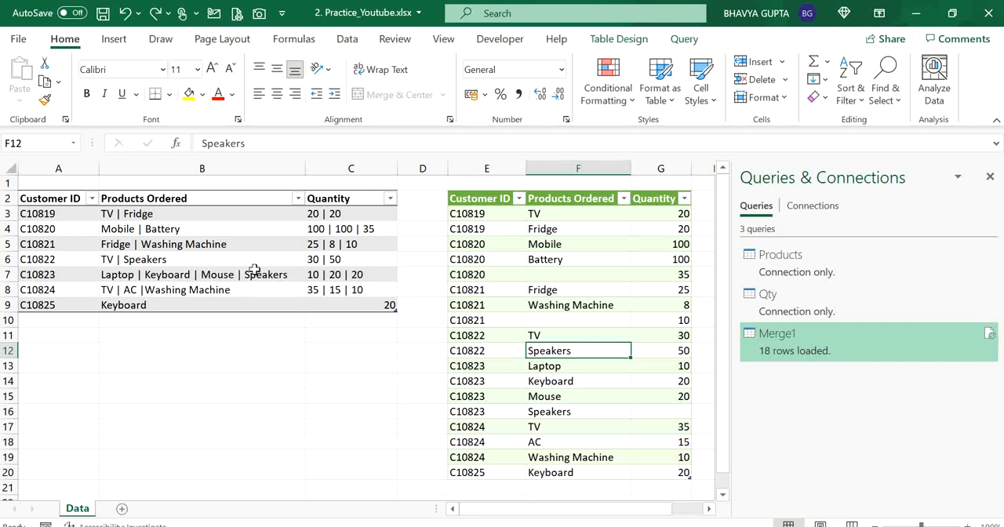
# Change the source quantity in cell C6 to "|30 | 50" and refresh the Merge1 query
pyautogui.click(162, 259)
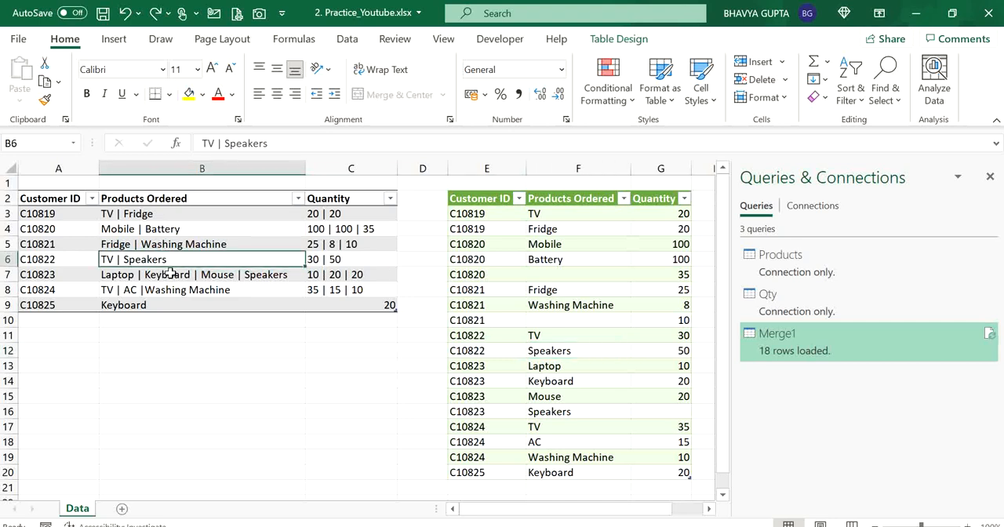
pyautogui.click(312, 257)
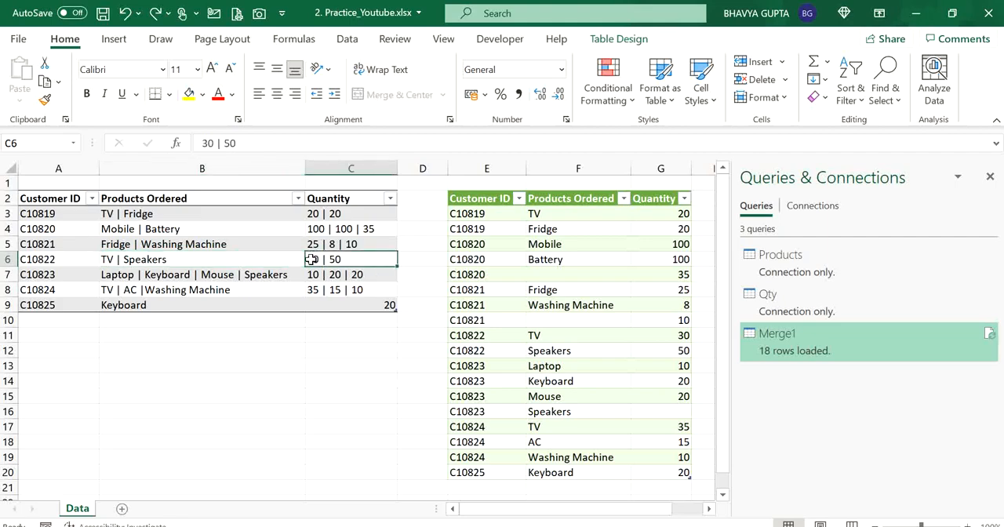
pyautogui.doubleClick(312, 259)
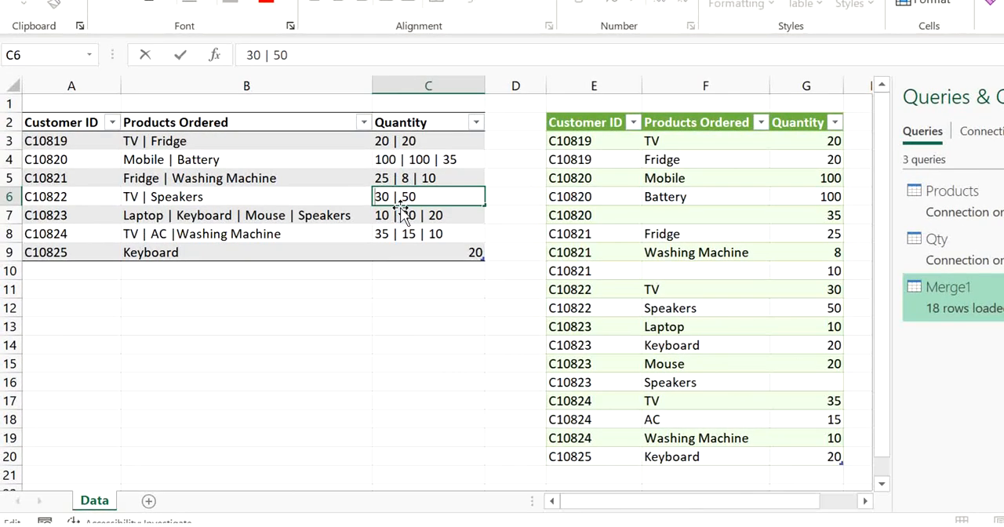
pyautogui.write('|')
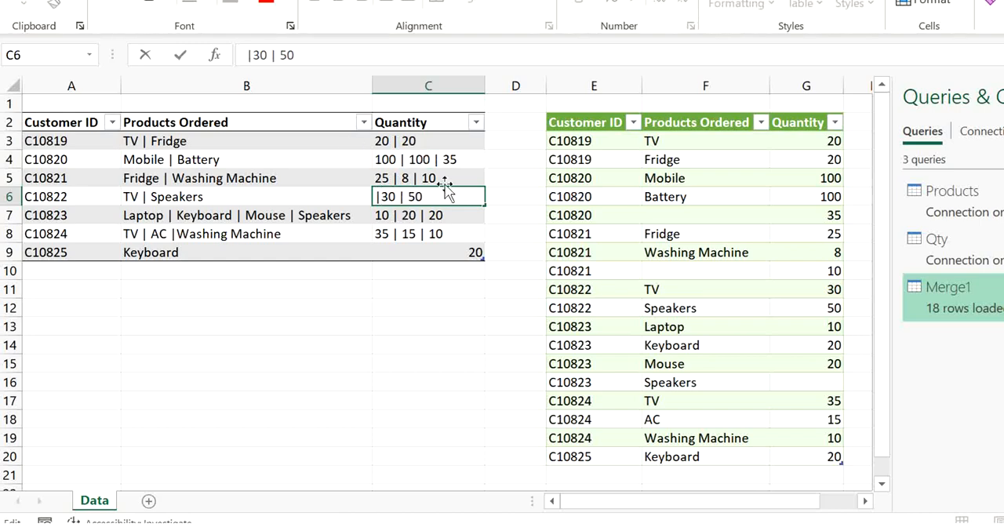
pyautogui.press('Return')
pyautogui.click(655, 223)
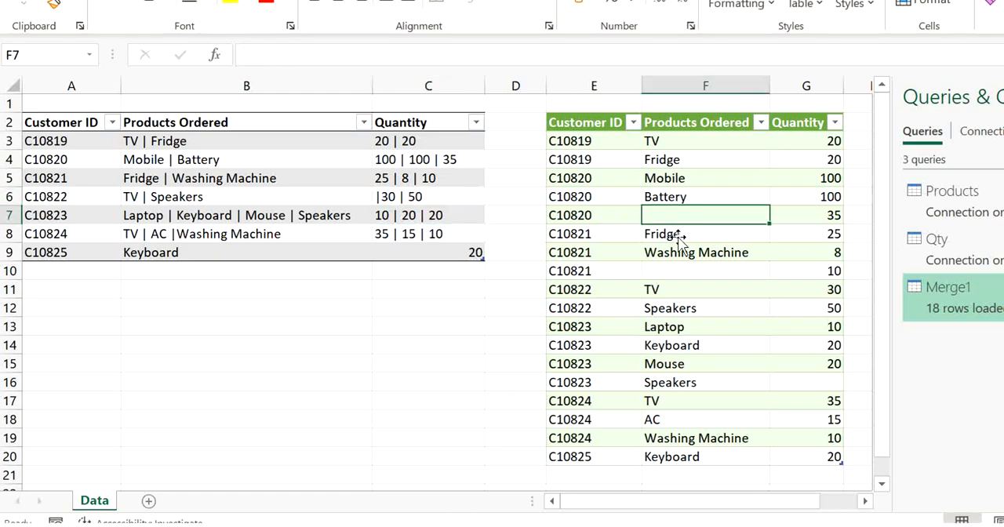
pyautogui.moveTo(963, 297)
pyautogui.click(1002, 305)
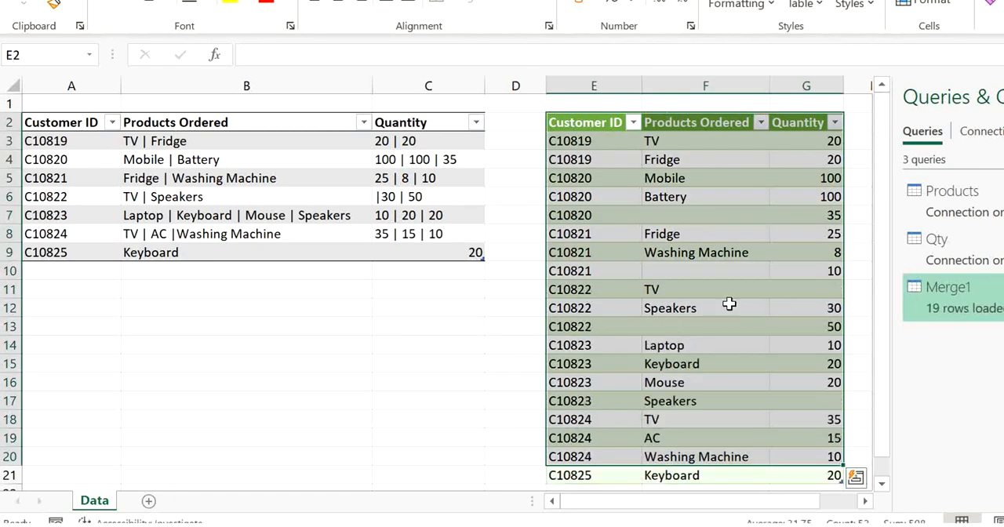
# Compare the refreshed TV, Speakers and blank-product rows in rows 11 to 13 with the edited source row 6
pyautogui.click(729, 304)
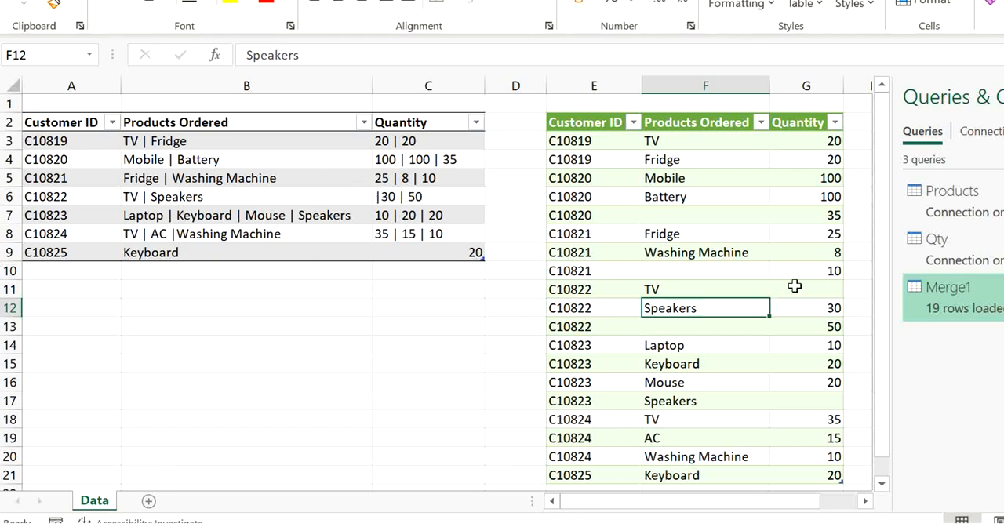
pyautogui.click(393, 215)
pyautogui.click(682, 293)
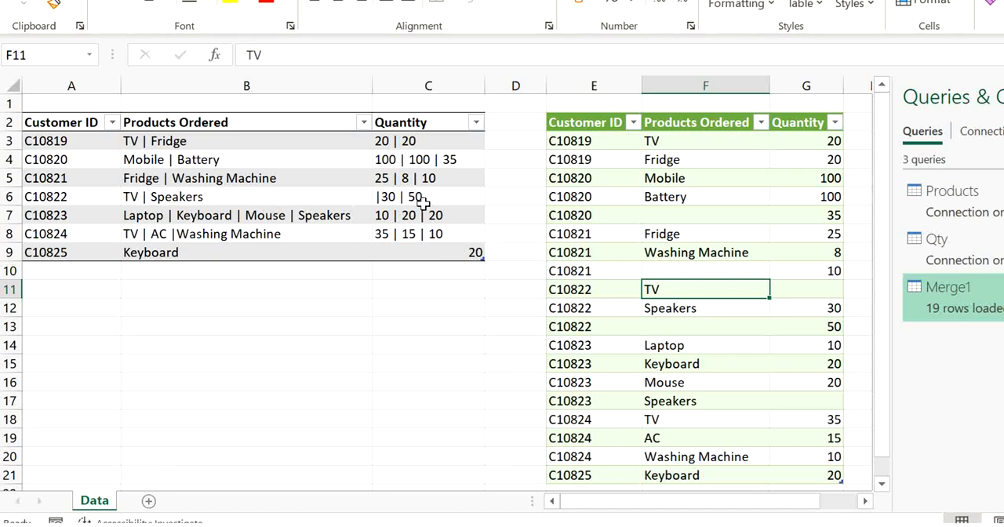
pyautogui.click(257, 197)
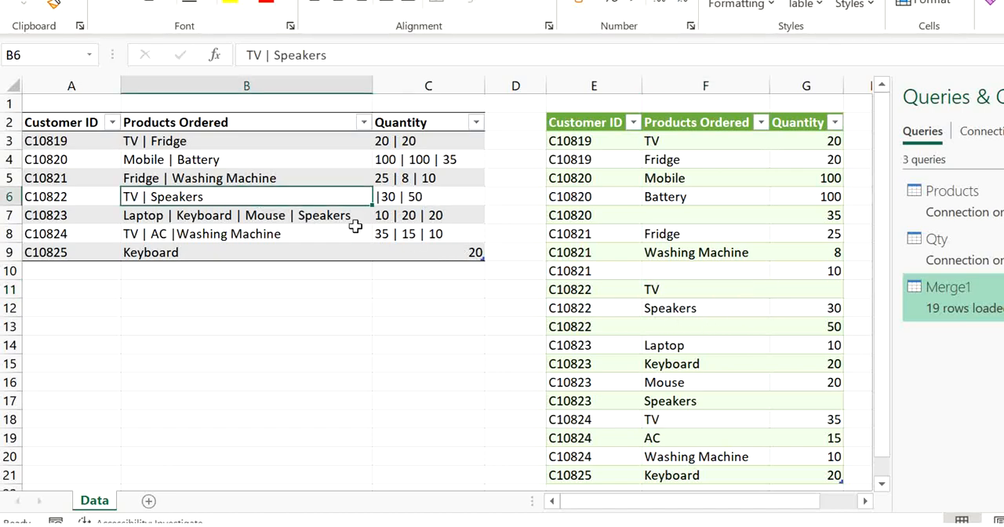
pyautogui.click(691, 329)
pyautogui.press('Right')
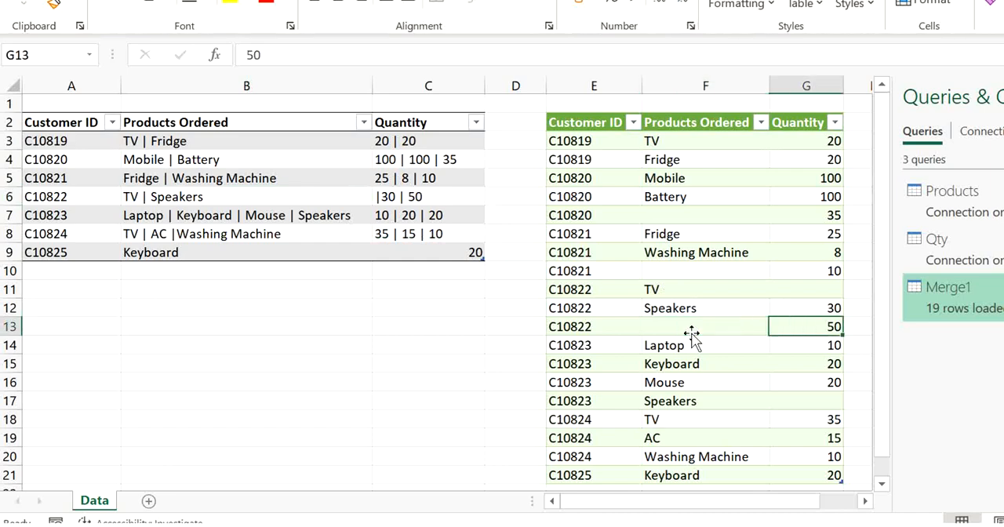
pyautogui.press('Up')
pyautogui.click(692, 332)
pyautogui.press('Up')
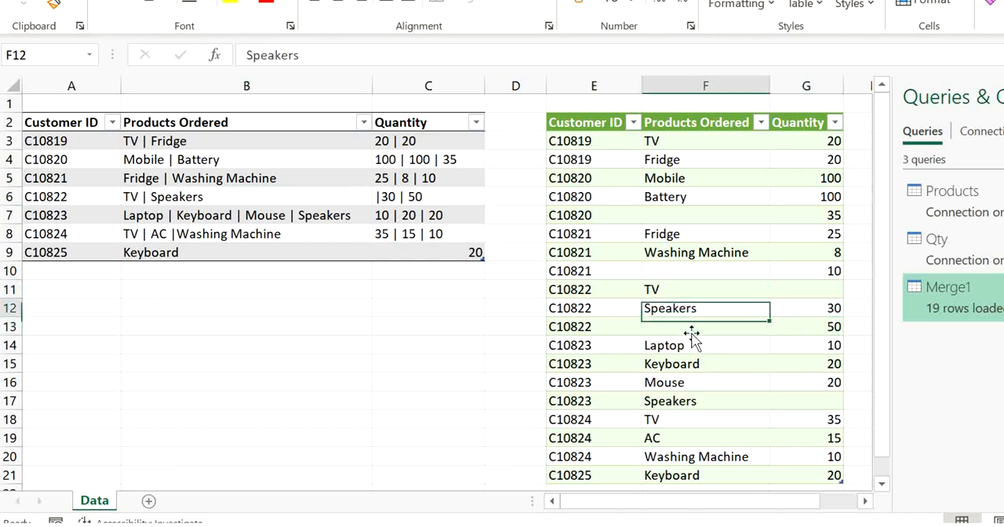
pyautogui.press('Up')
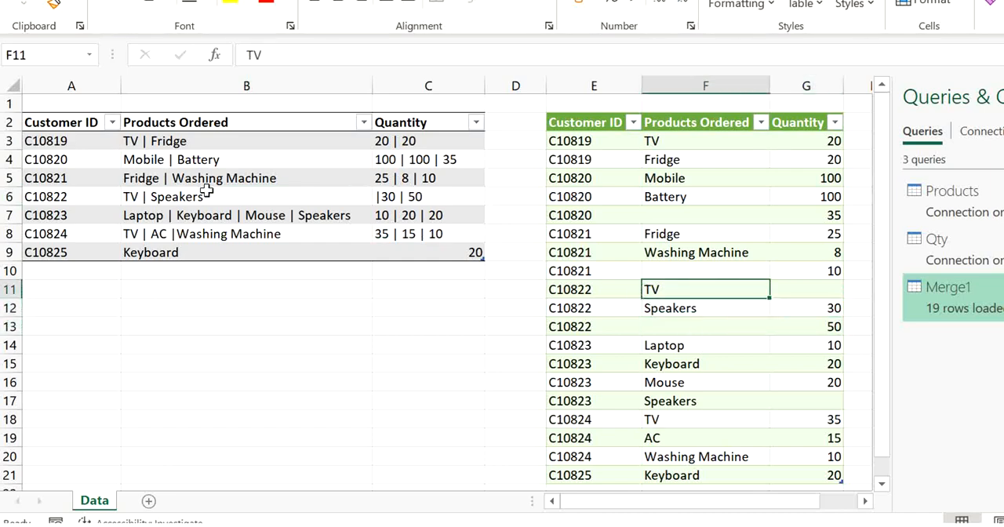
pyautogui.click(228, 233)
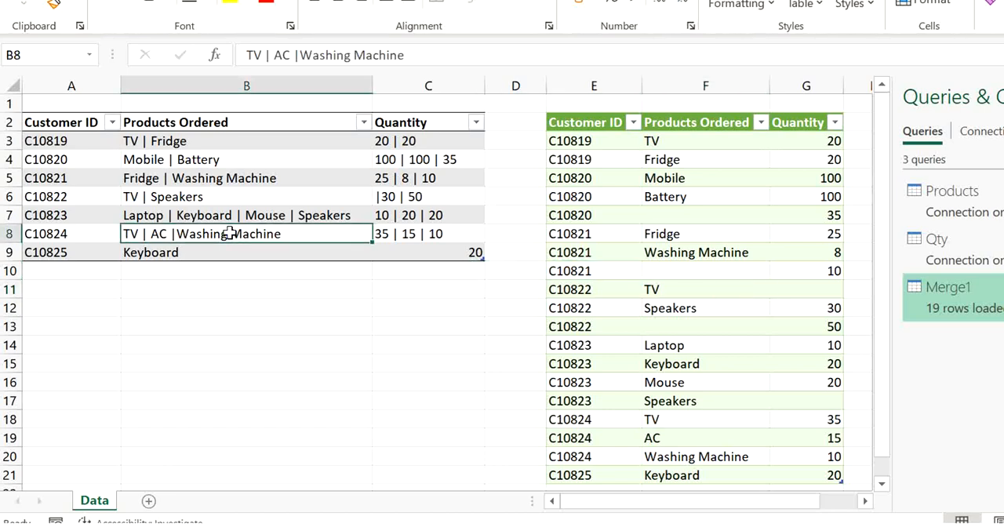
pyautogui.click(227, 160)
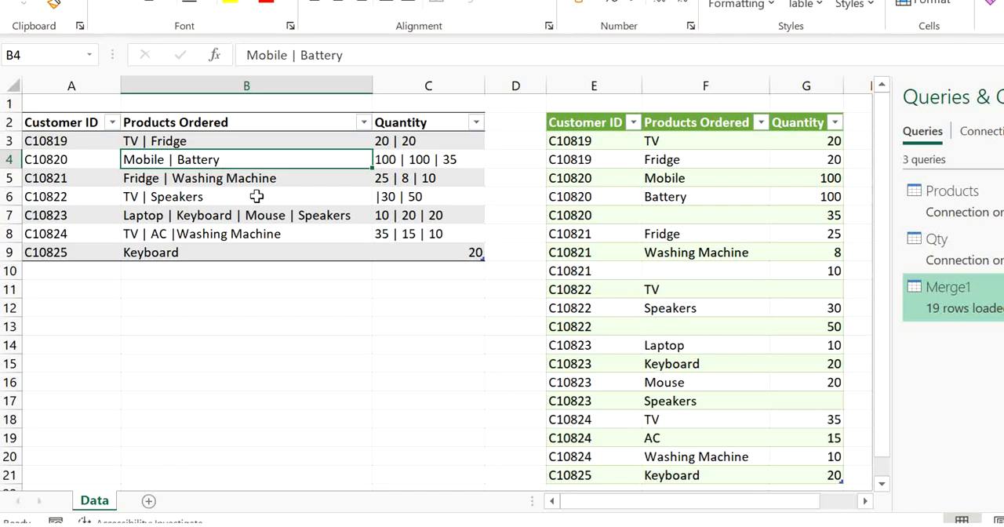
pyautogui.click(306, 219)
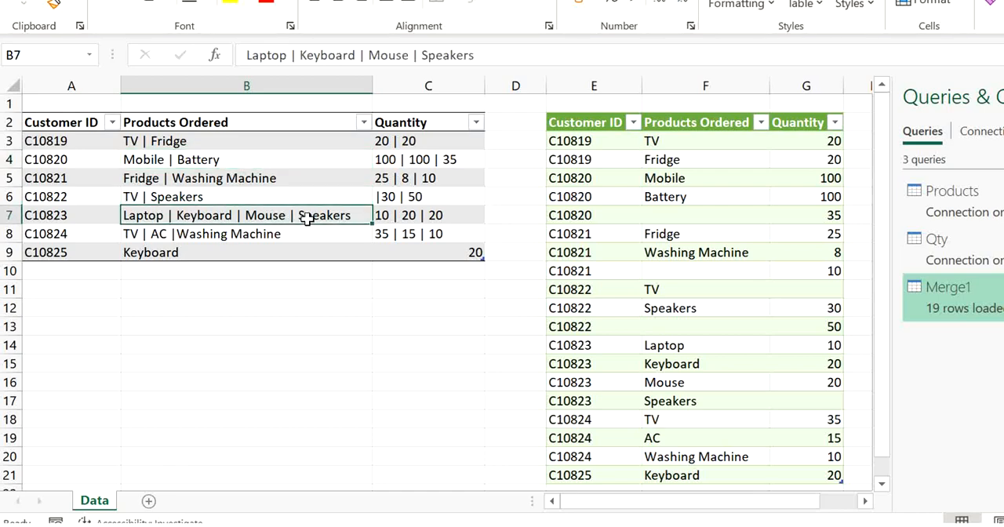
# Open the Merge1 query for editing and rename it "Solution 1"
pyautogui.doubleClick(951, 316)
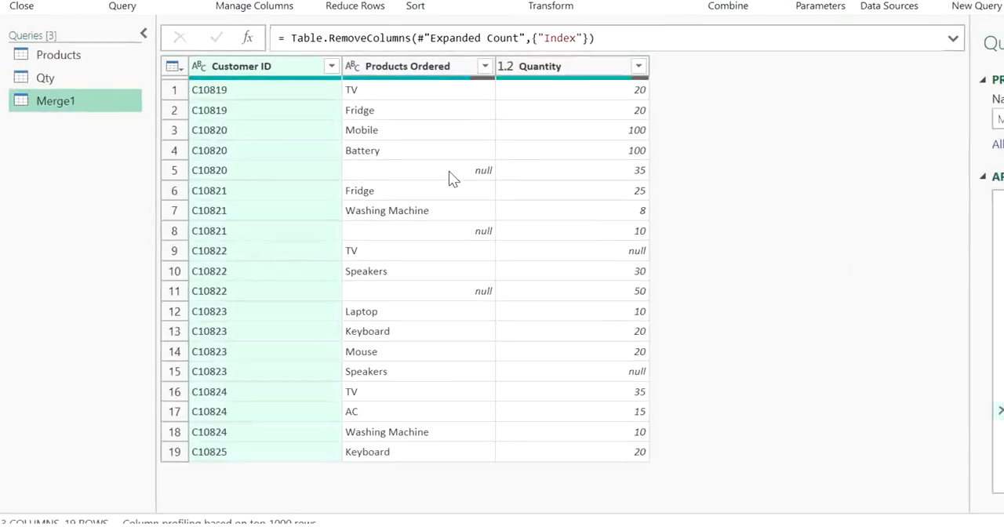
pyautogui.doubleClick(970, 161)
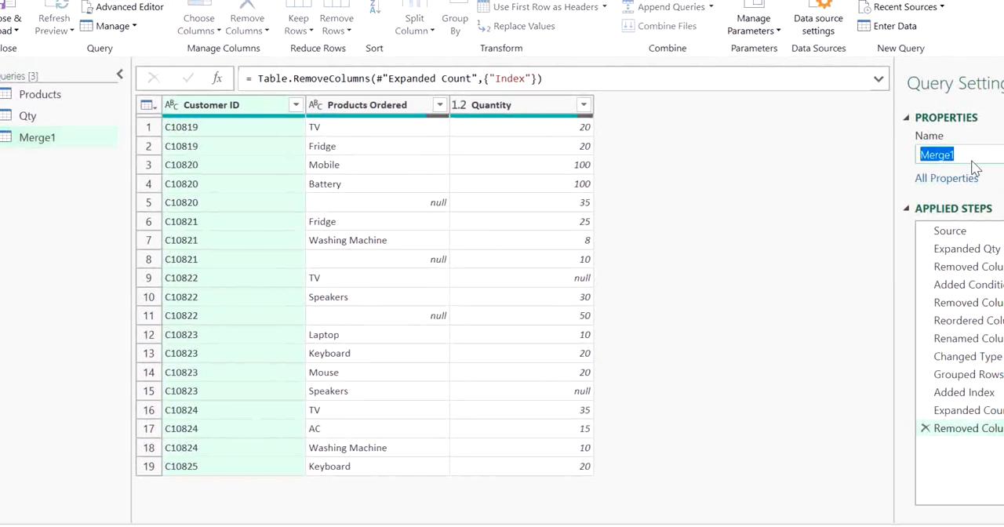
pyautogui.write('Solution 1')
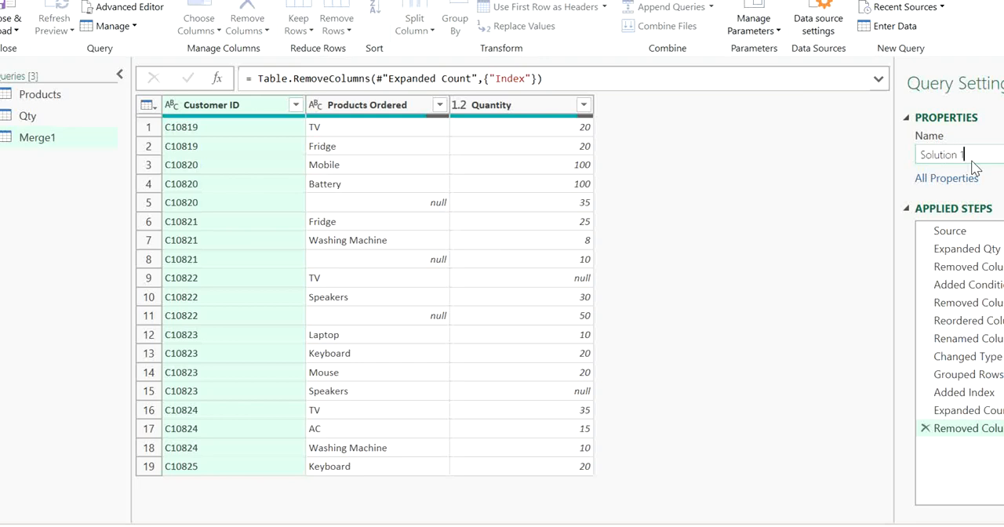
pyautogui.press('Return')
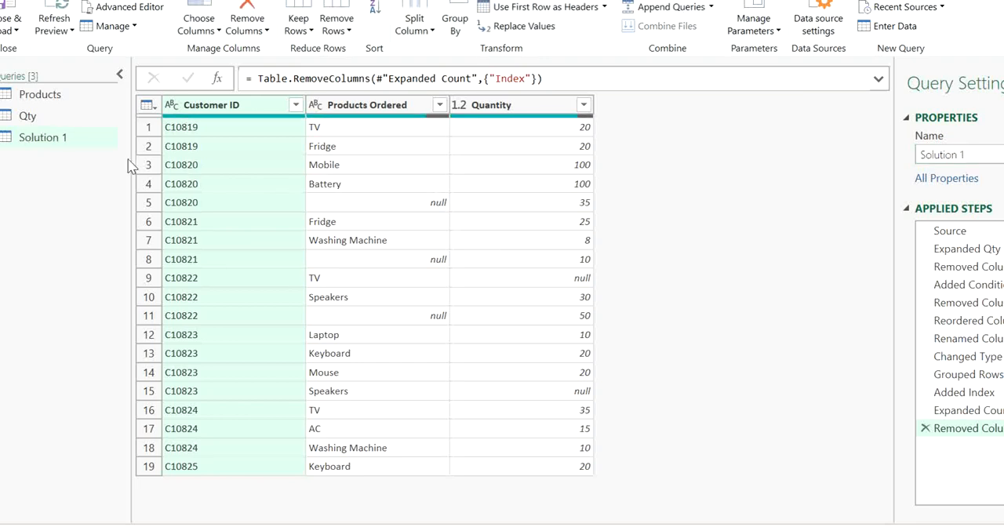
# Duplicate the Products query and rename the copy "Solution 2"
pyautogui.click(59, 100)
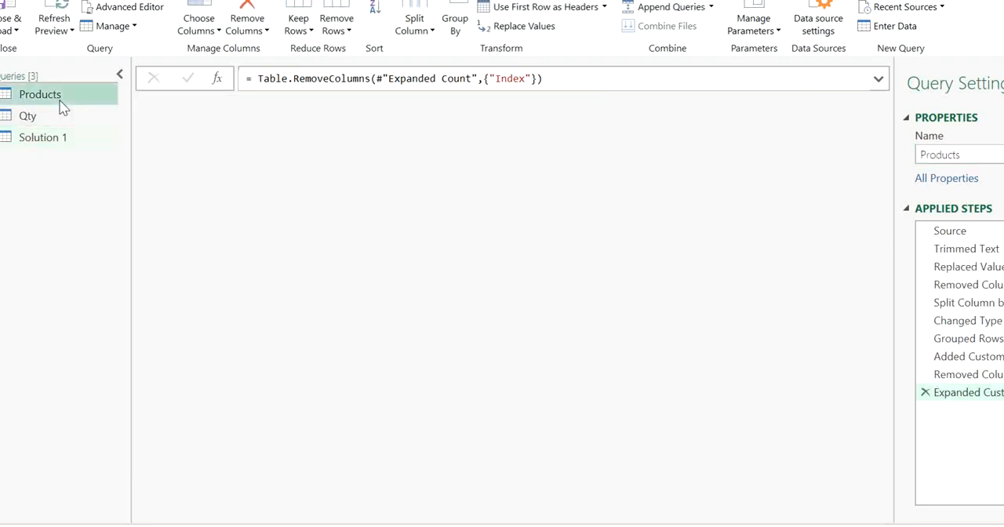
pyautogui.rightClick(61, 100)
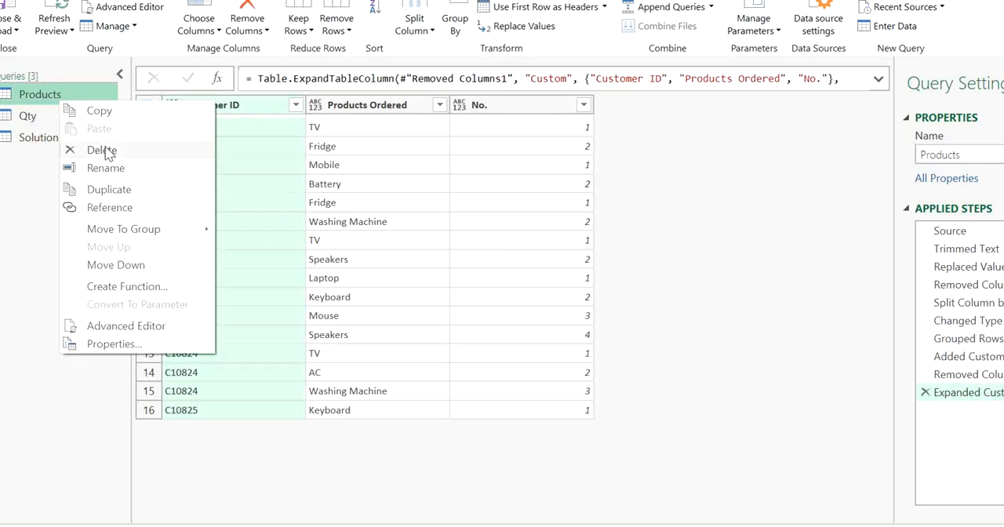
pyautogui.click(116, 193)
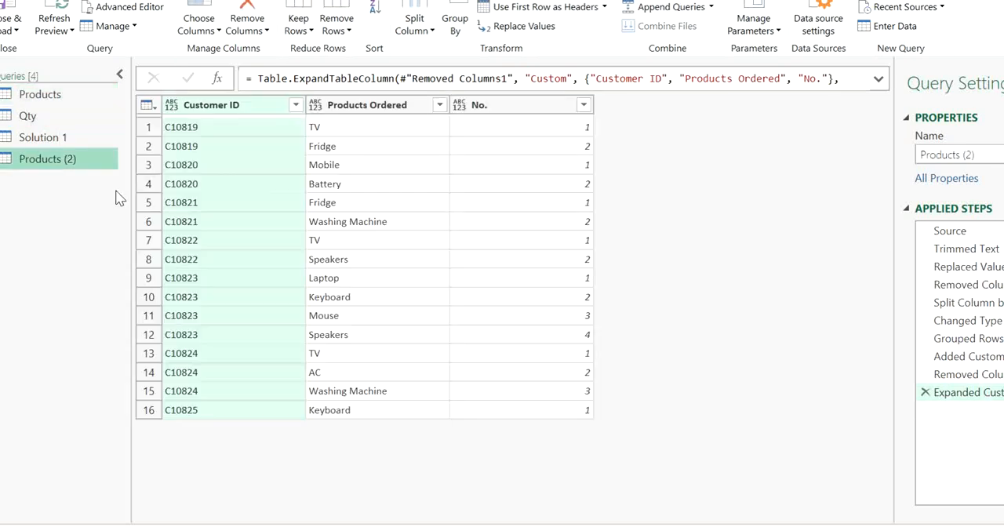
pyautogui.moveTo(977, 156); pyautogui.dragTo(918, 155)
pyautogui.write('So')
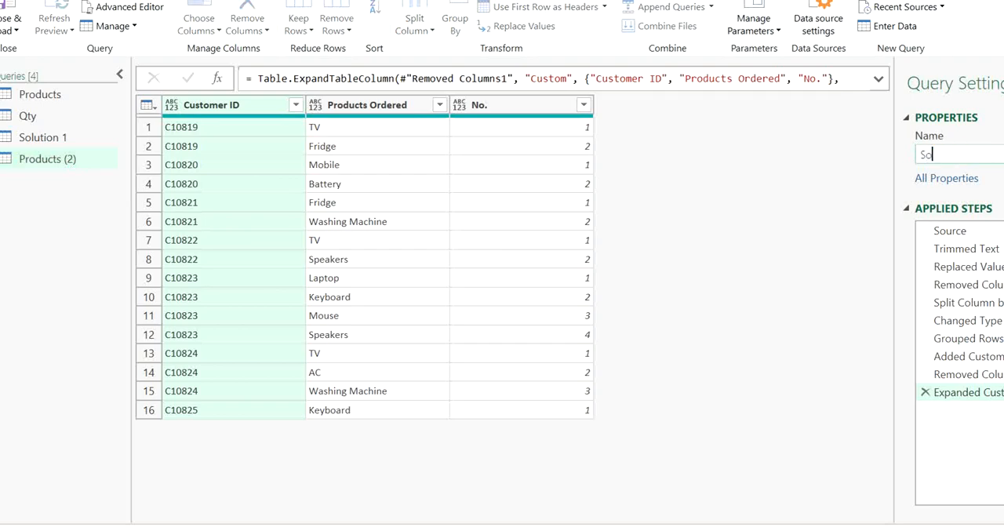
pyautogui.write('lution 2')
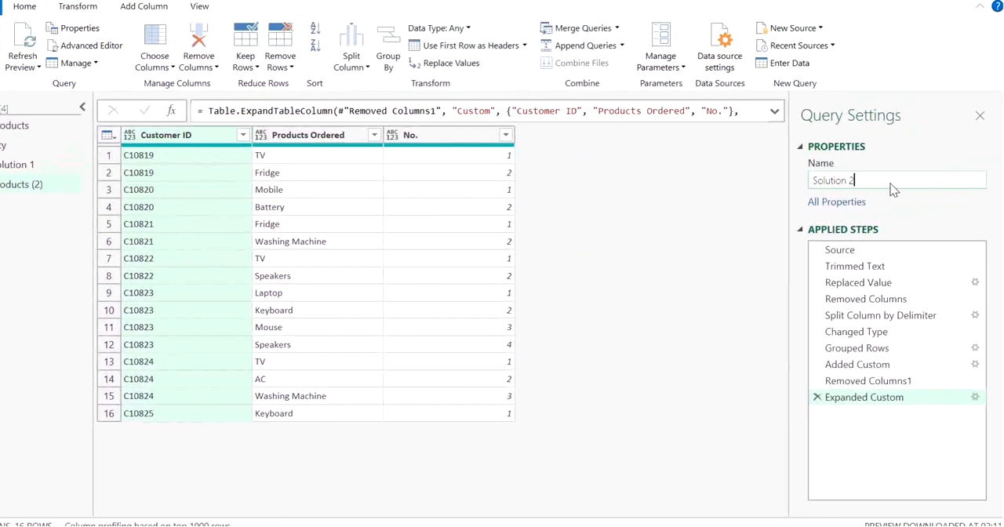
pyautogui.press('Return')
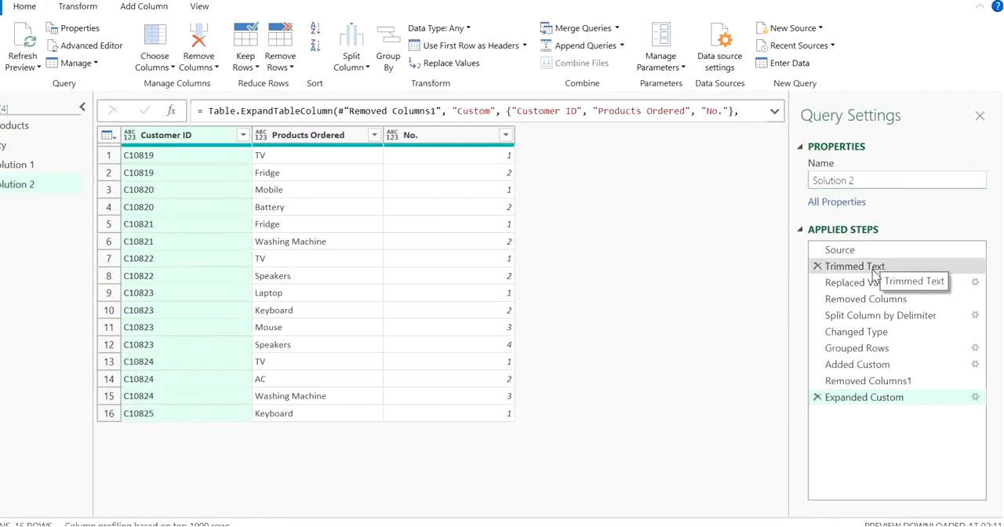
# Delete the Removed Columns step and all steps following it from the Solution 2 query, keeping those through Replaced Value
pyautogui.click(873, 271)
pyautogui.click(868, 287)
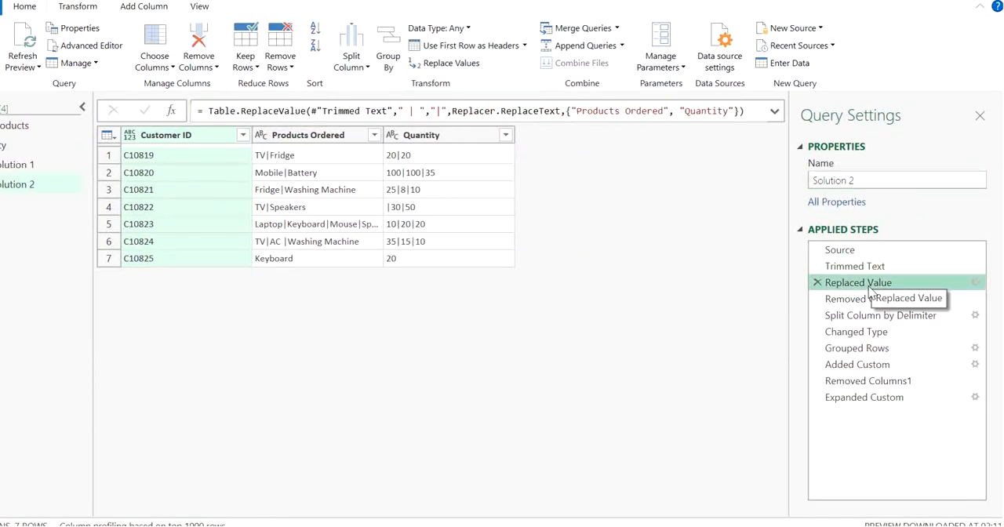
pyautogui.click(869, 303)
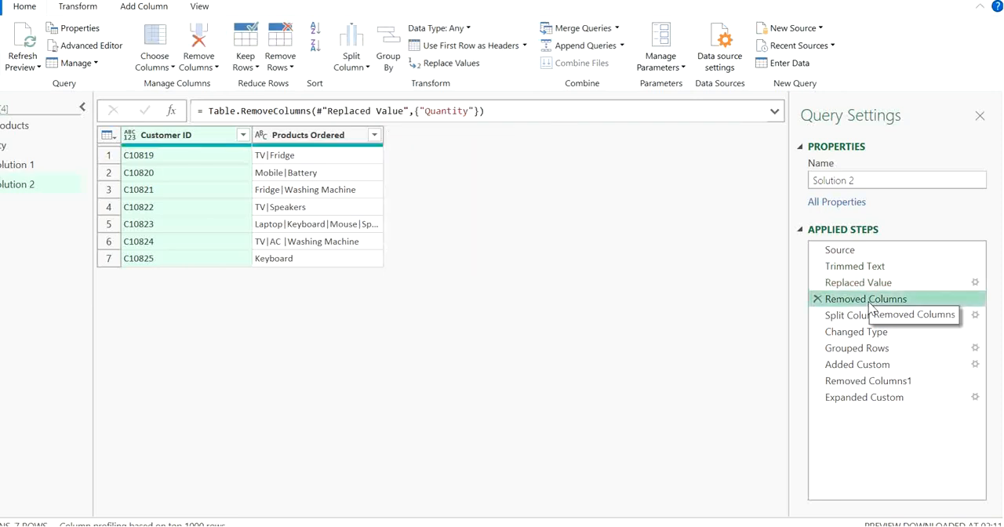
pyautogui.rightClick(869, 304)
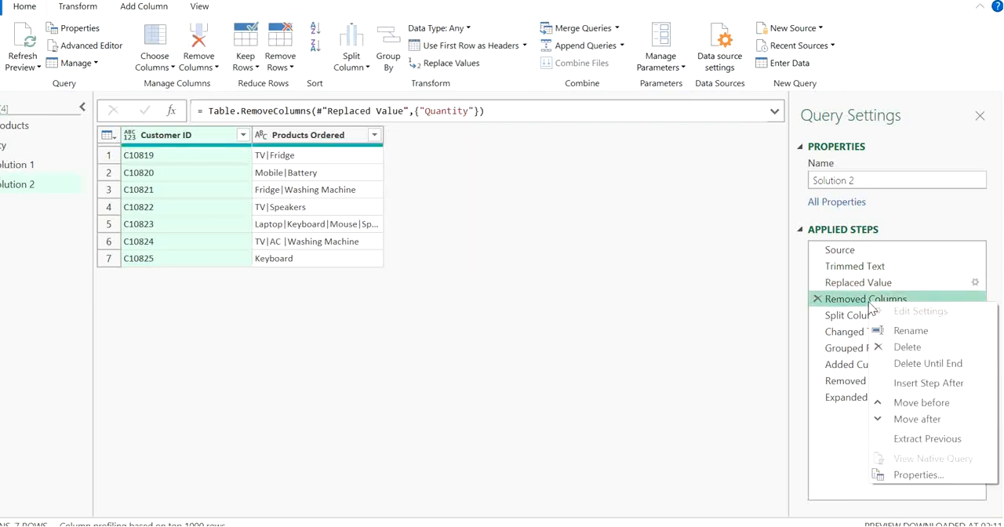
pyautogui.click(900, 363)
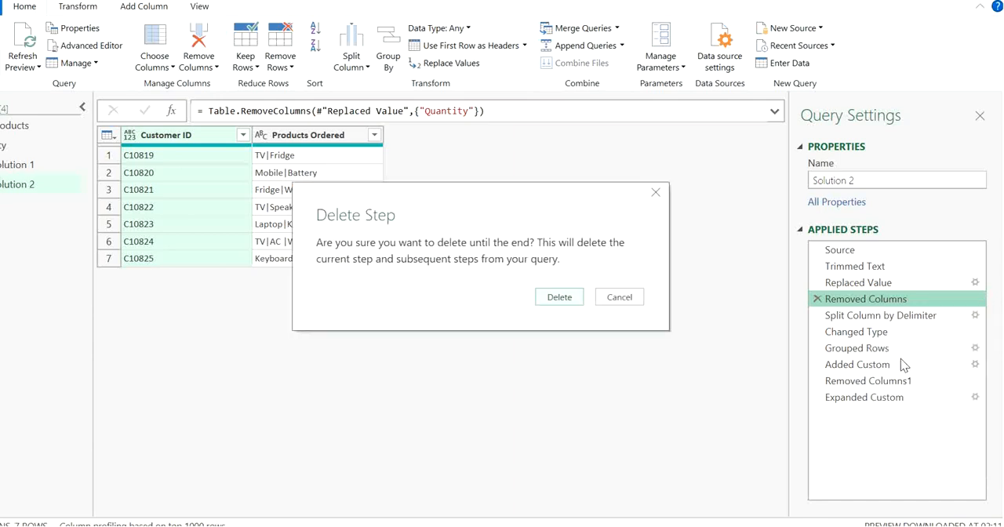
pyautogui.click(559, 297)
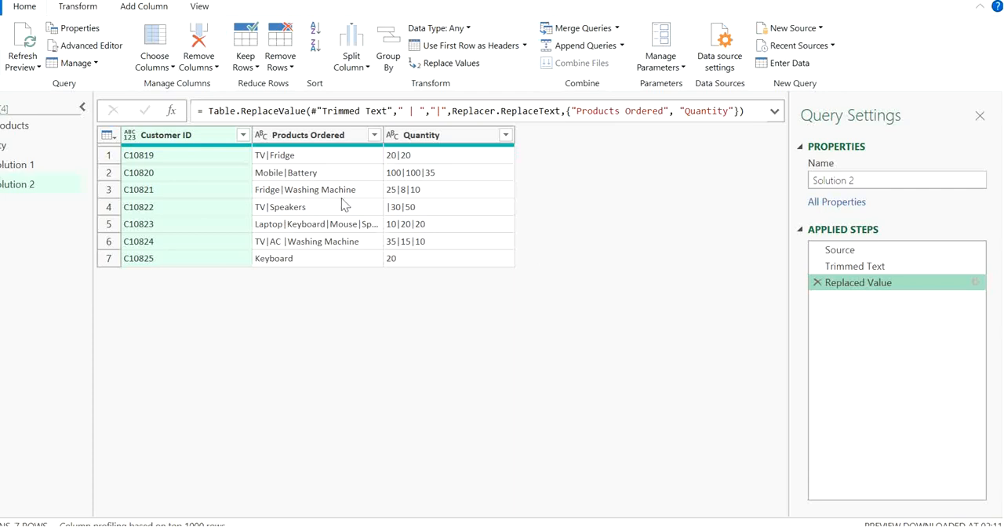
# Compare the pipe-delimited Products Ordered and Quantity entries row by row in the Solution 2 preview
pyautogui.click(326, 161)
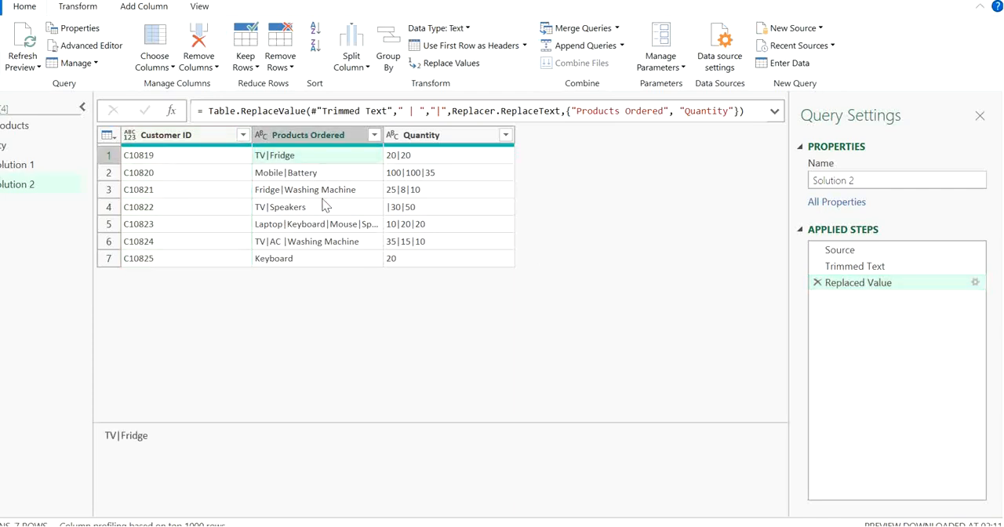
pyautogui.click(330, 195)
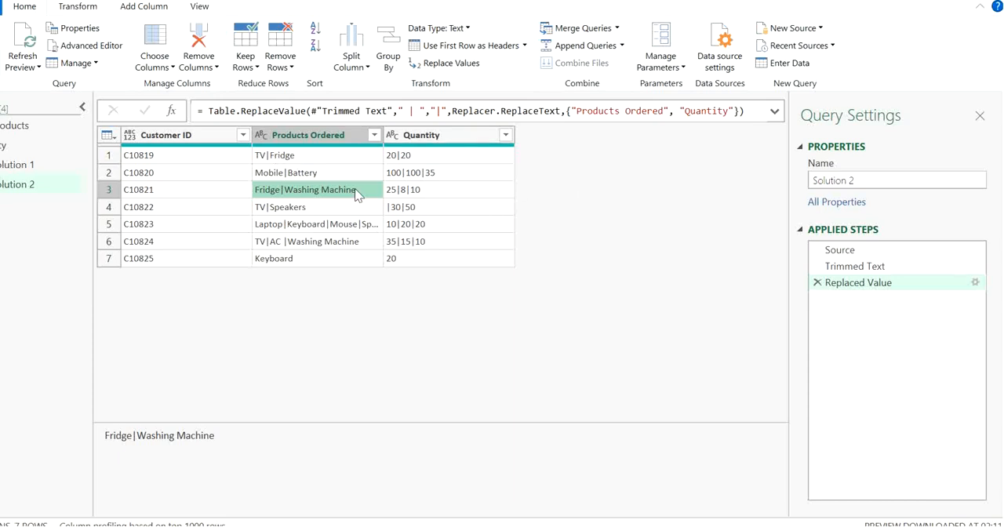
pyautogui.click(305, 158)
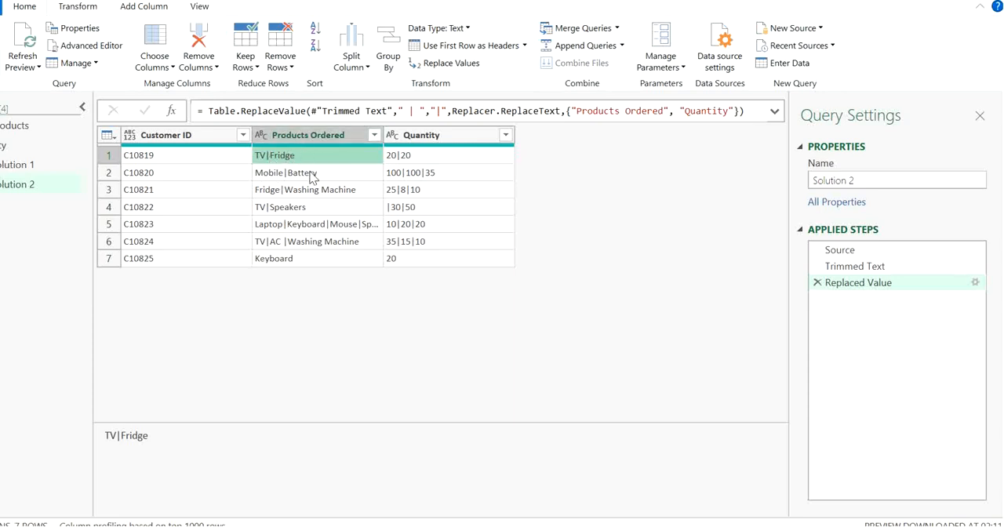
pyautogui.click(449, 162)
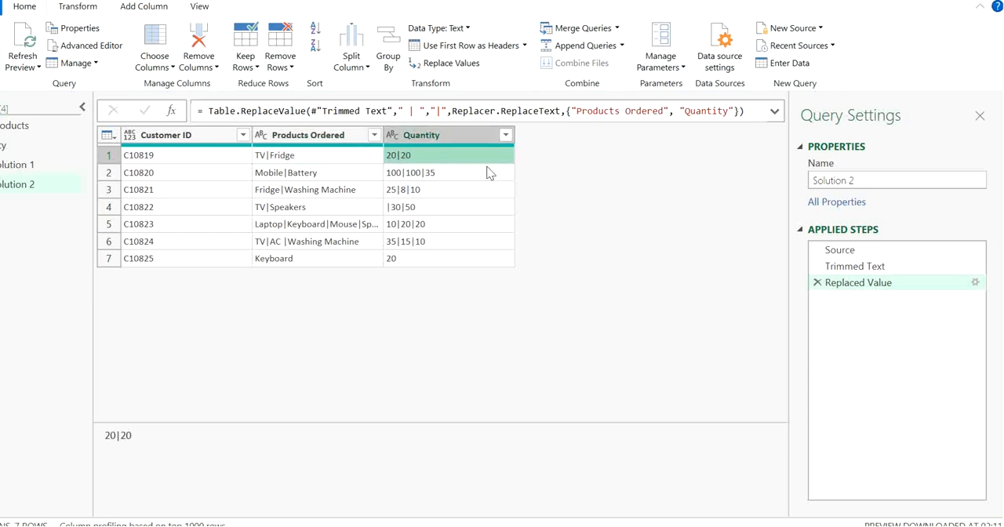
pyautogui.click(373, 171)
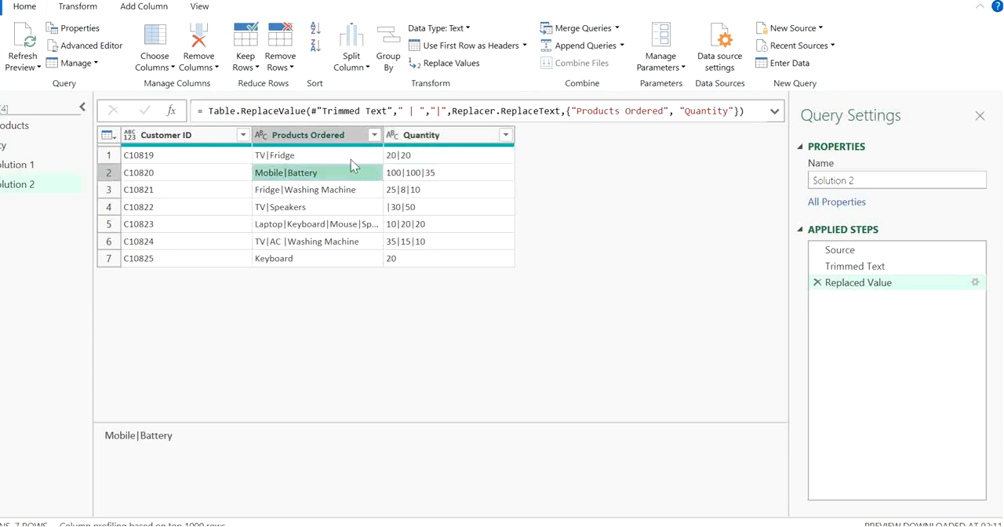
pyautogui.click(436, 241)
pyautogui.click(344, 212)
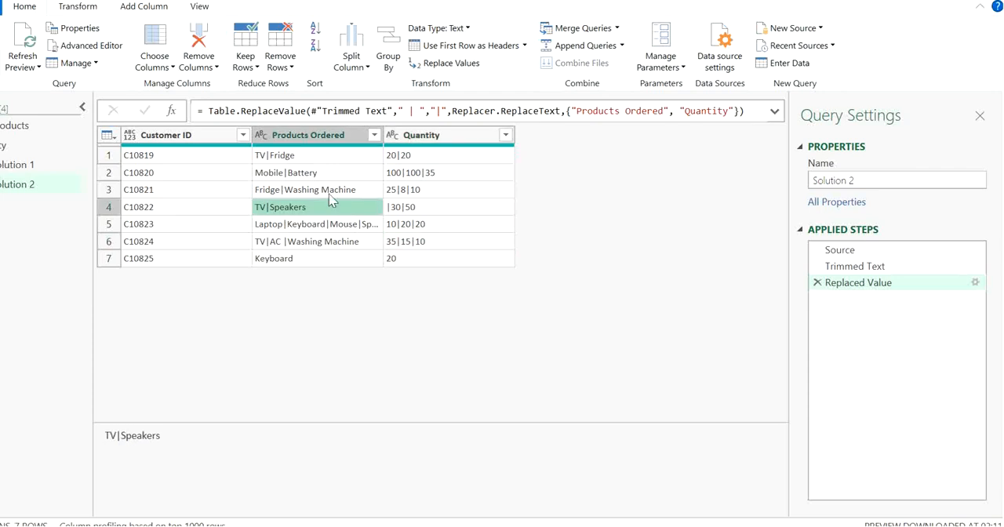
pyautogui.click(308, 174)
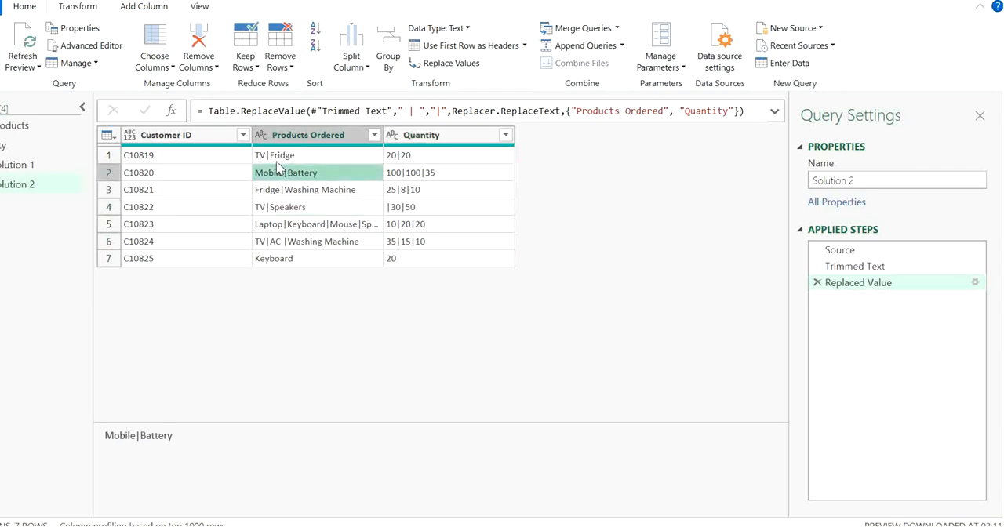
pyautogui.click(131, 7)
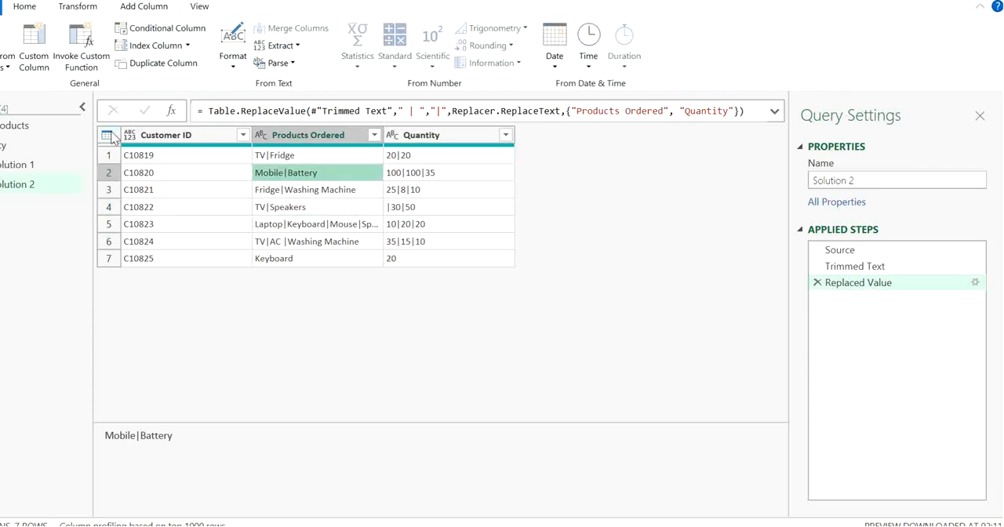
pyautogui.click(48, 72)
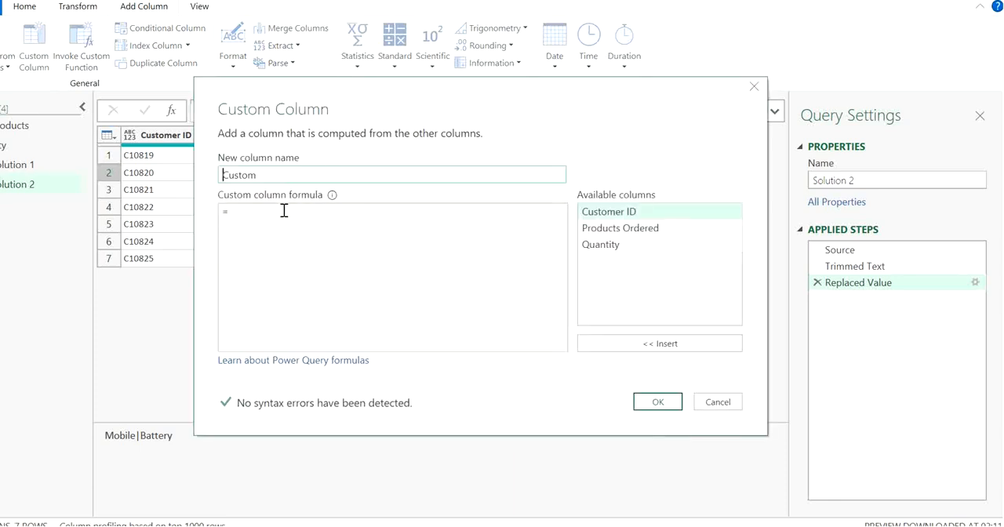
pyautogui.click(284, 210)
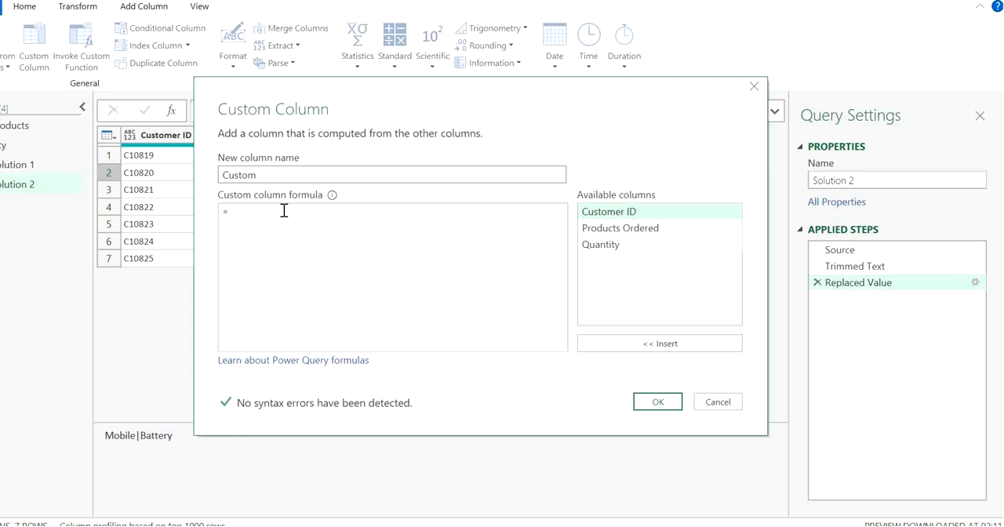
pyautogui.click(755, 88)
pyautogui.click(67, 8)
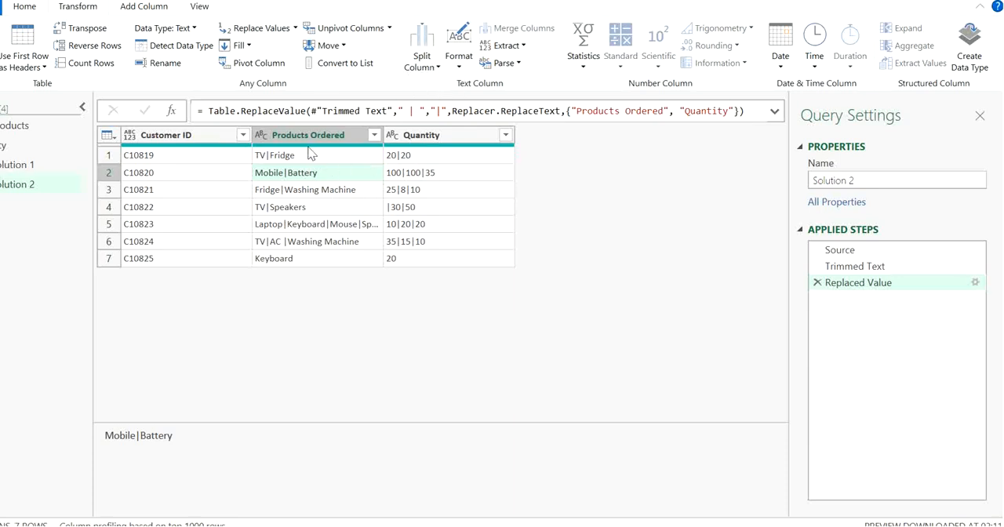
# Start a new custom column in the Solution 2 query and begin its formula with the Text.Split function
pyautogui.click(141, 10)
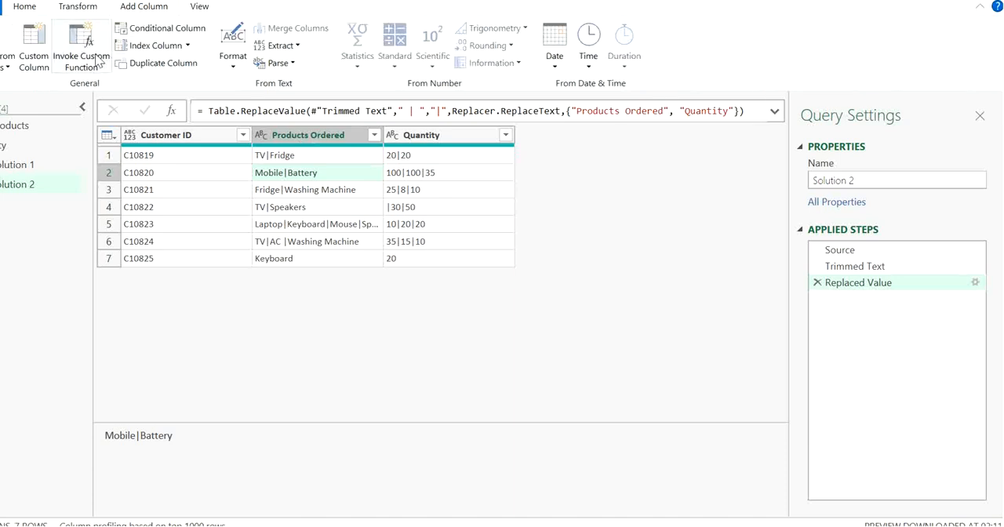
pyautogui.click(43, 63)
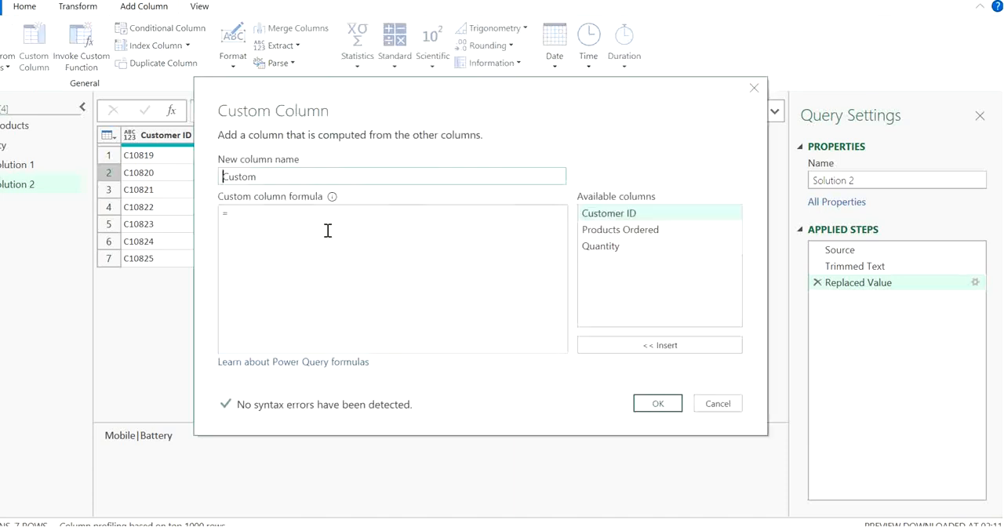
pyautogui.click(321, 209)
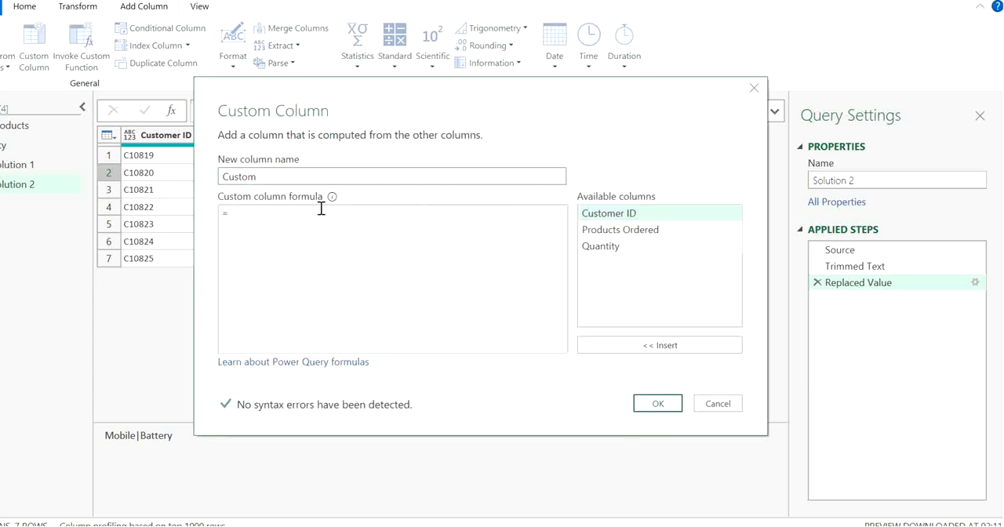
pyautogui.write('Split')
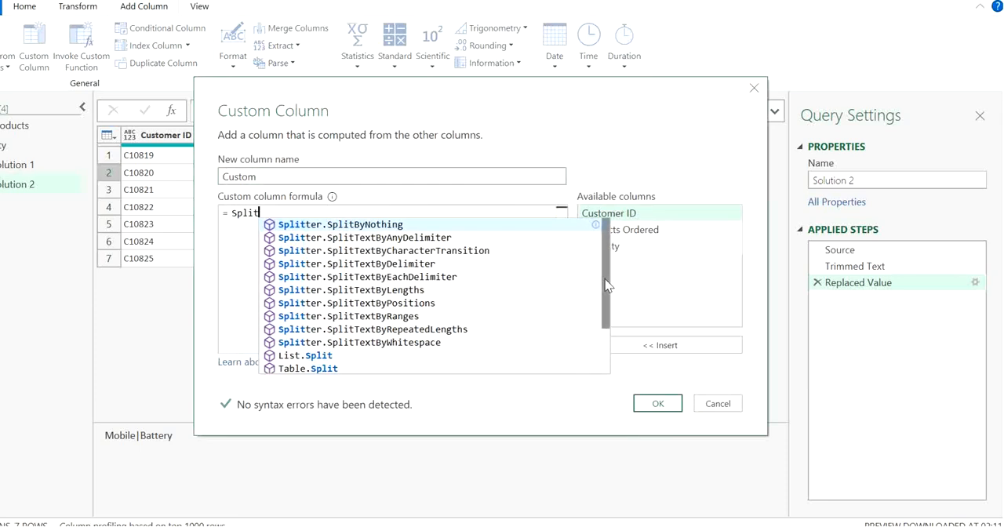
pyautogui.scroll(-3, 612, 287)
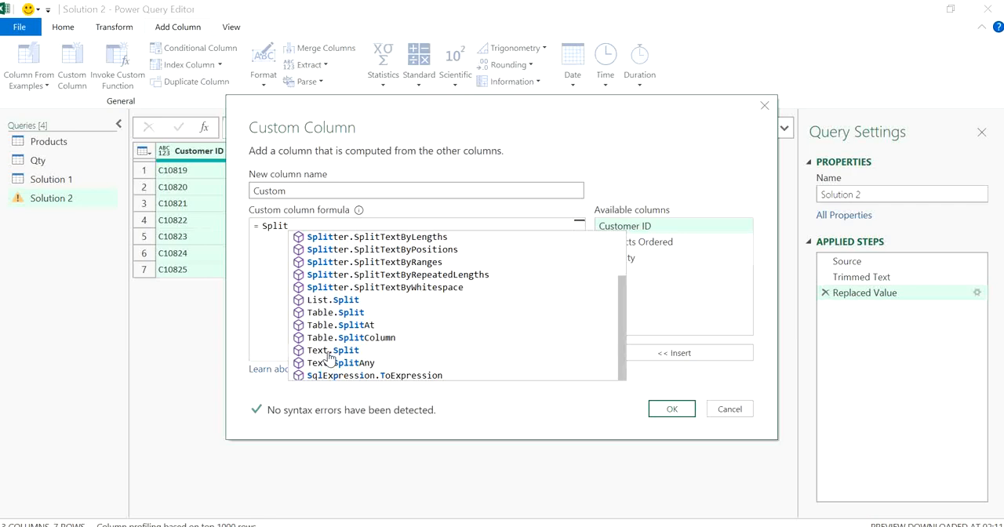
pyautogui.click(328, 350)
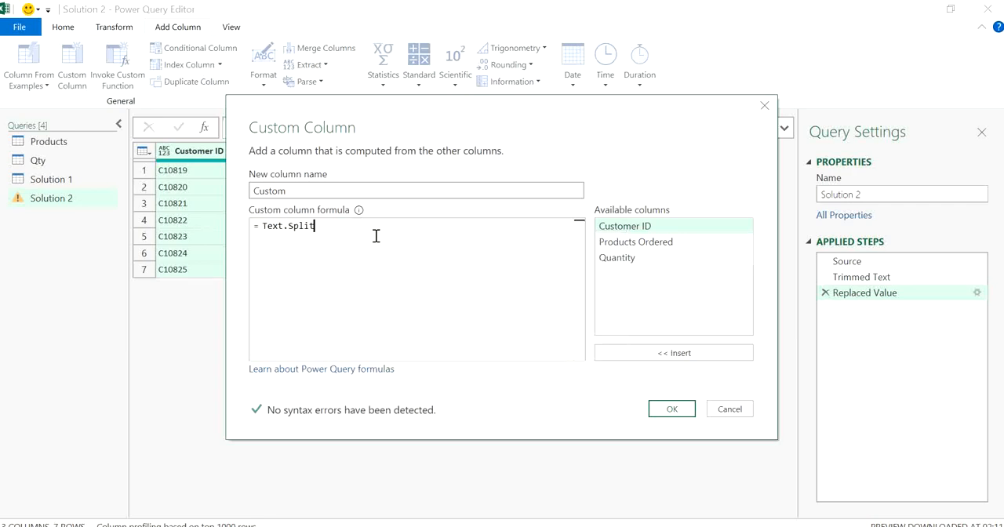
# Complete the formula as Text.Split([Products Ordered],"|") and add the column under the default name Custom
pyautogui.write('(')
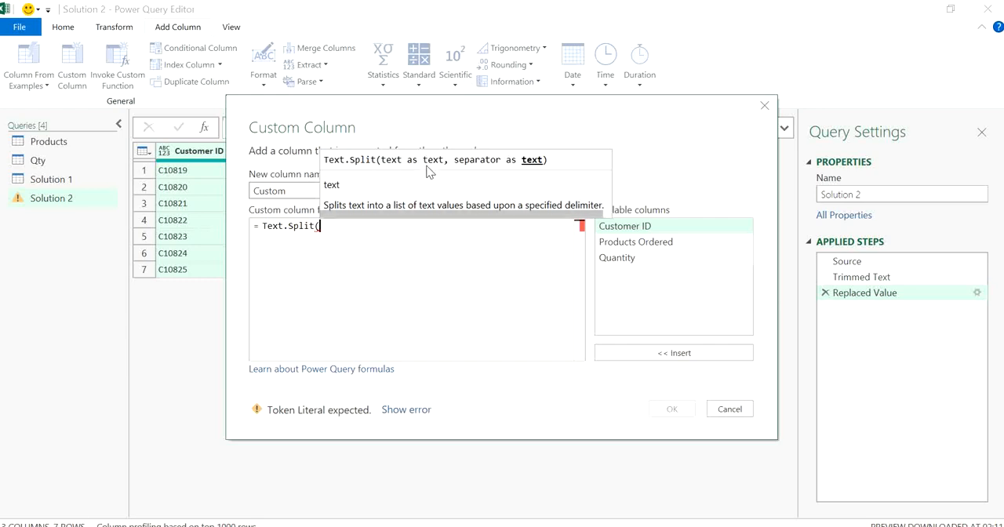
pyautogui.doubleClick(643, 243)
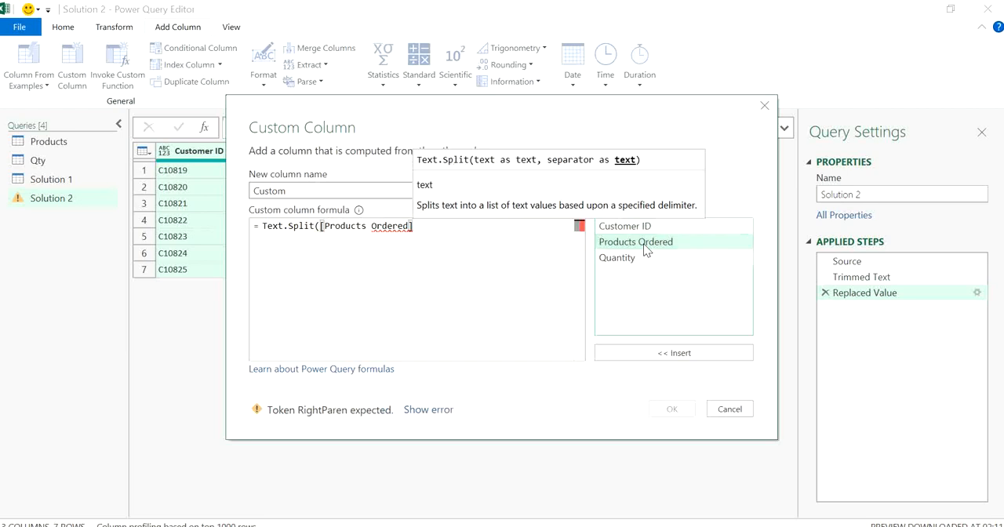
pyautogui.write(',')
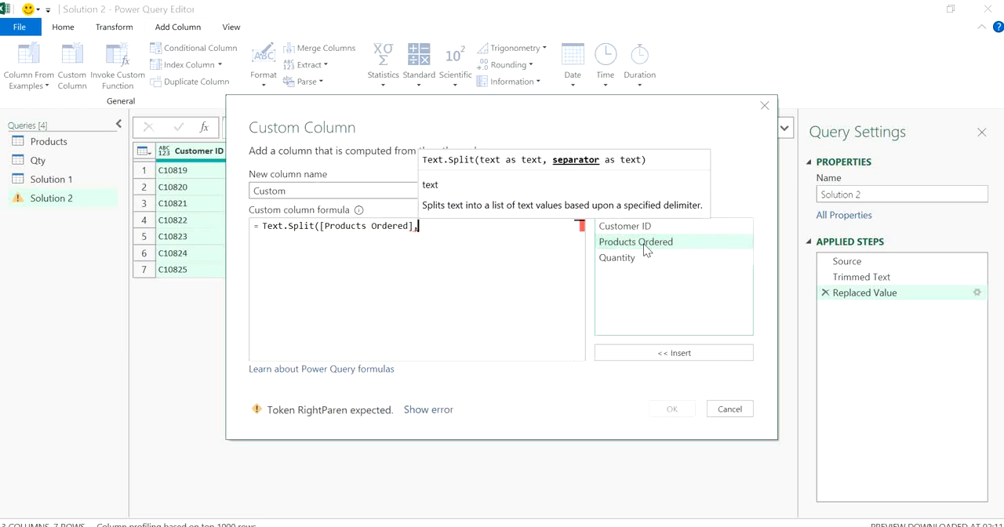
pyautogui.write('"')
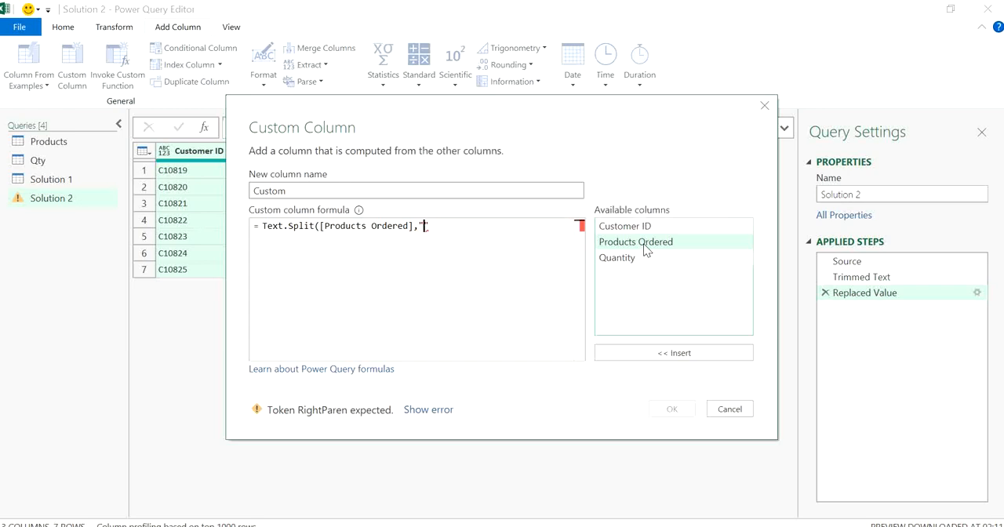
pyautogui.write('|")')
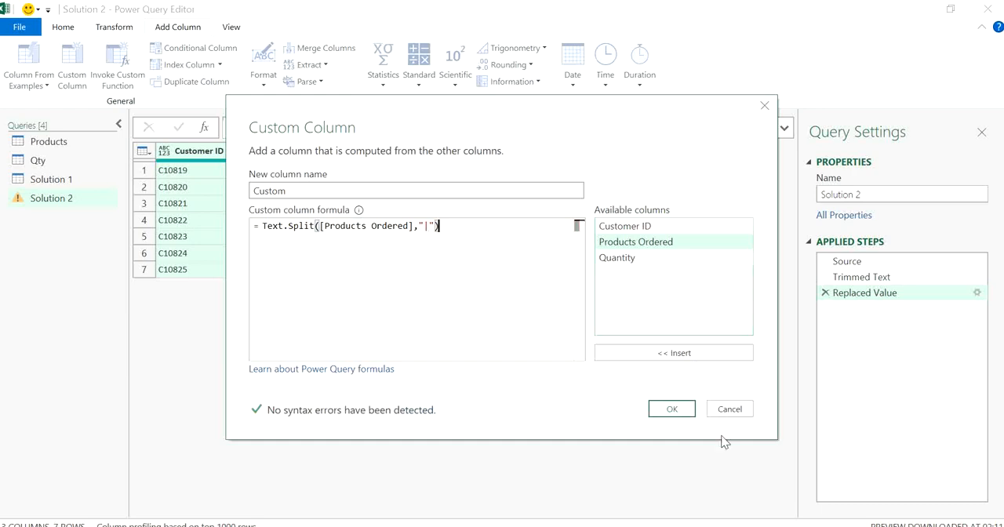
pyautogui.click(671, 409)
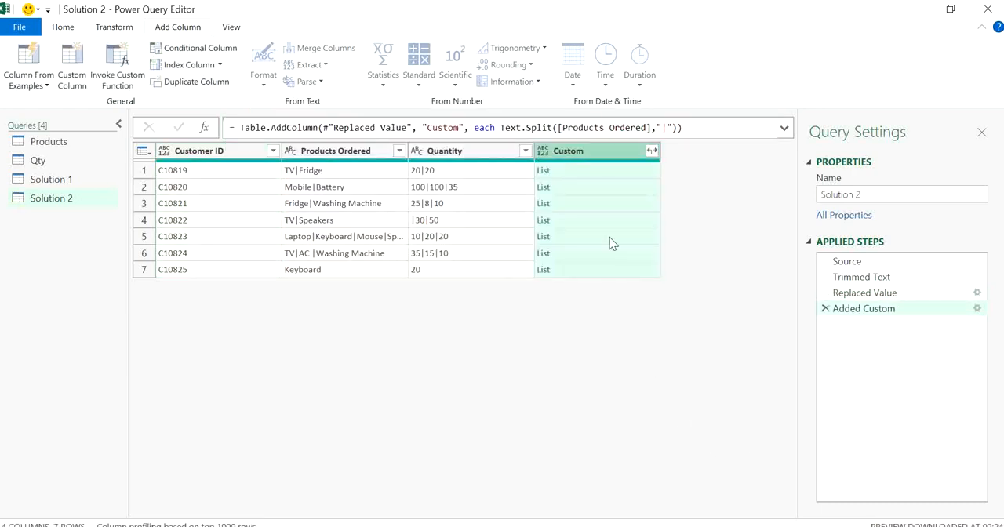
# Inspect the split product lists for rows 1, 3 and 5 in the Custom column and the first Quantity value
pyautogui.click(596, 172)
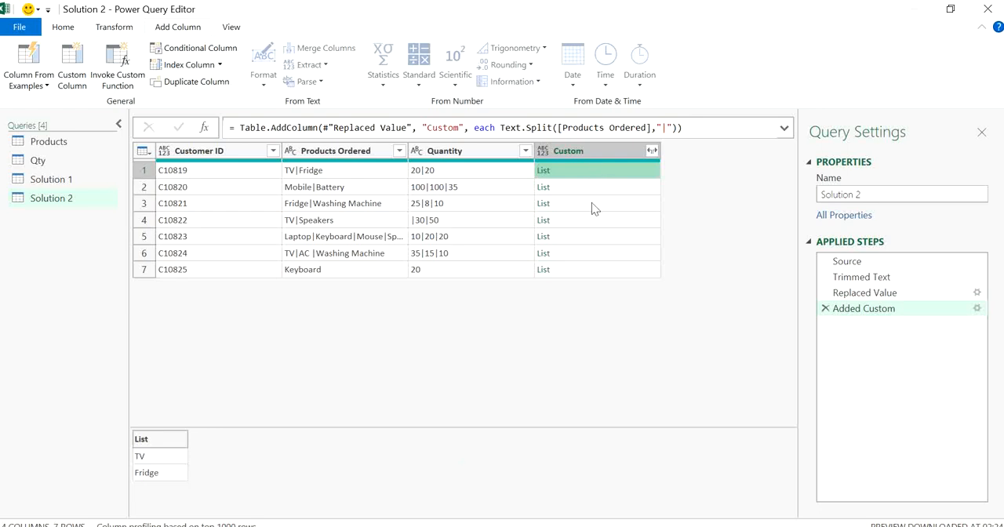
pyautogui.click(592, 205)
pyautogui.click(592, 241)
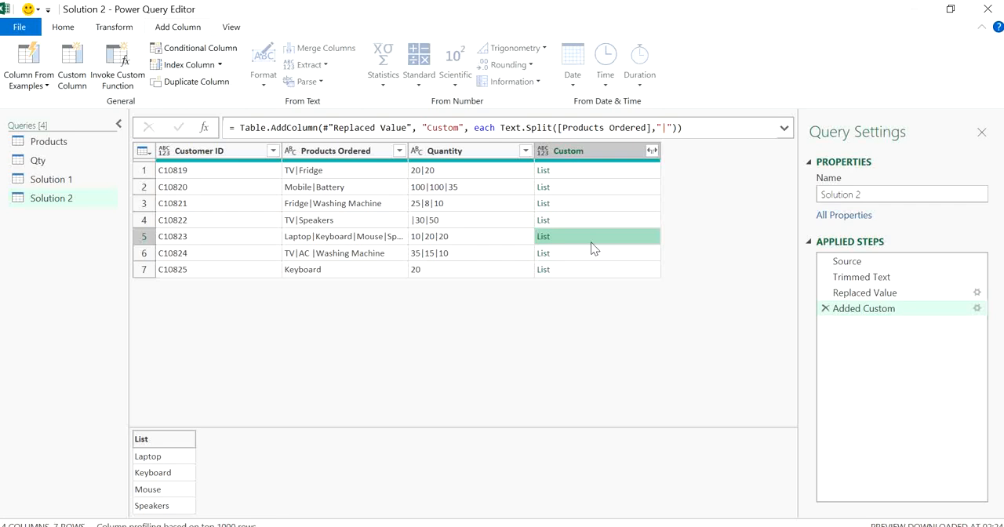
pyautogui.click(472, 174)
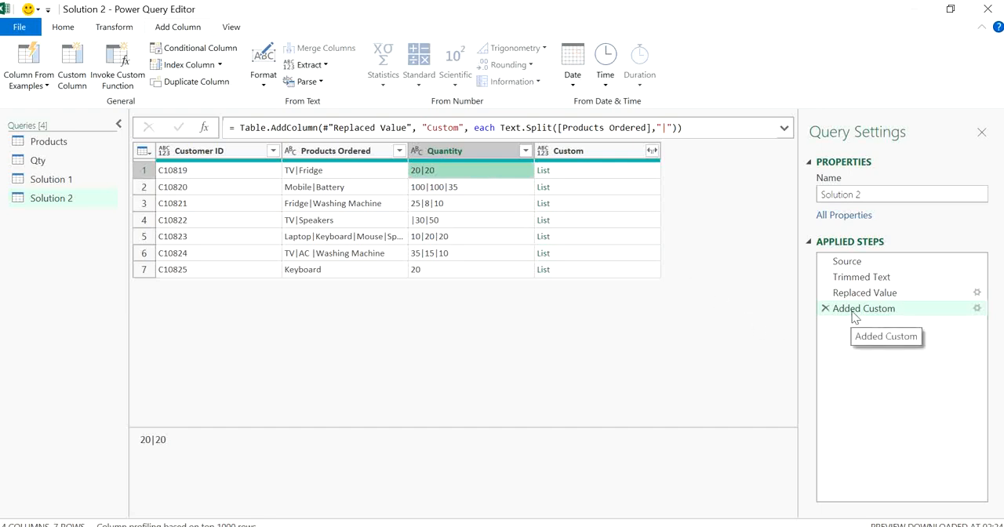
# Start another custom column and name it "Quantity-1"
pyautogui.click(85, 62)
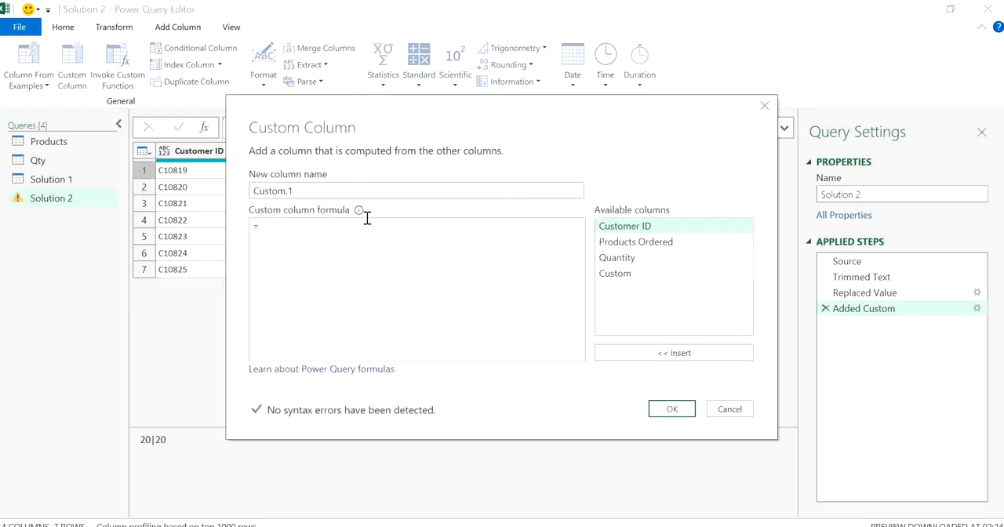
pyautogui.tripleClick(334, 194)
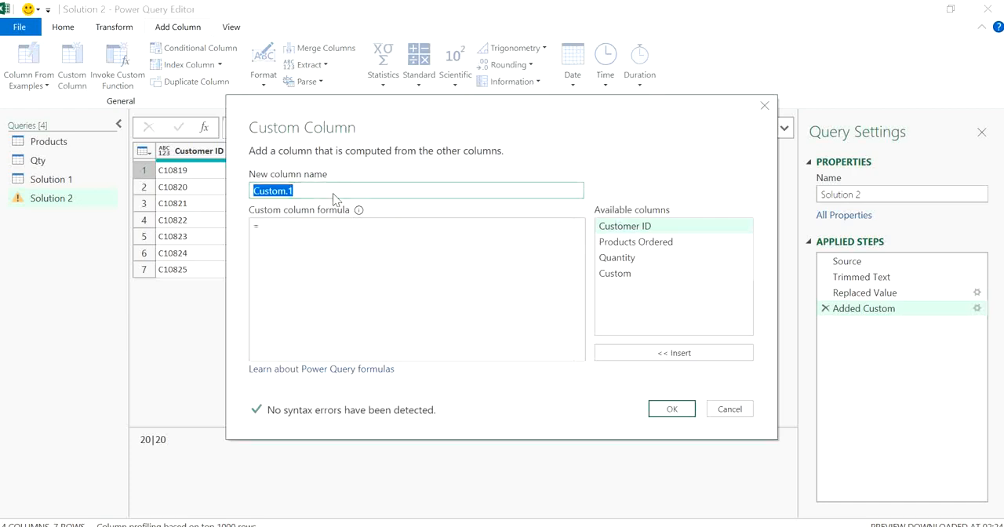
pyautogui.write('Quant')
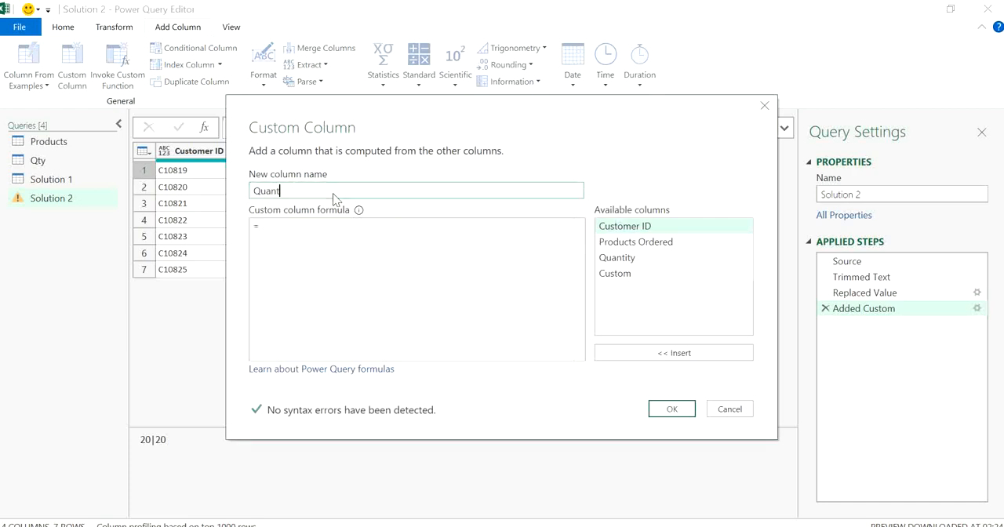
pyautogui.write('ity')
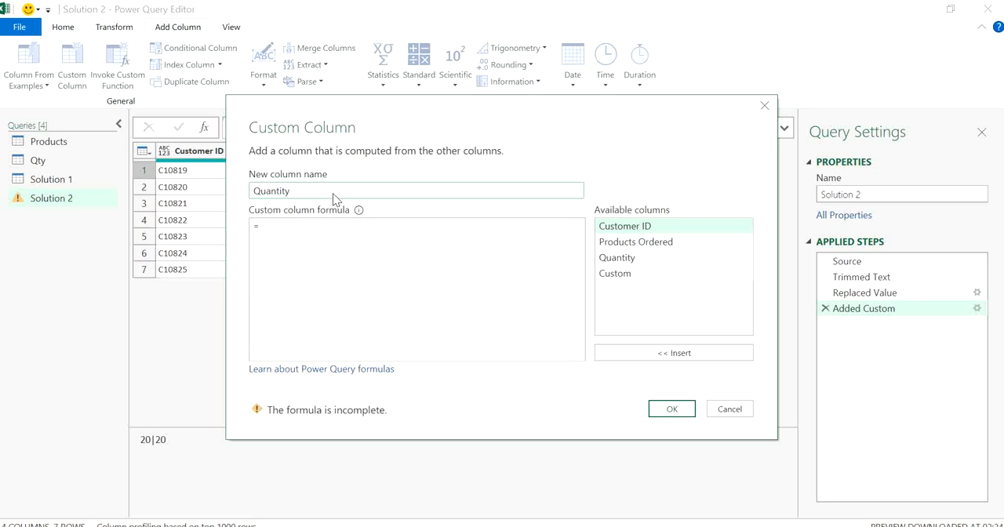
pyautogui.write('-1')
# Enter the formula Text.Split([Quantity],"|") for the Quantity-1 column and add it to the query
pyautogui.click(312, 227)
pyautogui.write('Split')
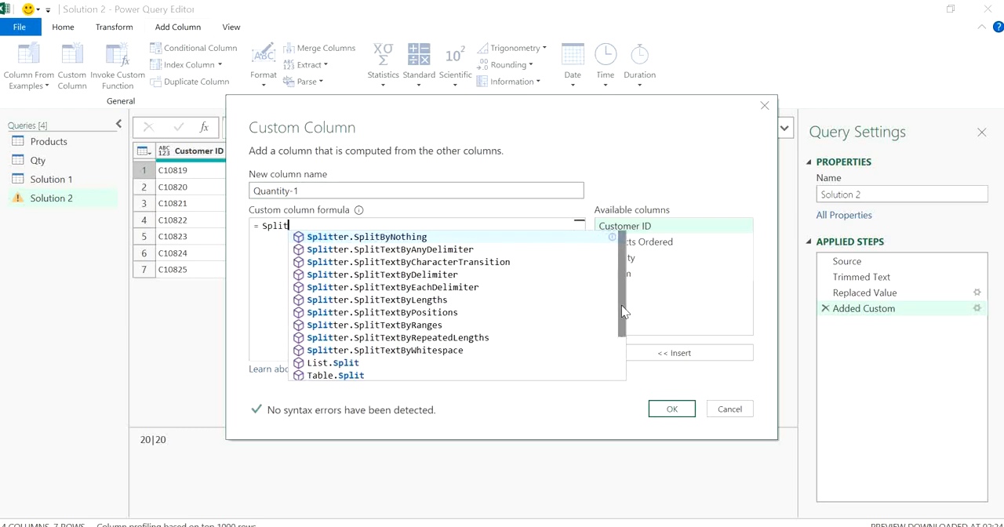
pyautogui.moveTo(621, 305); pyautogui.dragTo(624, 355)
pyautogui.click(345, 354)
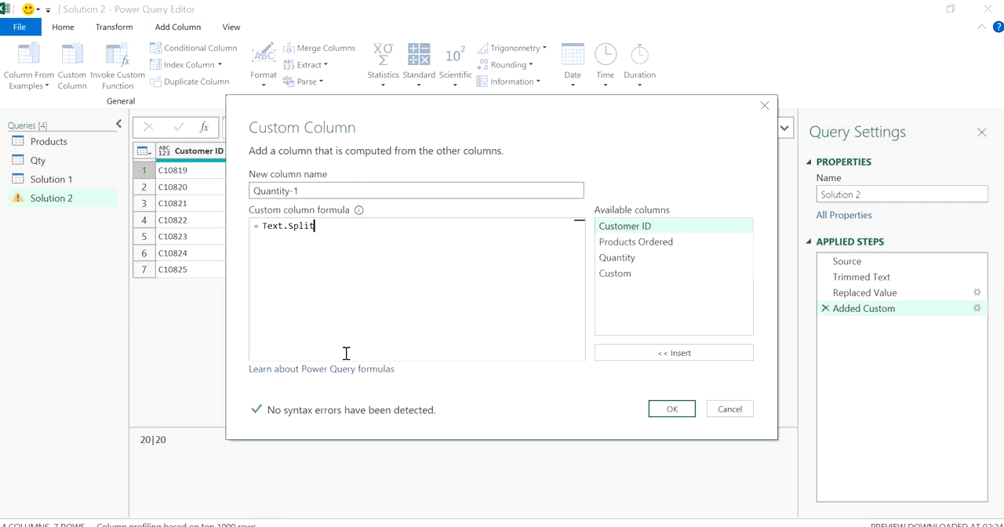
pyautogui.write('(')
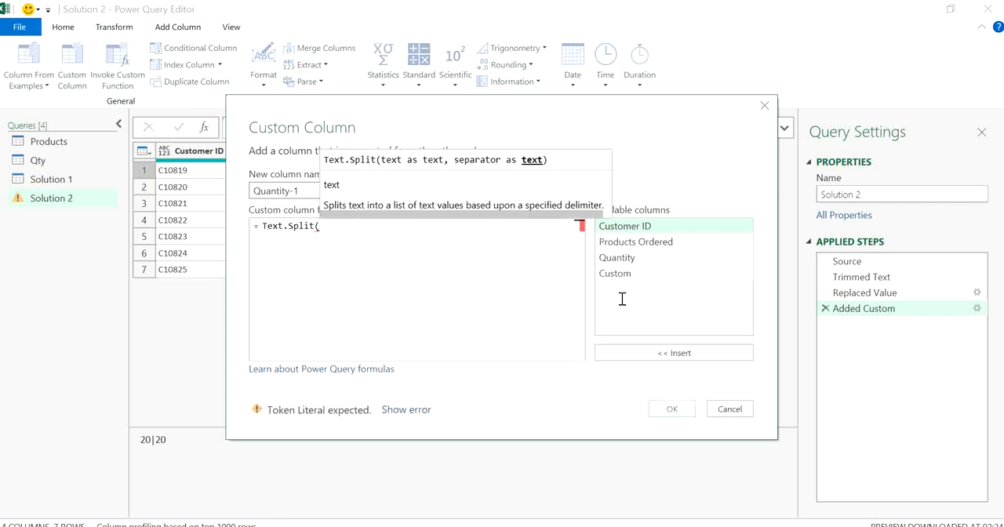
pyautogui.doubleClick(633, 257)
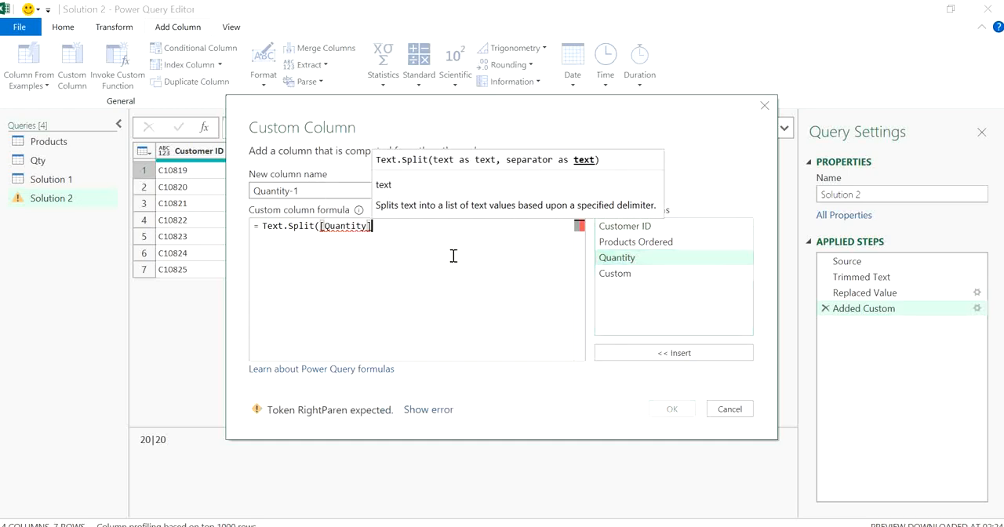
pyautogui.write(',')
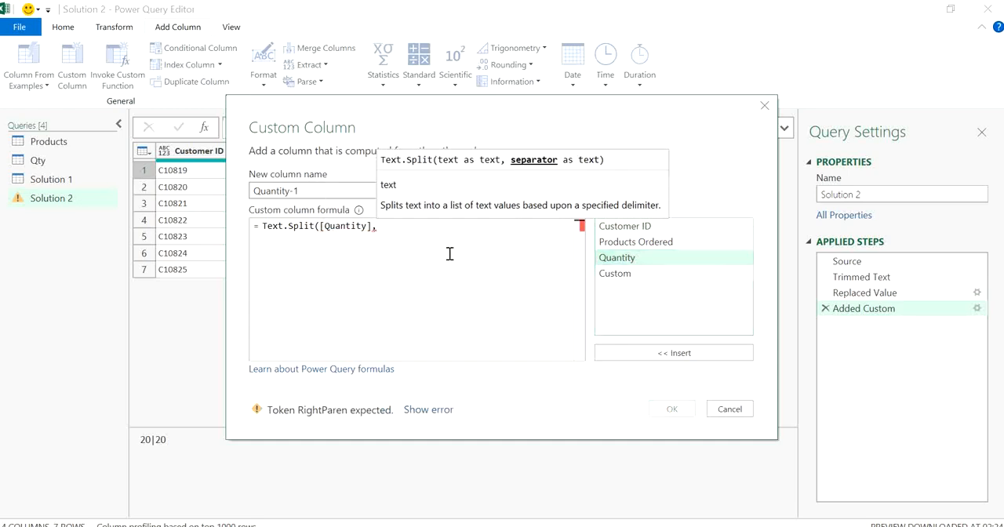
pyautogui.write('""|')
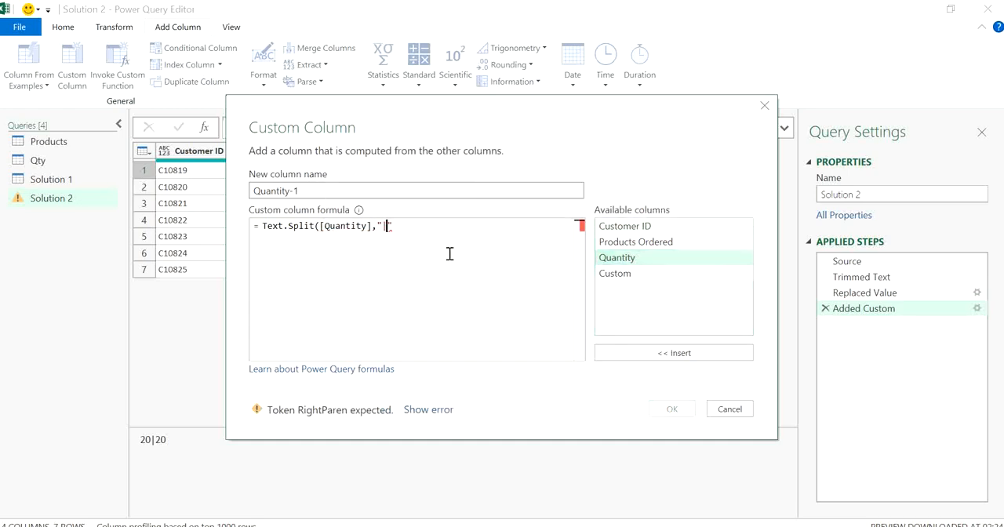
pyautogui.write(')')
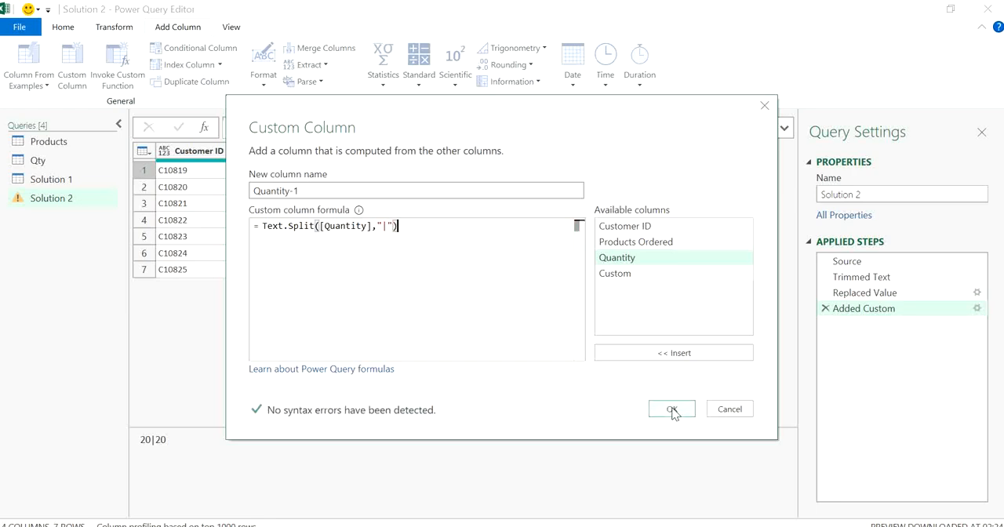
pyautogui.click(672, 410)
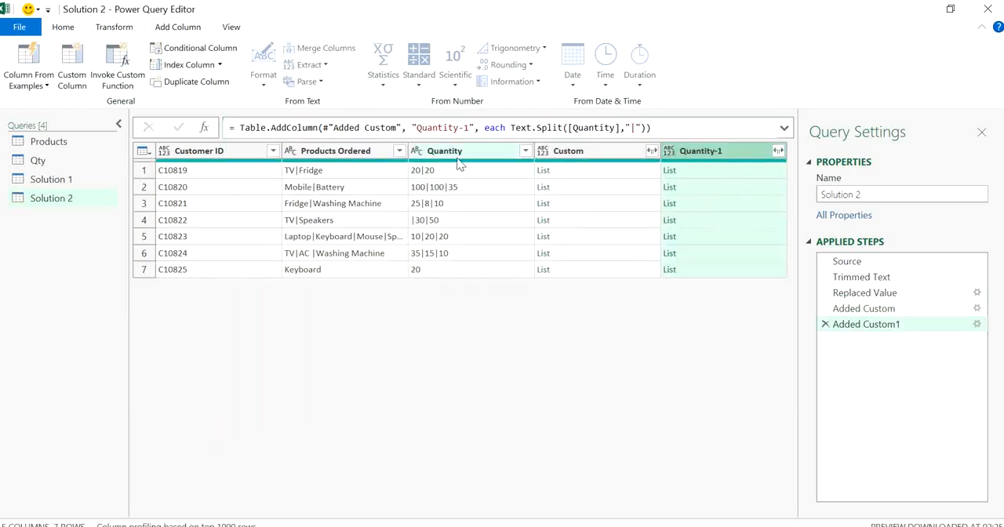
# Inspect the split quantity lists of several rows in the Quantity-1 column
pyautogui.click(698, 206)
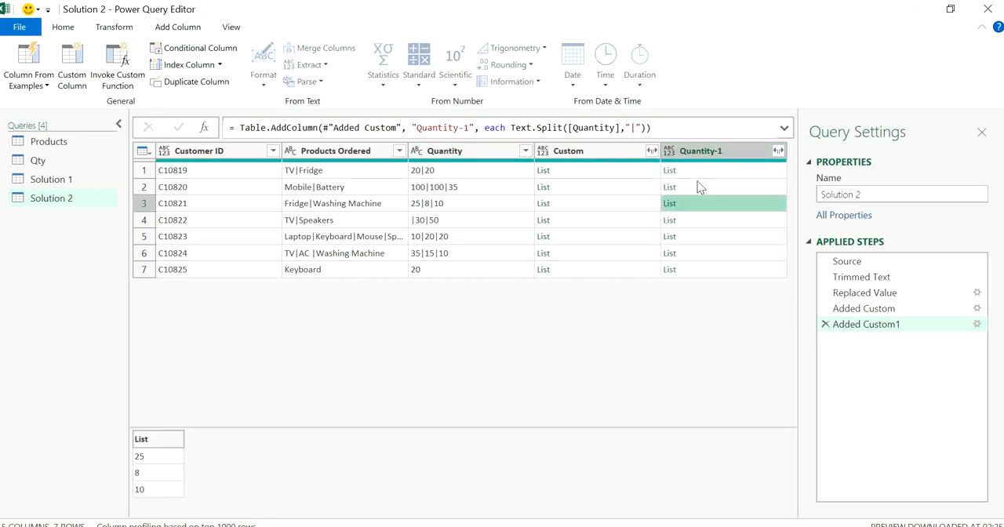
pyautogui.click(697, 176)
pyautogui.click(706, 208)
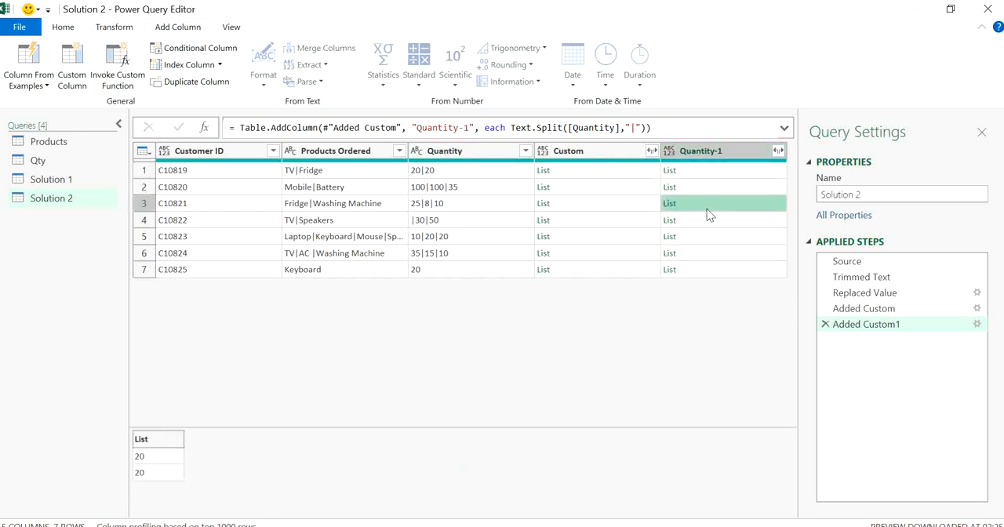
pyautogui.click(712, 253)
# Remove the original Products Ordered and Quantity text columns from the Solution 2 query
pyautogui.click(462, 154)
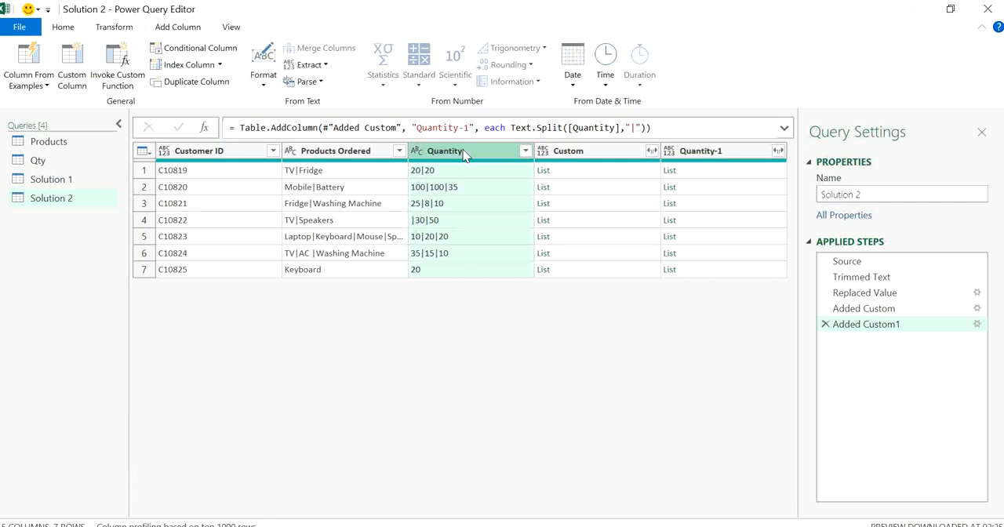
pyautogui.click(466, 155)
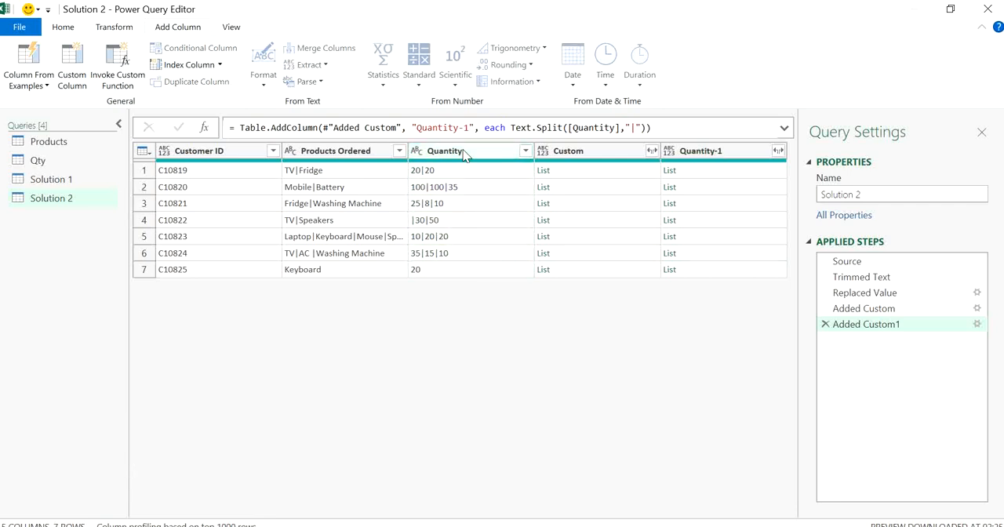
pyautogui.click(337, 155)
pyautogui.keyDown('ctrl'); pyautogui.click(455, 155); pyautogui.keyUp('ctrl')
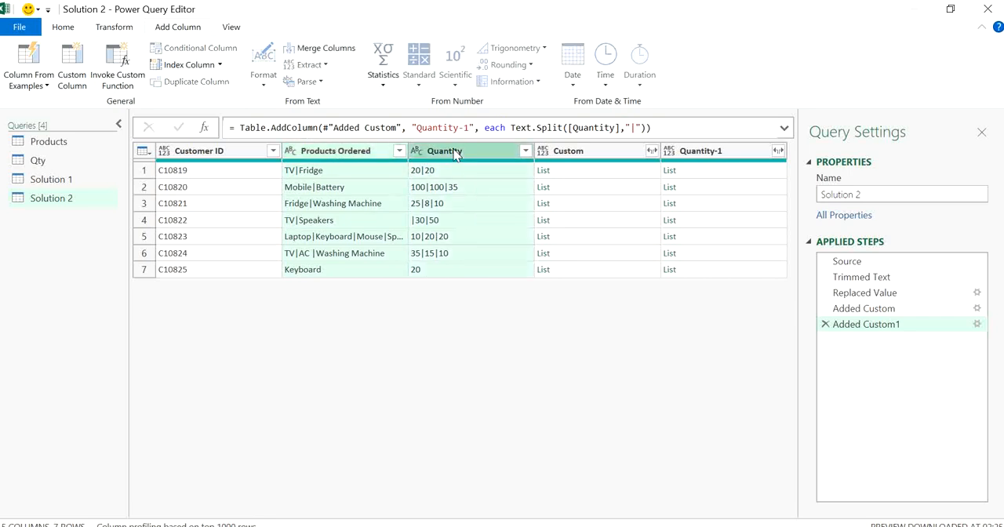
pyautogui.press('Delete')
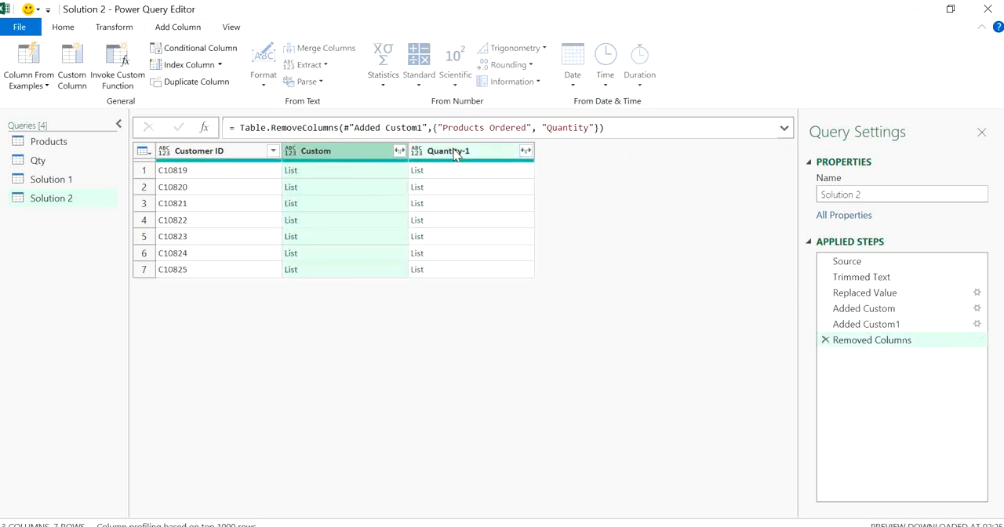
# Rename the Custom column "Products Ordered"
pyautogui.click(455, 154)
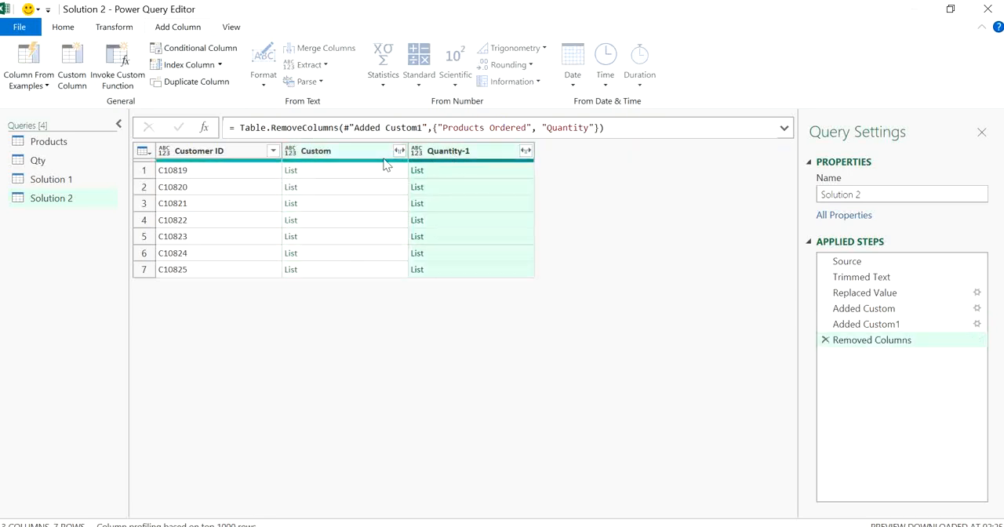
pyautogui.click(343, 151)
pyautogui.doubleClick(342, 151)
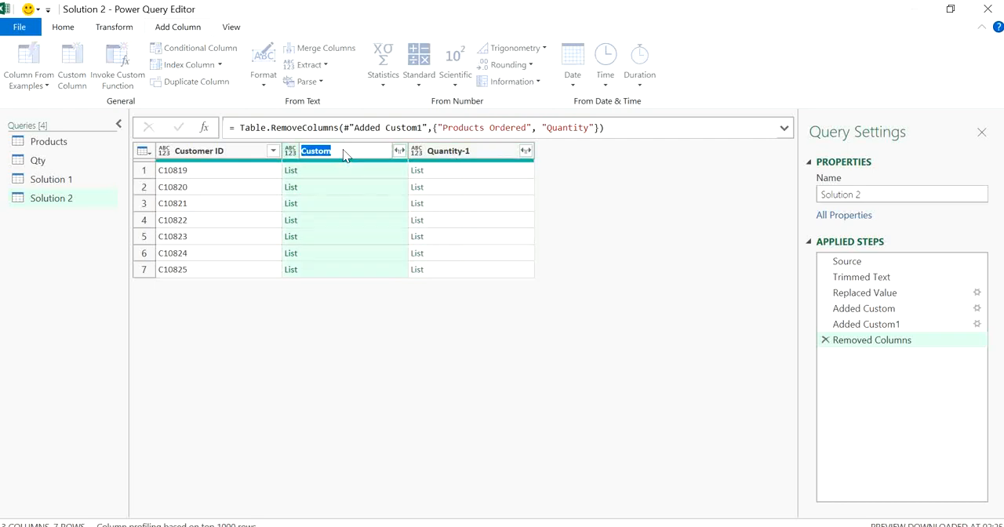
pyautogui.write('Products Ordered')
pyautogui.press('Return')
# Rename the Quantity-1 column "Quantity"
pyautogui.doubleClick(479, 151)
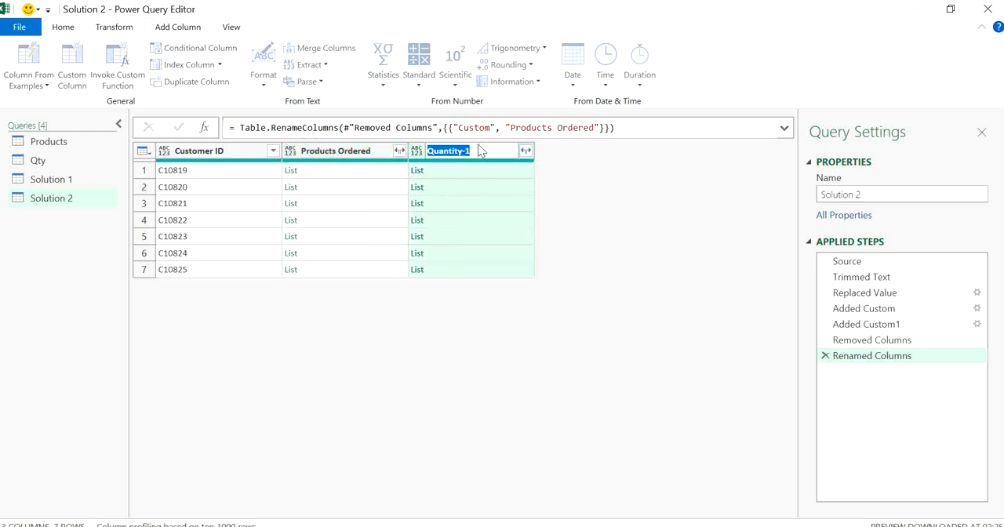
pyautogui.click(484, 156)
pyautogui.press('BackSpace')
pyautogui.press('BackSpace')
pyautogui.press('Return')
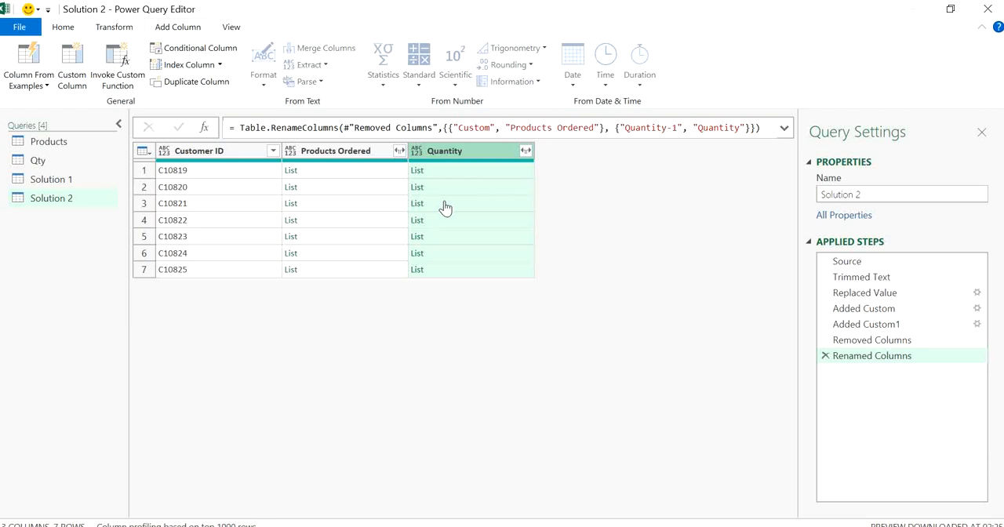
# Add a custom column to the Solution 2 query with the formula Table.FromColumns([Products Ordered],[Quantity])
pyautogui.click(71, 55)
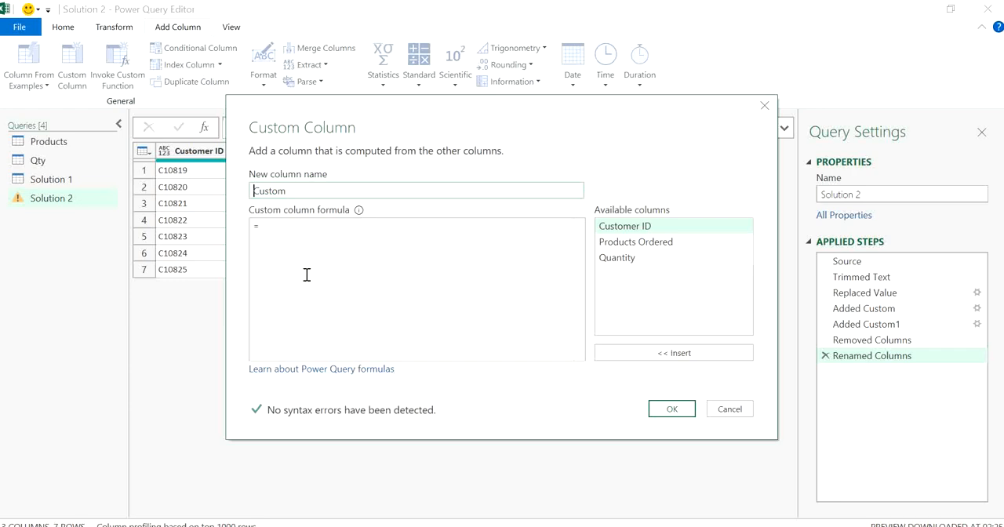
pyautogui.click(296, 234)
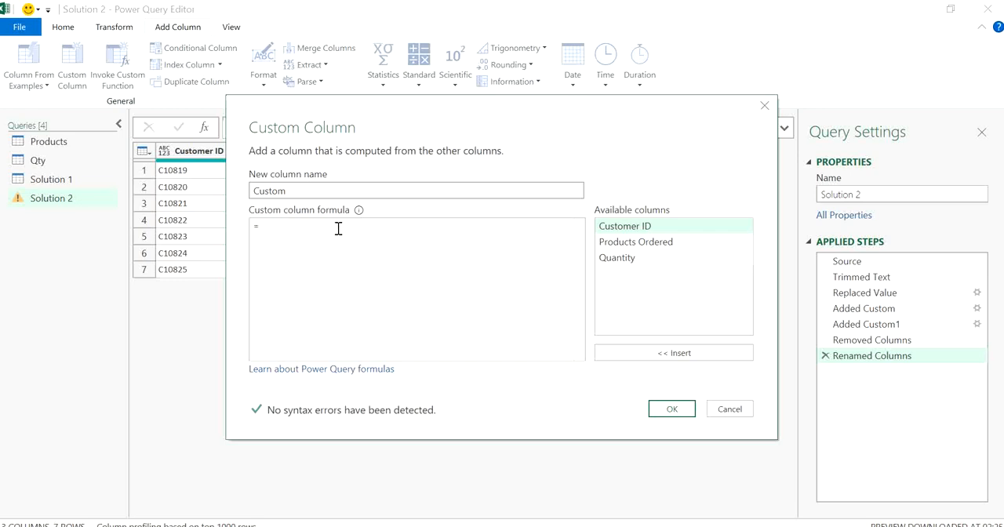
pyautogui.write('Tab')
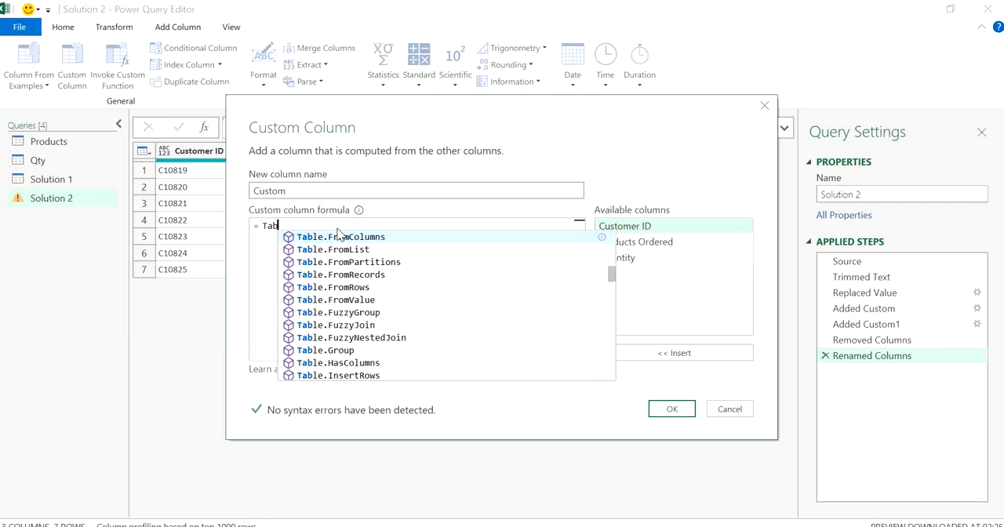
pyautogui.write('le.Fr')
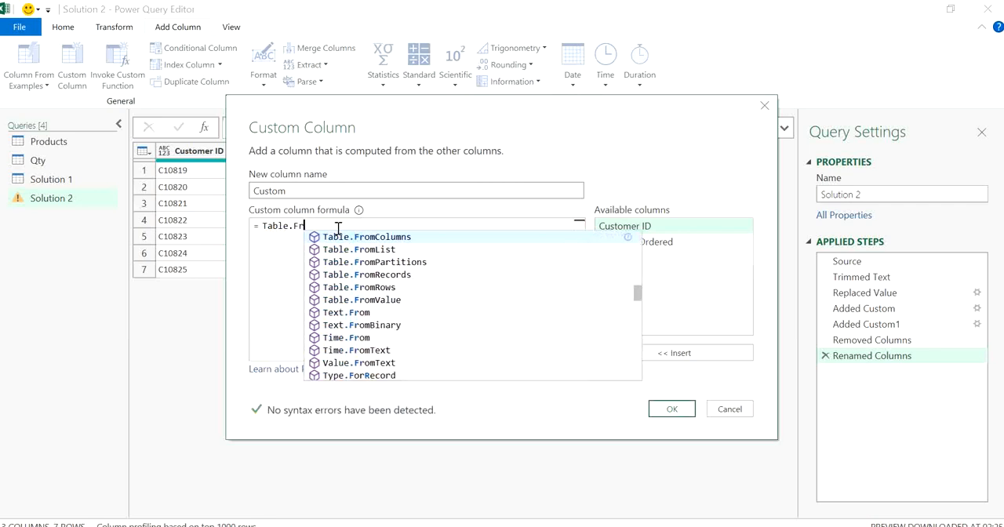
pyautogui.write('omColumns')
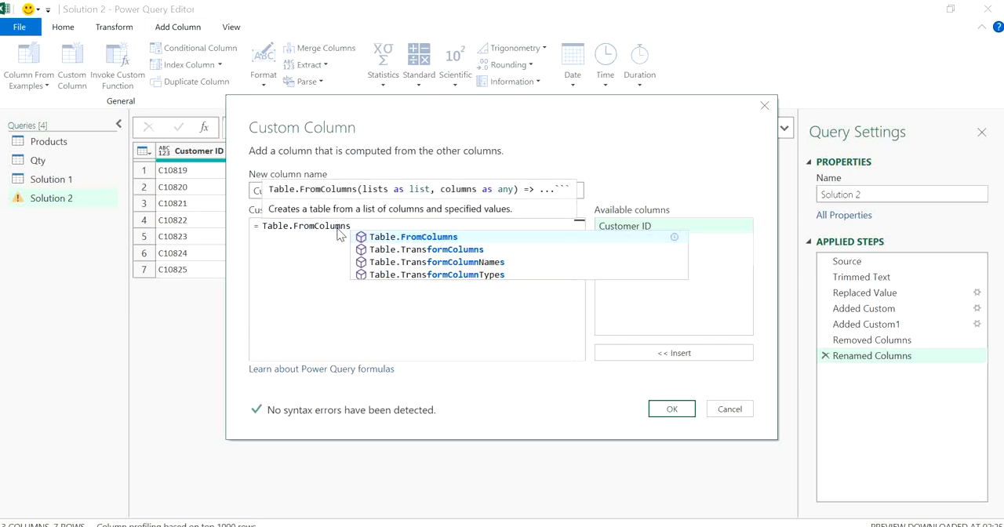
pyautogui.write('(')
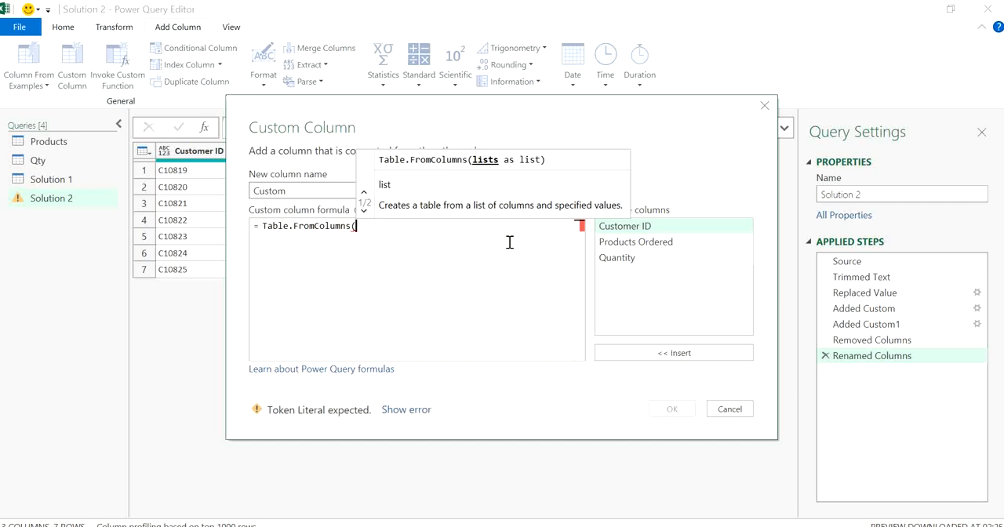
pyautogui.doubleClick(641, 242)
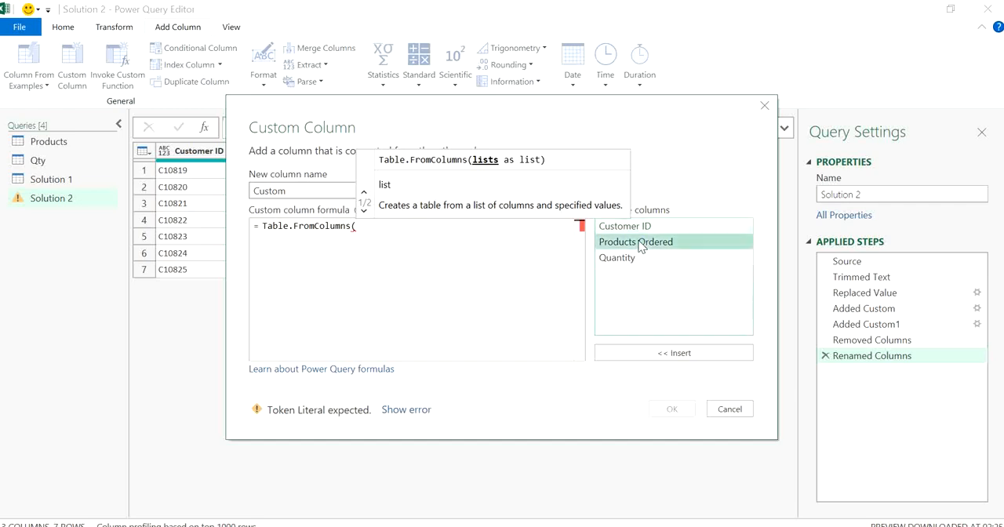
pyautogui.write(',')
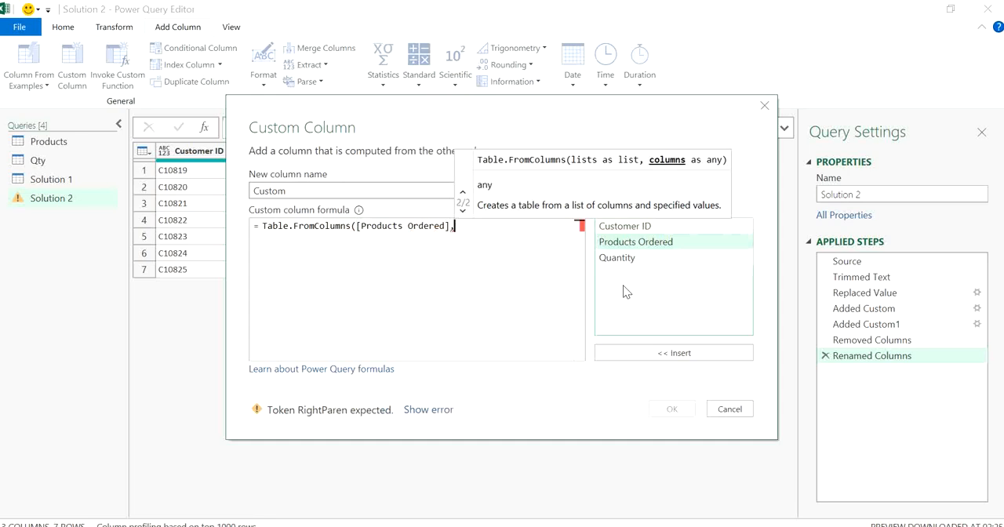
pyautogui.click(620, 265)
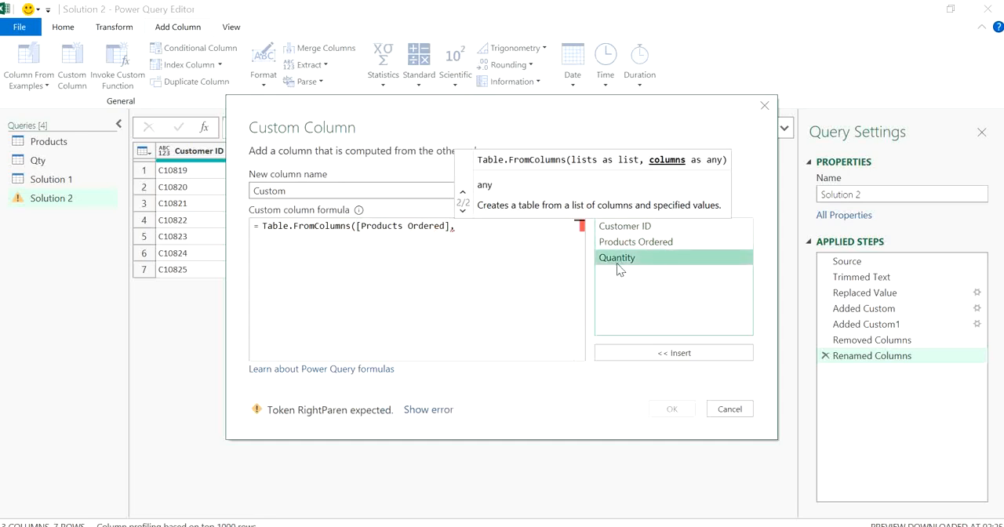
pyautogui.doubleClick(635, 258)
pyautogui.write(')')
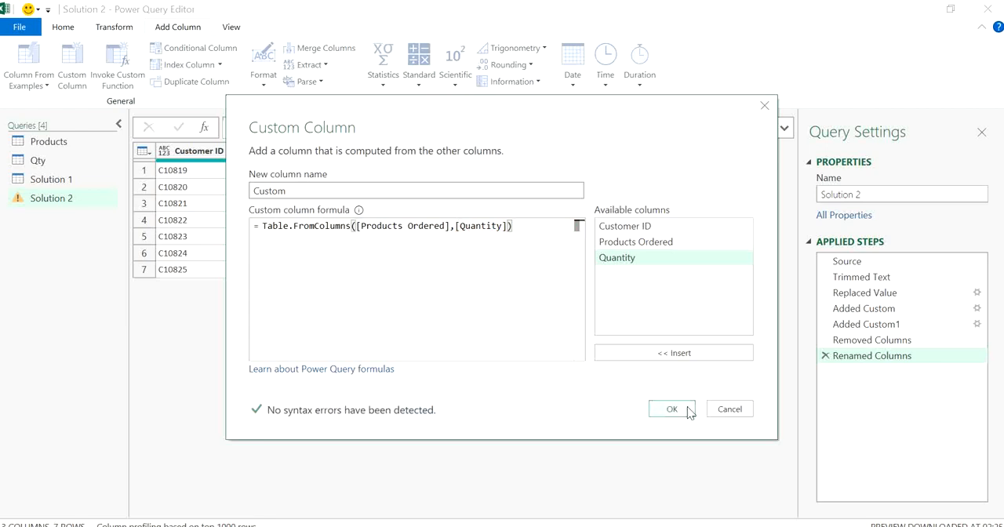
pyautogui.click(671, 408)
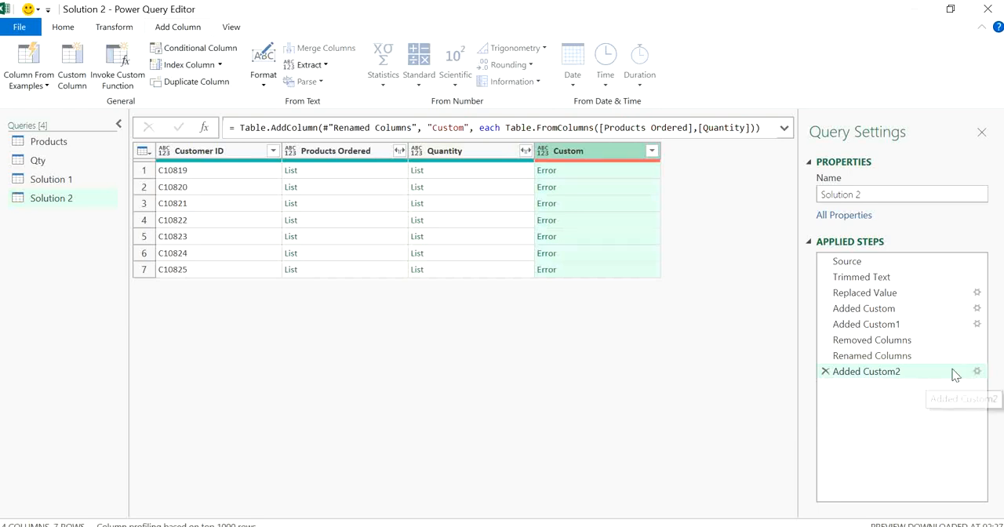
# Edit the custom column formula to wrap both columns in a list: Table.FromColumns({[Products Ordered],[Quantity]})
pyautogui.click(977, 372)
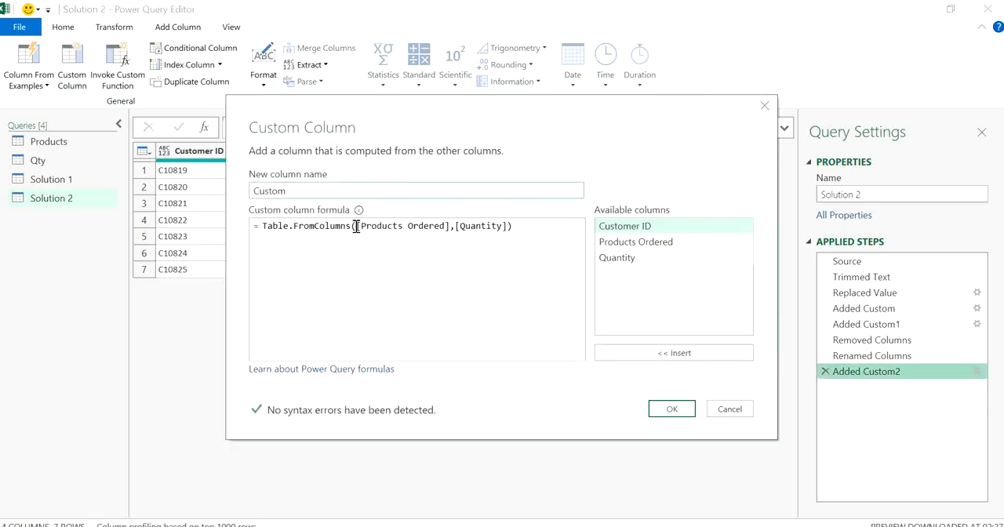
pyautogui.click(356, 226)
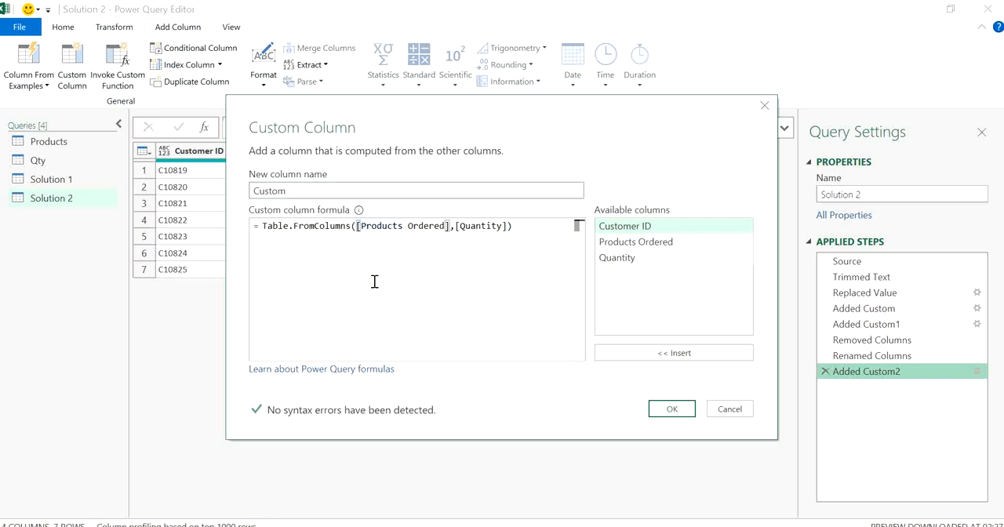
pyautogui.write('{')
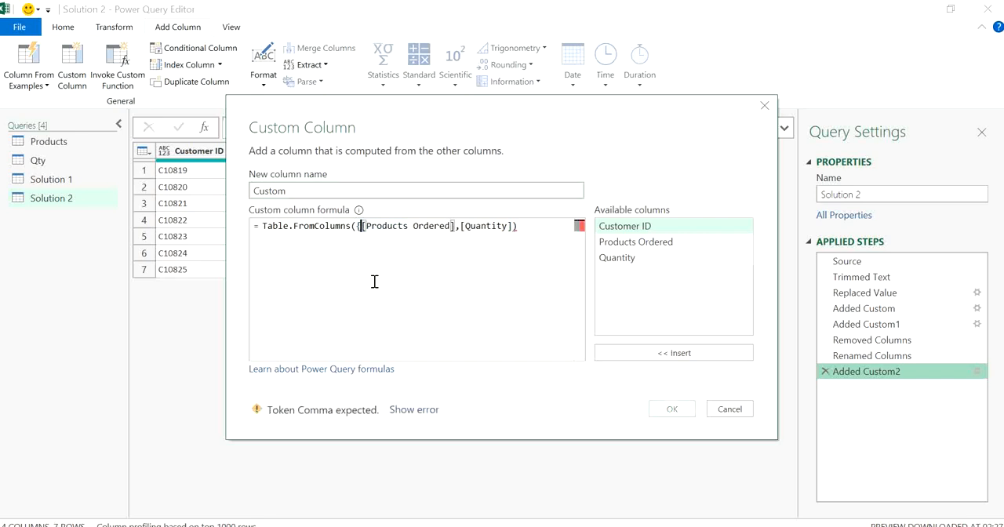
pyautogui.click(517, 228)
pyautogui.write('}')
pyautogui.write('}')
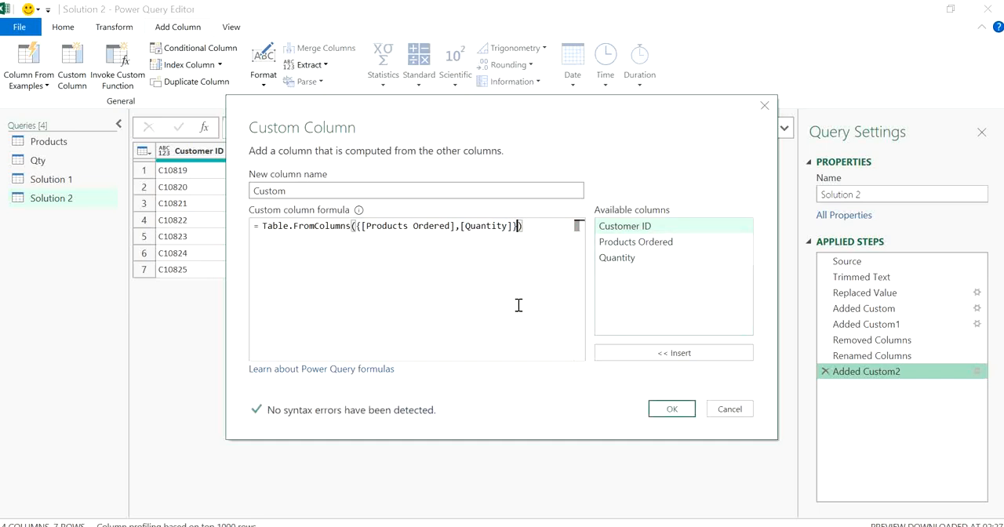
pyautogui.click(671, 409)
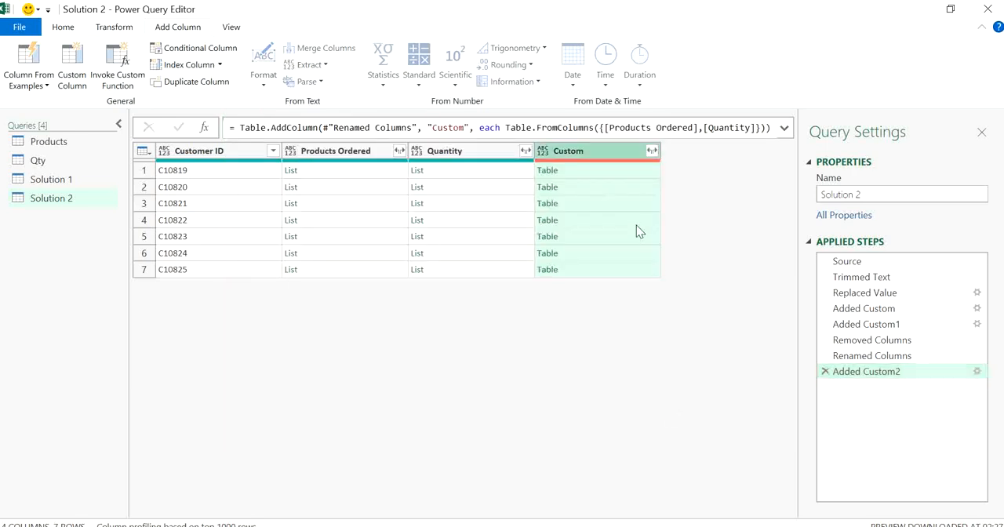
# Examine the nested tables of several rows in the Custom column and compare them with the source values at the Added Custom1 step
pyautogui.click(603, 174)
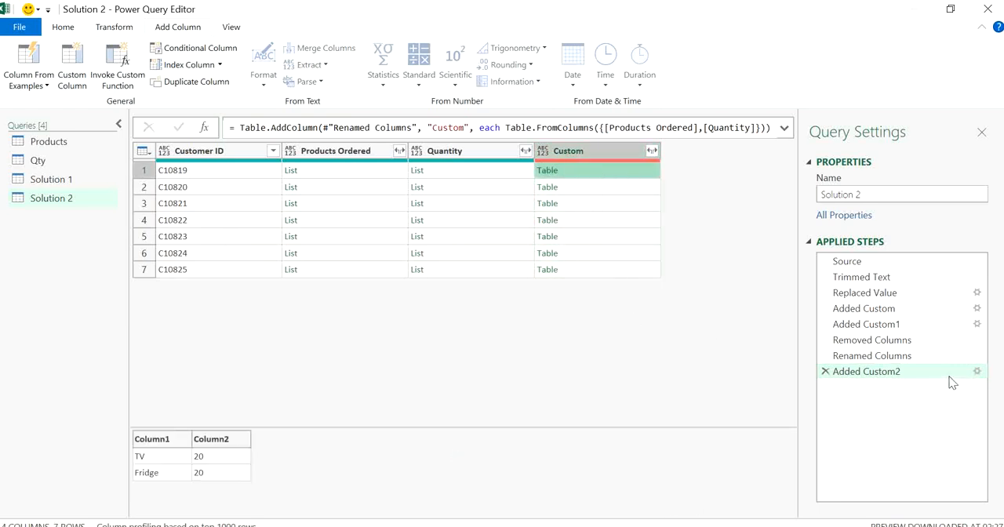
pyautogui.click(878, 325)
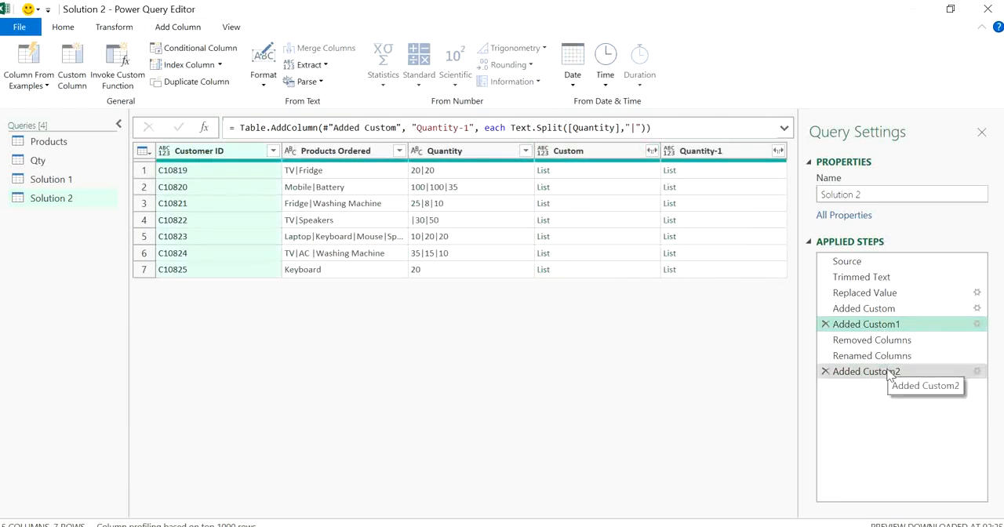
pyautogui.click(890, 372)
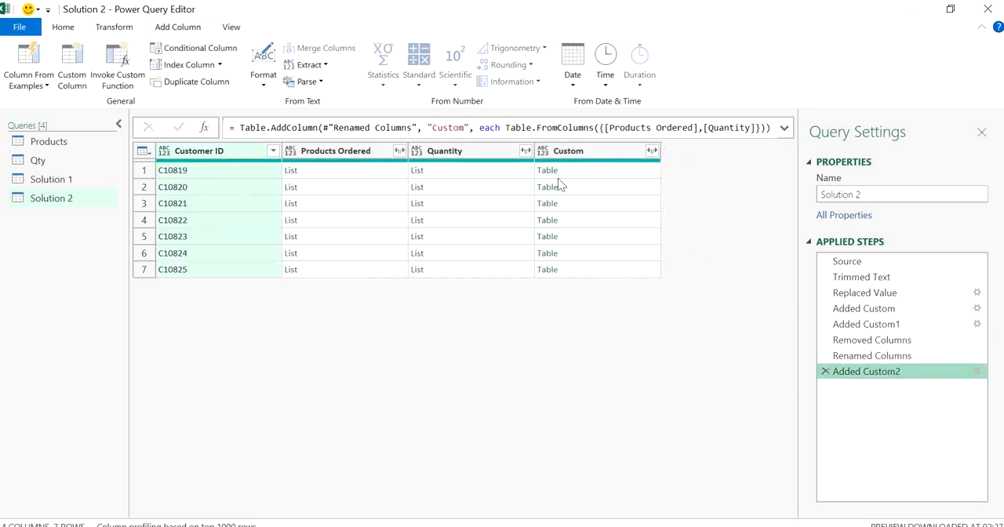
pyautogui.click(591, 169)
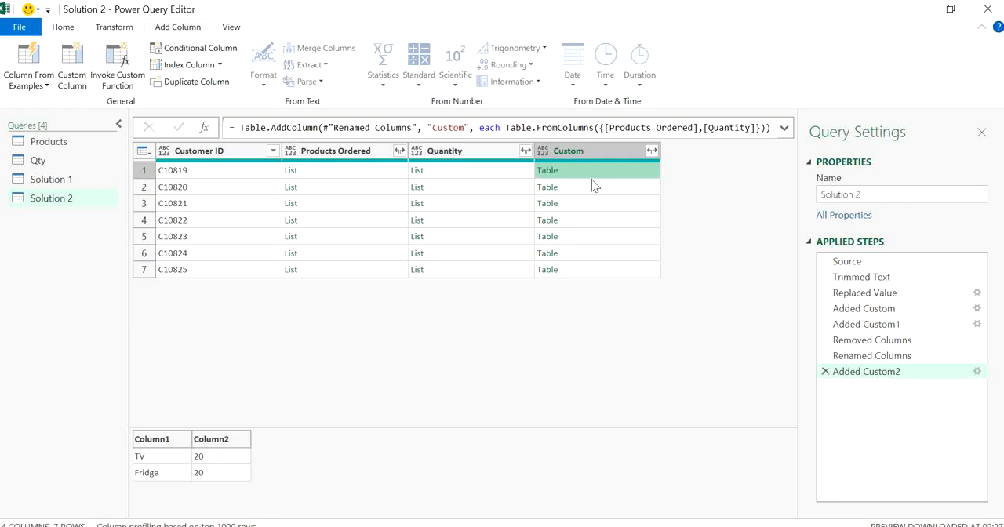
pyautogui.click(596, 189)
pyautogui.click(601, 219)
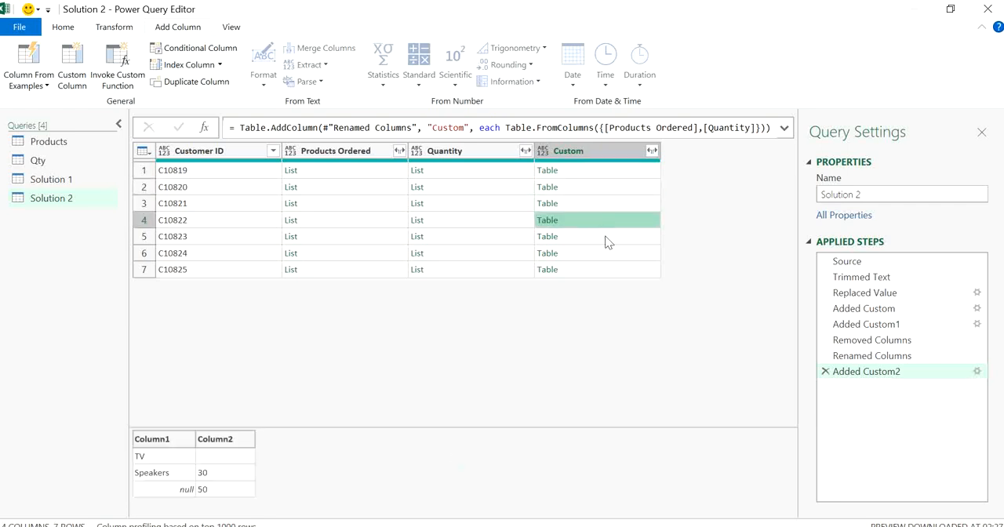
pyautogui.click(605, 255)
pyautogui.click(605, 273)
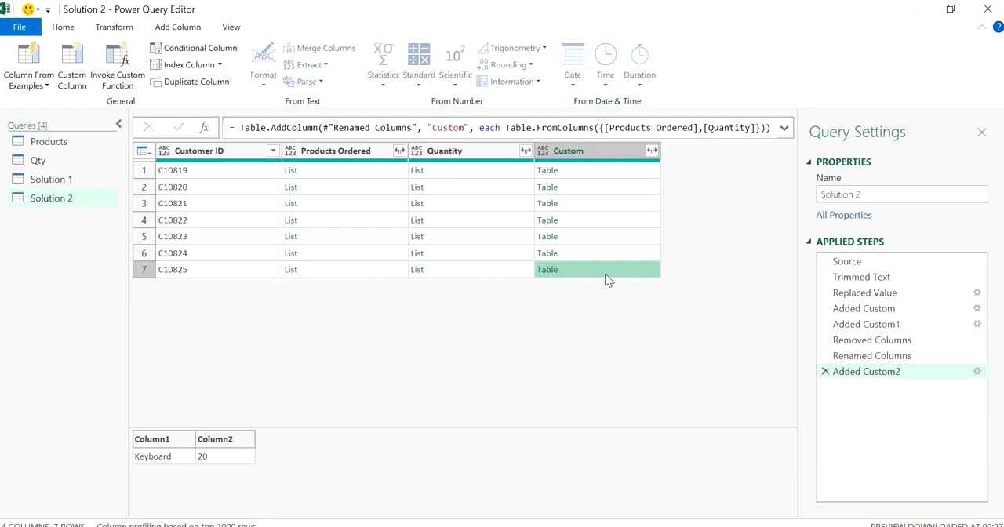
# Remove the Products Ordered and Quantity list columns, keeping Customer ID and the nested tables
pyautogui.click(361, 152)
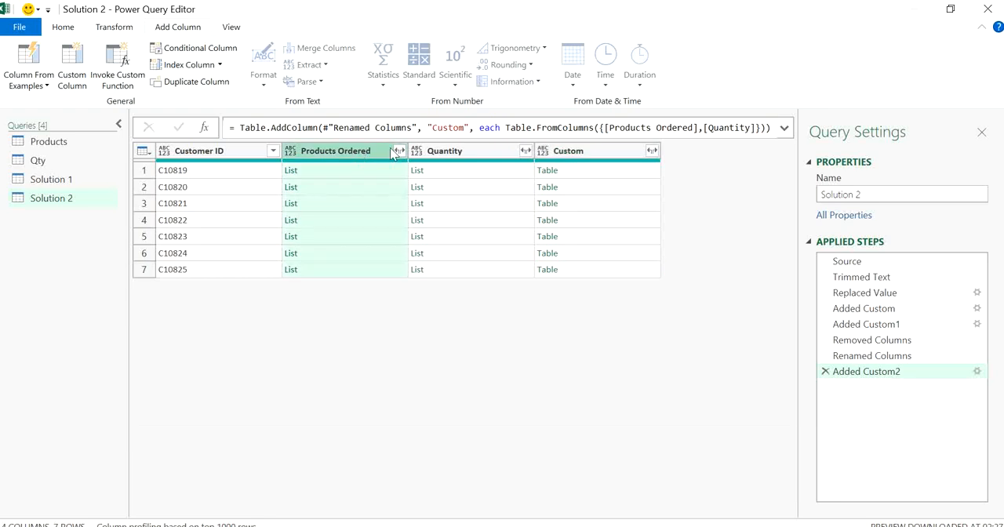
pyautogui.keyDown('ctrl'); pyautogui.click(483, 152); pyautogui.keyUp('ctrl')
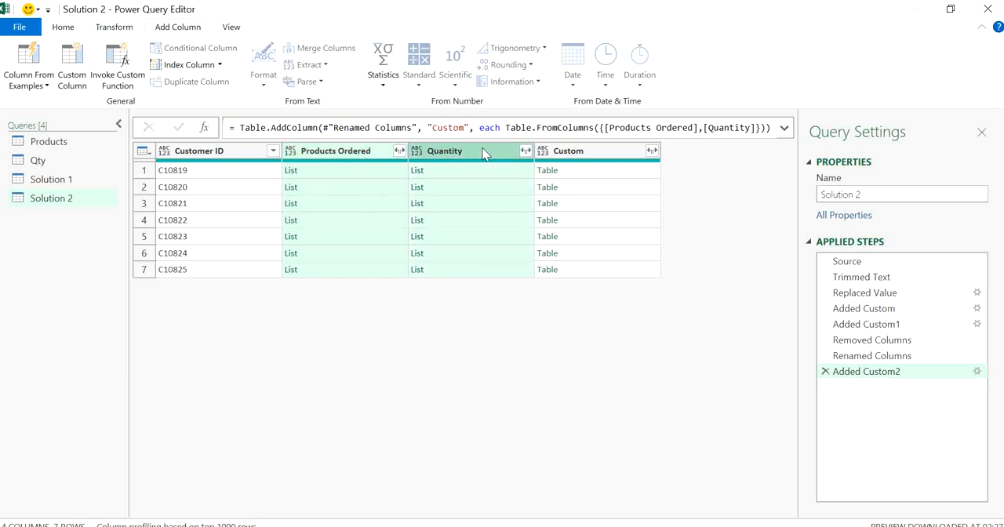
pyautogui.press('Delete')
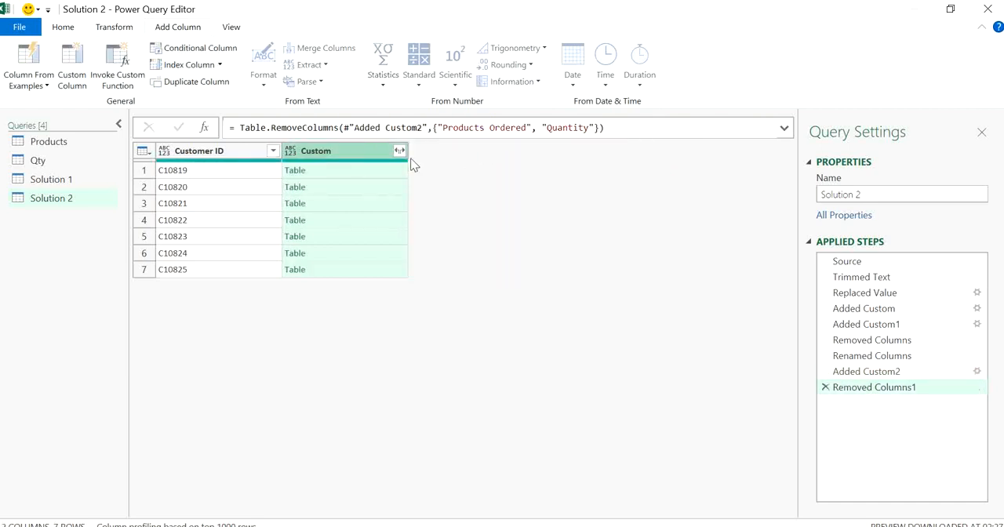
# Expand the nested tables in the Custom column into Column1 and Column2 without the original name as prefix, and review the rows
pyautogui.click(398, 151)
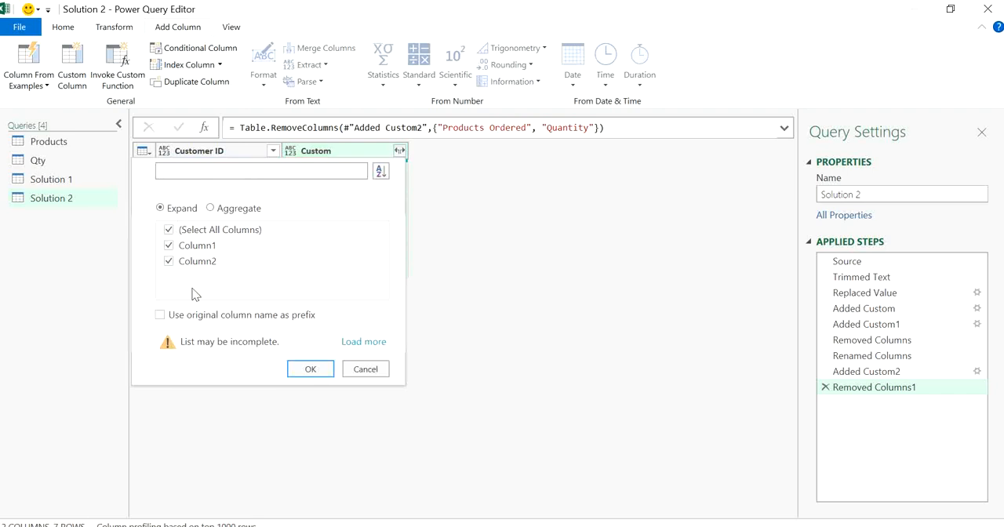
pyautogui.click(309, 370)
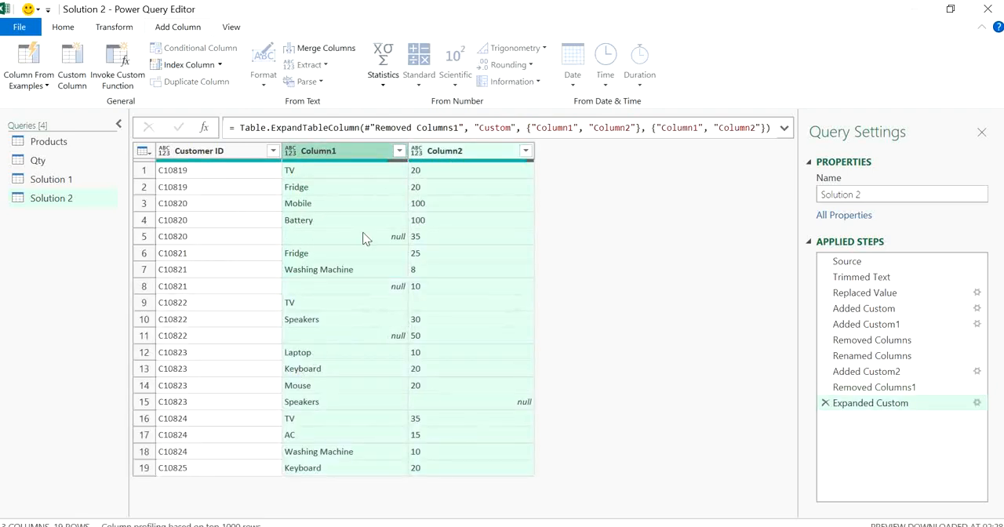
pyautogui.click(345, 209)
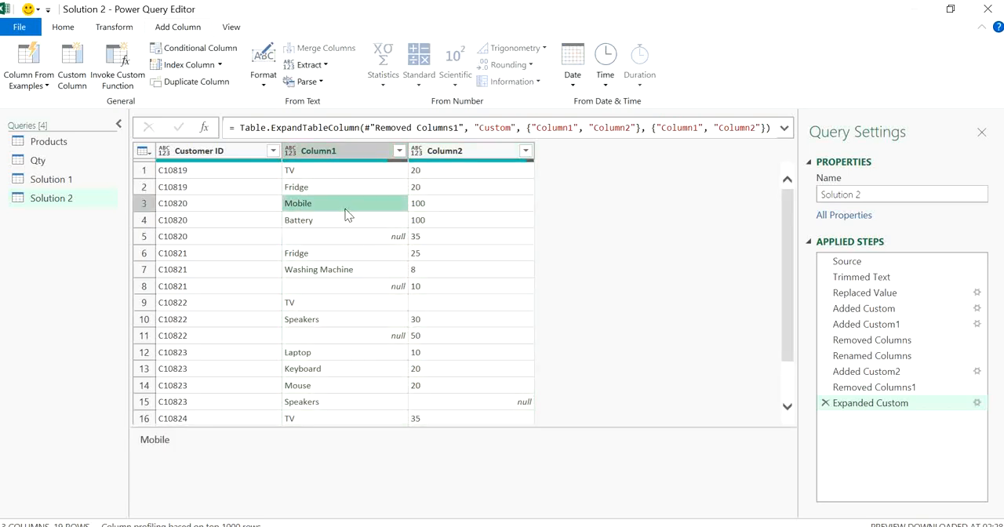
pyautogui.moveTo(788, 254); pyautogui.dragTo(774, 363)
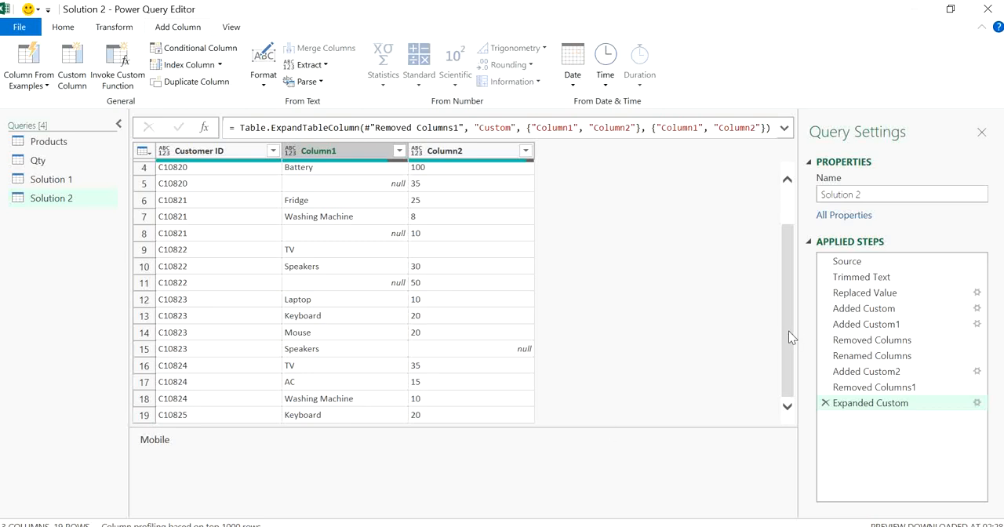
pyautogui.moveTo(788, 335); pyautogui.dragTo(790, 255)
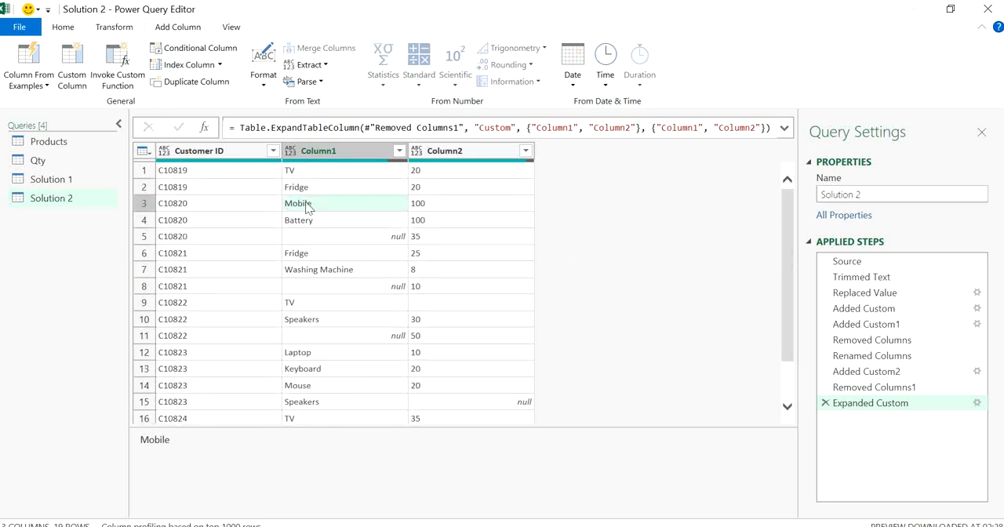
# Rename the expanded Column1 "Products Ordered"
pyautogui.doubleClick(314, 153)
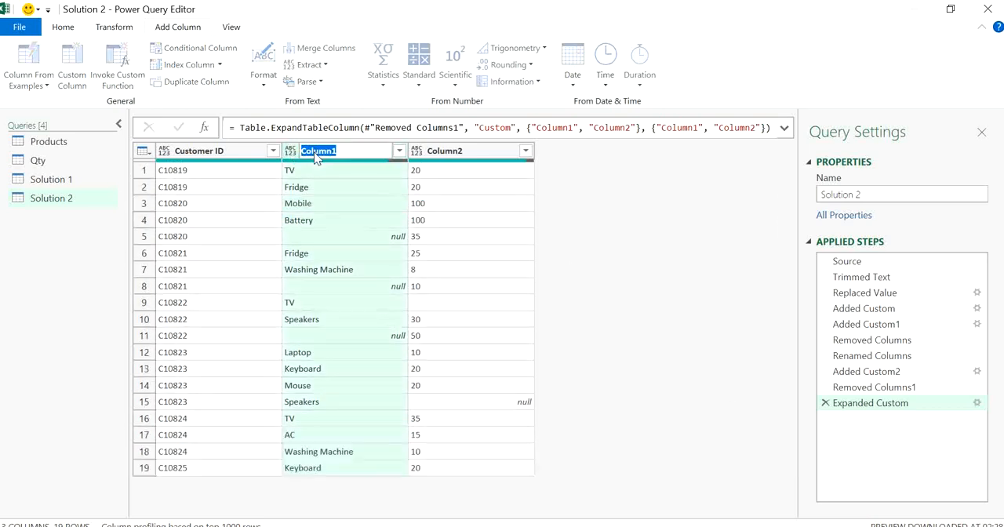
pyautogui.write('Products Or')
pyautogui.write('dered')
pyautogui.press('Return')
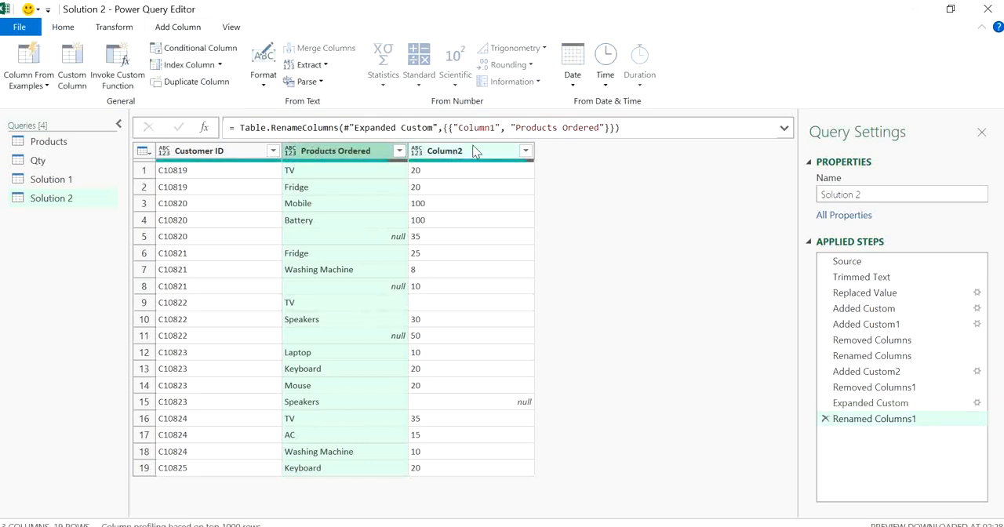
# Rename the expanded Column2 "Quantity"
pyautogui.click(472, 151)
pyautogui.doubleClick(450, 152)
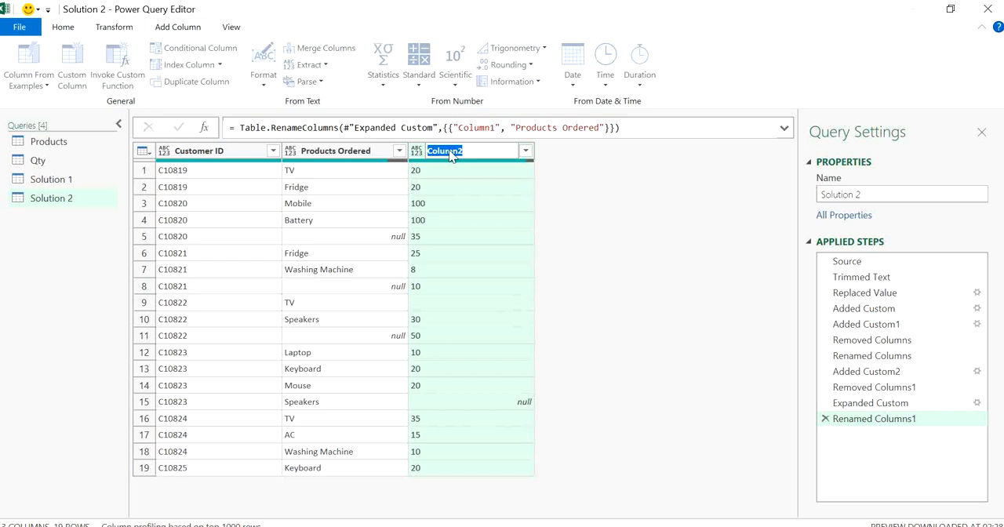
pyautogui.write('Quantity')
pyautogui.press('Return')
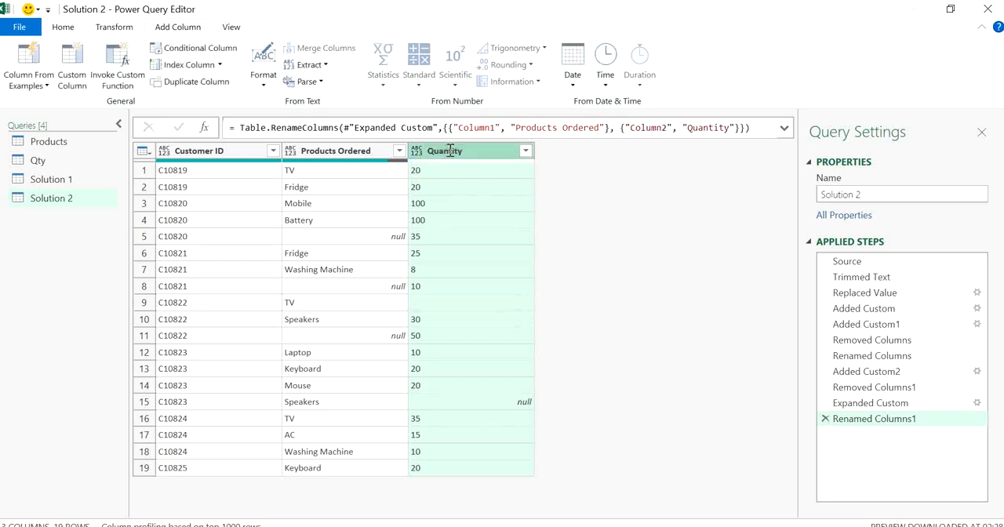
# Review the earlier applied steps of Solution 2 and delete the Renamed Columns step that precedes Added Custom2
pyautogui.click(898, 373)
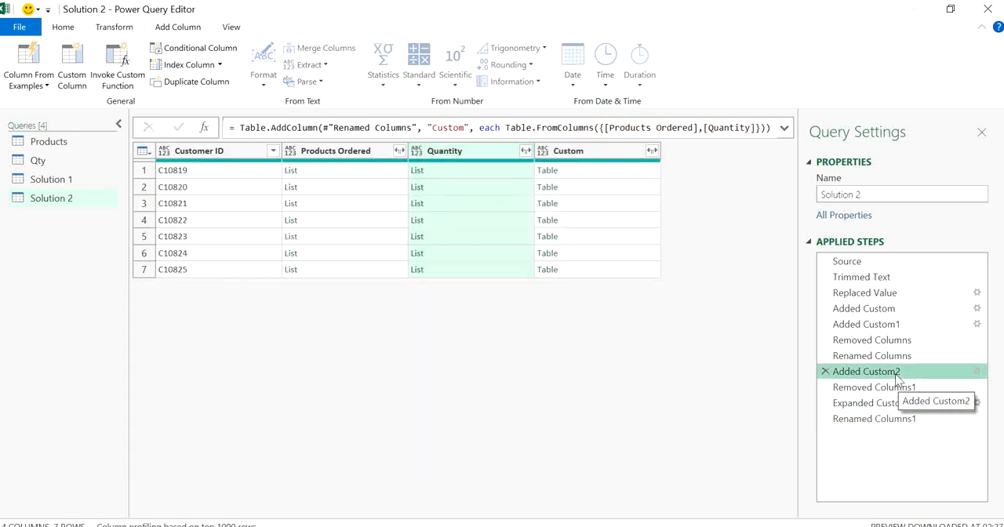
pyautogui.click(898, 389)
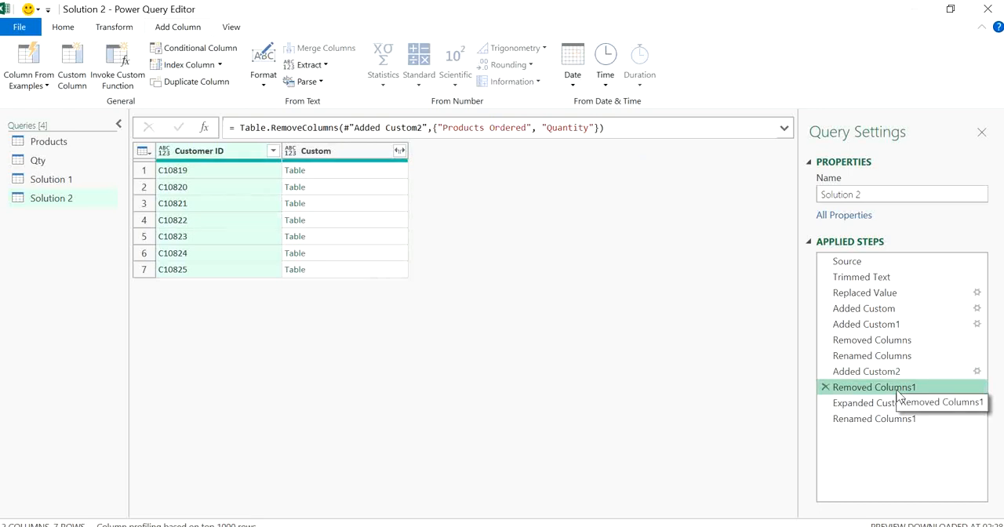
pyautogui.click(886, 356)
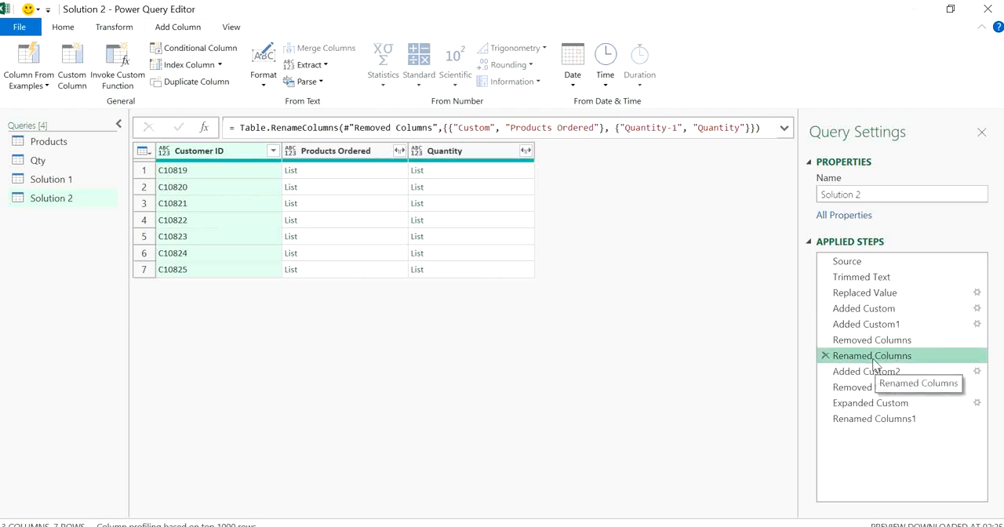
pyautogui.click(862, 342)
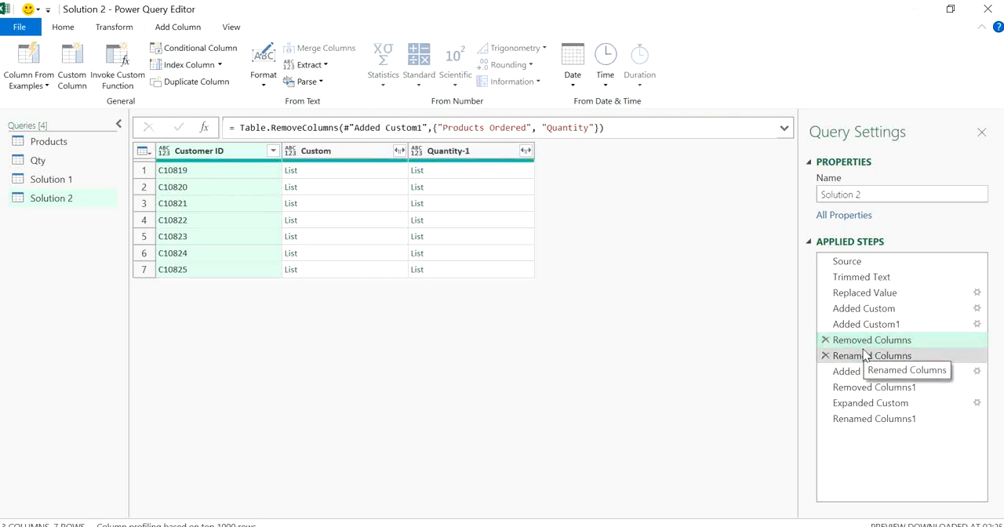
pyautogui.click(863, 353)
pyautogui.click(824, 355)
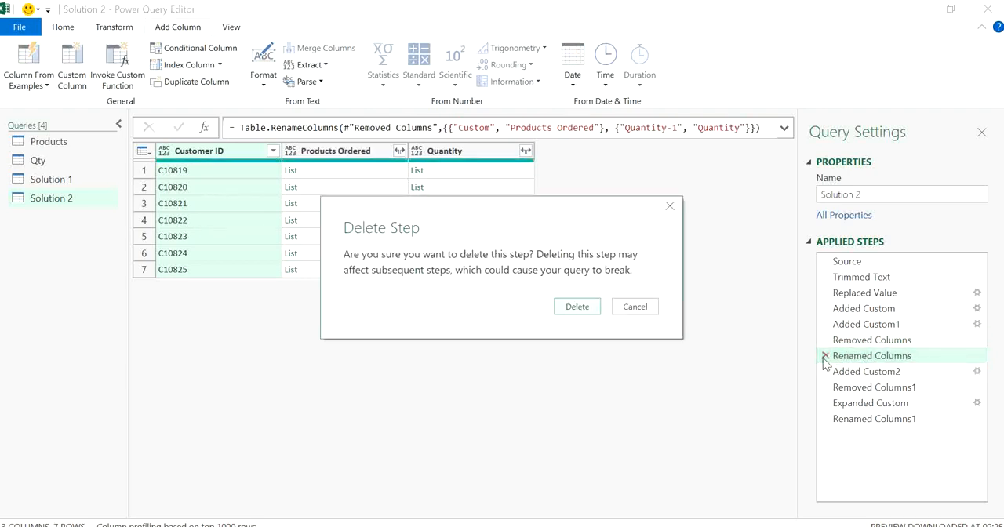
pyautogui.click(578, 306)
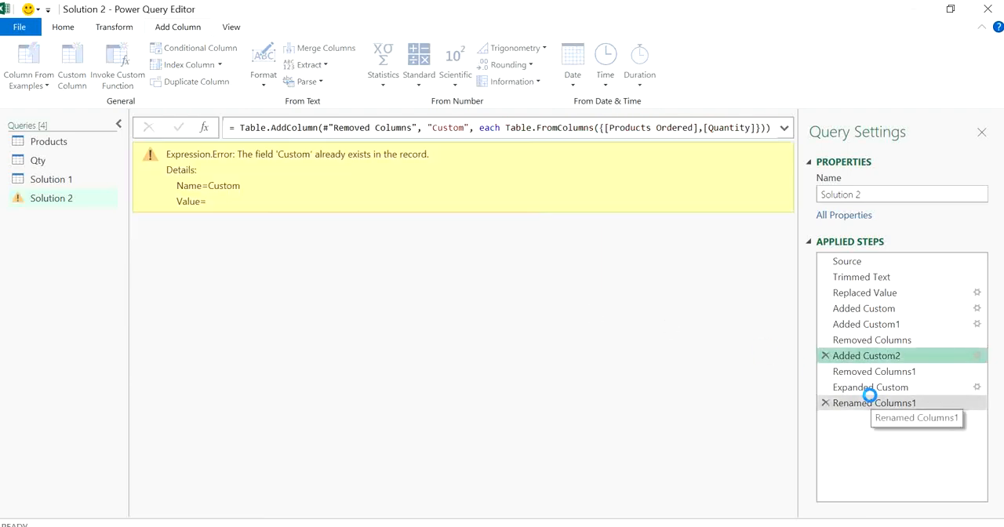
# Insert a rename directly after the Removed Columns step, changing the Quantity-1 list column to "Quantity"
pyautogui.click(859, 342)
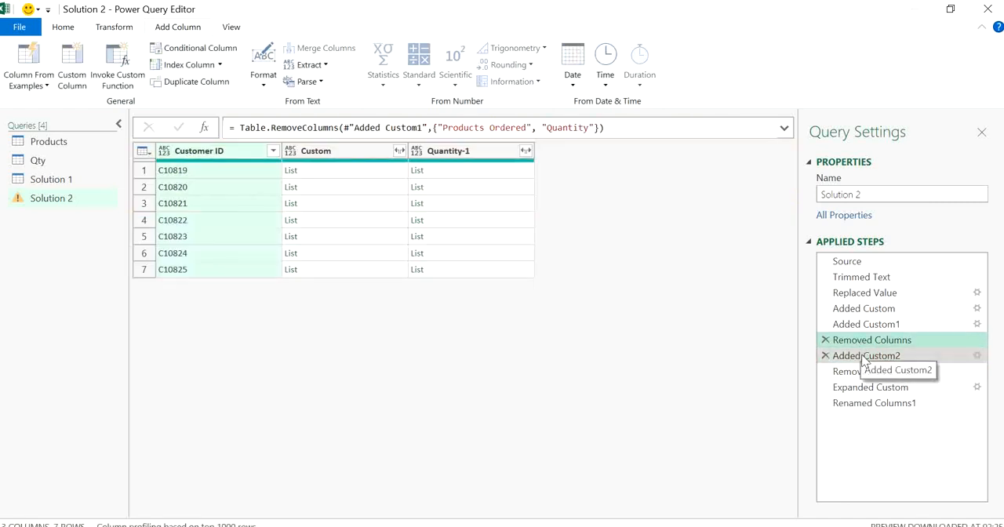
pyautogui.click(864, 358)
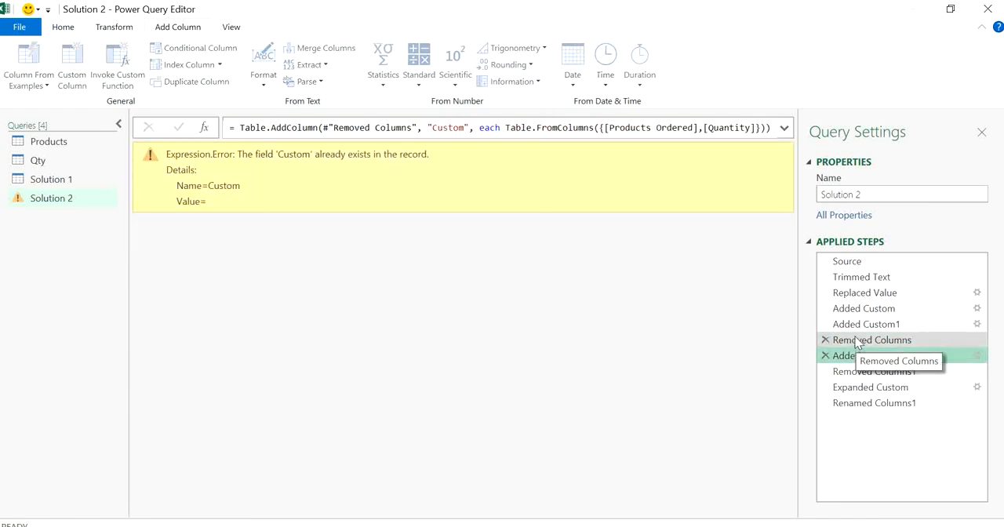
pyautogui.click(857, 342)
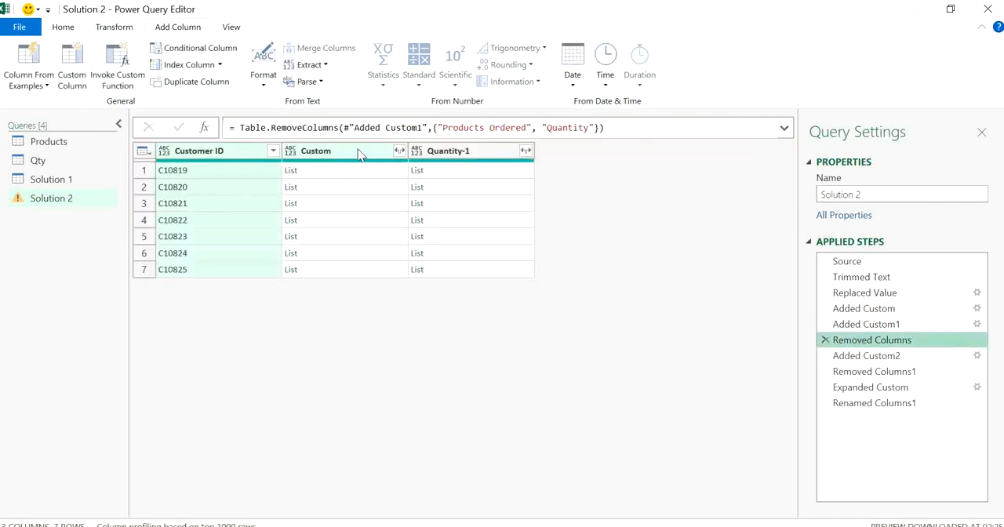
pyautogui.click(471, 153)
pyautogui.doubleClick(473, 152)
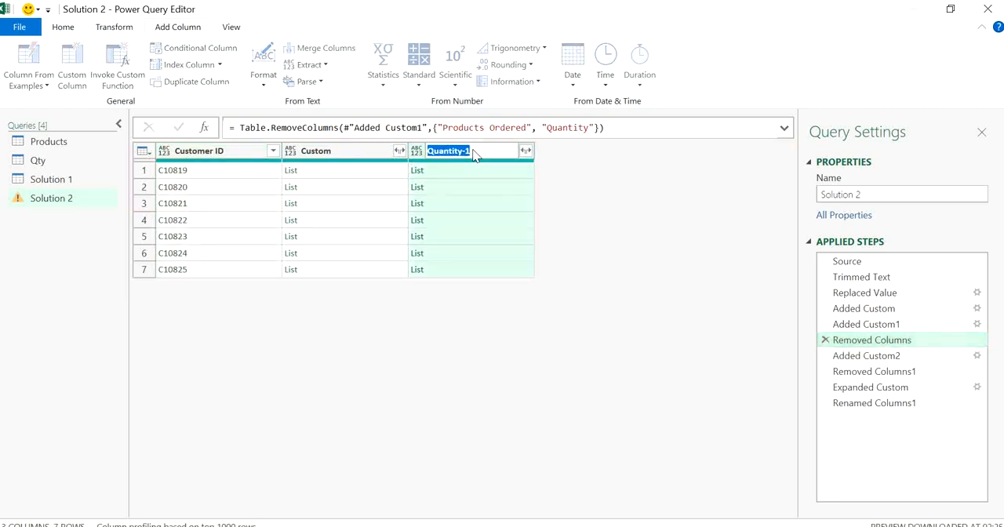
pyautogui.click(473, 151)
pyautogui.press('BackSpace')
pyautogui.press('BackSpace')
pyautogui.press('Return')
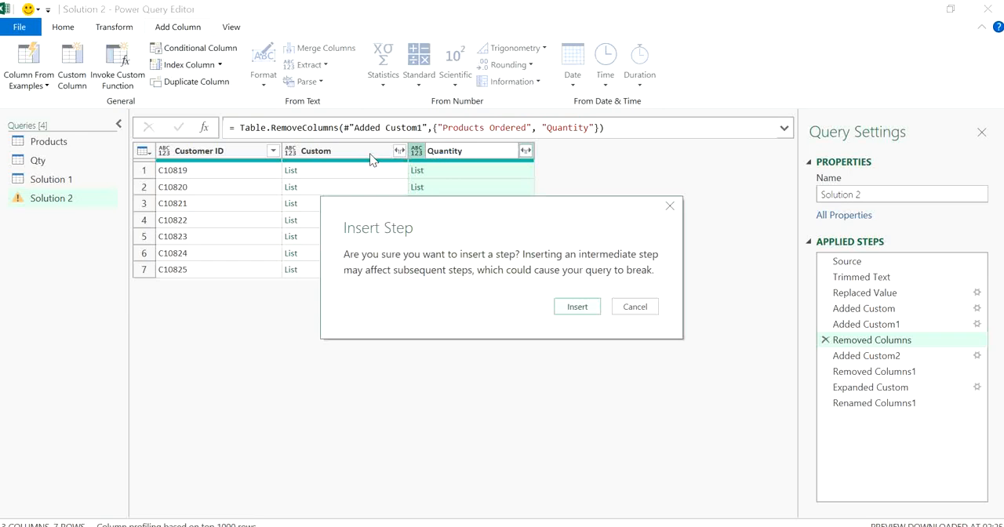
pyautogui.click(576, 306)
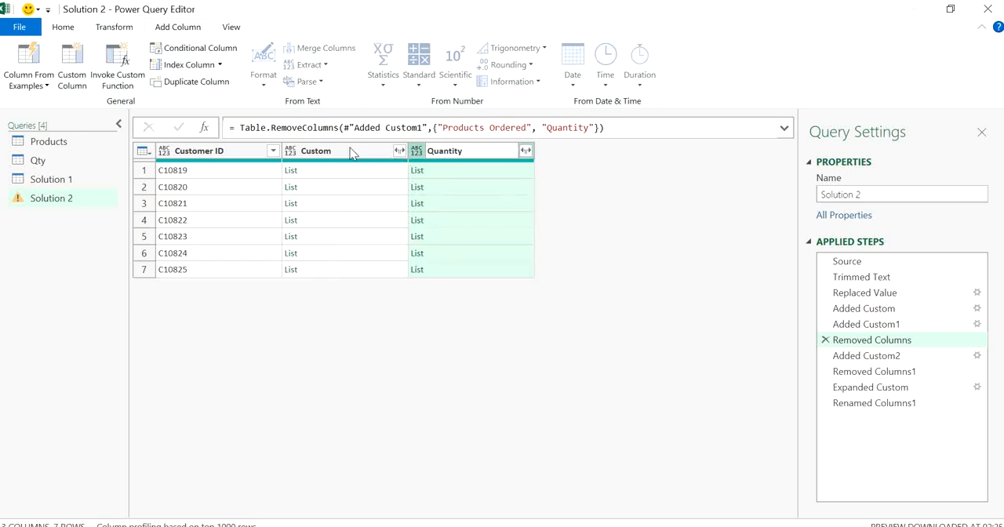
# Rename the Custom list column "Products Ordered" within the same intermediate rename, confirming the inserted change
pyautogui.click(353, 153)
pyautogui.doubleClick(341, 154)
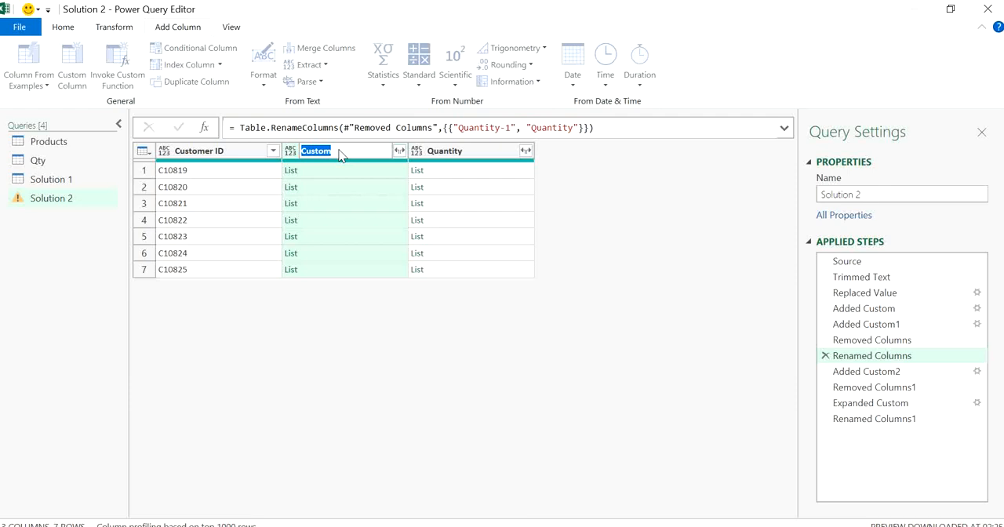
pyautogui.write('Products Ordered')
pyautogui.press('Return')
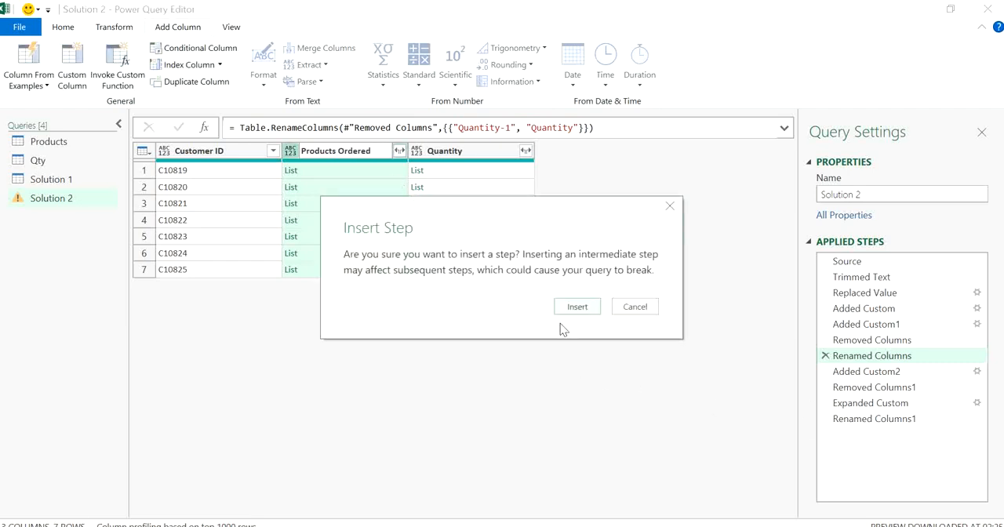
pyautogui.click(560, 308)
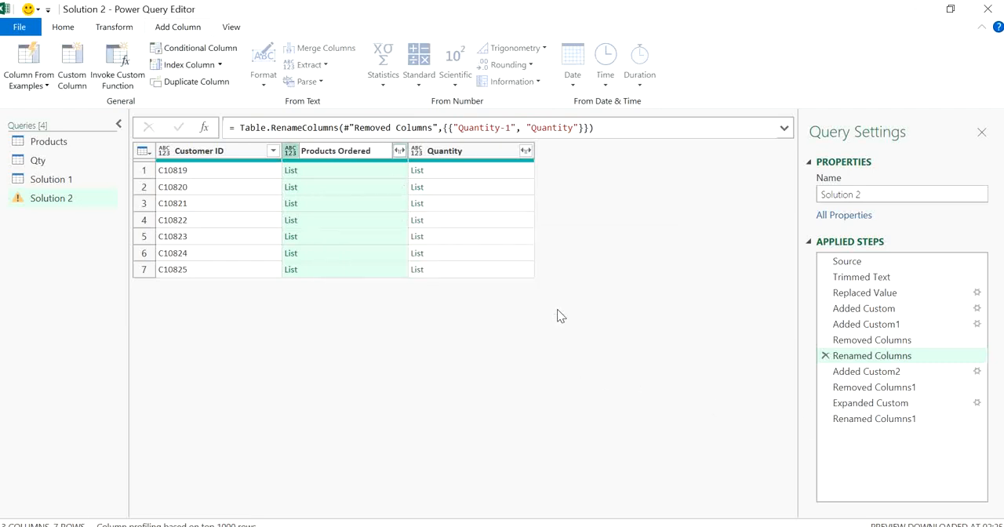
# Return to the final Renamed Columns1 step and load the Solution 2 query as a table on a new worksheet
pyautogui.click(873, 418)
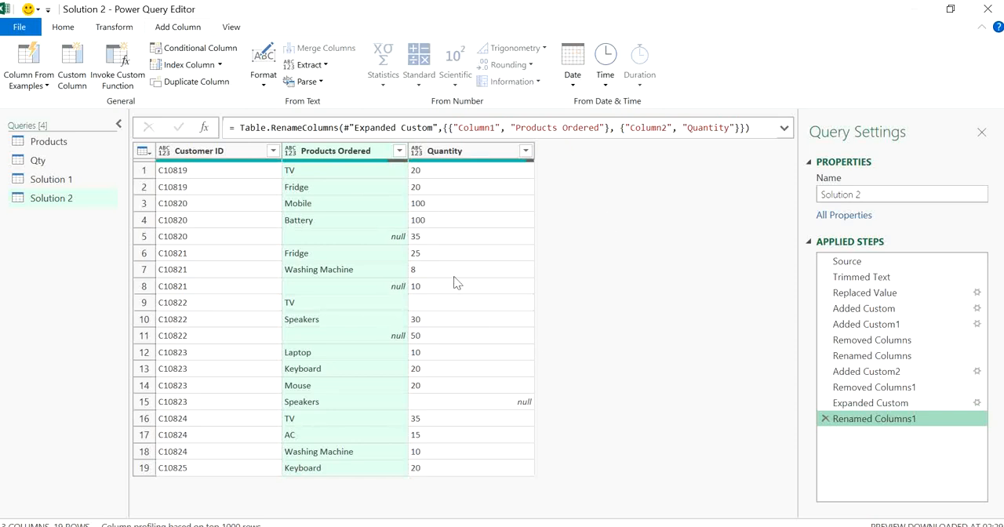
pyautogui.click(64, 27)
pyautogui.click(19, 81)
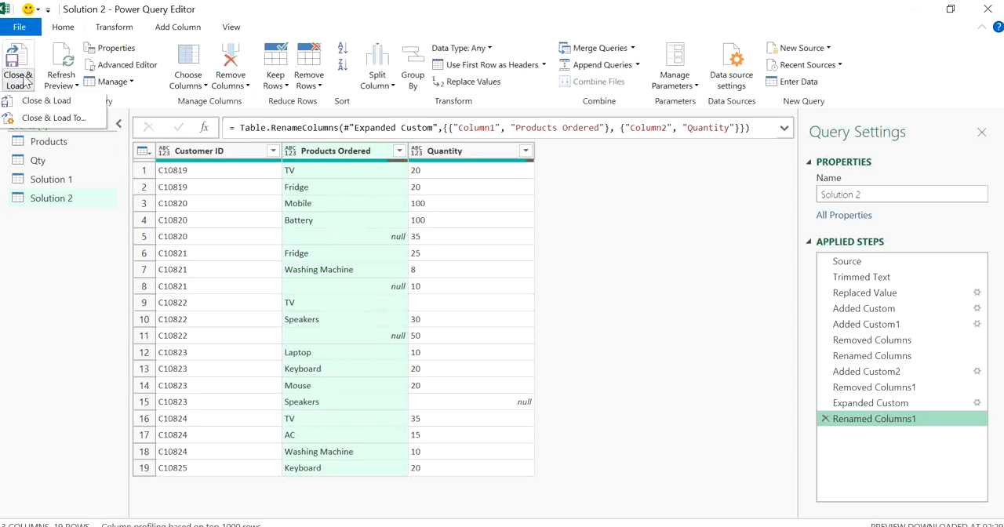
pyautogui.click(59, 117)
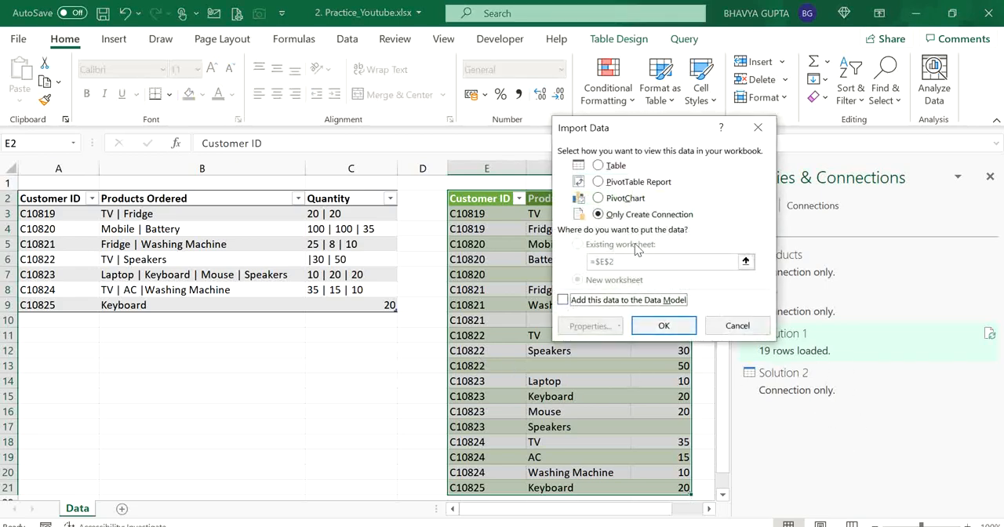
pyautogui.click(617, 166)
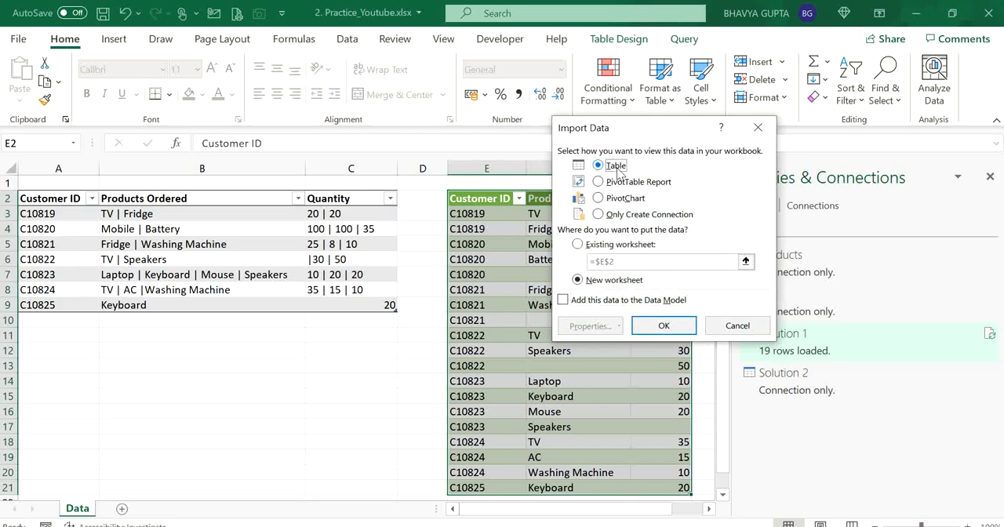
pyautogui.click(644, 328)
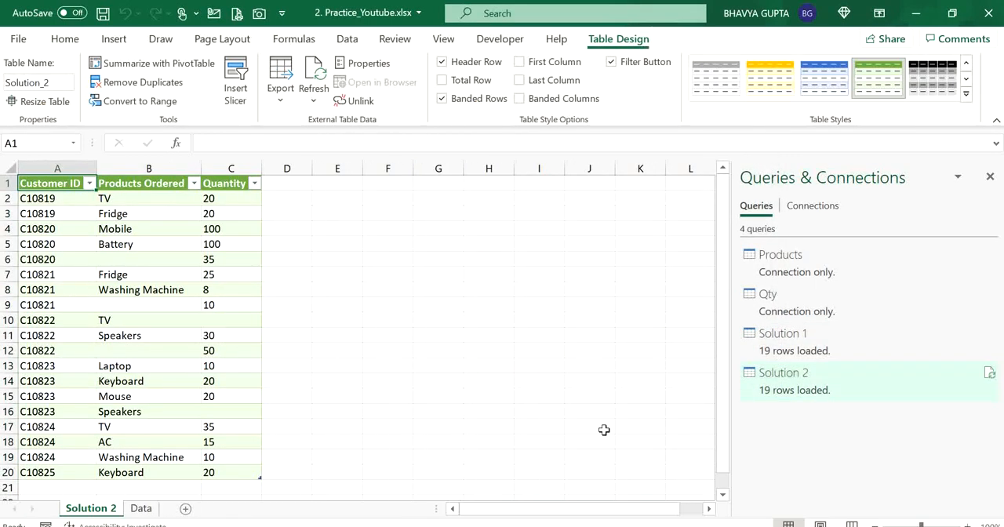
# Change the Solution 1 query to connection only, accepting the deletion of its table on the Data sheet
pyautogui.click(795, 351)
pyautogui.rightClick(794, 351)
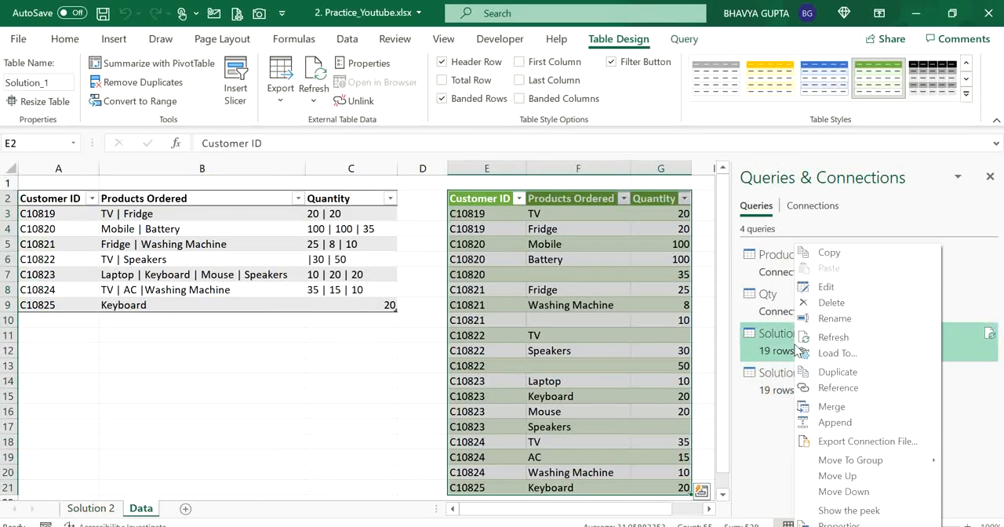
pyautogui.click(835, 352)
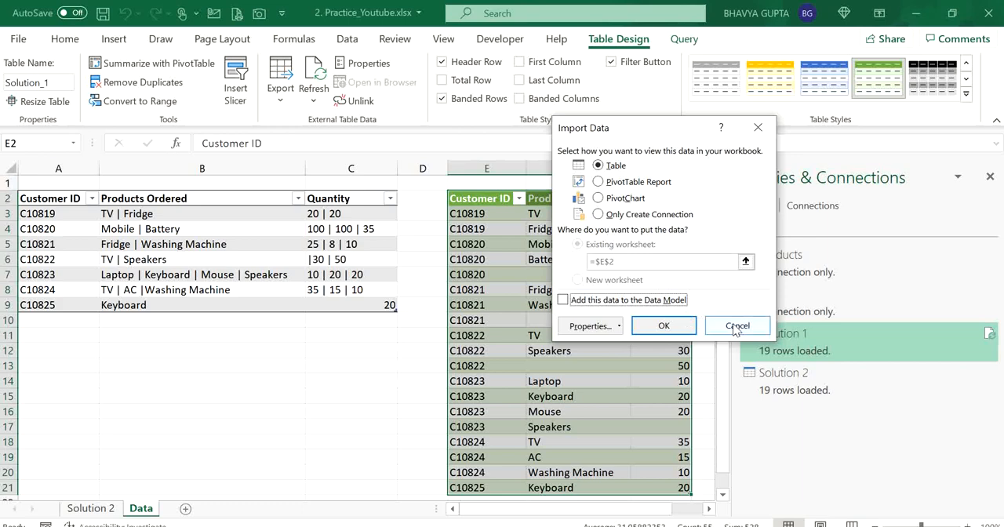
pyautogui.click(654, 215)
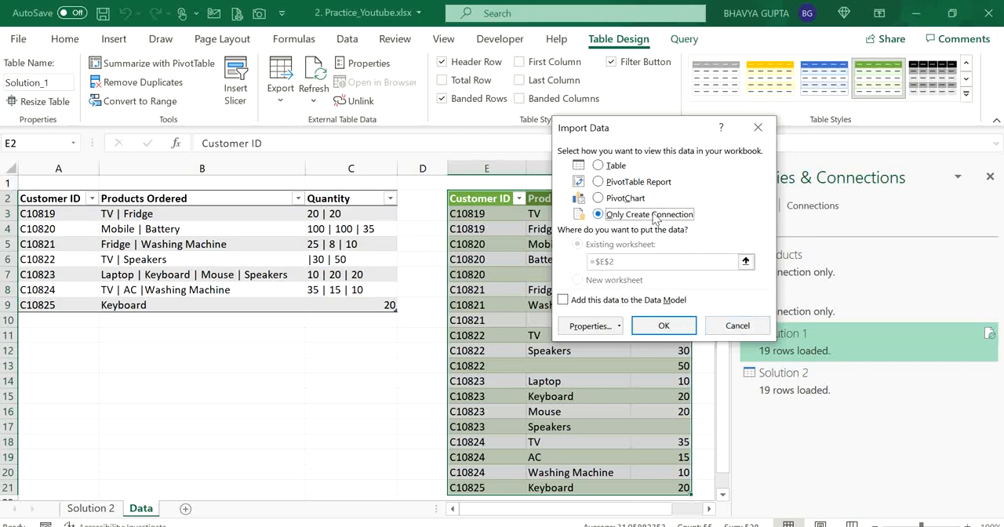
pyautogui.click(662, 324)
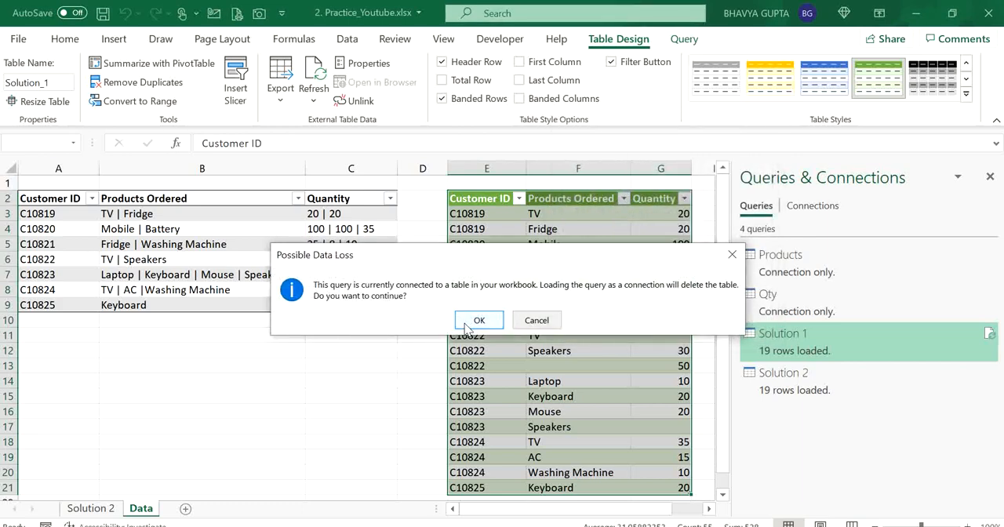
pyautogui.click(467, 326)
pyautogui.click(567, 307)
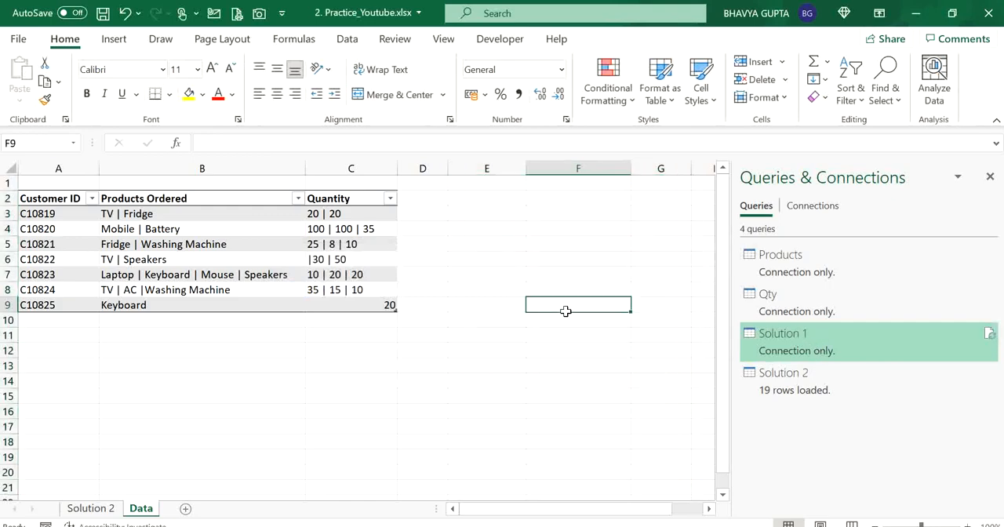
# Load the Solution 1 query as a table on a new worksheet
pyautogui.rightClick(808, 354)
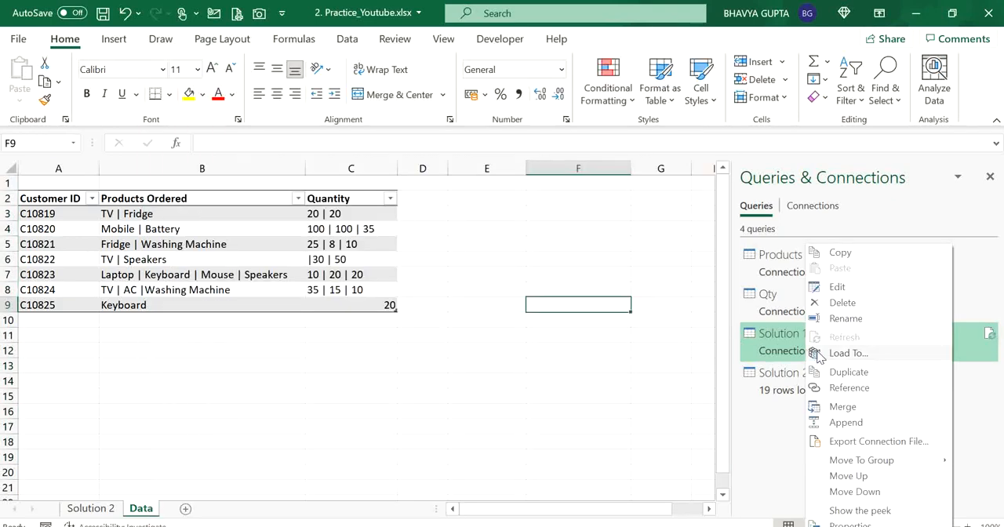
pyautogui.click(825, 354)
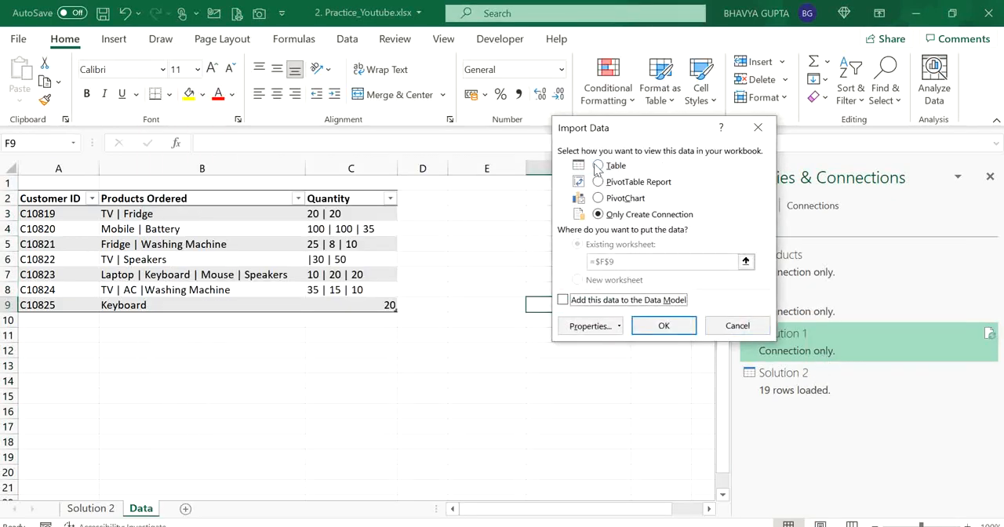
pyautogui.click(597, 165)
pyautogui.click(578, 281)
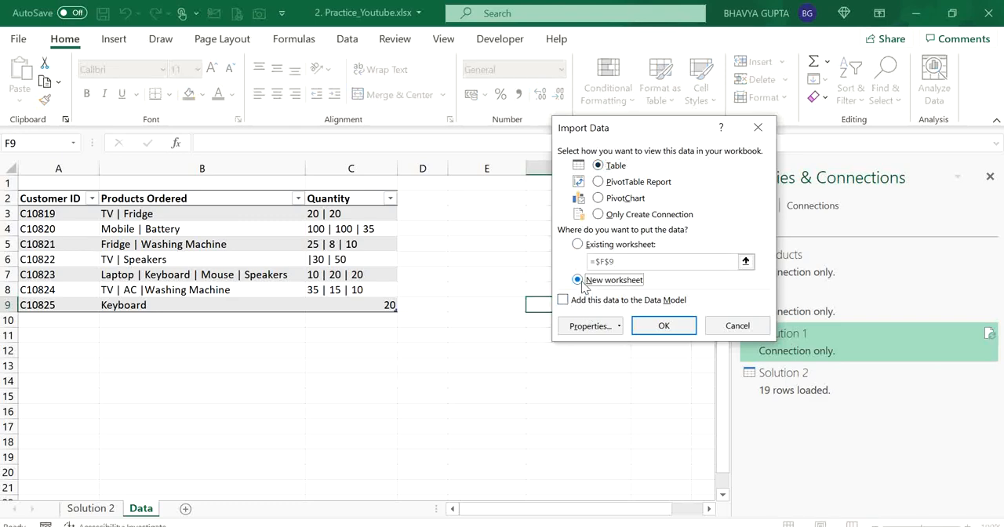
pyautogui.click(653, 327)
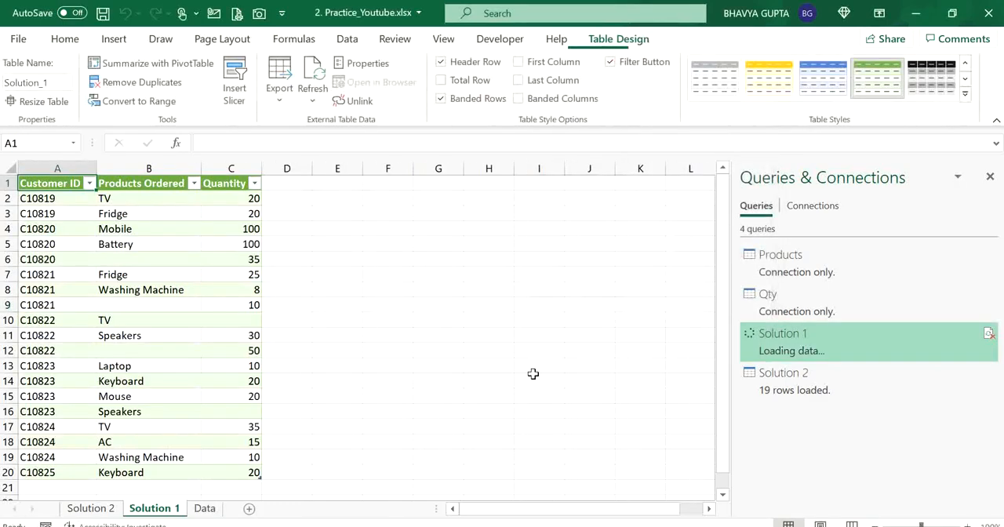
# Compare the product and quantity rows on the Solution 1 and Solution 2 sheets
pyautogui.click(91, 508)
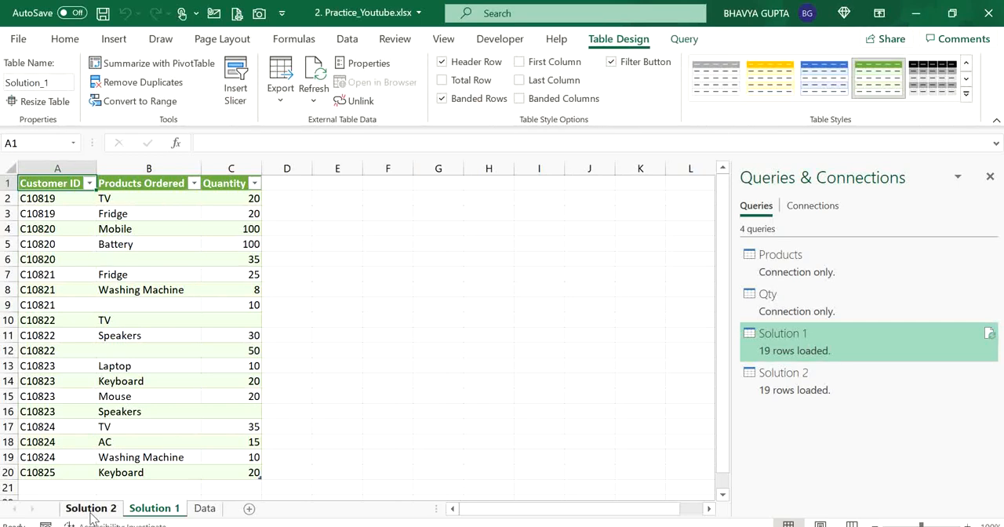
pyautogui.click(136, 509)
pyautogui.click(257, 315)
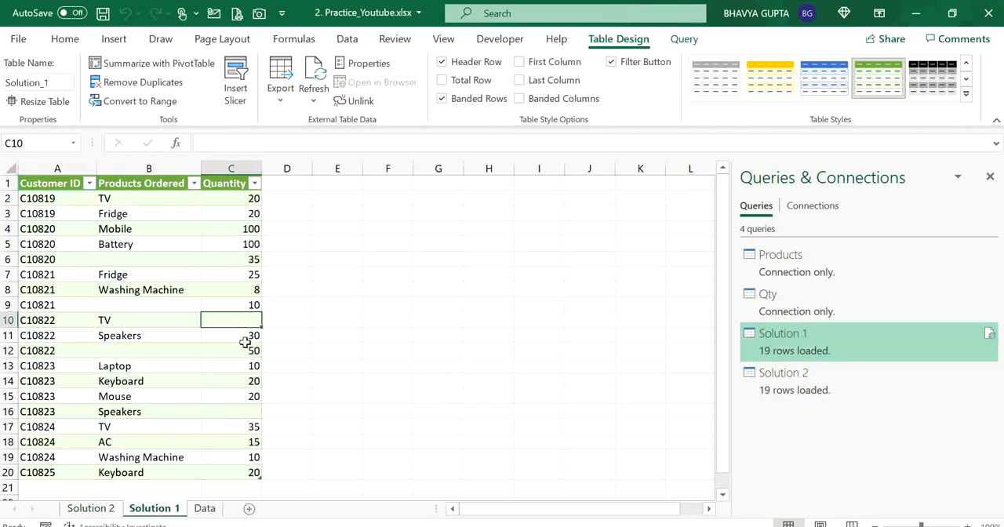
pyautogui.click(114, 511)
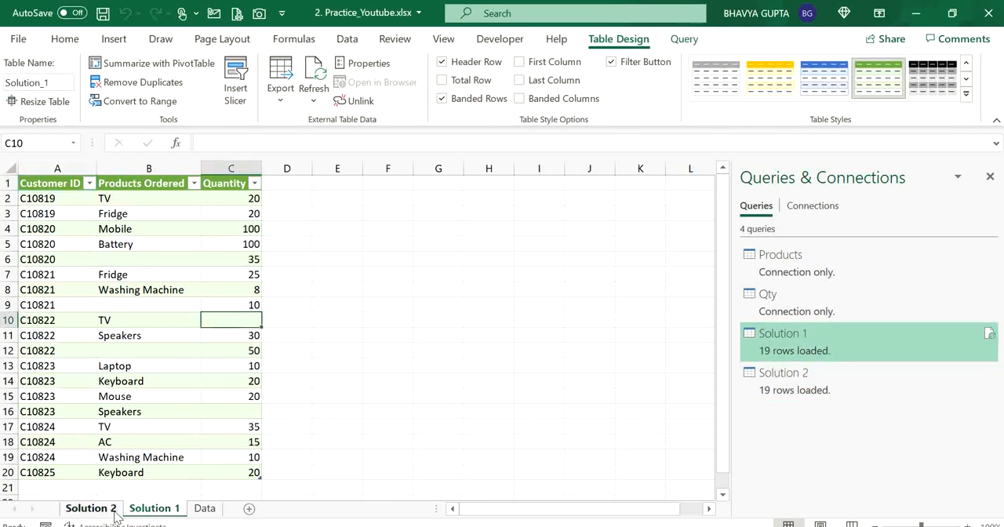
pyautogui.click(153, 510)
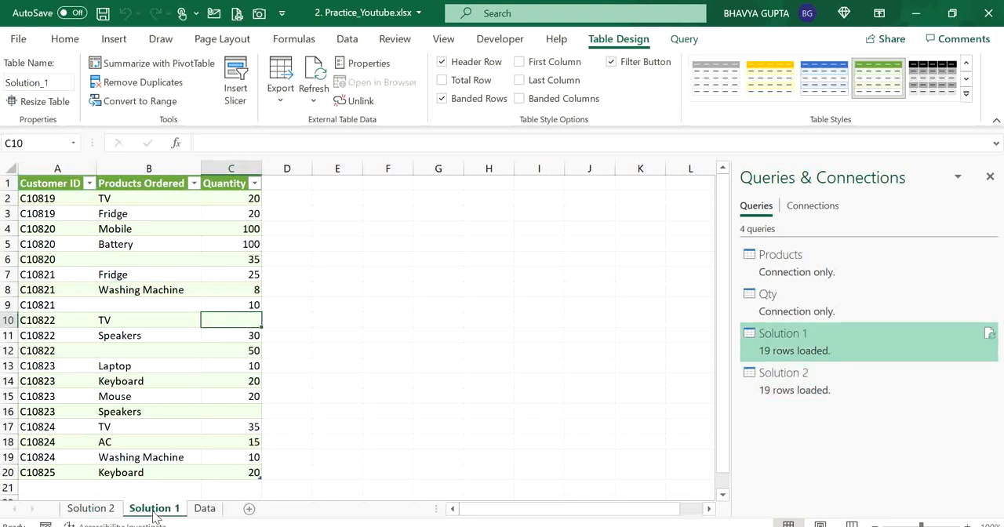
pyautogui.click(115, 509)
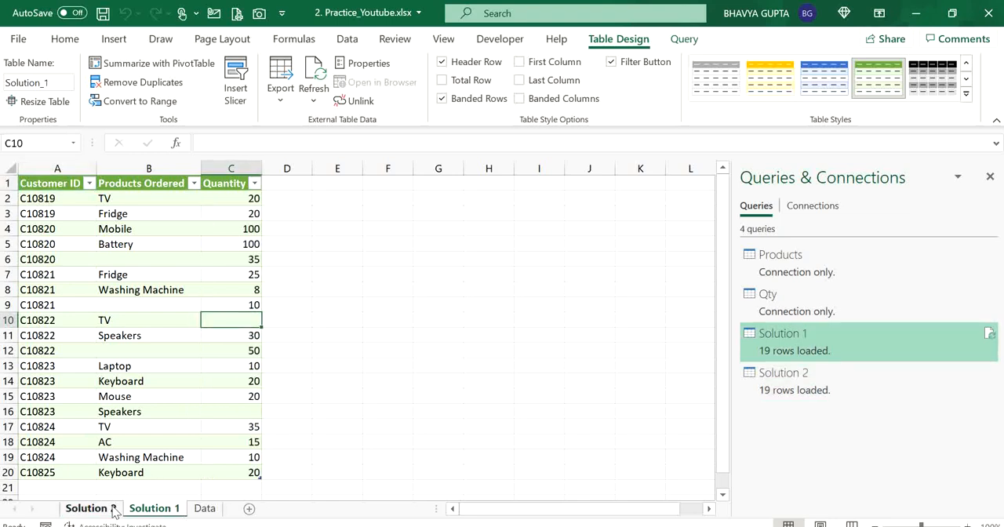
pyautogui.click(137, 289)
pyautogui.click(143, 258)
pyautogui.click(134, 219)
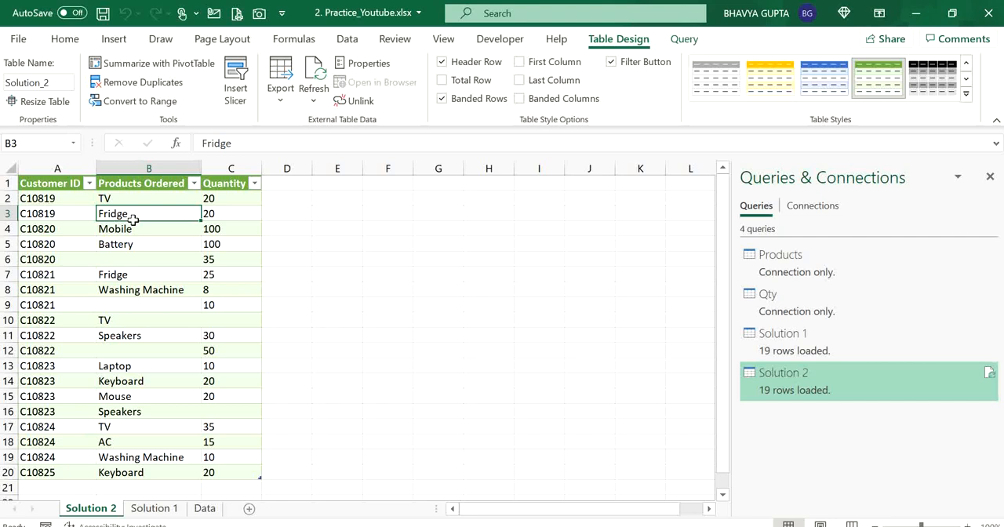
pyautogui.click(155, 508)
pyautogui.click(159, 364)
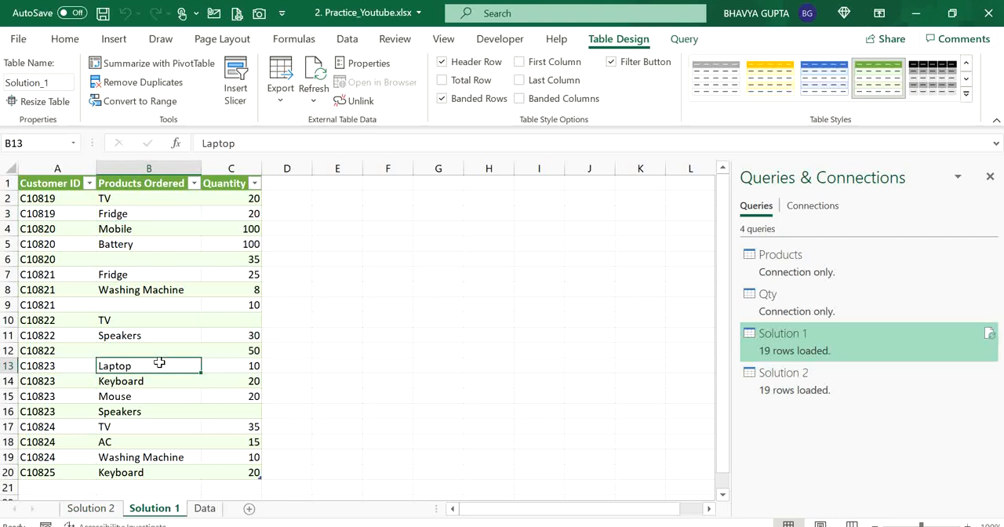
pyautogui.click(143, 288)
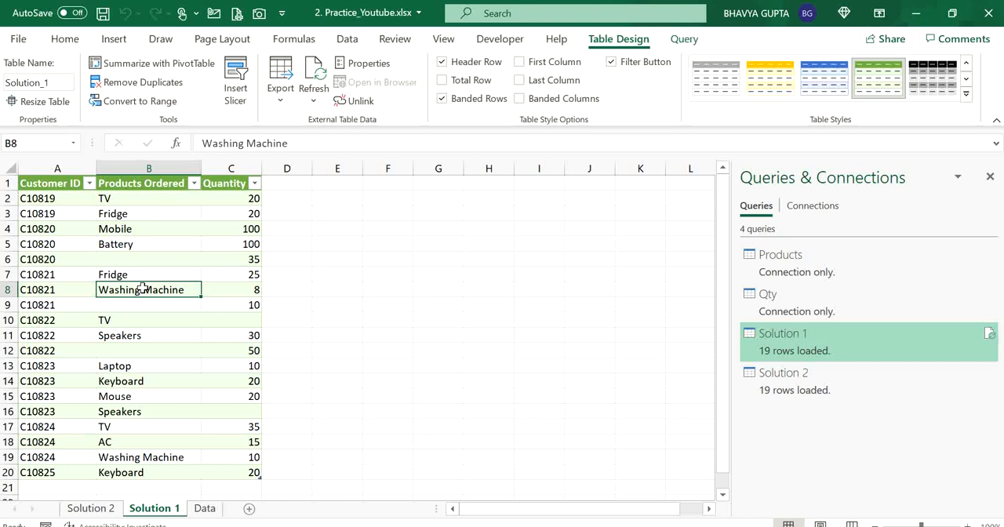
pyautogui.click(84, 244)
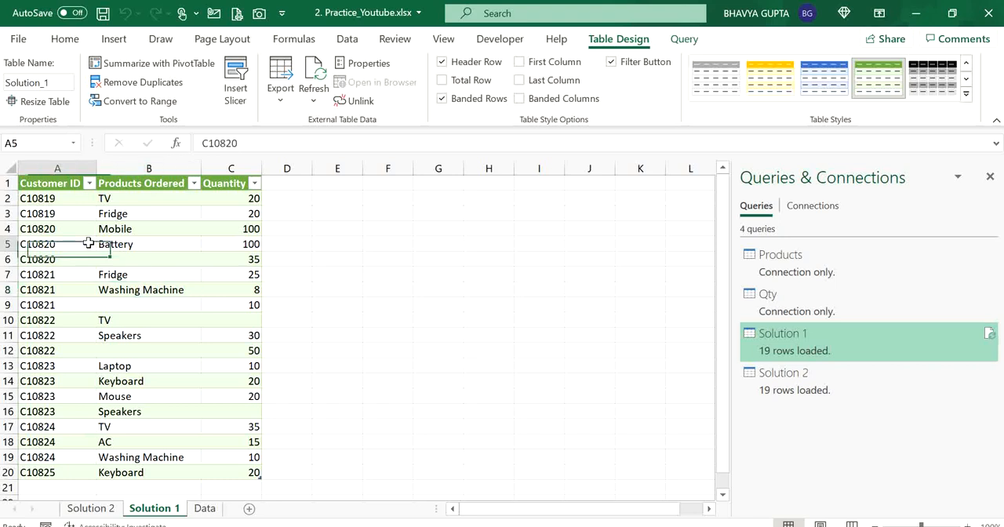
pyautogui.click(157, 417)
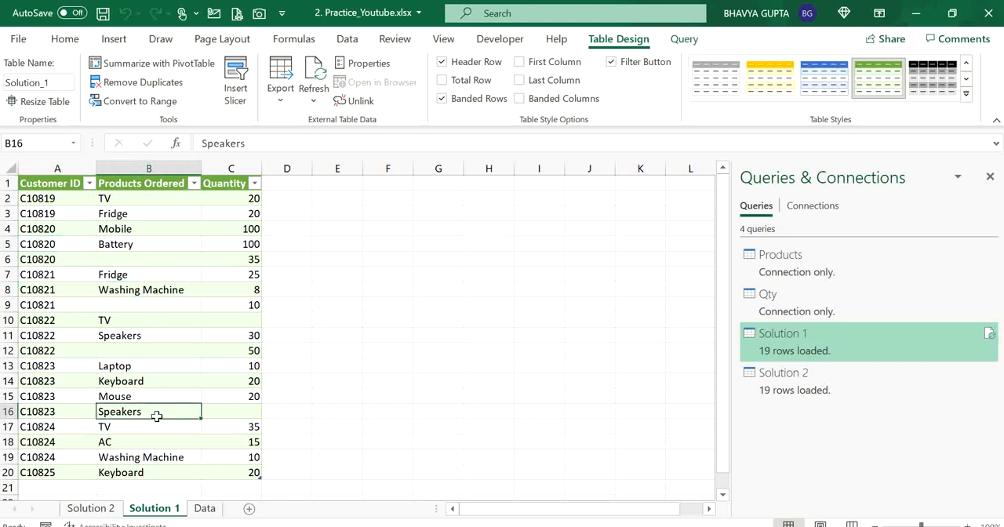